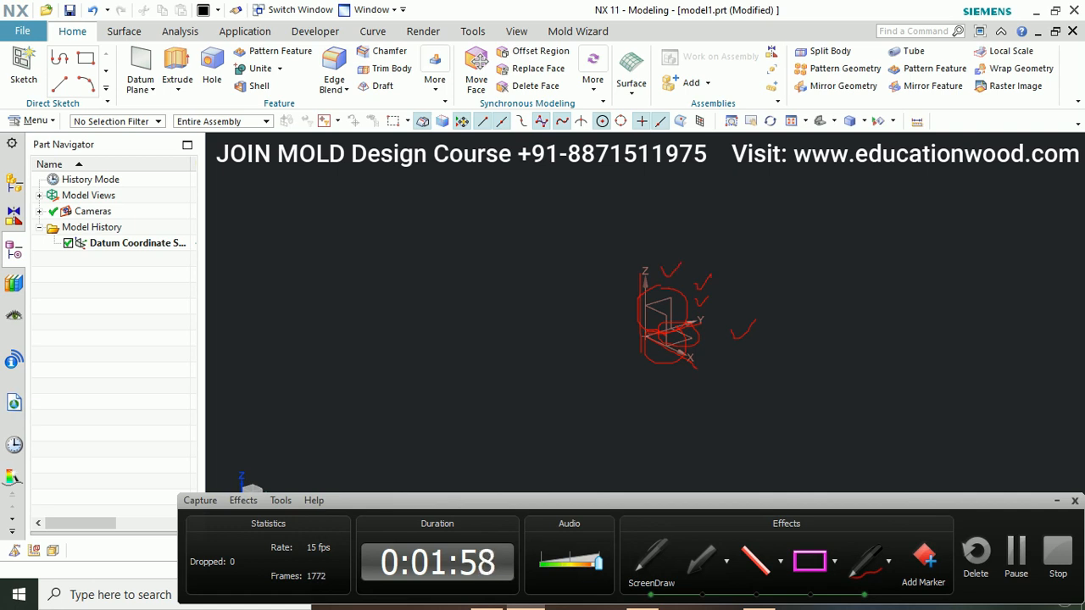
# Set up an At Distance datum plane offset 20 mm upward from the XY plane of the datum coordinate system
pyautogui.press('Escape')
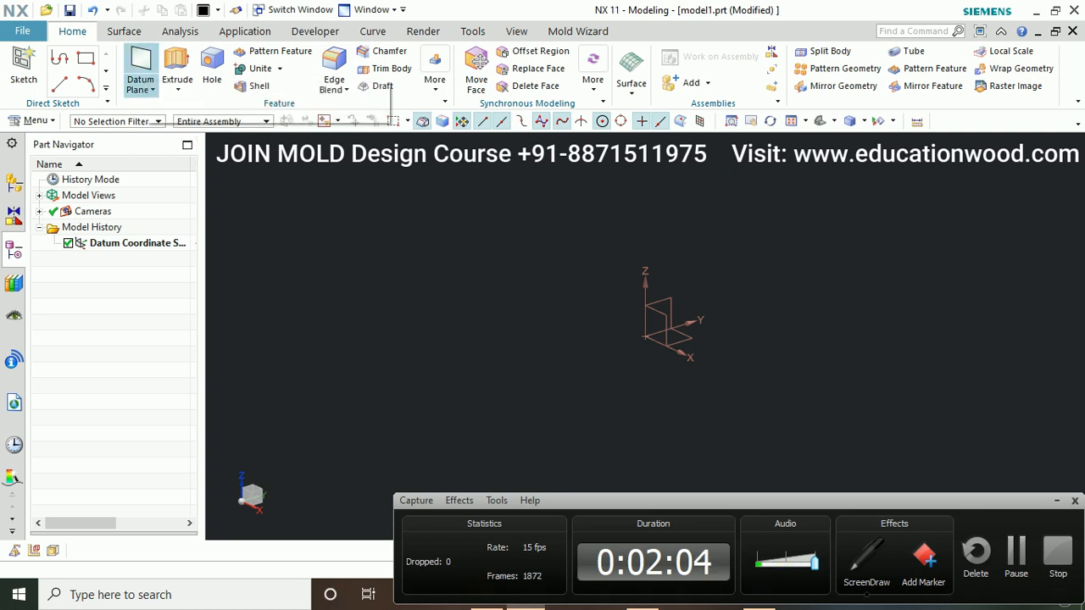
pyautogui.click(140, 68)
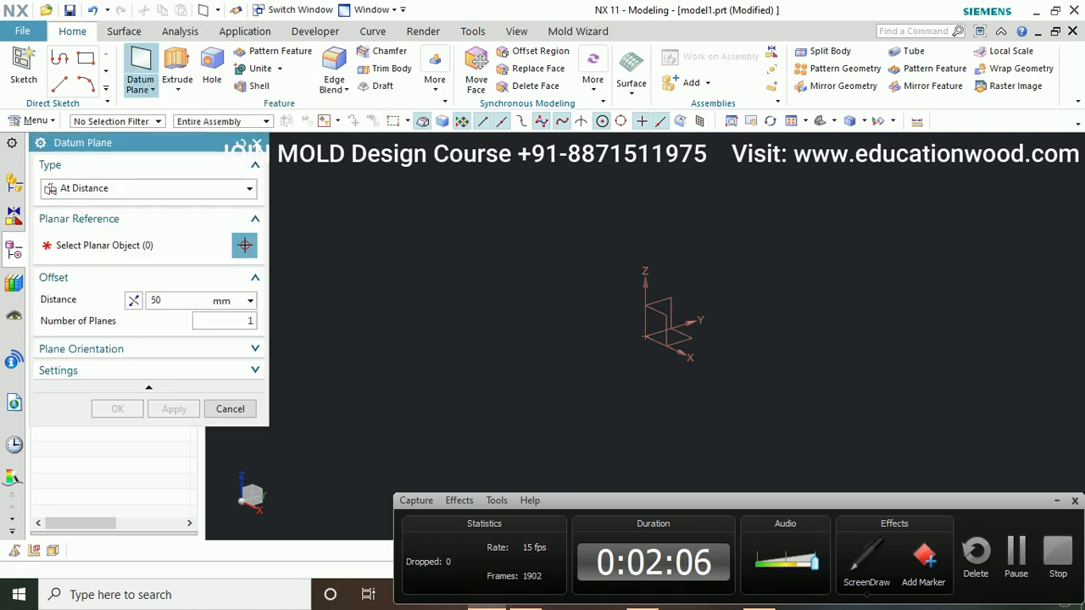
pyautogui.moveTo(50, 142); pyautogui.dragTo(80, 143)
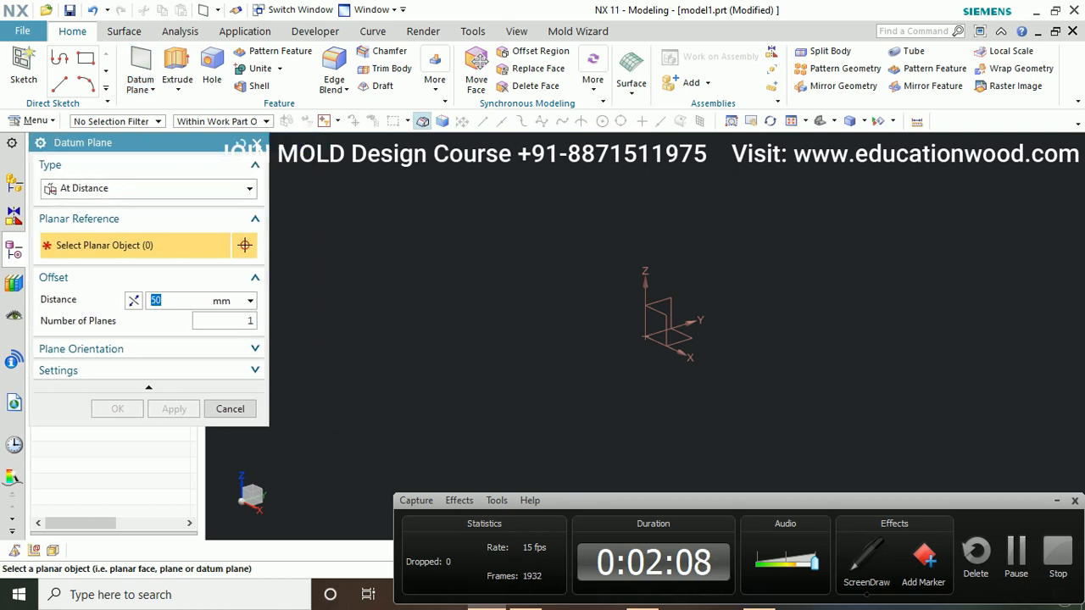
pyautogui.click(148, 188)
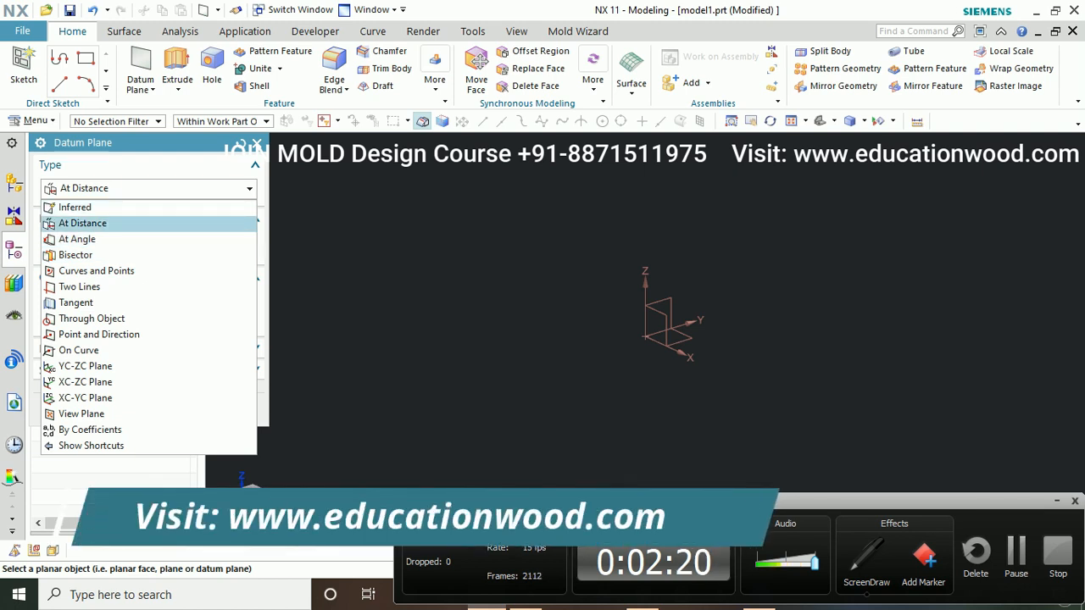
pyautogui.click(82, 223)
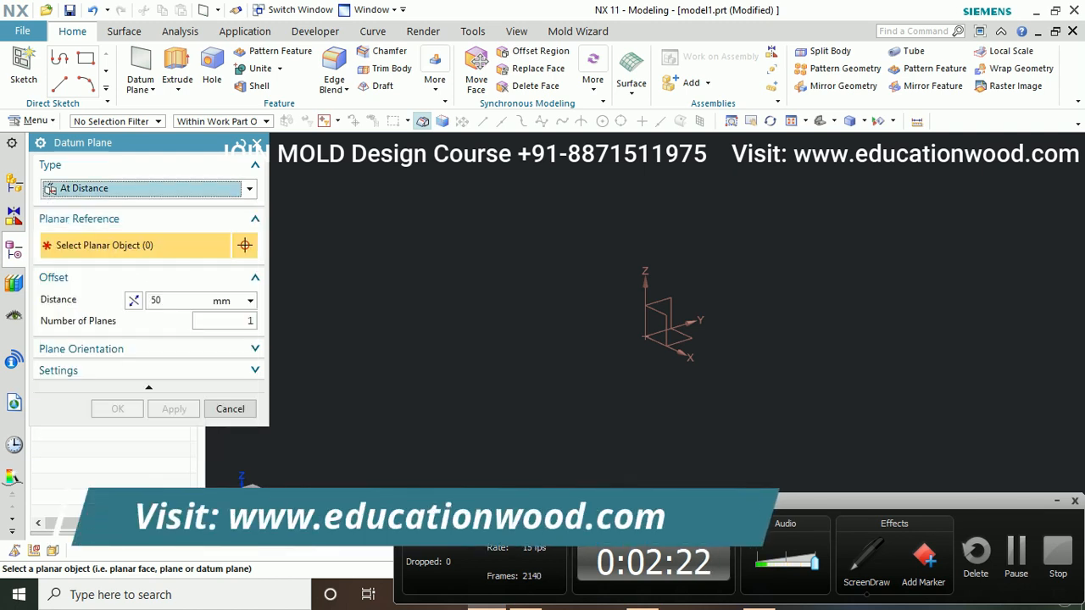
pyautogui.click(678, 346)
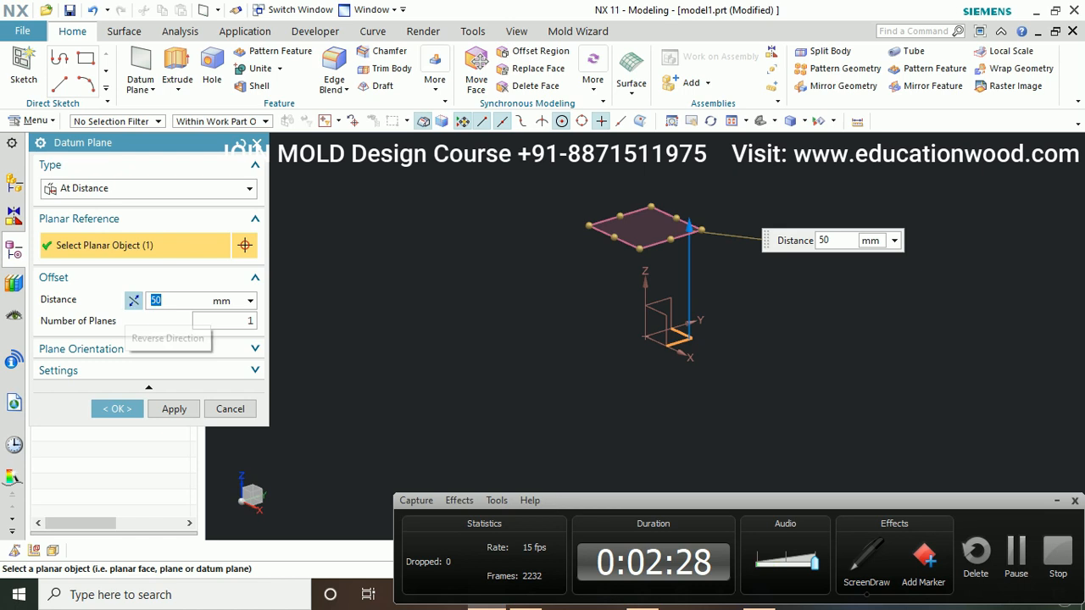
pyautogui.press('Return')
pyautogui.scroll(3, 735, 359)
pyautogui.scroll(-1, 700, 331)
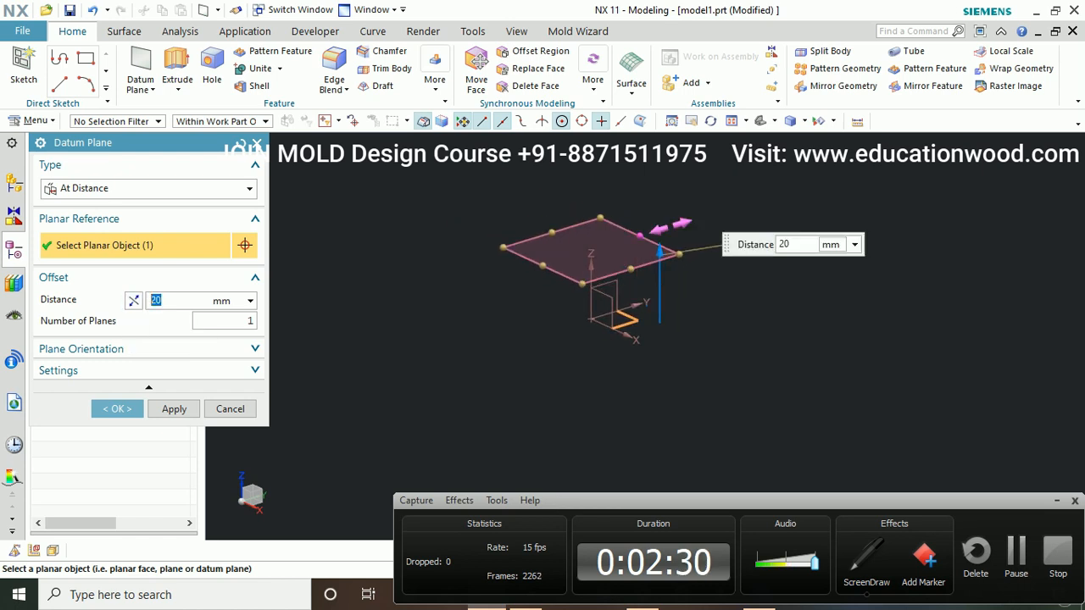
pyautogui.scroll(1, 644, 255)
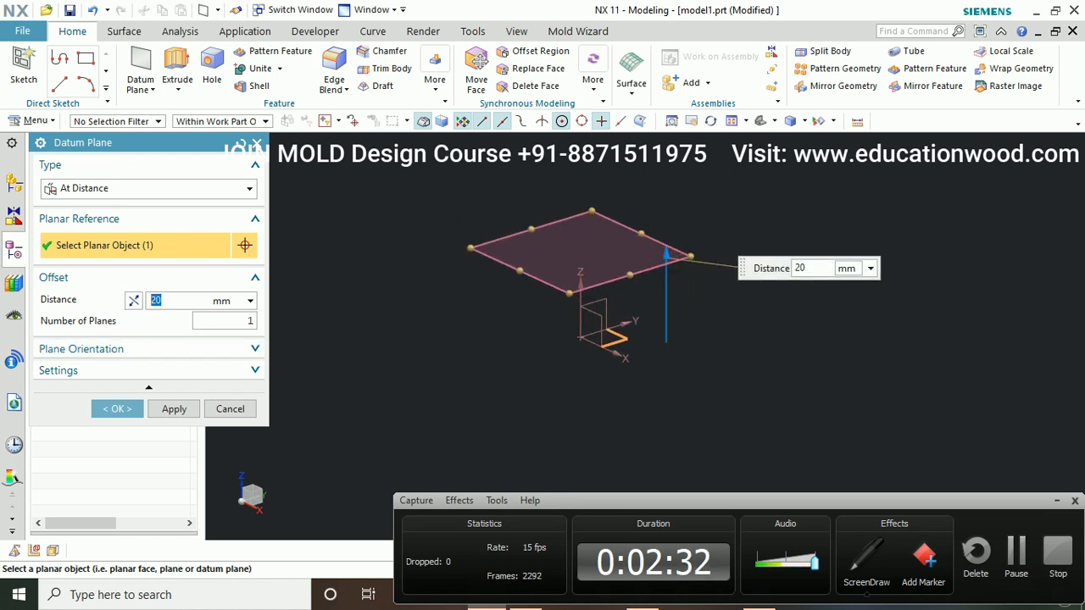
# Set the number of offset planes to 3 and create them at the 20 mm spacing
pyautogui.click(240, 321)
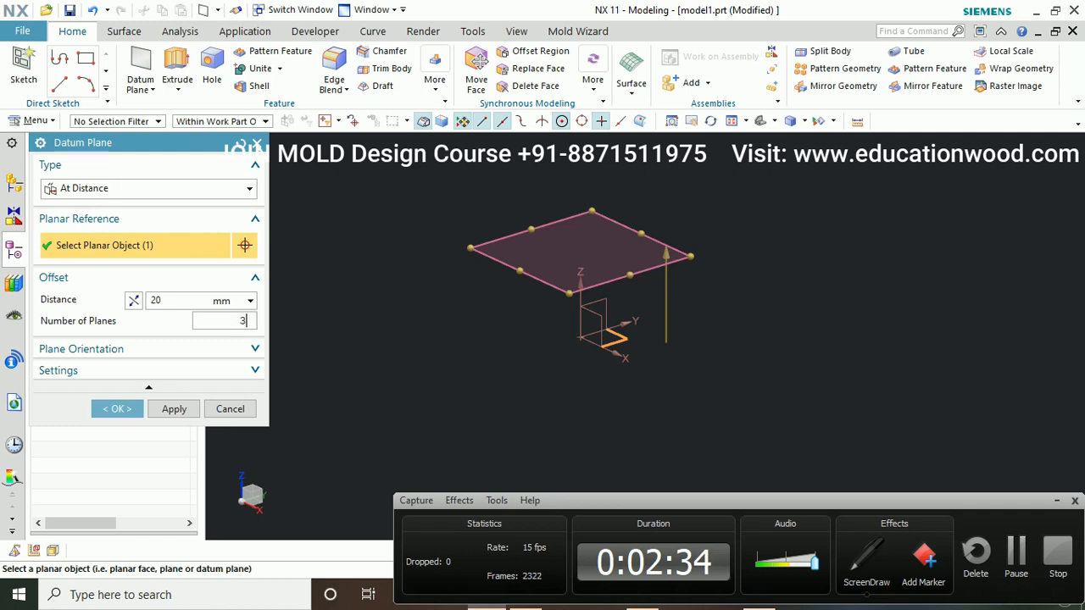
pyautogui.write('3')
pyautogui.press('Return')
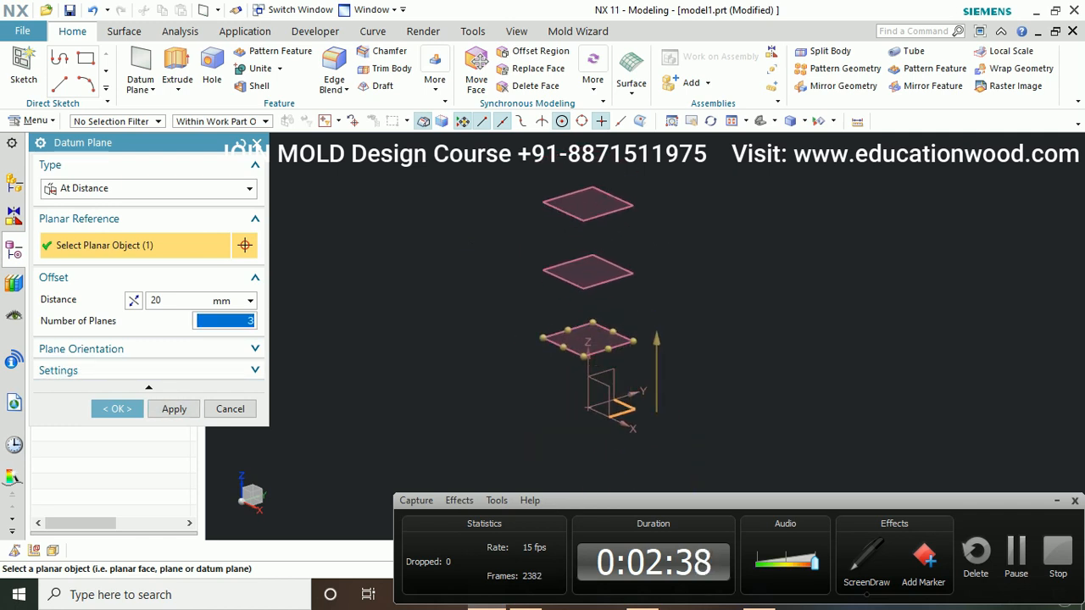
pyautogui.doubleClick(156, 300)
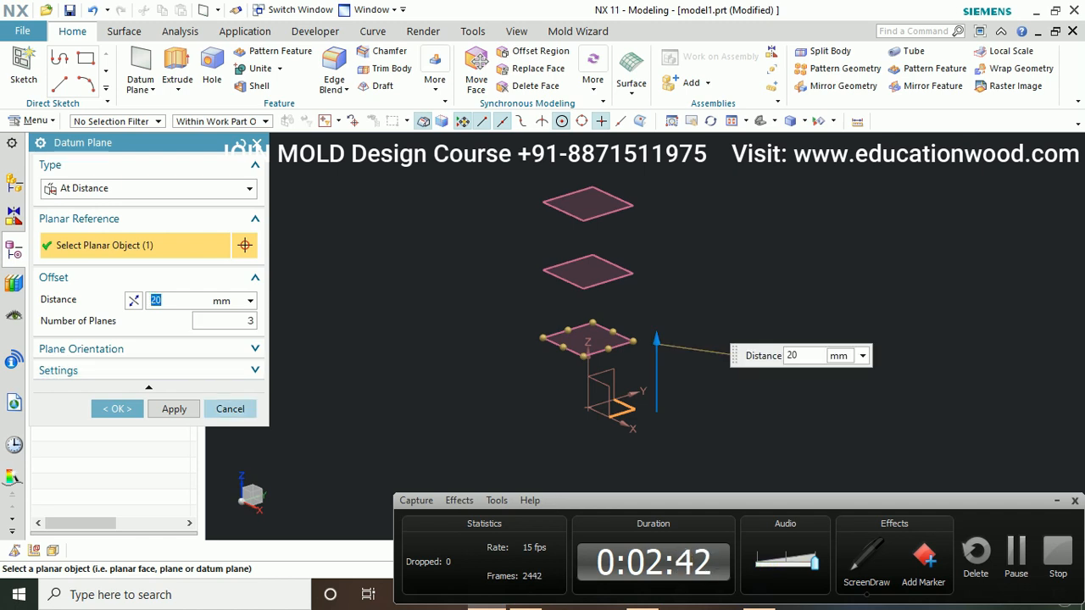
pyautogui.click(117, 409)
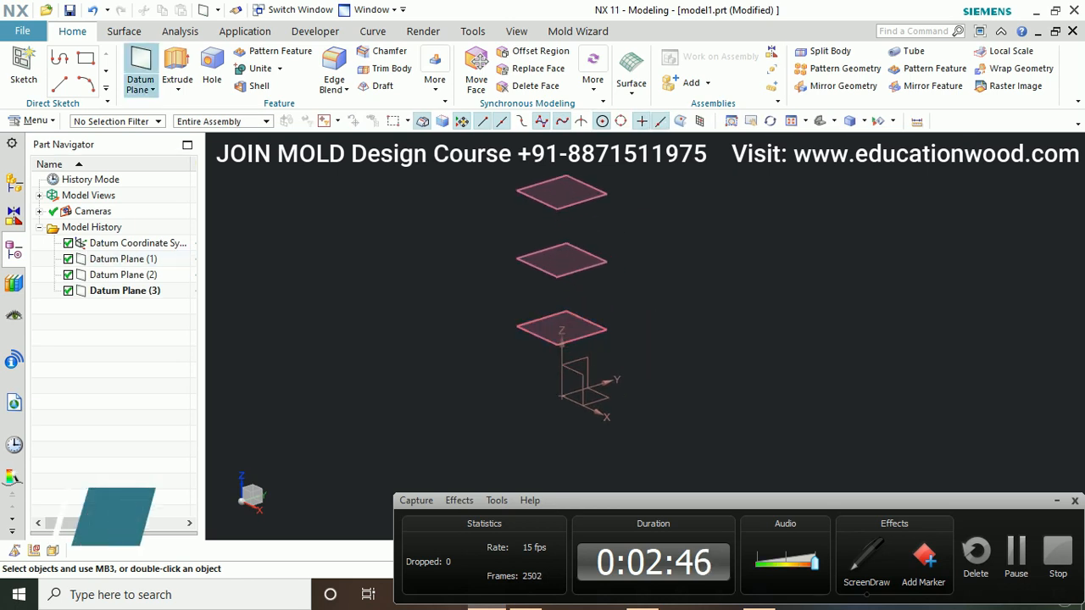
pyautogui.click(141, 70)
pyautogui.click(148, 189)
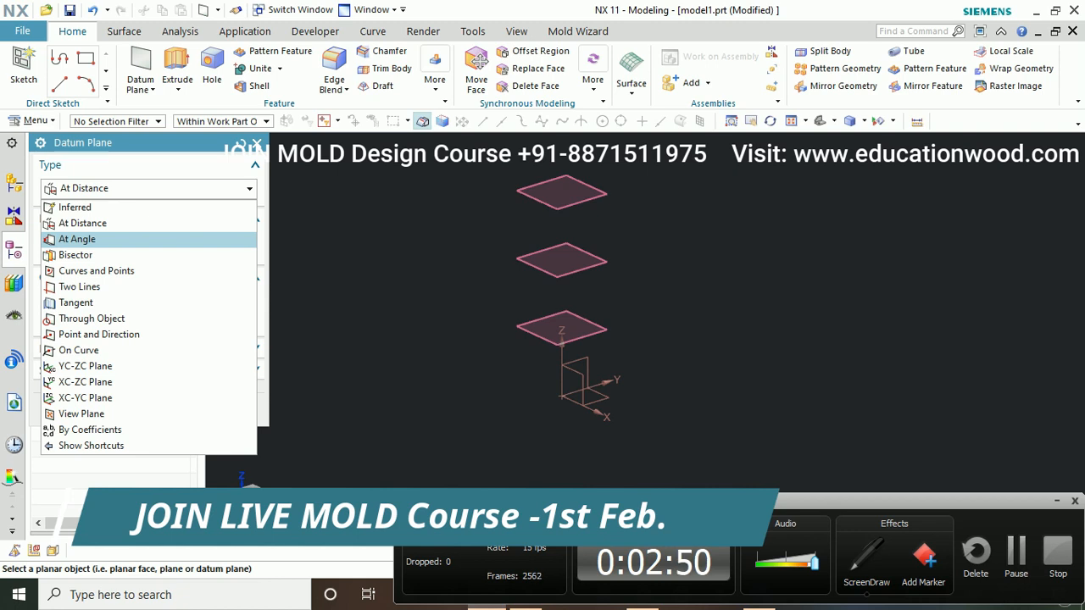
pyautogui.click(77, 239)
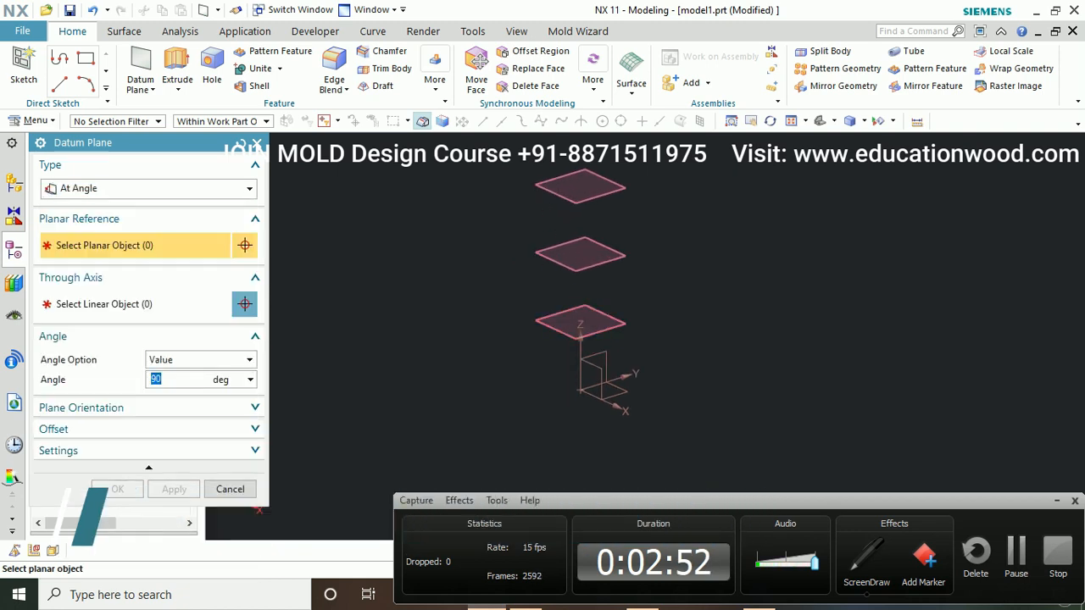
pyautogui.click(257, 143)
# Create a new sketch on the topmost of the three offset datum planes
pyautogui.scroll(-3, 567, 312)
pyautogui.scroll(1, 567, 312)
pyautogui.moveTo(567, 312); pyautogui.dragTo(534, 270, button='middle')
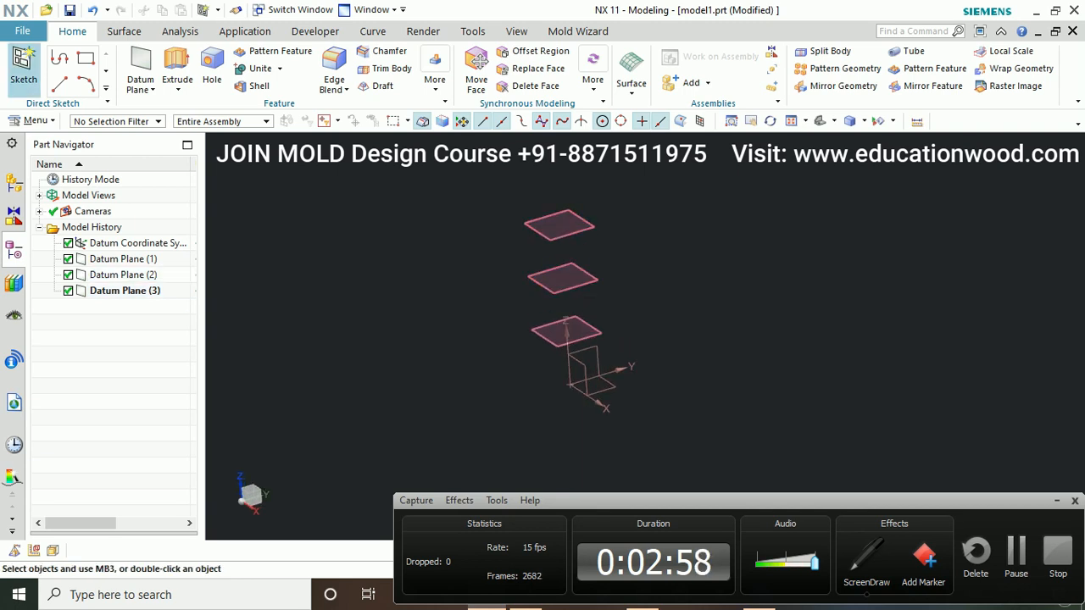
pyautogui.click(24, 66)
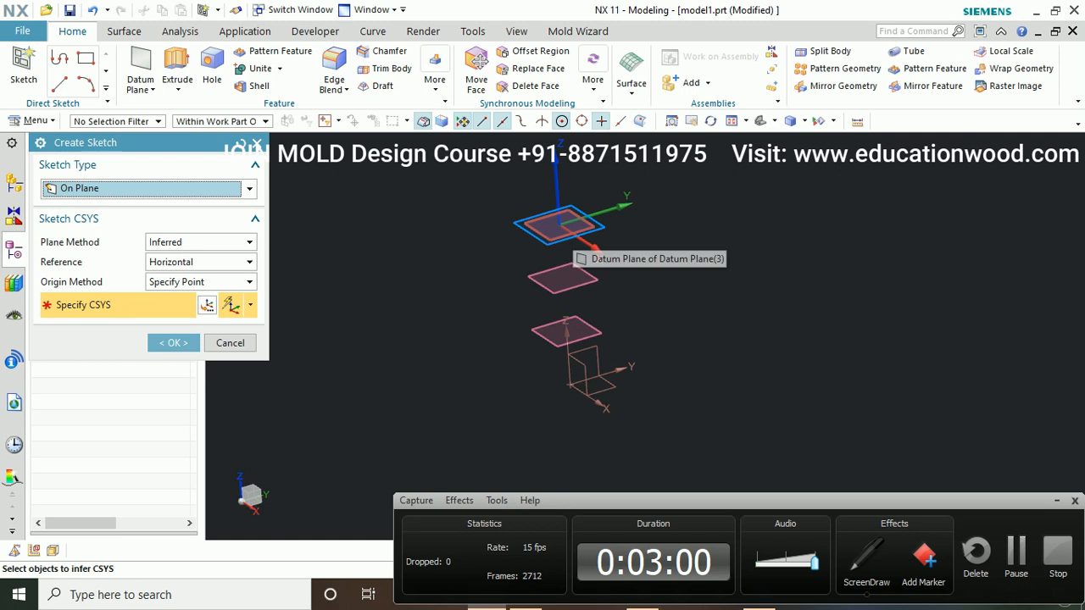
pyautogui.click(559, 228)
pyautogui.click(174, 342)
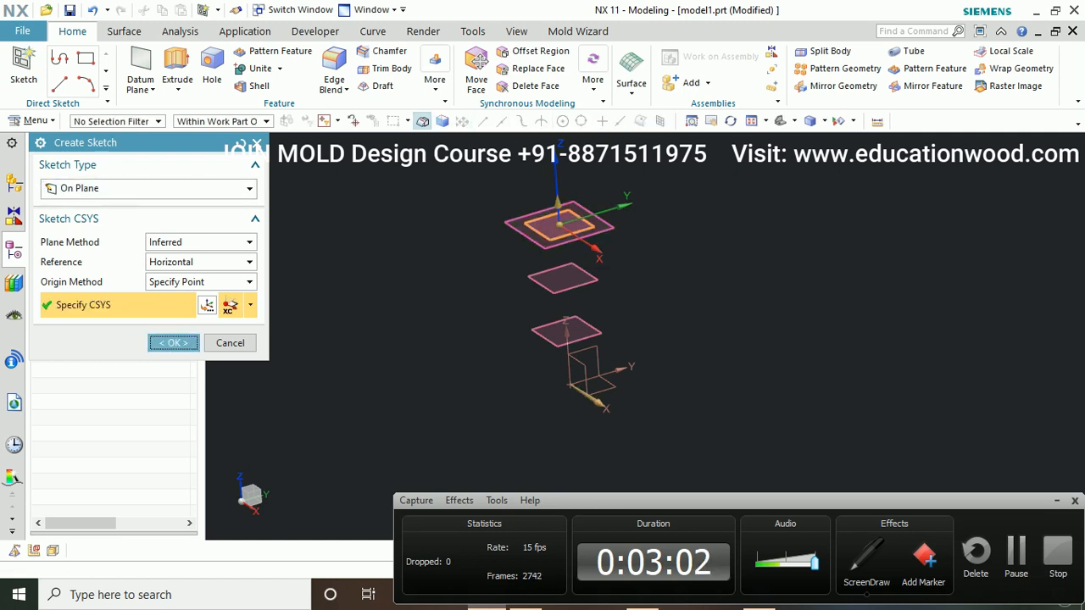
pyautogui.moveTo(670, 356)
pyautogui.mouseDown(button='middle')
pyautogui.moveTo(670, 128)
pyautogui.moveTo(702, 136)
pyautogui.moveTo(726, 201)
pyautogui.moveTo(682, 339)
pyautogui.mouseUp(button='middle')
pyautogui.scroll(2, 727, 202)
pyautogui.scroll(-1, 702, 227)
pyautogui.scroll(-3, 674, 239)
pyautogui.moveTo(673, 240); pyautogui.dragTo(682, 140, button='middle')
pyautogui.scroll(2, 702, 231)
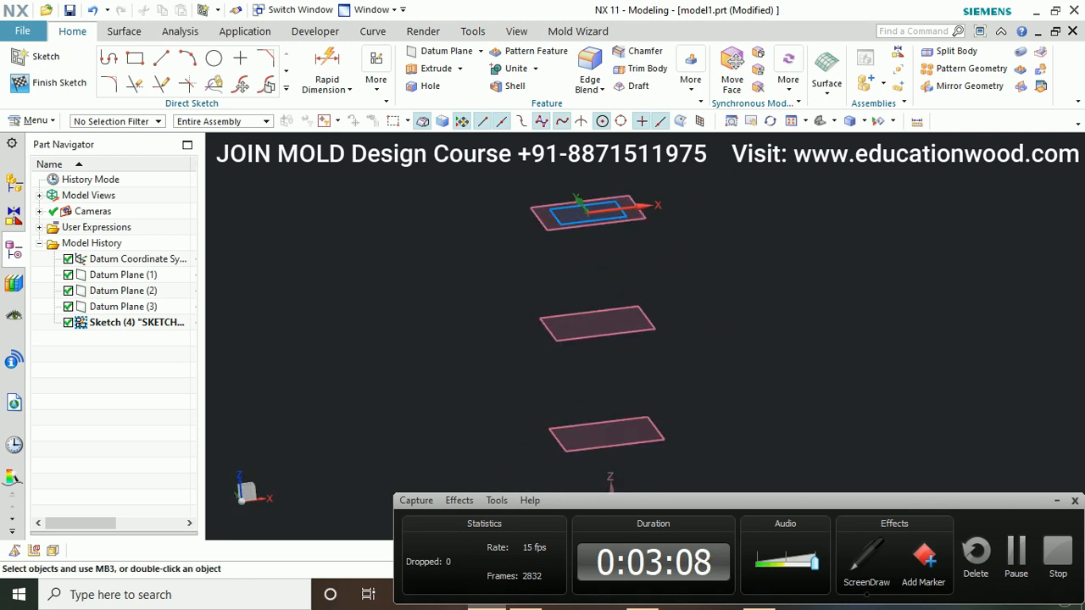
# Draw a circle centred on the sketch origin in the topmost plane's sketch
pyautogui.click(214, 58)
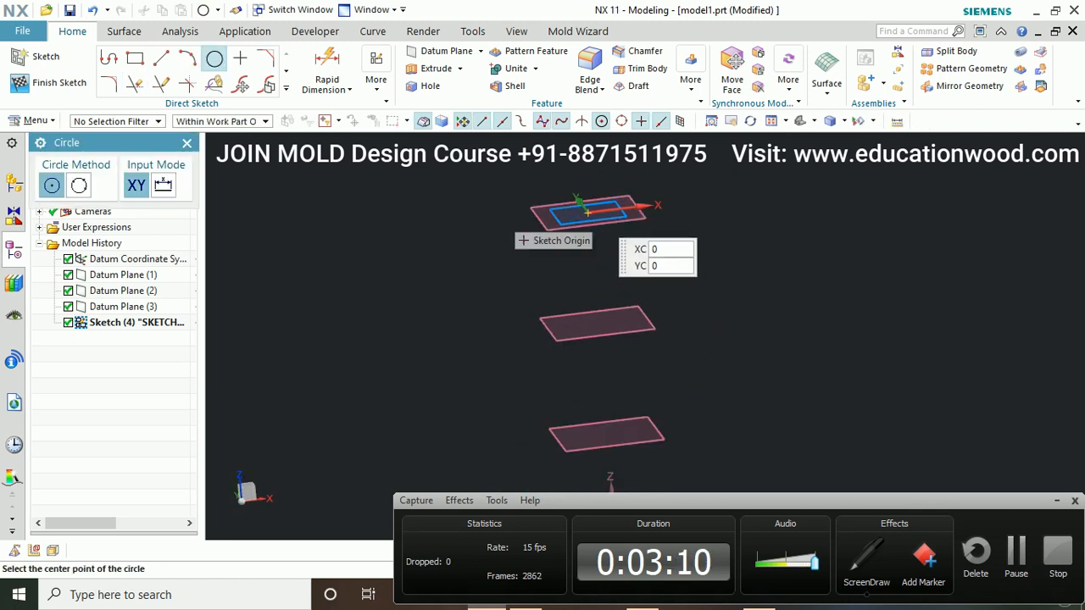
pyautogui.click(577, 207)
pyautogui.click(636, 273)
pyautogui.scroll(-3, 604, 344)
pyautogui.moveTo(656, 315); pyautogui.dragTo(691, 332, button='middle')
pyautogui.press('Escape')
# Undo the circle and the sketch on the topmost datum plane
pyautogui.hotkey('ctrl', 'z')
pyautogui.scroll(-1, 581, 252)
pyautogui.hotkey('ctrl', 'z')
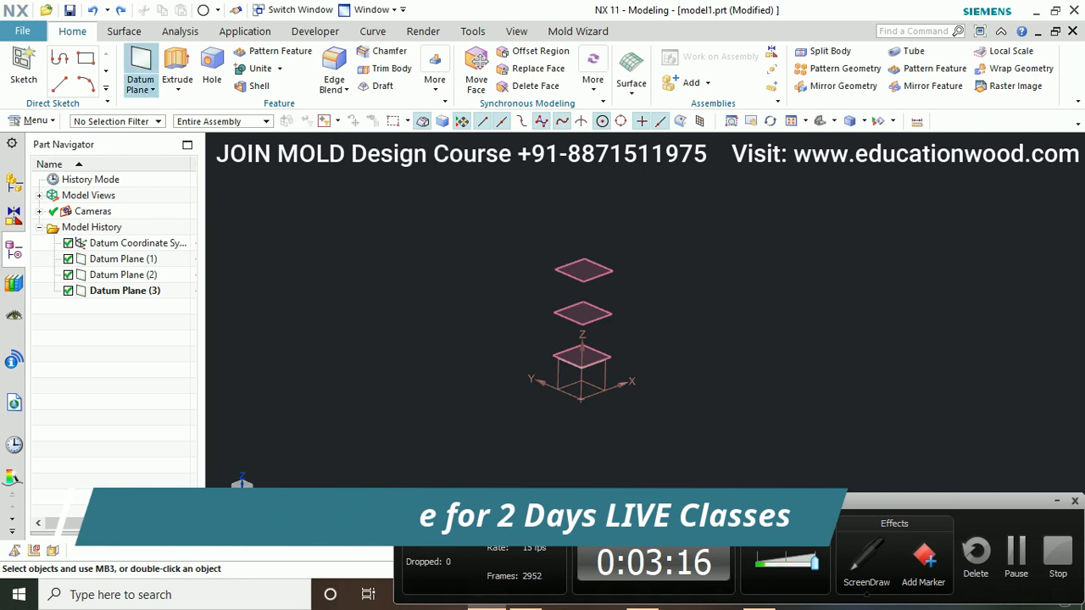
# Set up an At Angle datum plane referenced to the XY plane and passing through the X axis
pyautogui.click(141, 61)
pyautogui.click(148, 188)
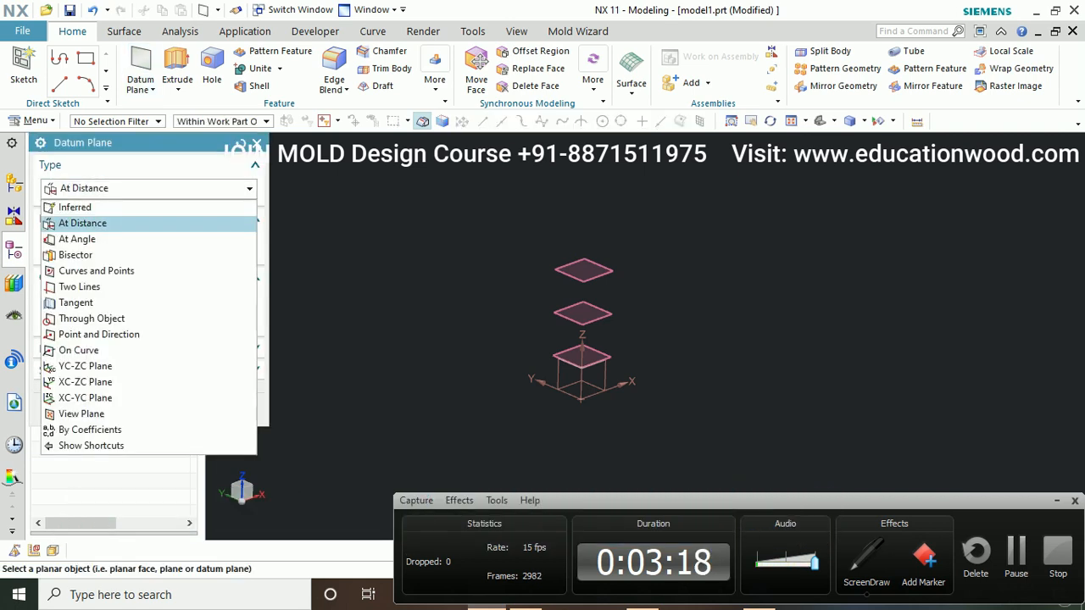
pyautogui.click(76, 239)
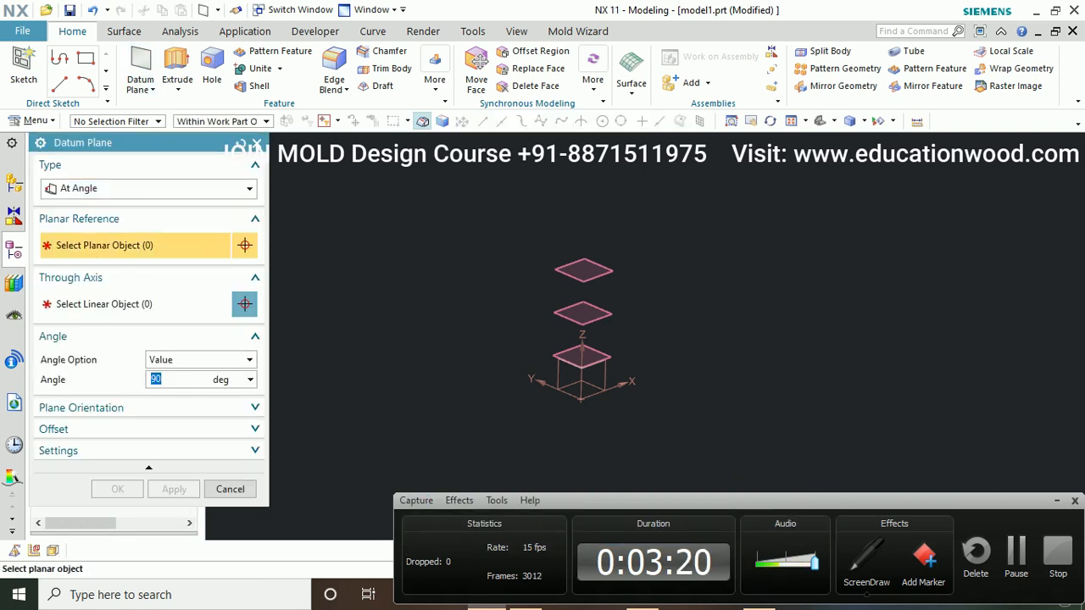
pyautogui.scroll(-2, 647, 330)
pyautogui.scroll(3, 639, 325)
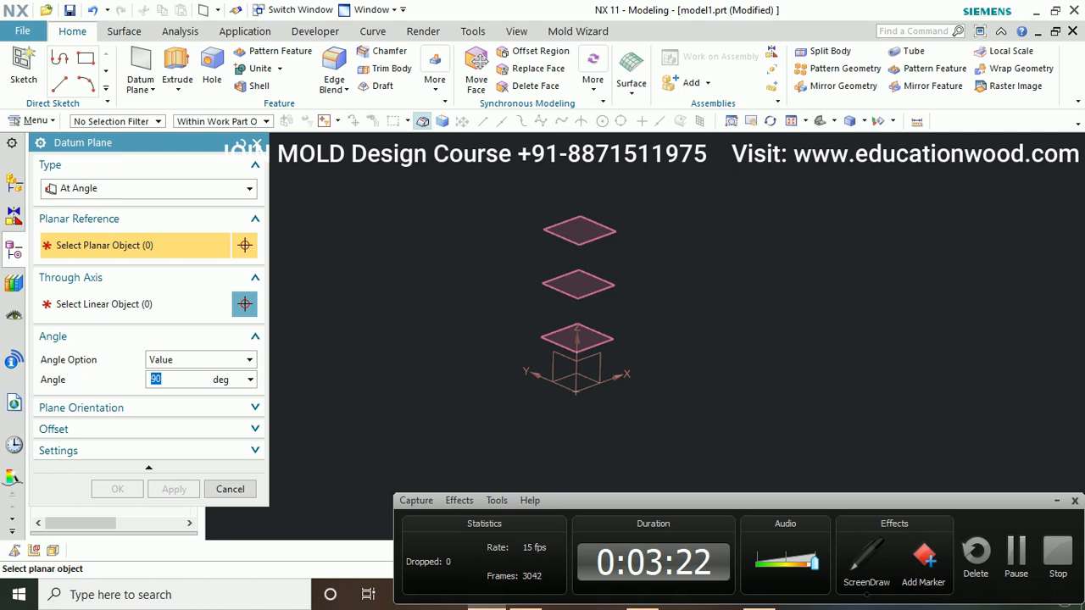
pyautogui.scroll(1, 620, 383)
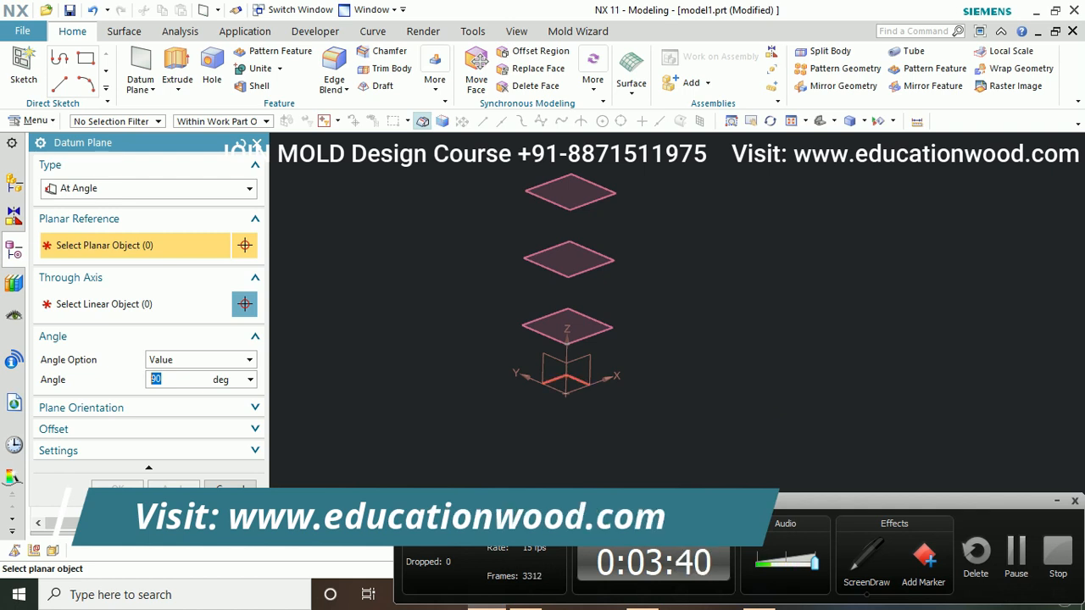
pyautogui.click(566, 382)
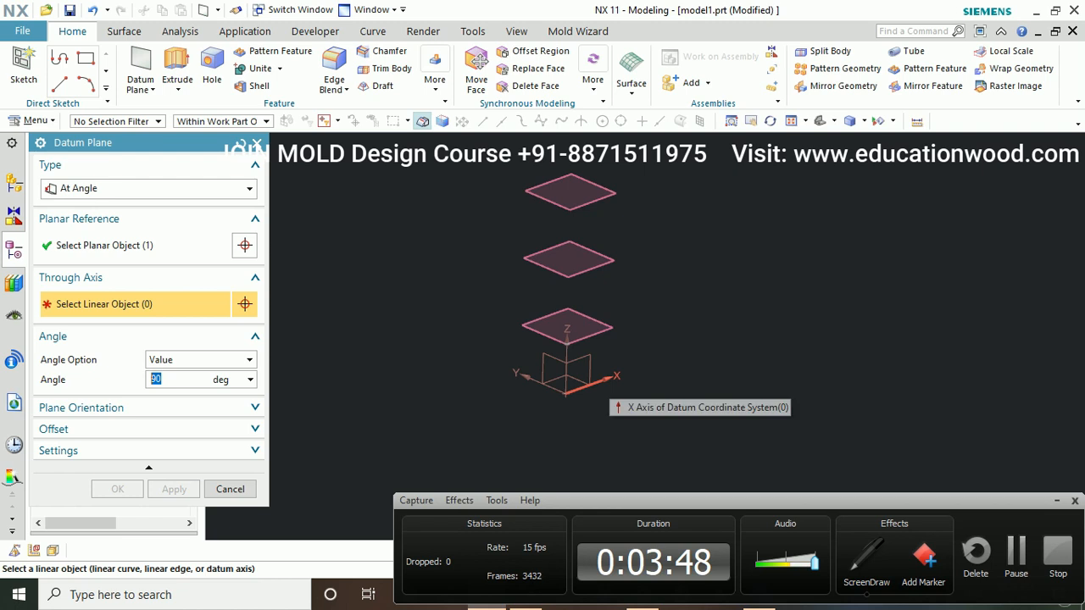
pyautogui.click(600, 383)
# Set the datum plane's angle to 30 degrees and create it
pyautogui.scroll(3, 607, 433)
pyautogui.moveTo(576, 424); pyautogui.dragTo(617, 382, button='middle')
pyautogui.scroll(-3, 617, 382)
pyautogui.moveTo(583, 259); pyautogui.dragTo(674, 334)
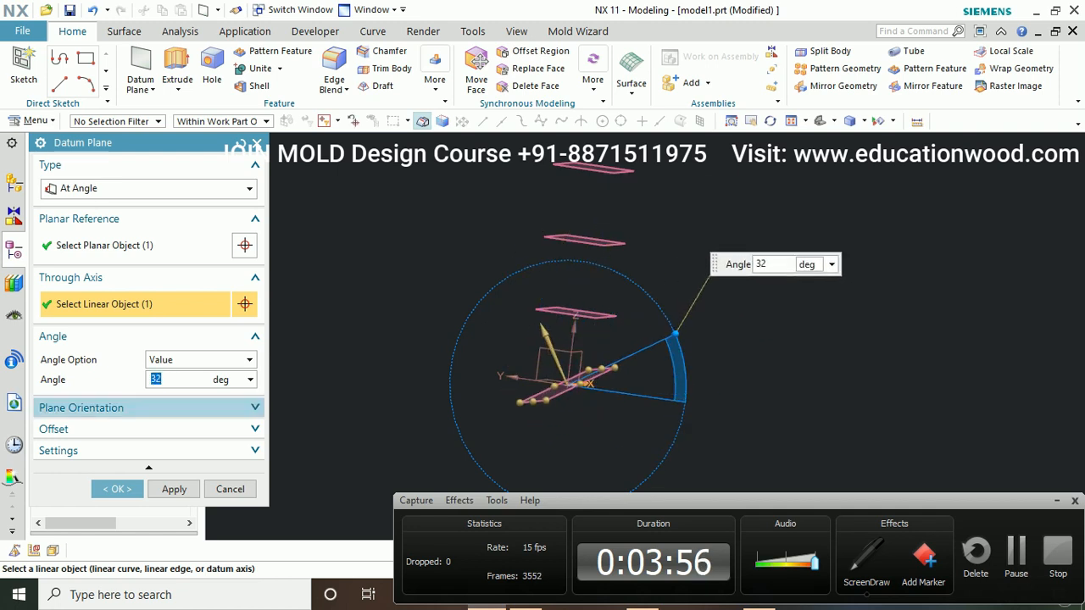
pyautogui.write('0')
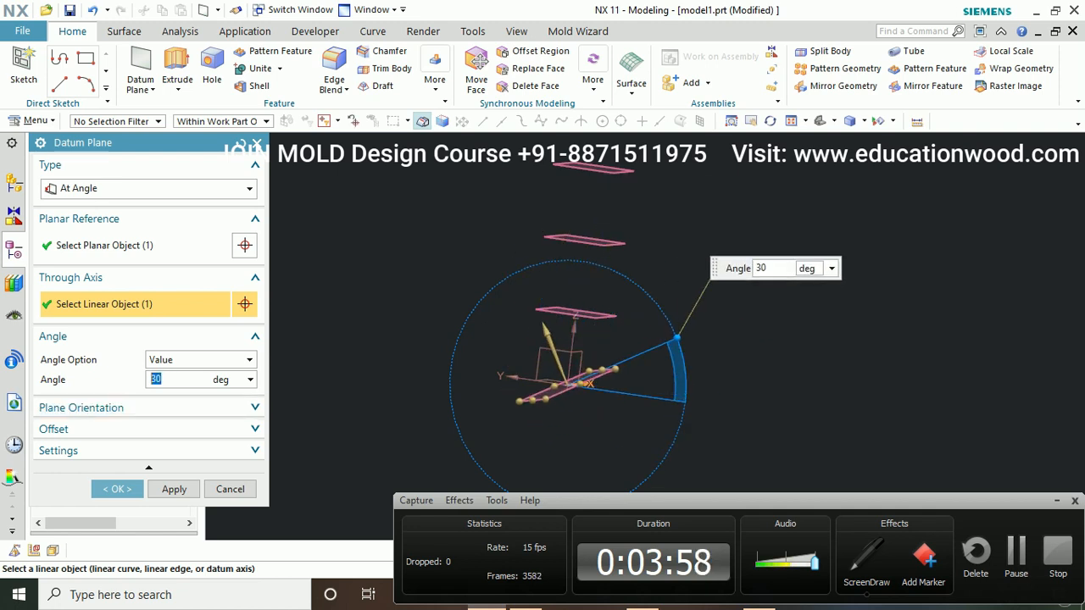
pyautogui.moveTo(746, 370); pyautogui.dragTo(725, 369, button='middle')
pyautogui.scroll(-1, 725, 369)
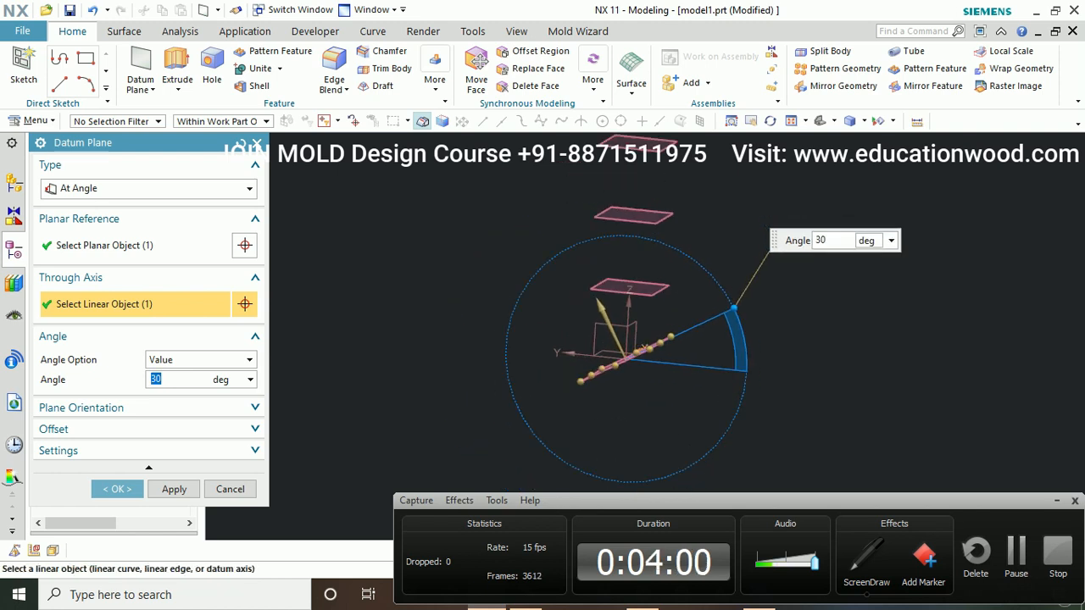
pyautogui.press('Return')
pyautogui.scroll(-2, 598, 354)
pyautogui.moveTo(598, 354); pyautogui.dragTo(670, 381, button='middle')
pyautogui.scroll(4, 598, 354)
pyautogui.scroll(1, 670, 381)
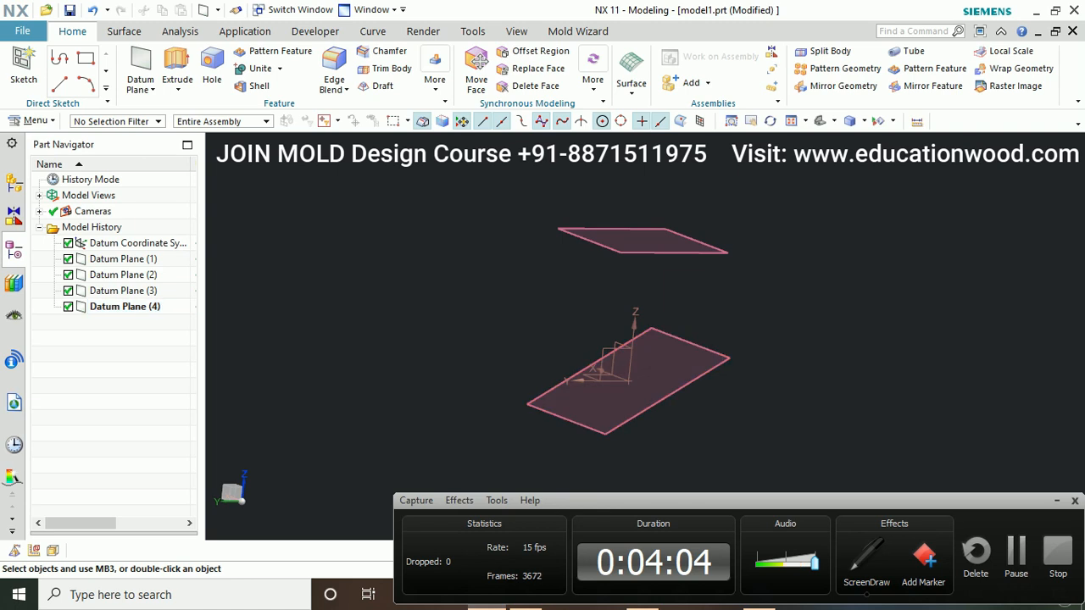
# Try a sketch on the 30-degree datum plane, and undo both the sketch and the angled plane
pyautogui.click(24, 66)
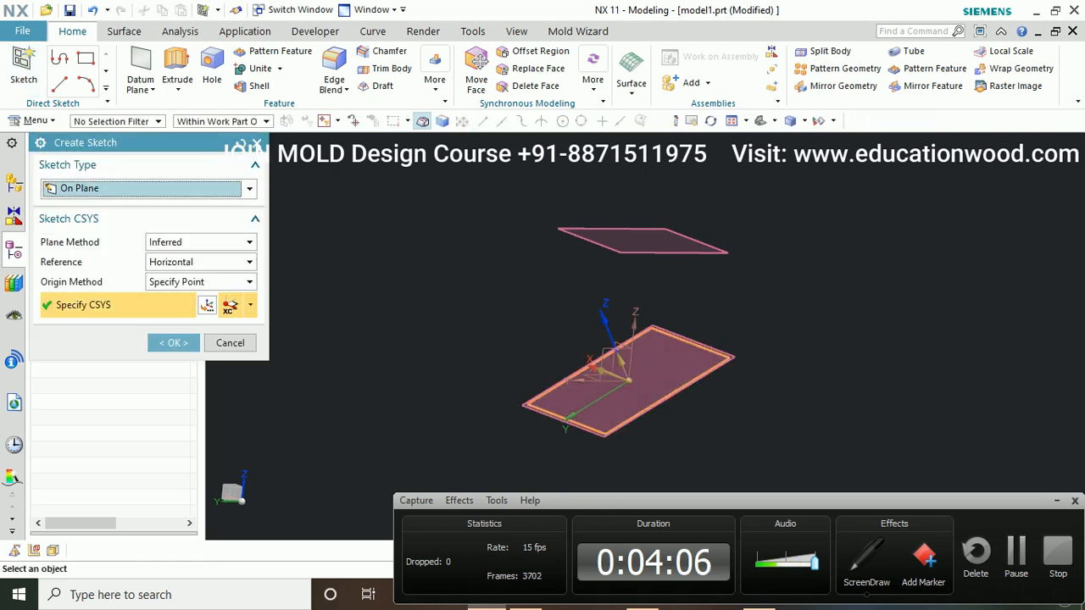
pyautogui.press('Return')
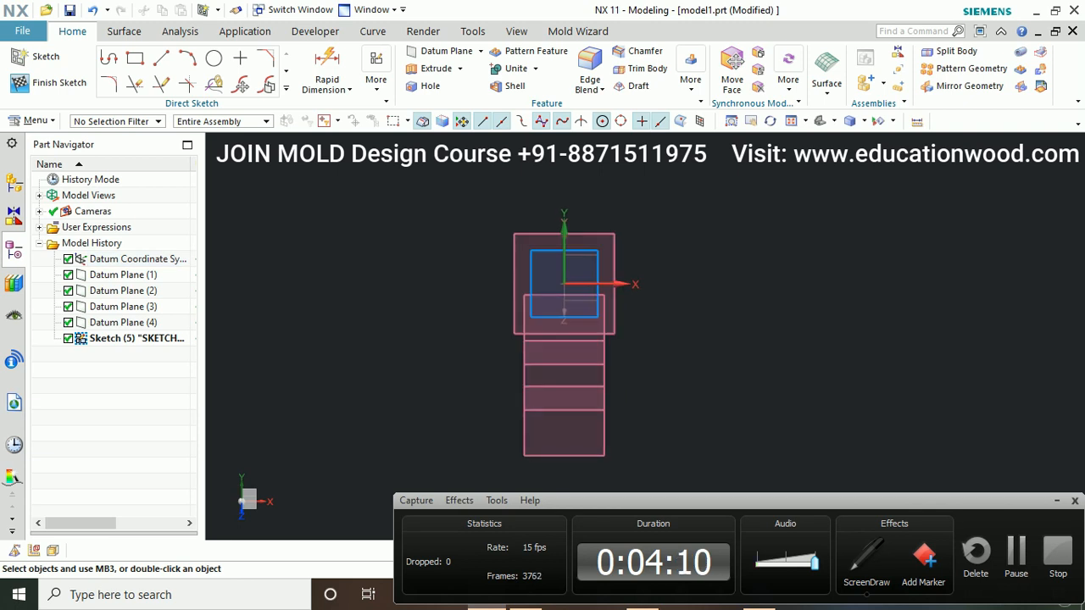
pyautogui.hotkey('ctrl', 'z')
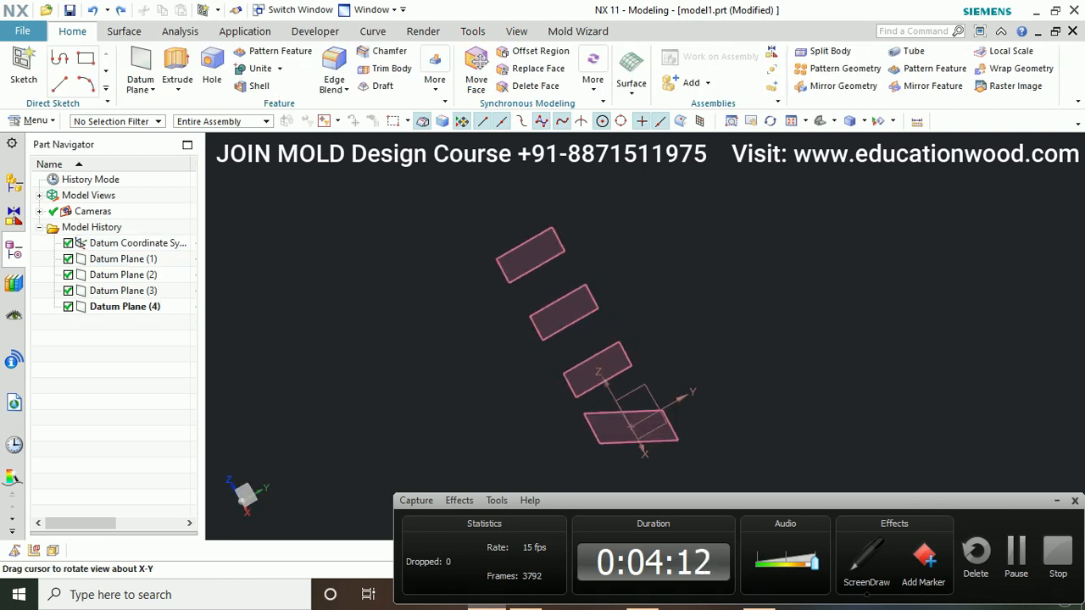
pyautogui.hotkey('ctrl', 'z')
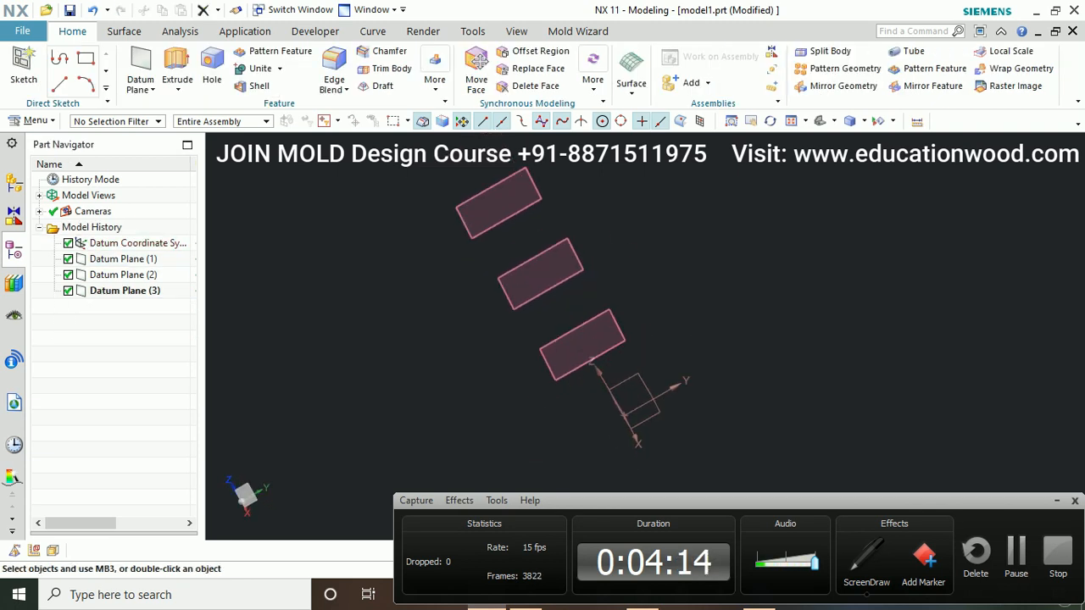
# Delete the three offset datum planes, leaving only the datum coordinate system
pyautogui.click(593, 334)
pyautogui.click(541, 276)
pyautogui.press('Delete')
pyautogui.click(499, 203)
pyautogui.press('Delete')
pyautogui.moveTo(543, 280); pyautogui.dragTo(593, 309, button='middle')
pyautogui.click(141, 69)
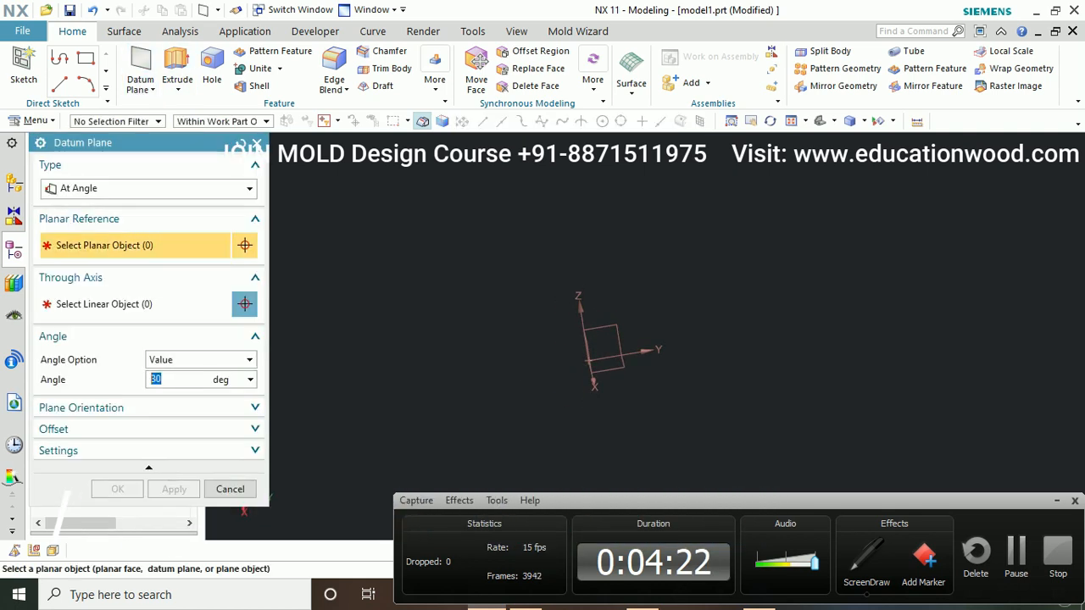
pyautogui.click(147, 188)
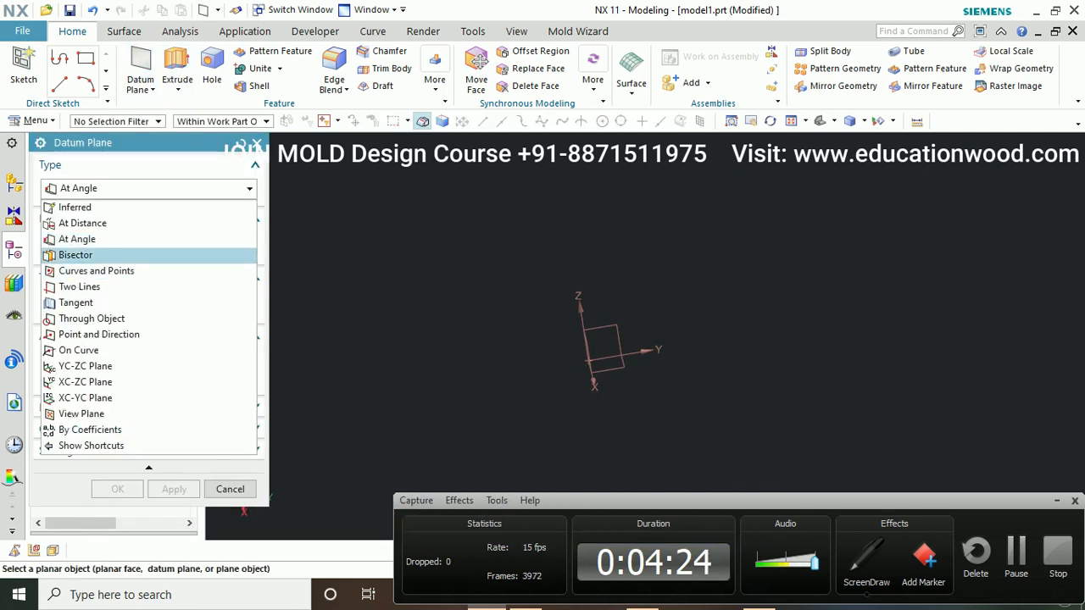
pyautogui.press('Escape')
pyautogui.moveTo(593, 347); pyautogui.dragTo(551, 335, button='middle')
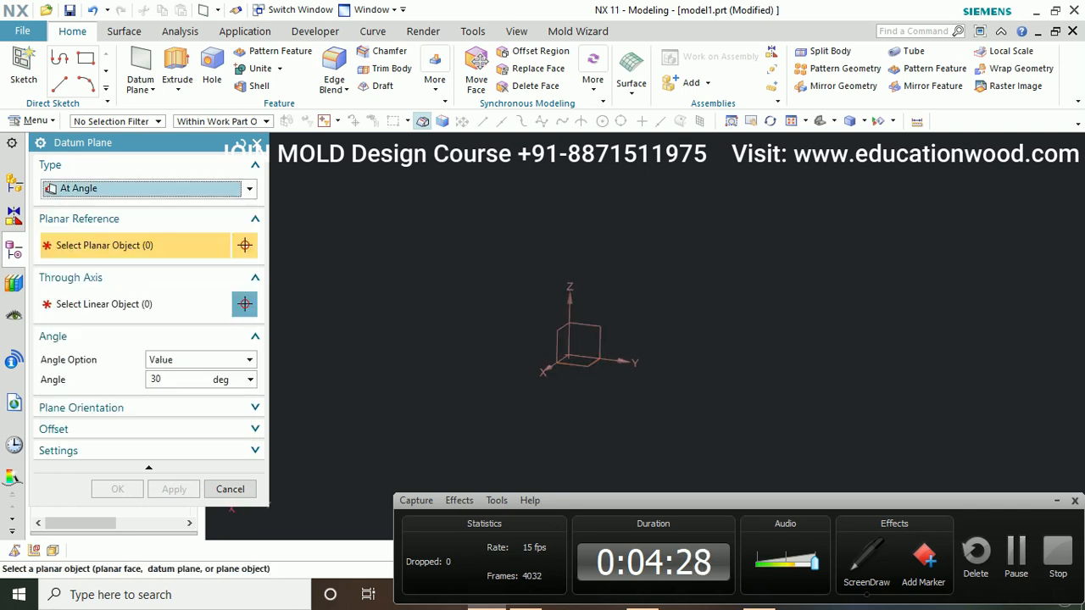
pyautogui.click(240, 488)
pyautogui.moveTo(243, 476); pyautogui.dragTo(246, 504, button='middle')
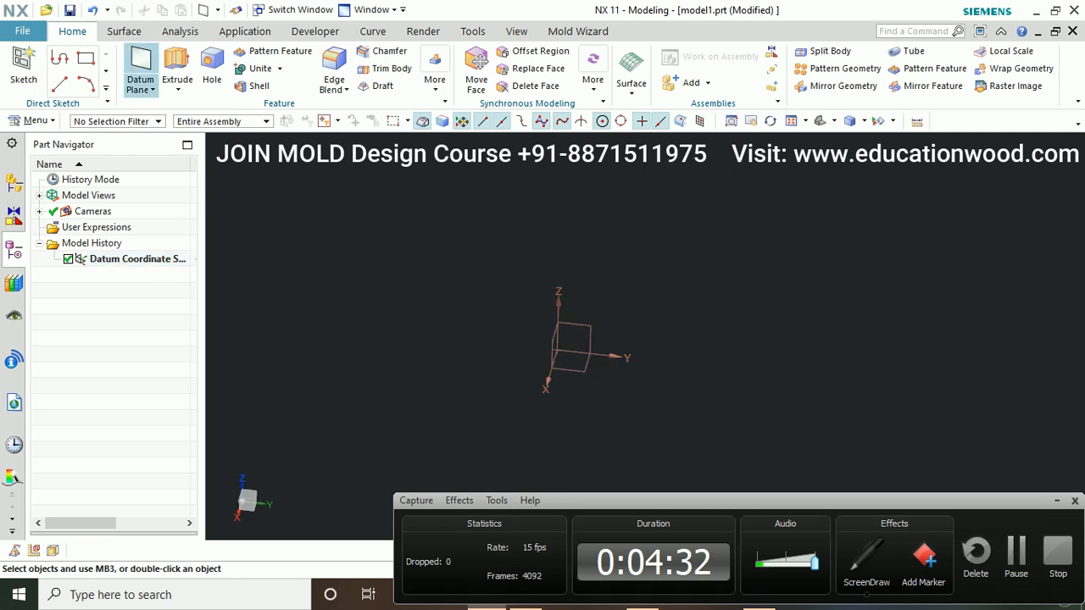
# Create a Bisector datum plane between the YZ and XZ planes of the datum coordinate system
pyautogui.click(142, 83)
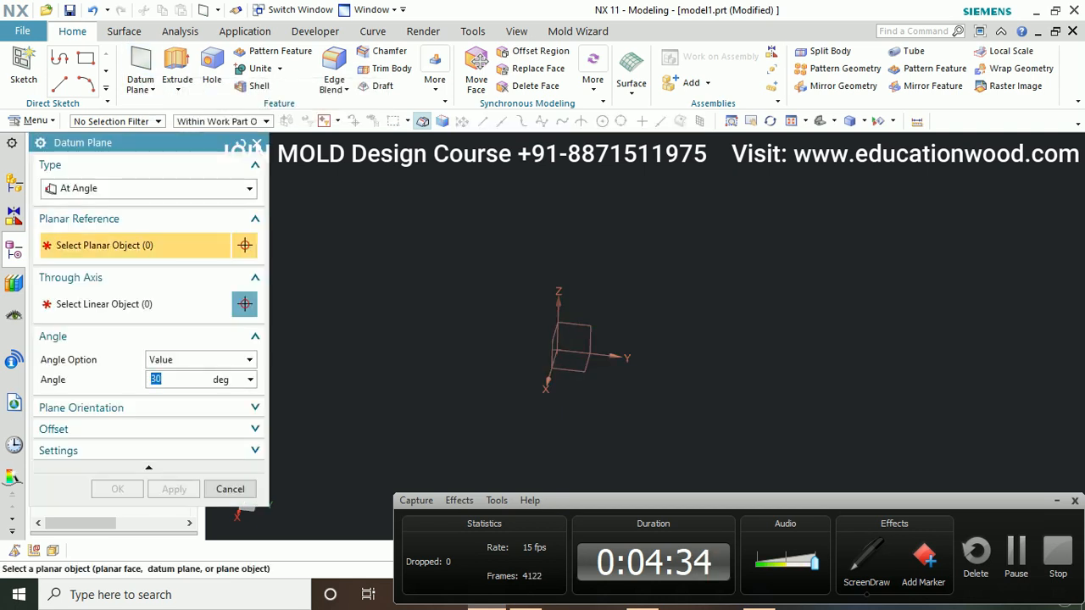
pyautogui.click(148, 188)
pyautogui.click(75, 254)
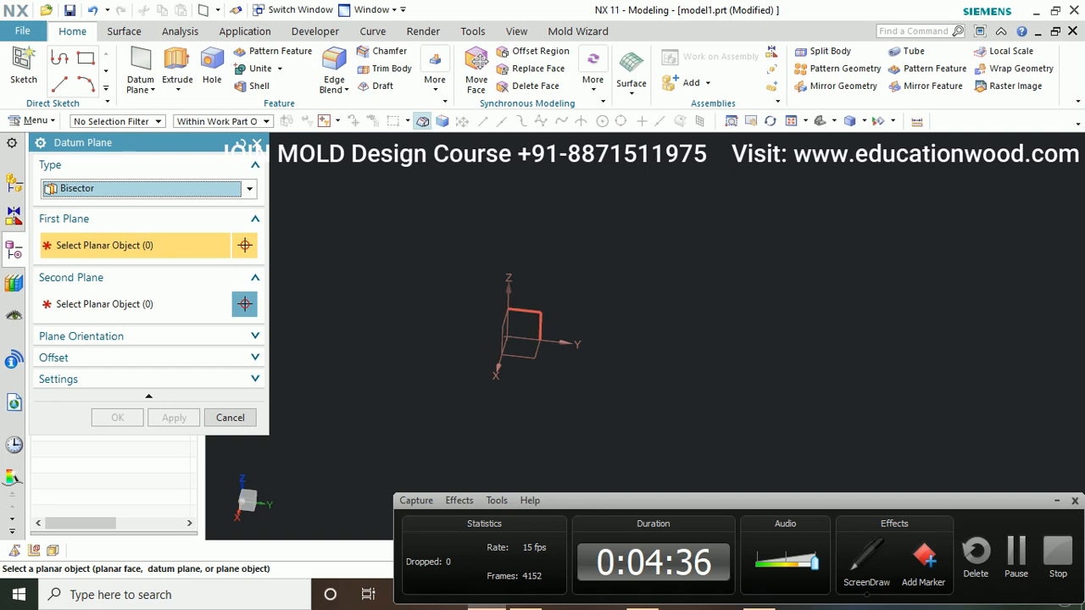
pyautogui.click(530, 321)
pyautogui.click(504, 330)
pyautogui.moveTo(504, 331); pyautogui.dragTo(529, 381, button='middle')
pyautogui.scroll(3, 538, 316)
pyautogui.moveTo(542, 339); pyautogui.dragTo(612, 315)
pyautogui.moveTo(612, 315); pyautogui.dragTo(687, 280, button='middle')
pyautogui.middleClick(695, 279)
# Delete the bisector datum plane
pyautogui.click(542, 222)
pyautogui.press('Delete')
pyautogui.moveTo(551, 279); pyautogui.dragTo(407, 242, button='middle')
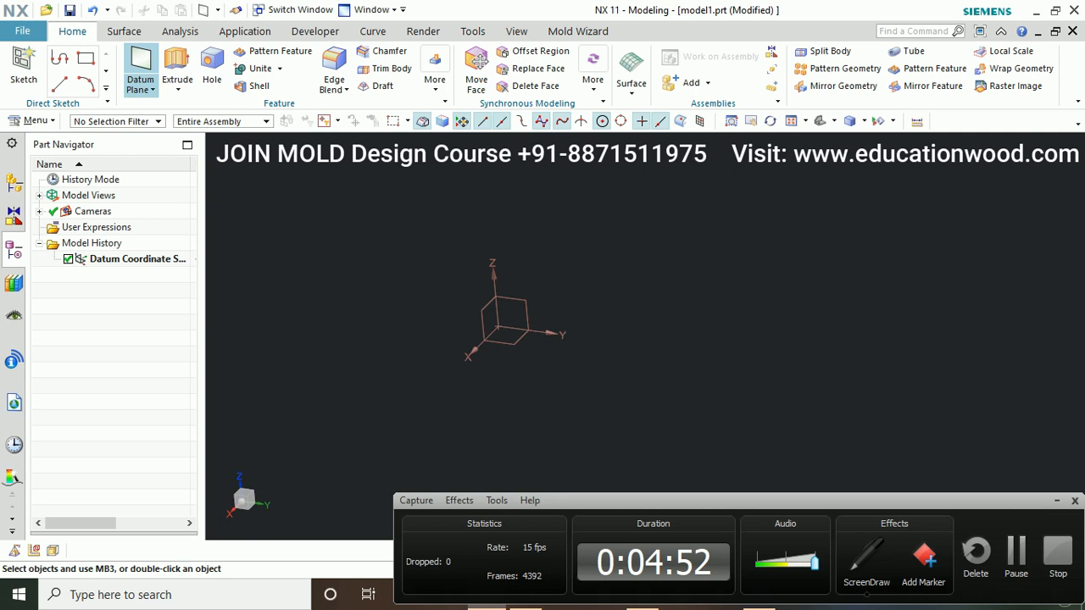
pyautogui.click(141, 68)
pyautogui.click(144, 188)
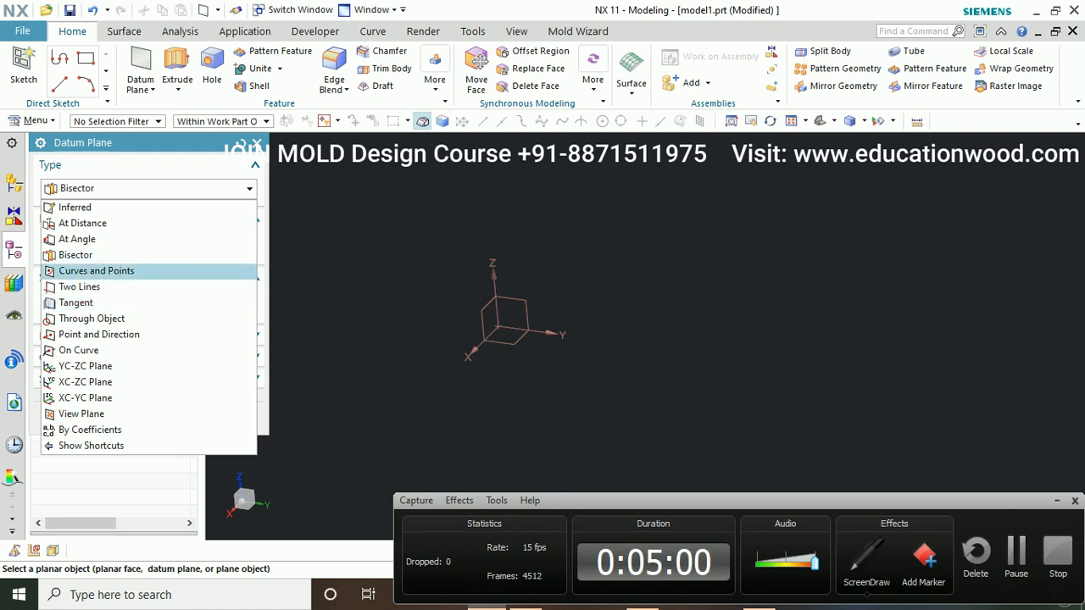
pyautogui.press('Return')
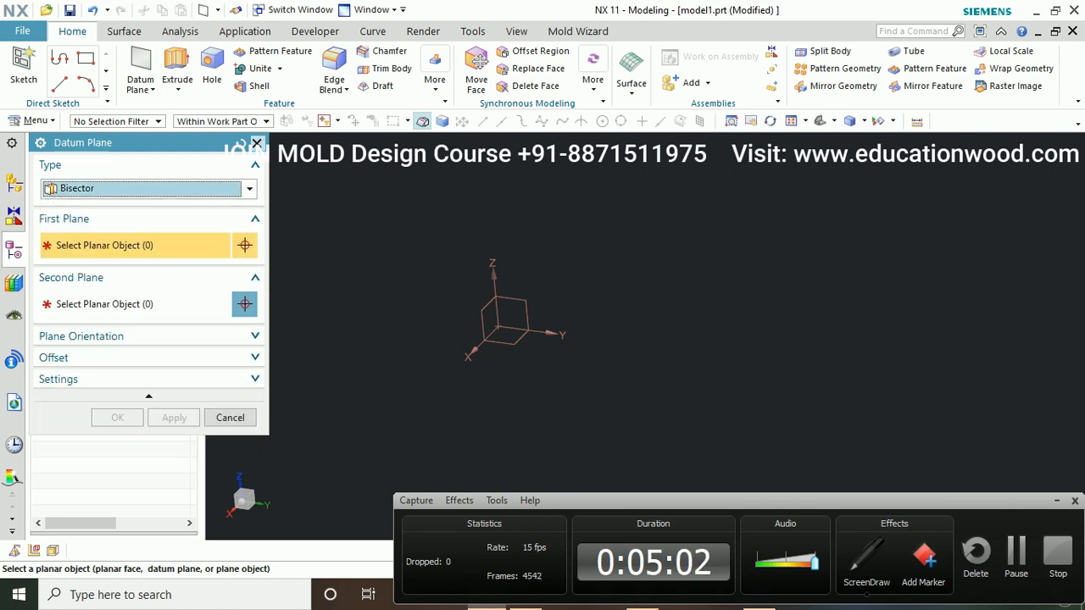
pyautogui.press('Escape')
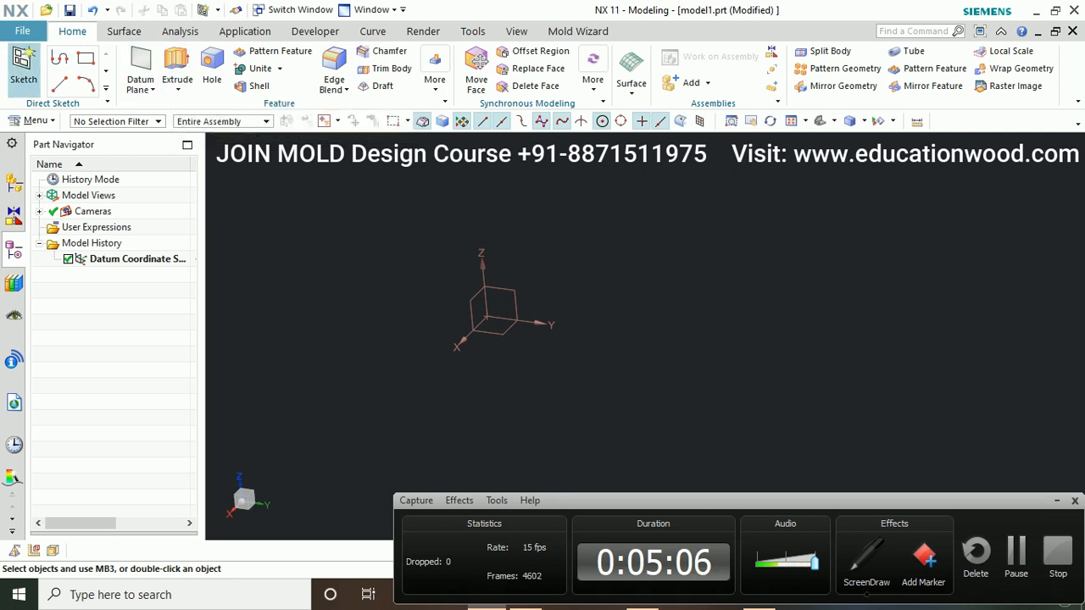
# Create a sketch on the XY plane of the datum coordinate system
pyautogui.click(23, 68)
pyautogui.click(496, 326)
pyautogui.press('Return')
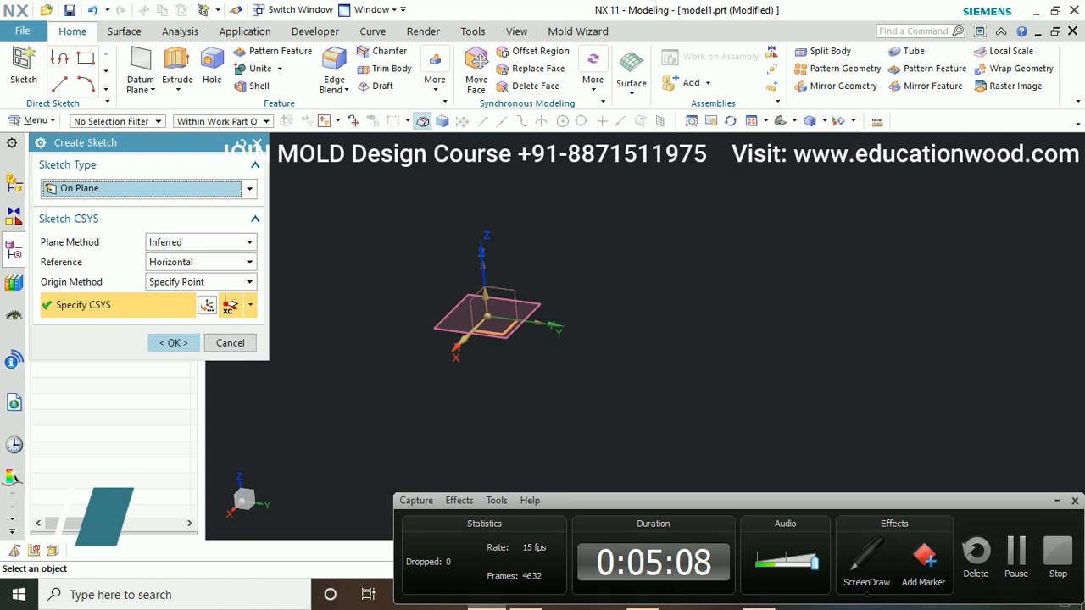
pyautogui.click(136, 58)
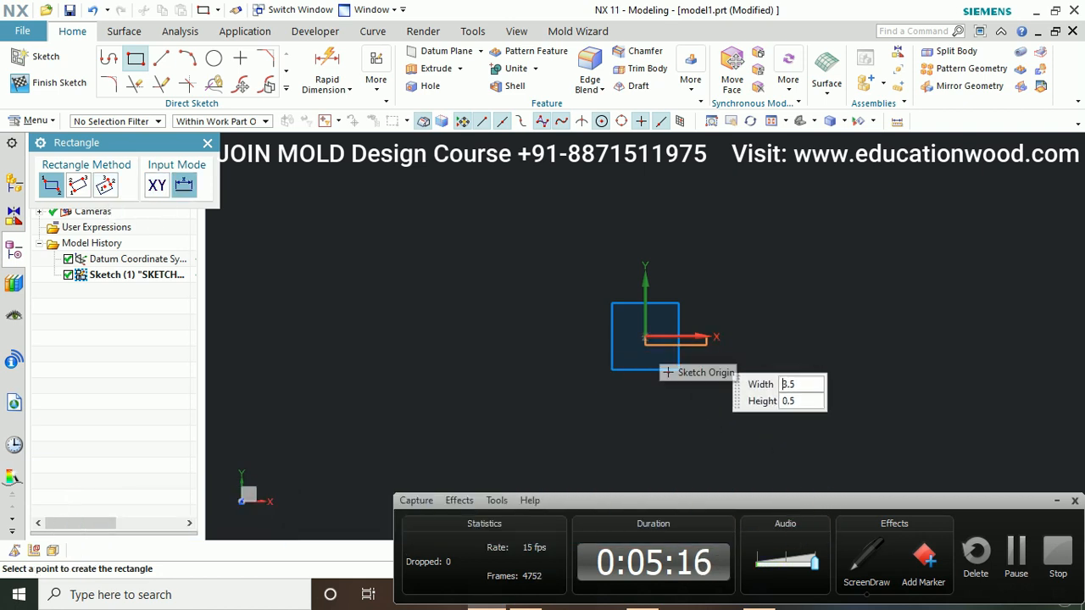
pyautogui.click(645, 337)
pyautogui.press('Escape')
# Draw a rectangle from its center at the sketch origin, about 10 by 8.3 mm
pyautogui.click(136, 58)
pyautogui.click(105, 185)
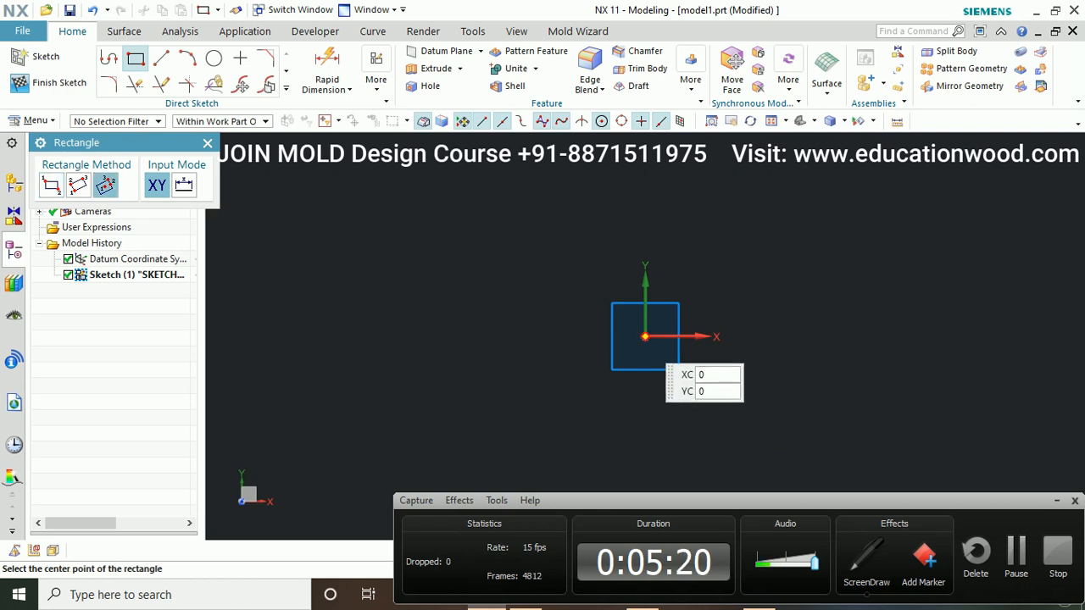
pyautogui.click(646, 336)
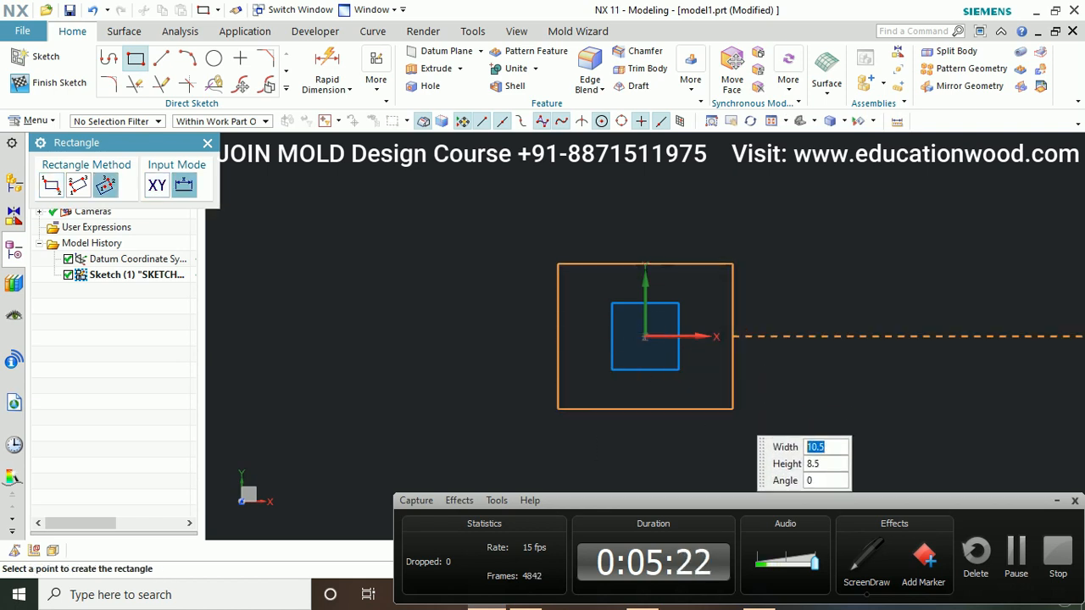
pyautogui.click(732, 408)
pyautogui.click(207, 143)
# Set both the width and the height of the rectangle to 50 mm
pyautogui.scroll(2, 644, 287)
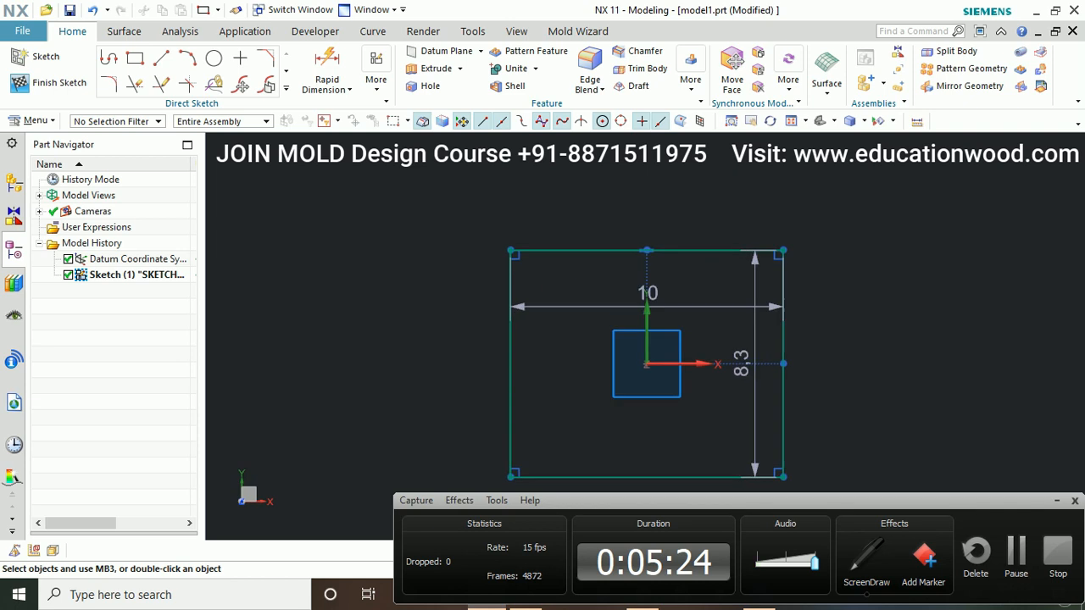
pyautogui.moveTo(644, 287); pyautogui.dragTo(594, 289, button='middle')
pyautogui.doubleClick(646, 301)
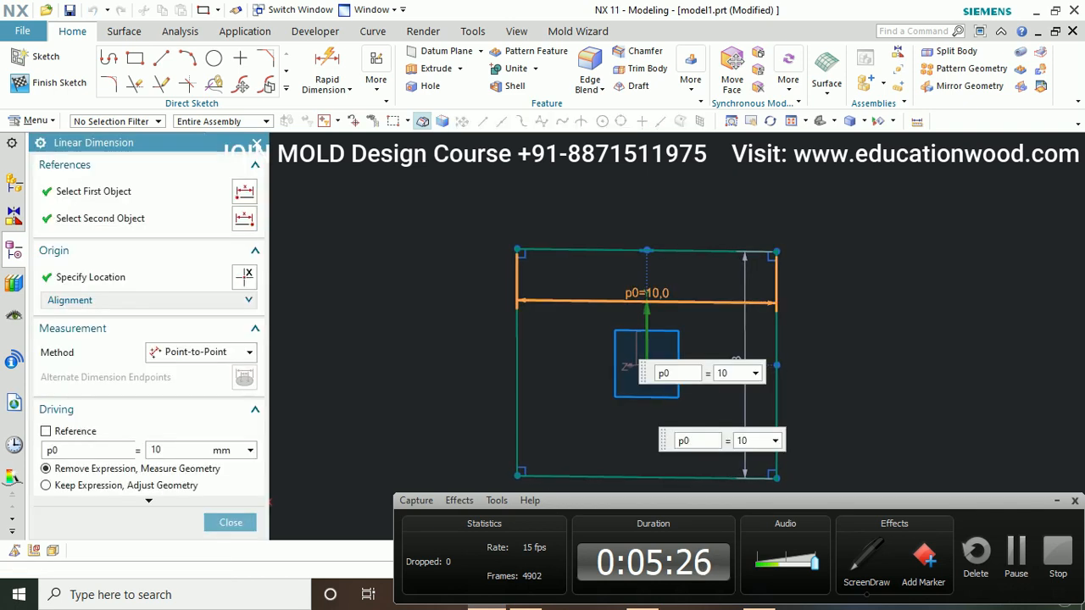
pyautogui.write('50')
pyautogui.press('Return')
pyautogui.scroll(-5, 573, 388)
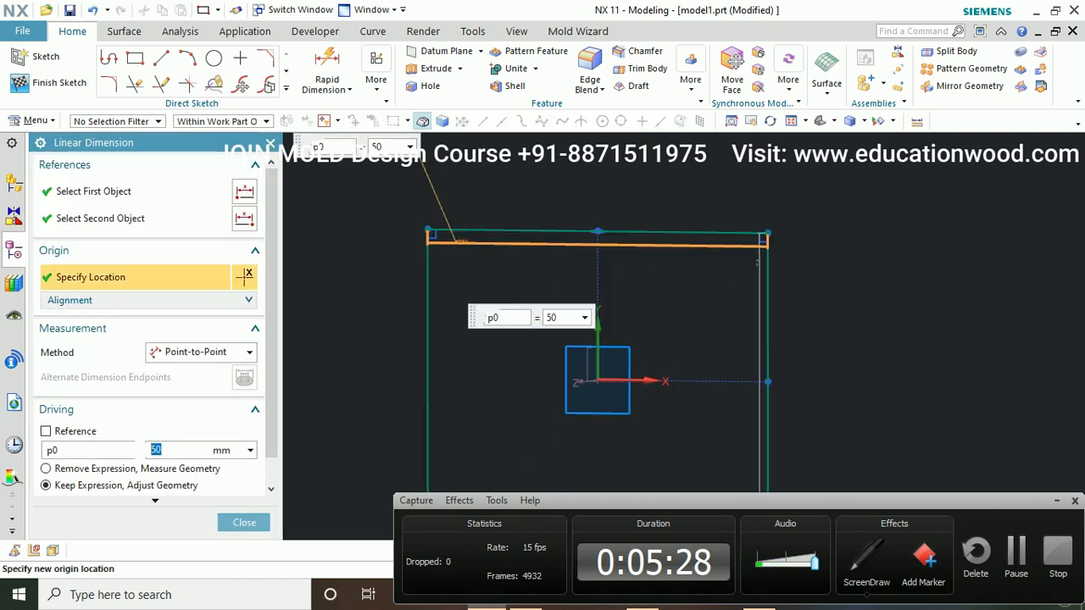
pyautogui.doubleClick(758, 263)
pyautogui.write('50')
pyautogui.press('Return')
pyautogui.scroll(-3, 709, 244)
pyautogui.click(244, 522)
# Extrude the square sketch from 0 to 50 mm as a new solid cube
pyautogui.scroll(-2, 826, 157)
pyautogui.moveTo(827, 157); pyautogui.dragTo(737, 233, button='middle')
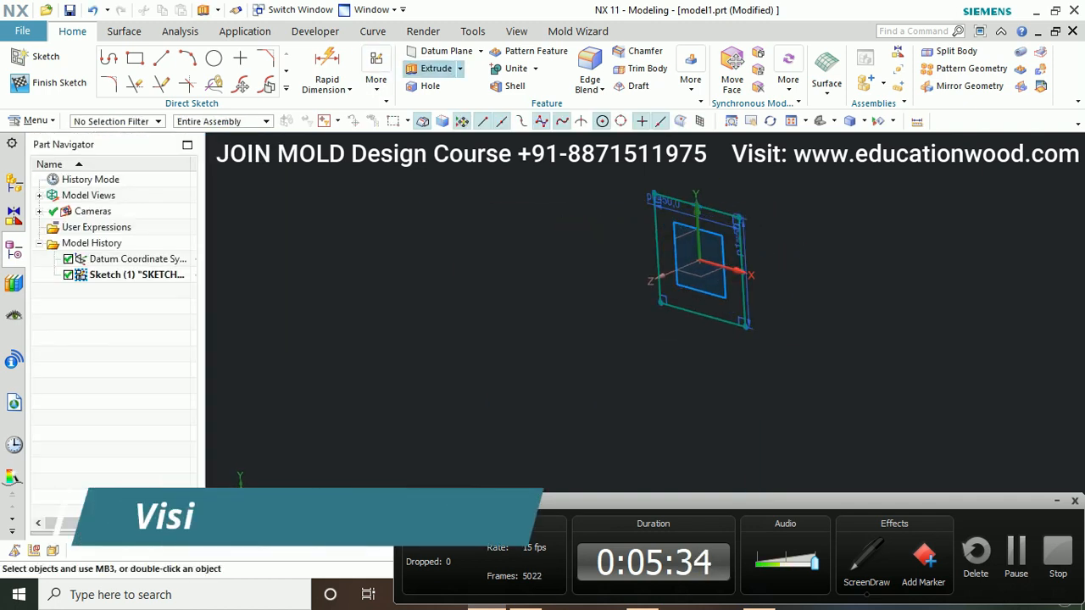
pyautogui.click(434, 68)
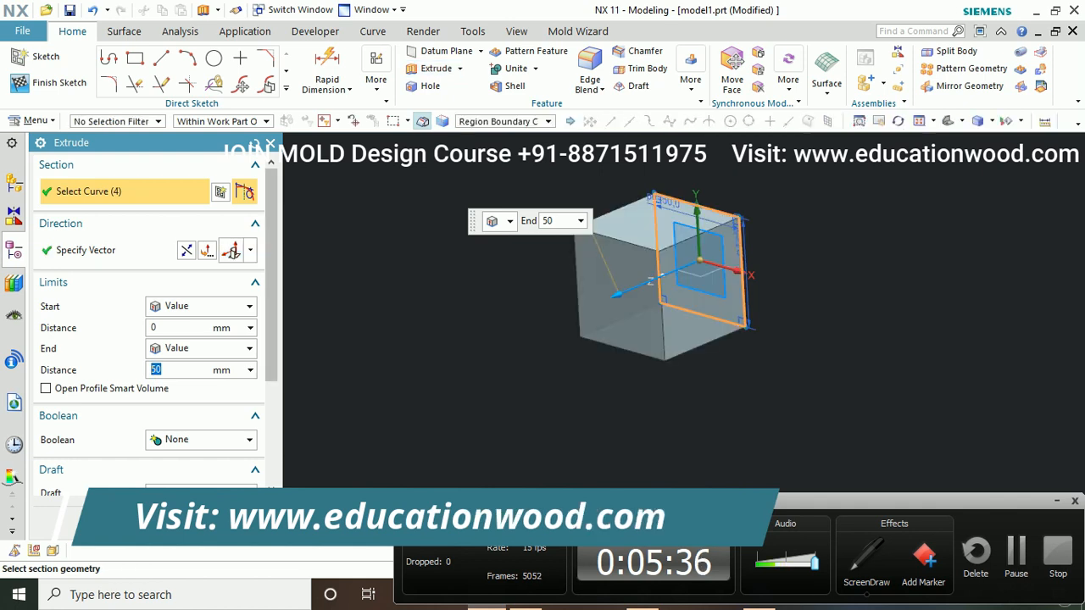
pyautogui.click(140, 519)
# Hide the cube's base sketch
pyautogui.scroll(-1, 440, 394)
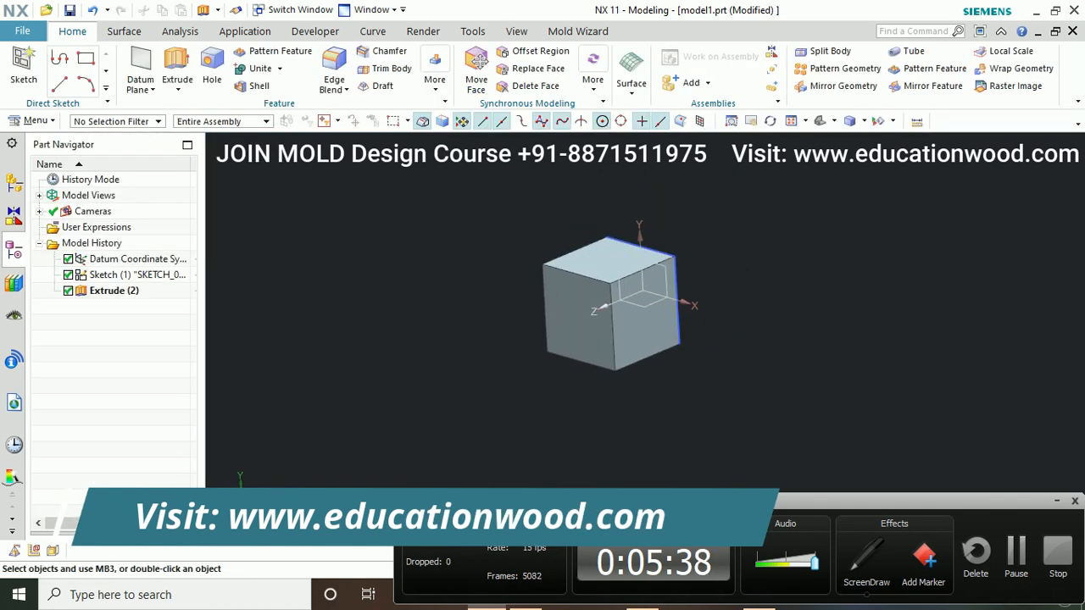
pyautogui.scroll(3, 636, 309)
pyautogui.moveTo(636, 310); pyautogui.dragTo(657, 343, button='middle')
pyautogui.rightClick(676, 196)
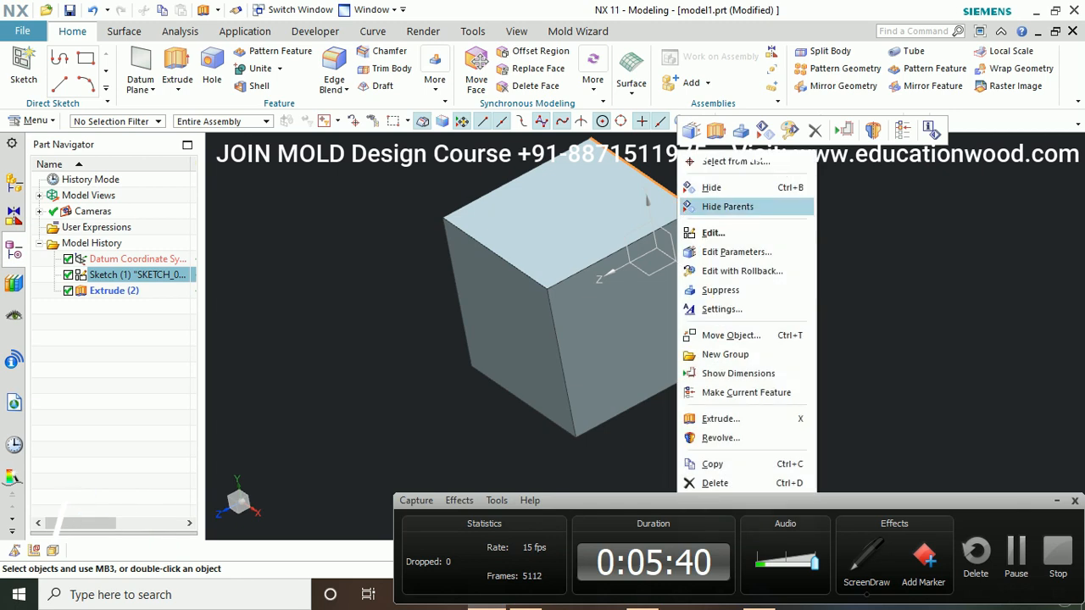
pyautogui.click(697, 187)
pyautogui.scroll(2, 514, 218)
pyautogui.moveTo(514, 219)
pyautogui.mouseDown(button='middle')
pyautogui.moveTo(551, 174)
pyautogui.moveTo(537, 182)
pyautogui.moveTo(520, 165)
pyautogui.mouseUp(button='middle')
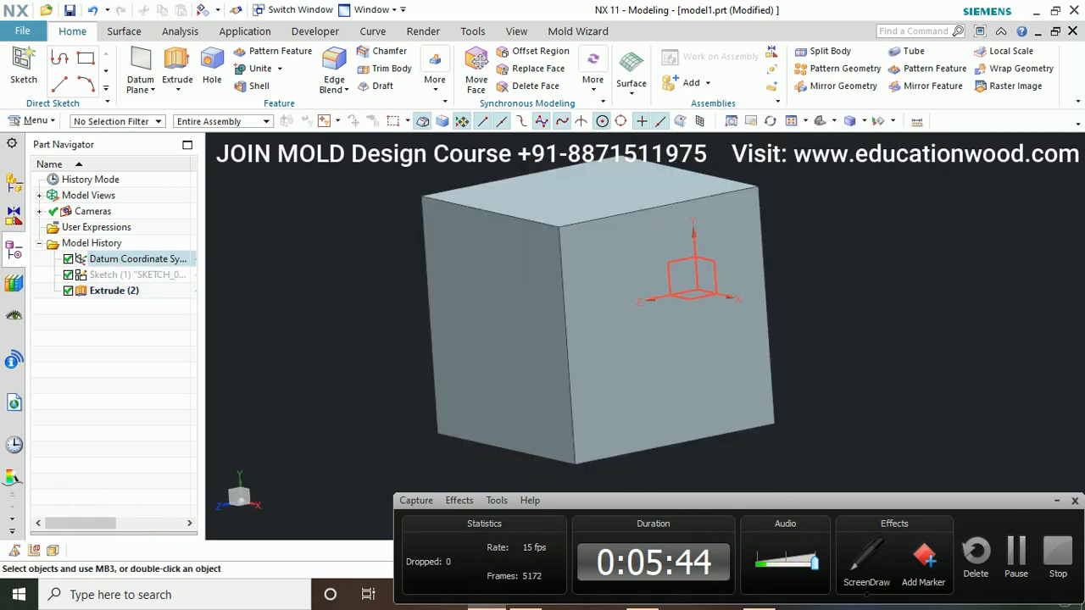
pyautogui.moveTo(696, 254); pyautogui.dragTo(568, 292, button='middle')
pyautogui.scroll(-3, 671, 276)
pyautogui.moveTo(671, 276)
pyautogui.mouseDown(button='middle')
pyautogui.moveTo(722, 288)
pyautogui.moveTo(710, 310)
pyautogui.moveTo(670, 290)
pyautogui.mouseUp(button='middle')
pyautogui.scroll(1, 712, 288)
pyautogui.scroll(-1, 710, 309)
pyautogui.hotkey('ctrl', 'shift', 'd')
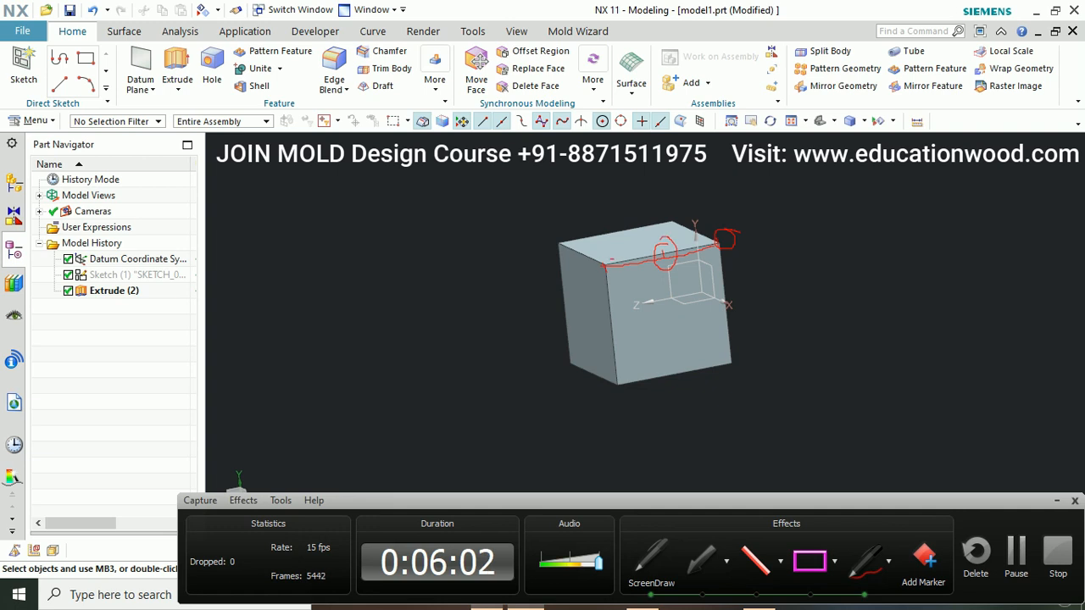
pyautogui.press('Escape')
# Create a Curves and Points datum plane through the midpoint of the cube's front top edge, near the coordinate system
pyautogui.scroll(2, 668, 281)
pyautogui.moveTo(669, 282)
pyautogui.mouseDown(button='middle')
pyautogui.moveTo(691, 288)
pyautogui.moveTo(678, 314)
pyautogui.mouseUp(button='middle')
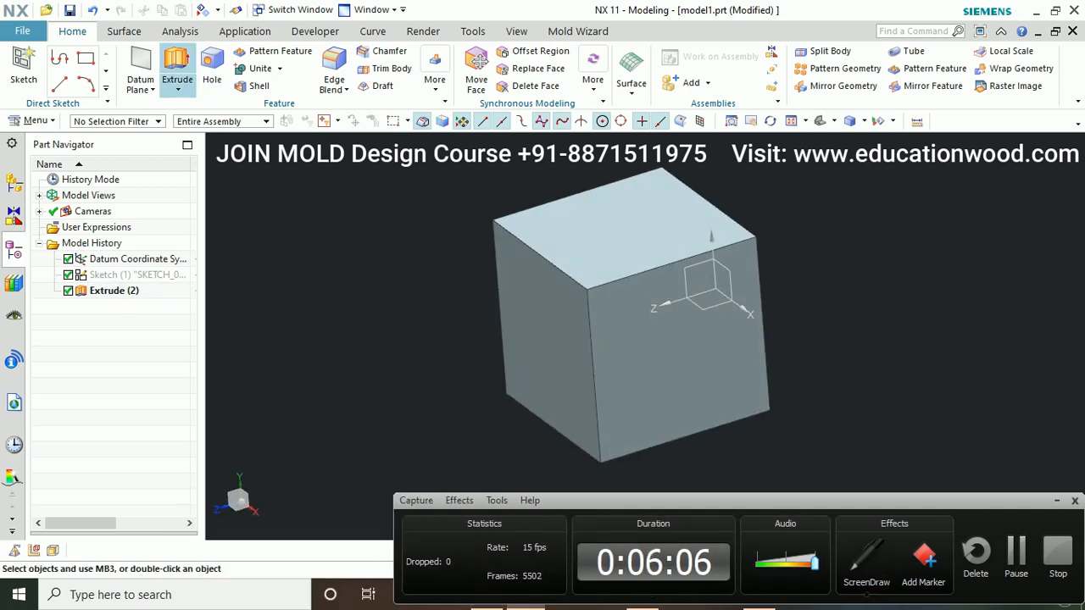
pyautogui.click(140, 68)
pyautogui.click(148, 188)
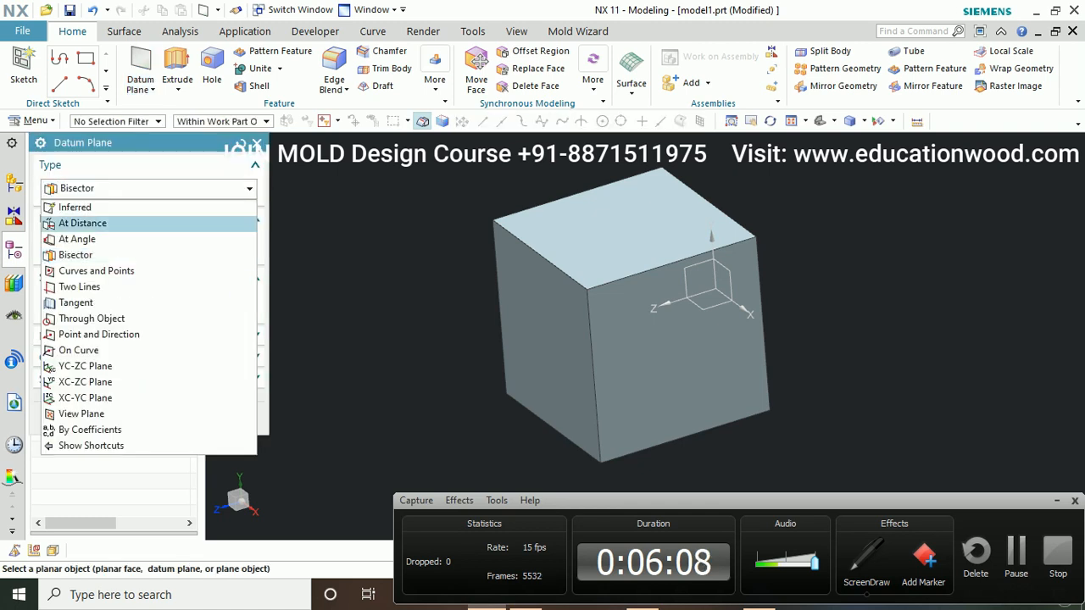
pyautogui.click(96, 270)
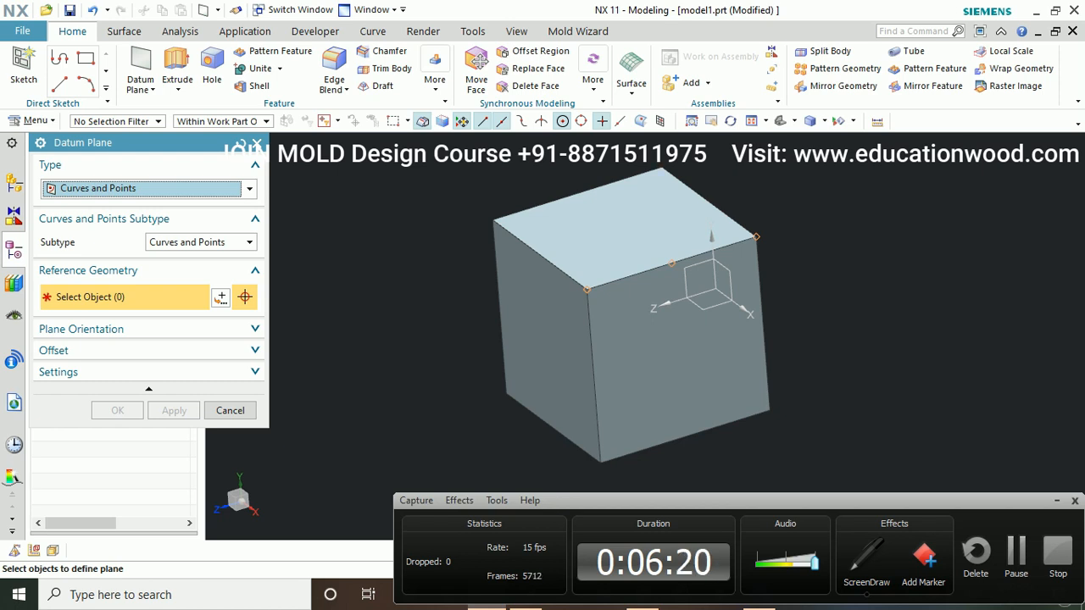
pyautogui.click(671, 270)
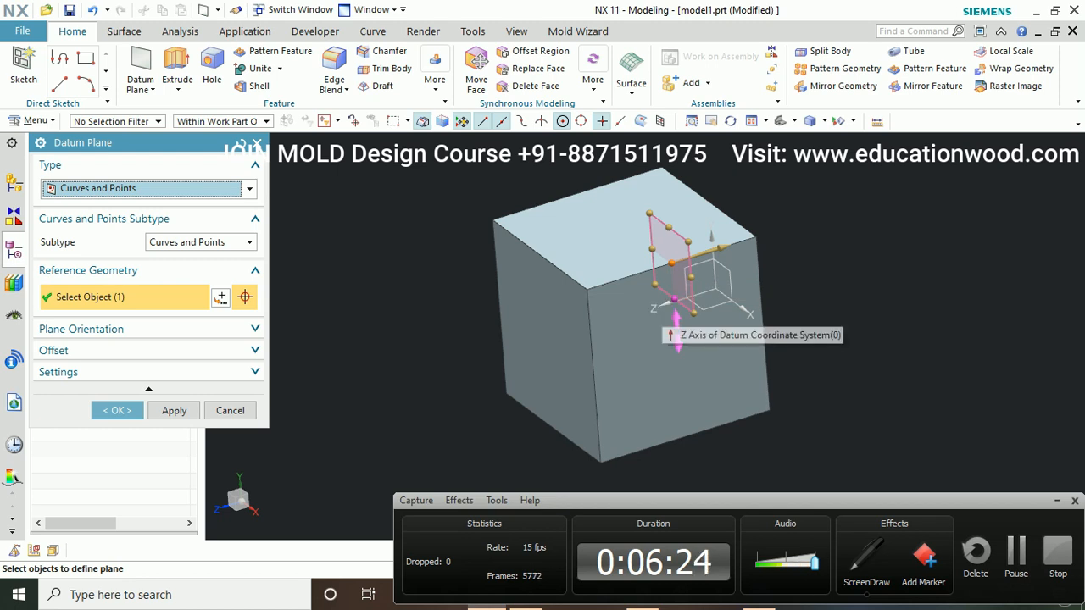
pyautogui.click(593, 292)
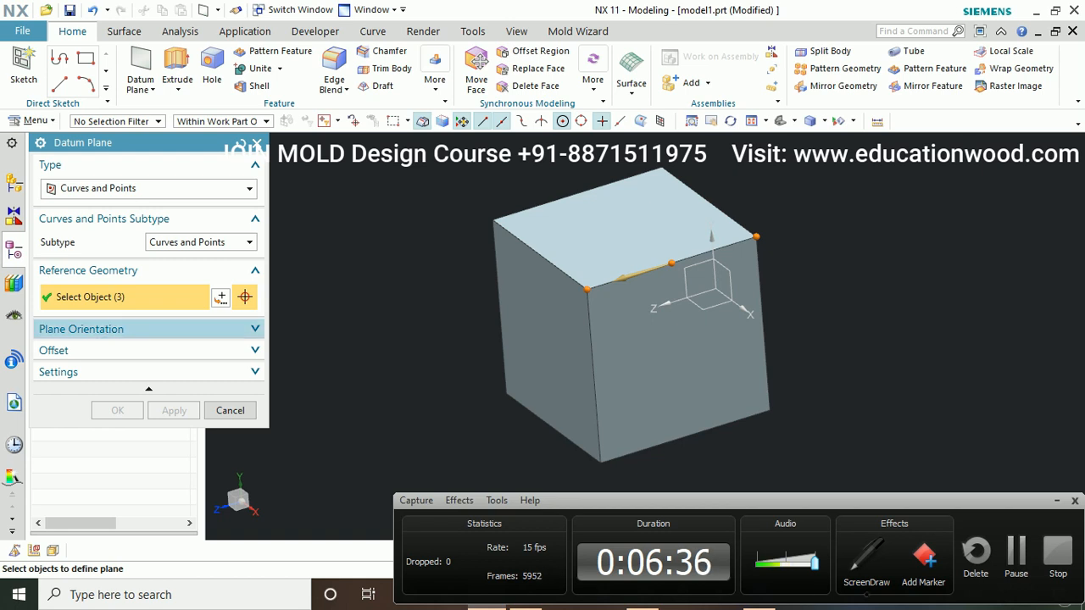
pyautogui.keyDown('shift'); pyautogui.click(756, 237); pyautogui.keyUp('shift')
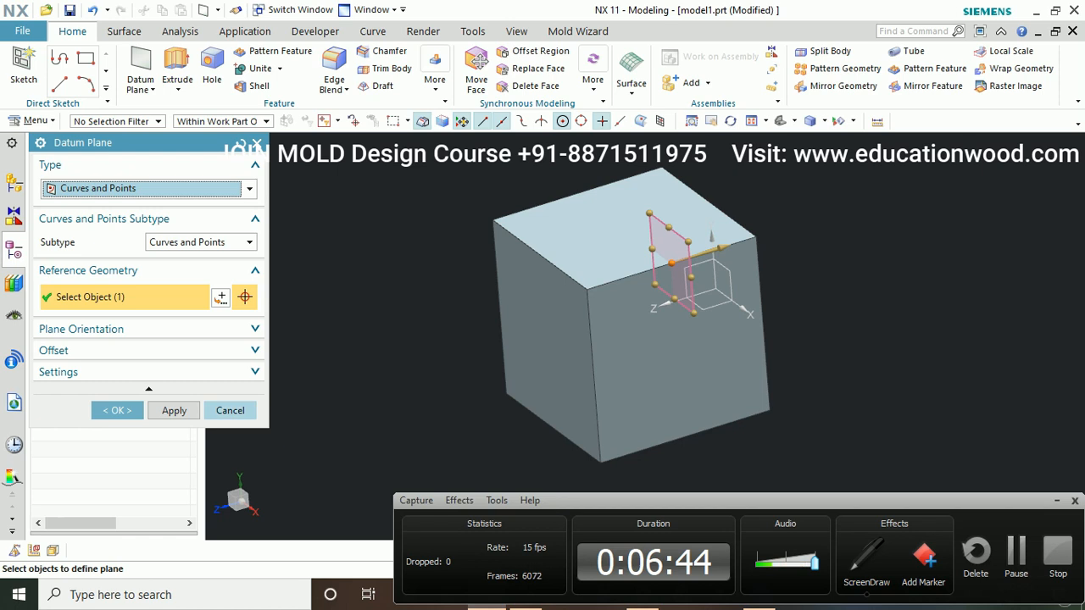
pyautogui.click(117, 411)
# Undo the datum plane at the edge midpoint
pyautogui.moveTo(593, 356); pyautogui.dragTo(800, 371, button='middle')
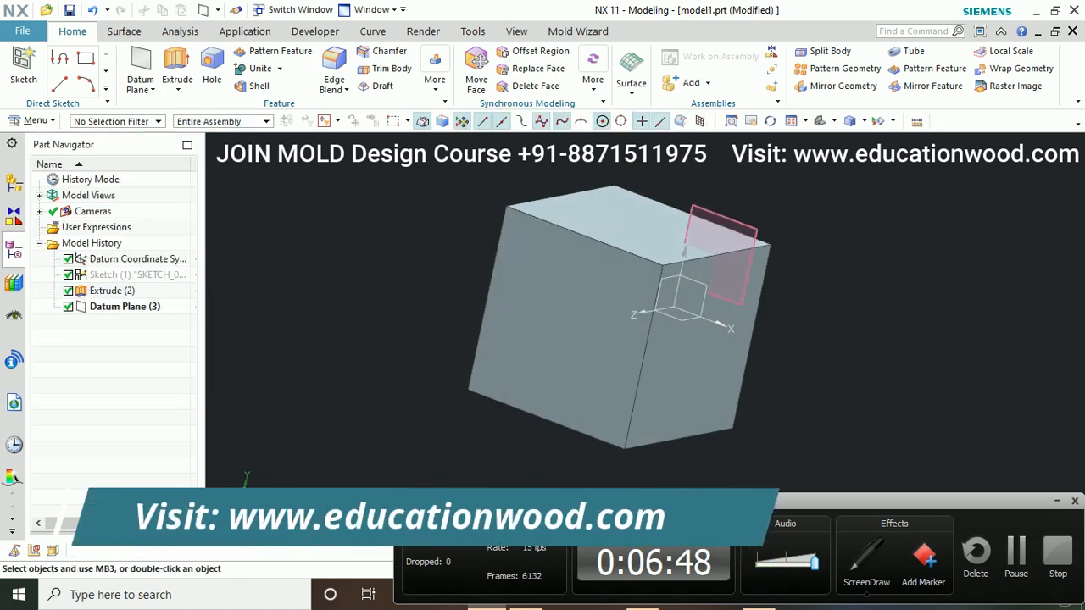
pyautogui.hotkey('ctrl', 'z')
pyautogui.scroll(-1, 559, 266)
pyautogui.moveTo(560, 266); pyautogui.dragTo(517, 289, button='middle')
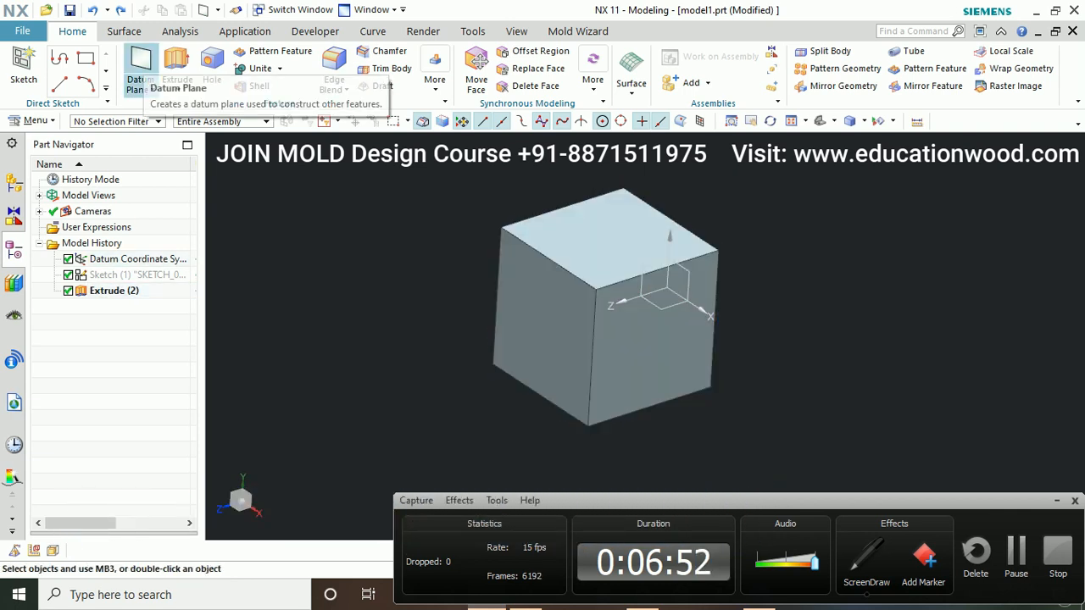
pyautogui.click(141, 68)
pyautogui.click(153, 188)
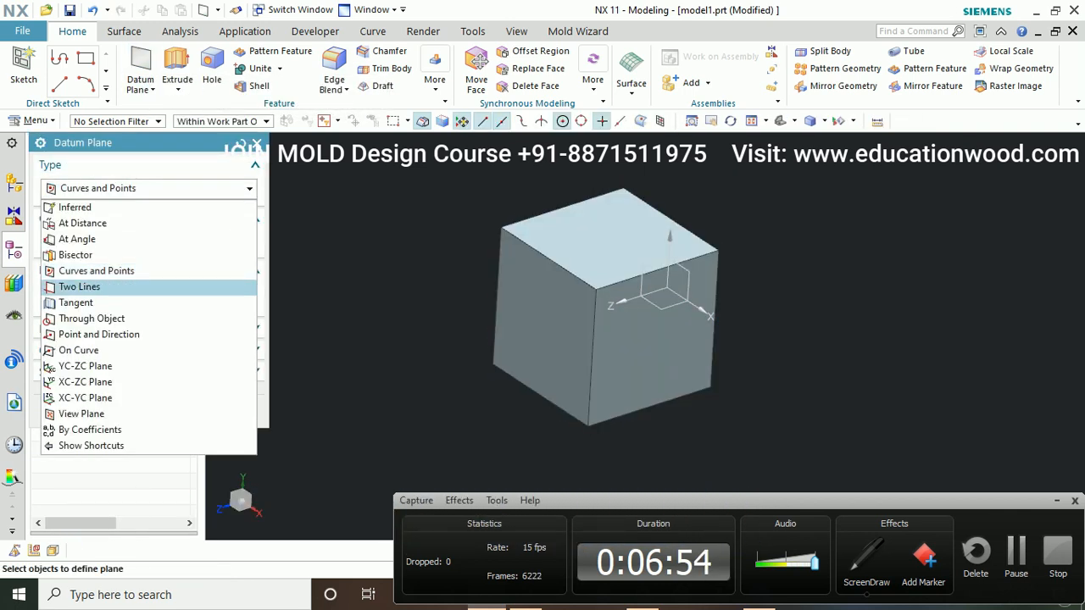
pyautogui.click(79, 287)
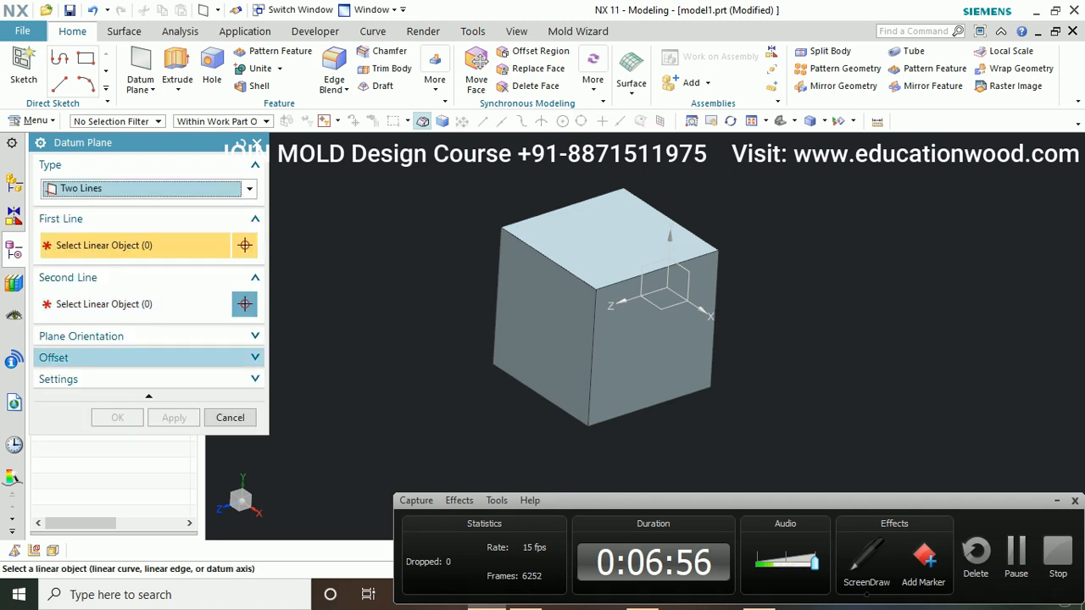
pyautogui.click(231, 418)
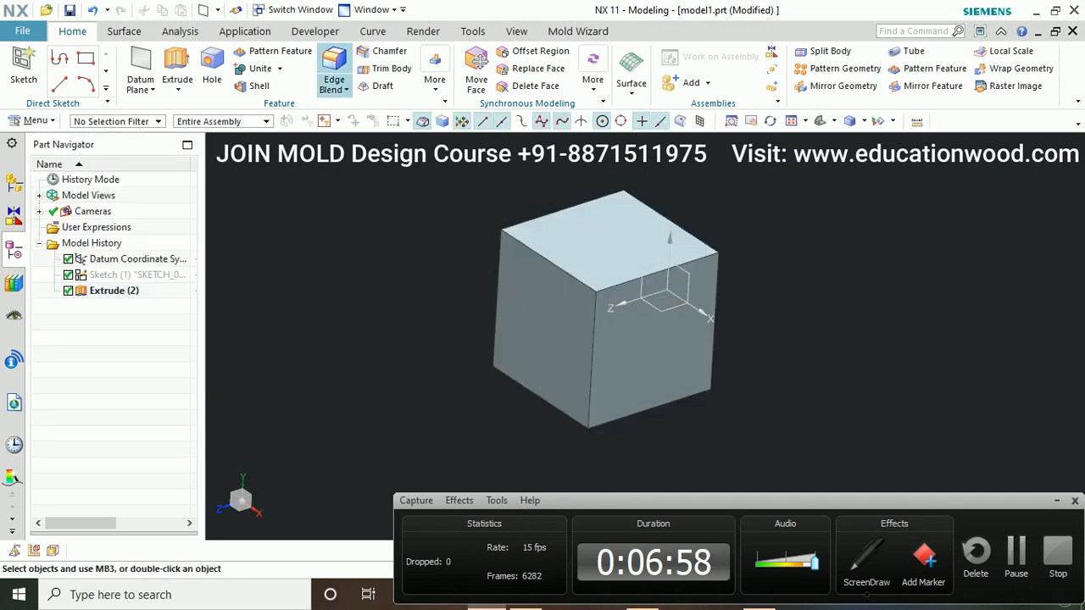
# Chamfer the cube's front vertical edge symmetrically with a 12 mm distance
pyautogui.click(384, 51)
pyautogui.scroll(2, 611, 331)
pyautogui.click(585, 356)
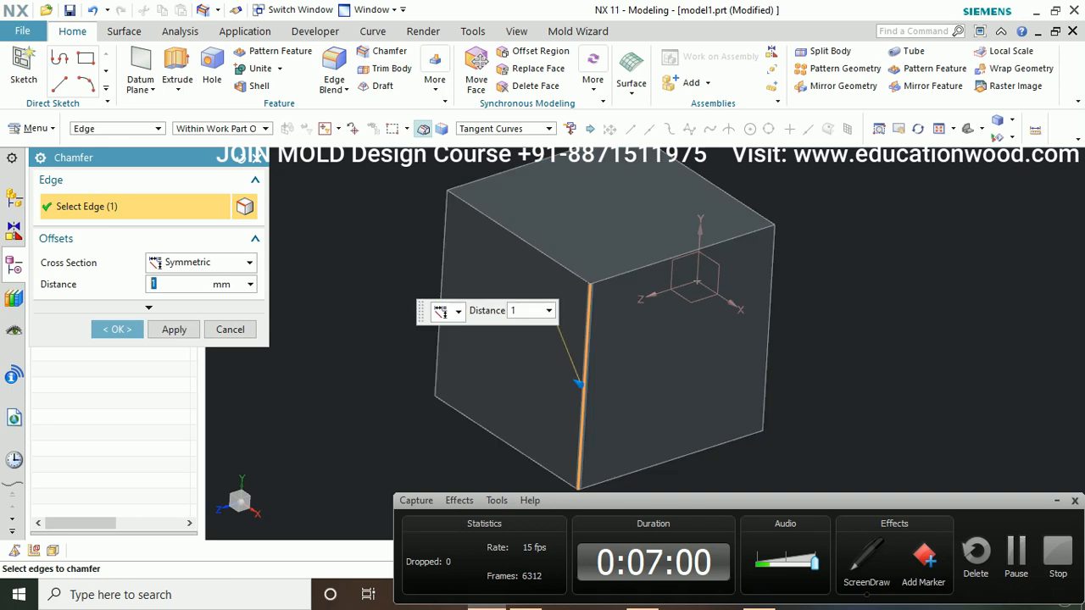
pyautogui.write('12')
pyautogui.press('Return')
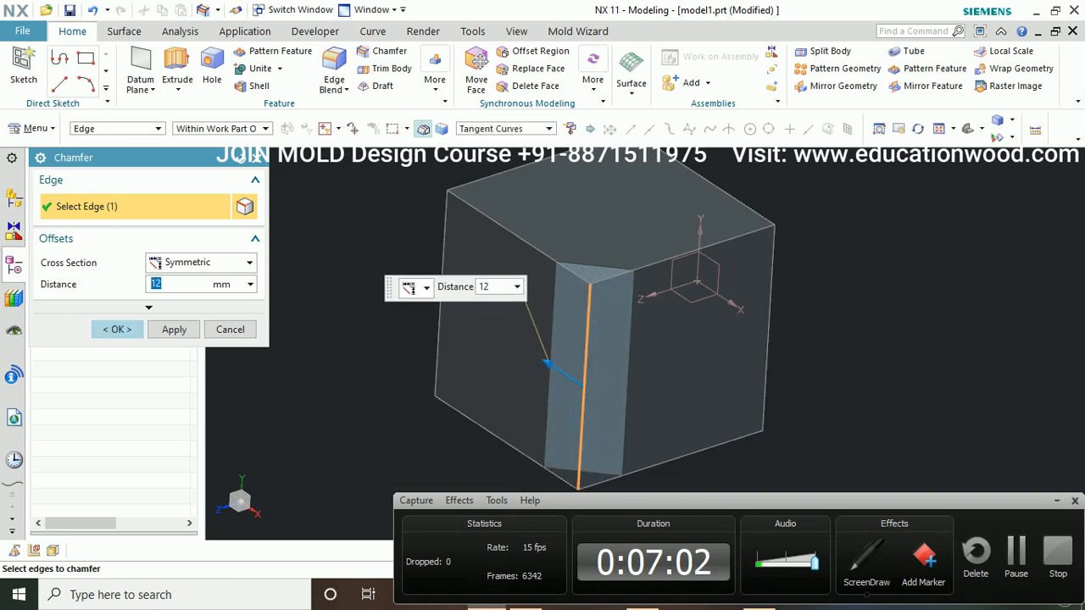
pyautogui.press('Return')
# Chamfer the short top edge of the new chamfer face symmetrically by 12 mm
pyautogui.click(384, 51)
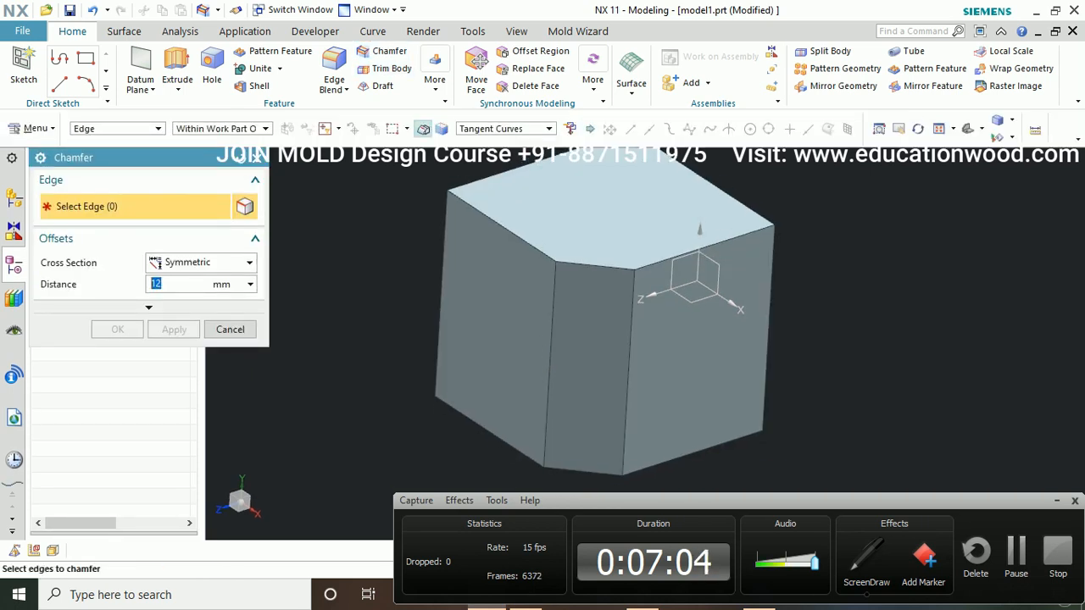
pyautogui.click(594, 266)
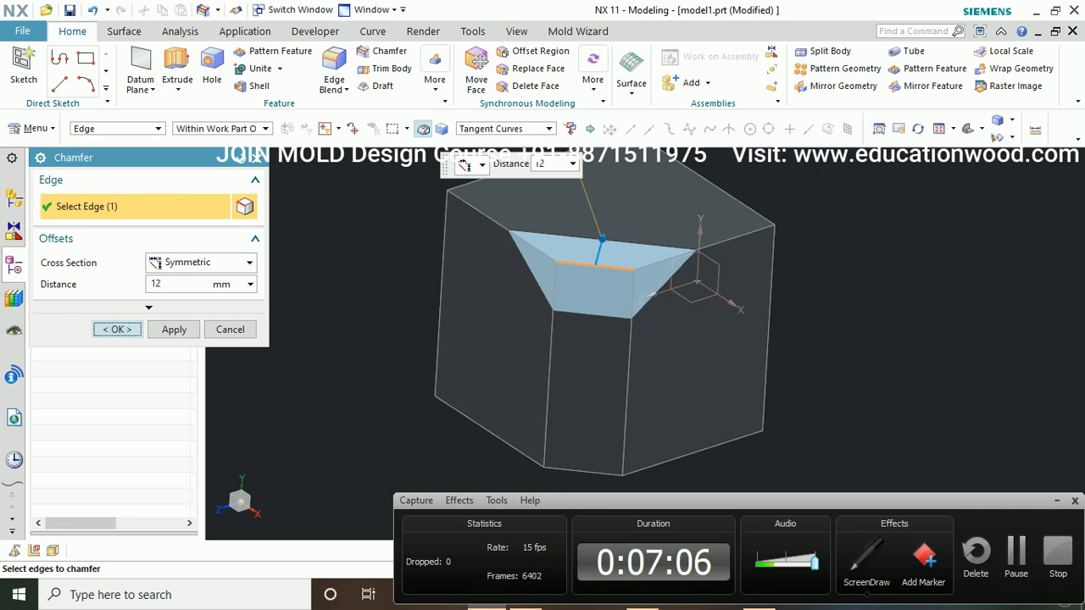
pyautogui.press('Return')
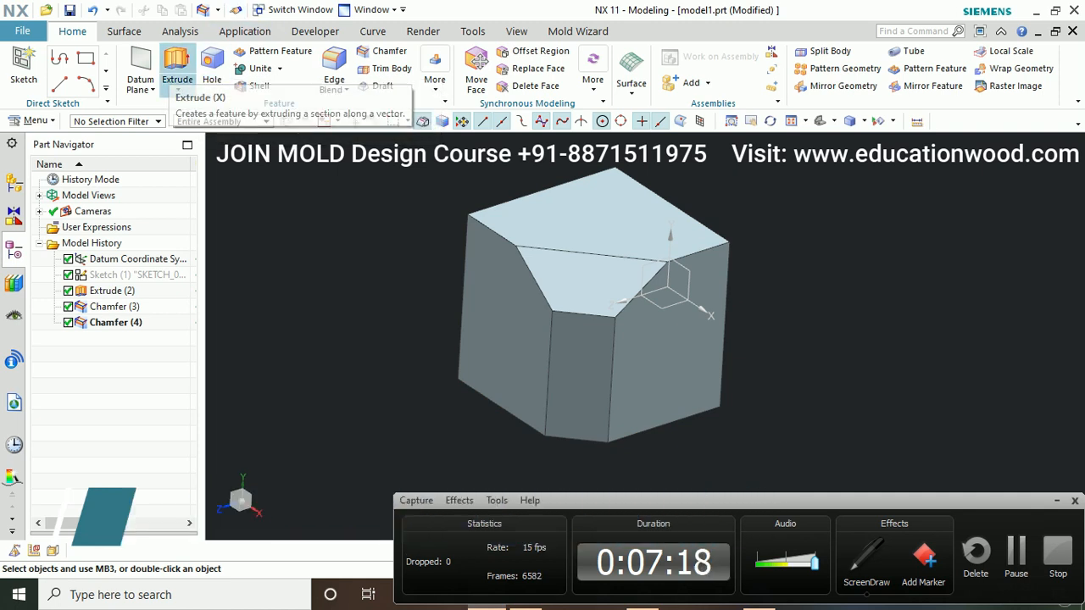
# Create a Two Lines datum plane from a slanted edge and the lower edge of the corner chamfer face, and undo it
pyautogui.click(140, 61)
pyautogui.click(148, 189)
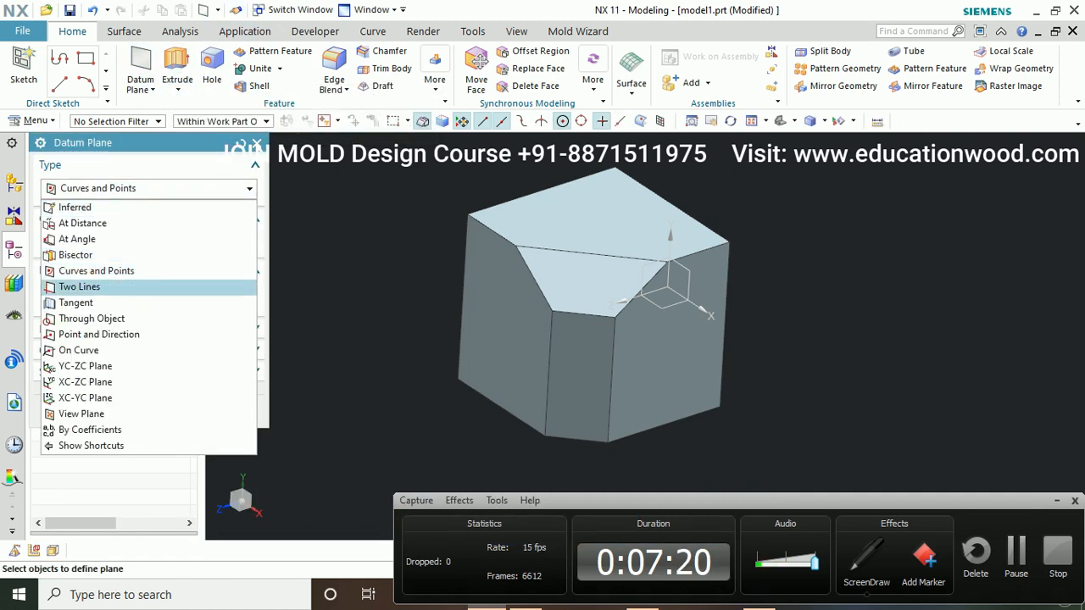
pyautogui.click(79, 287)
pyautogui.scroll(2, 543, 279)
pyautogui.click(524, 276)
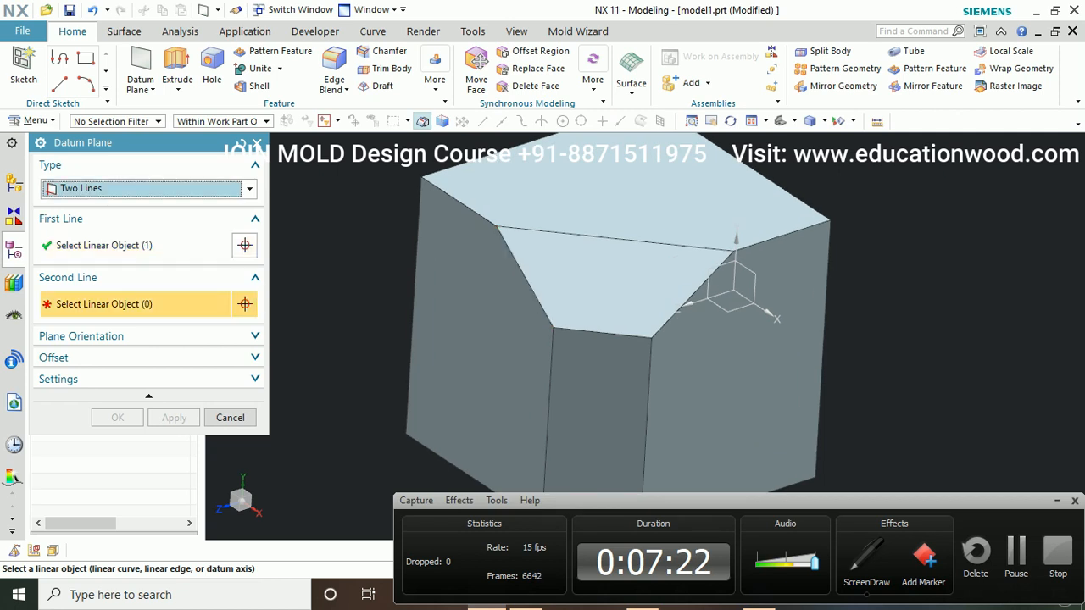
pyautogui.click(604, 333)
pyautogui.moveTo(613, 271); pyautogui.dragTo(576, 271, button='middle')
pyautogui.middleClick(496, 157)
pyautogui.hotkey('ctrl', 'z')
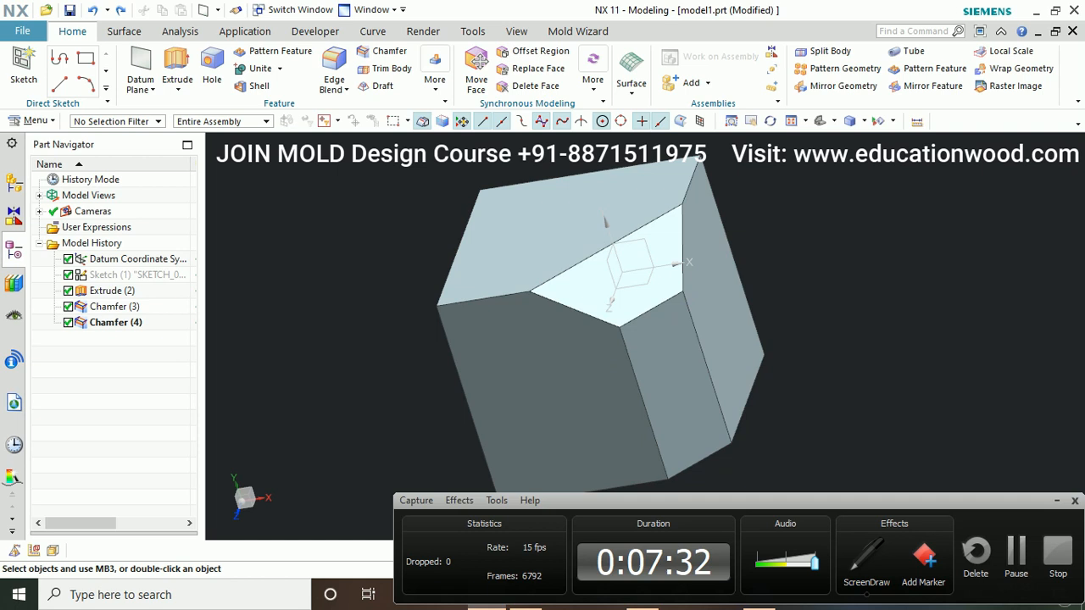
pyautogui.scroll(-2, 698, 198)
pyautogui.click(141, 72)
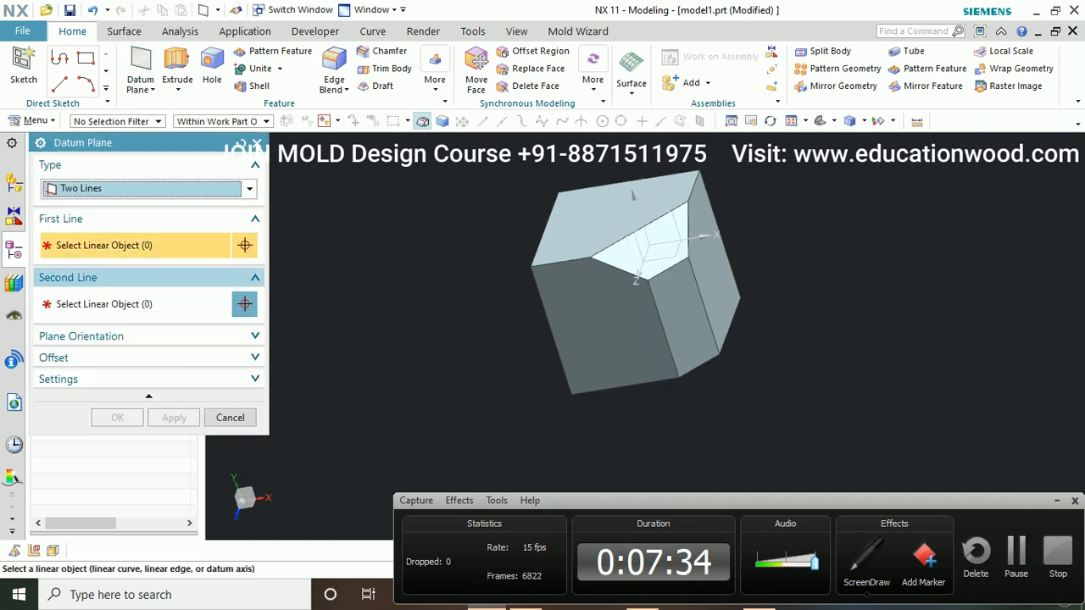
pyautogui.click(148, 188)
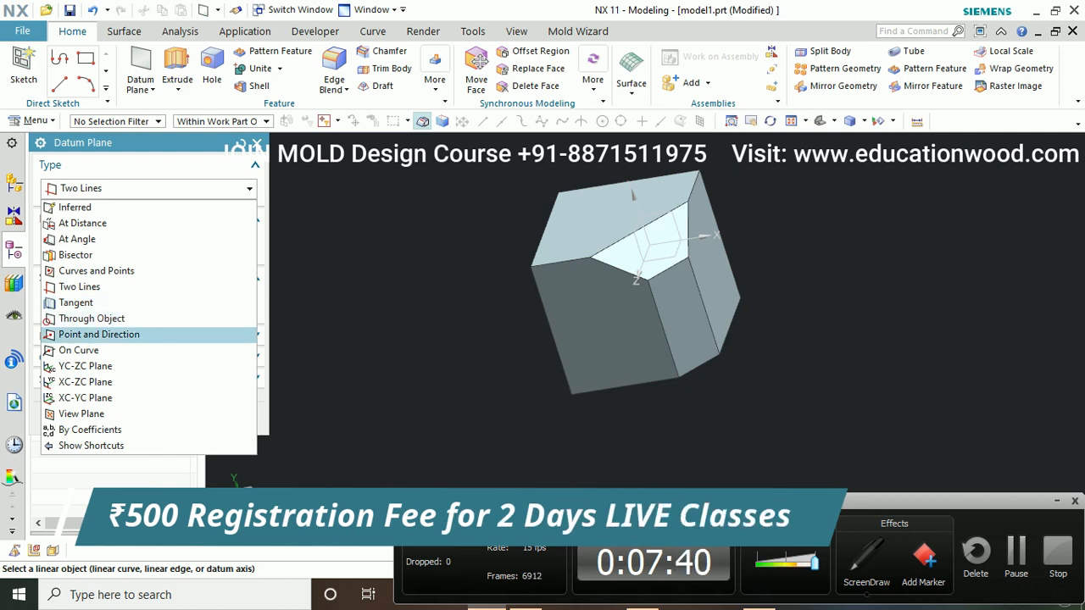
pyautogui.click(75, 207)
pyautogui.press('Escape')
# Start a sketch on the cube's side face, next to the coordinate system
pyautogui.scroll(-2, 526, 318)
pyautogui.moveTo(526, 318)
pyautogui.mouseDown(button='middle')
pyautogui.moveTo(560, 280)
pyautogui.moveTo(606, 297)
pyautogui.moveTo(656, 296)
pyautogui.moveTo(623, 310)
pyautogui.moveTo(652, 288)
pyautogui.moveTo(644, 297)
pyautogui.mouseUp(button='middle')
pyautogui.scroll(1, 670, 305)
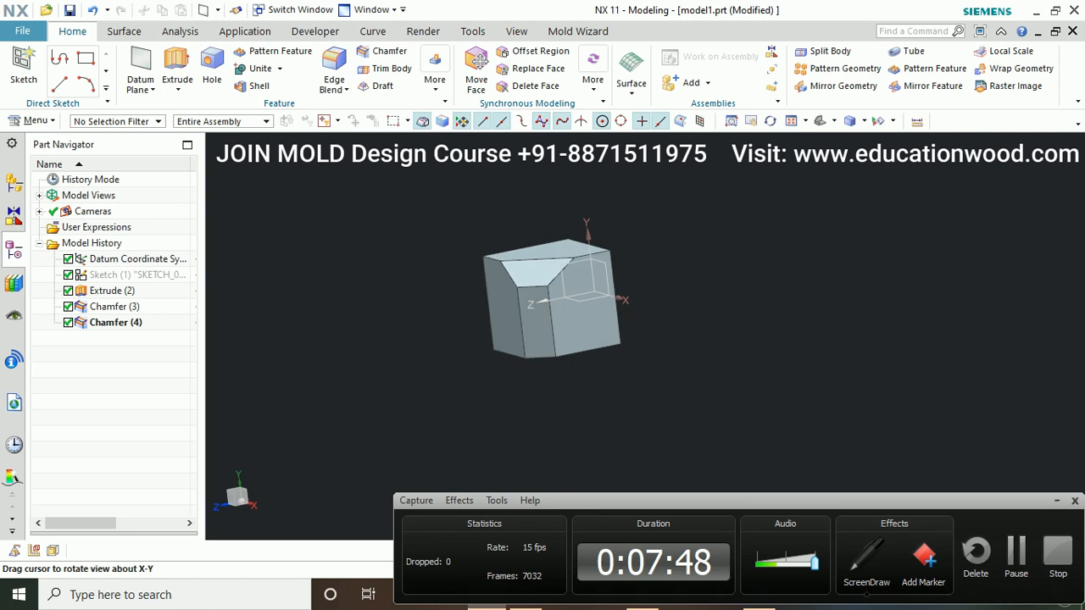
pyautogui.click(24, 68)
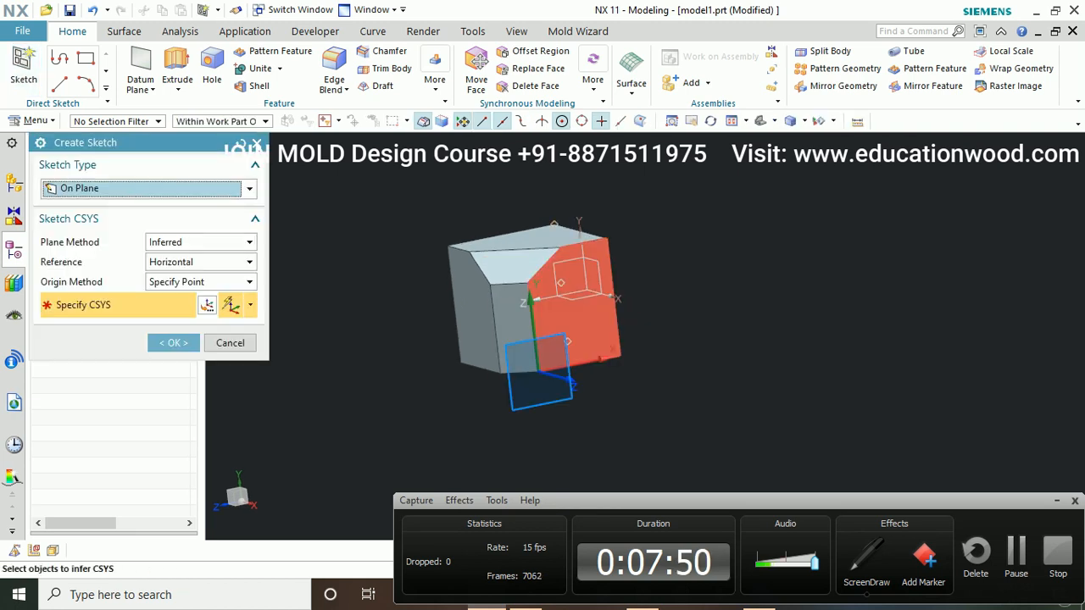
pyautogui.click(576, 326)
pyautogui.click(174, 343)
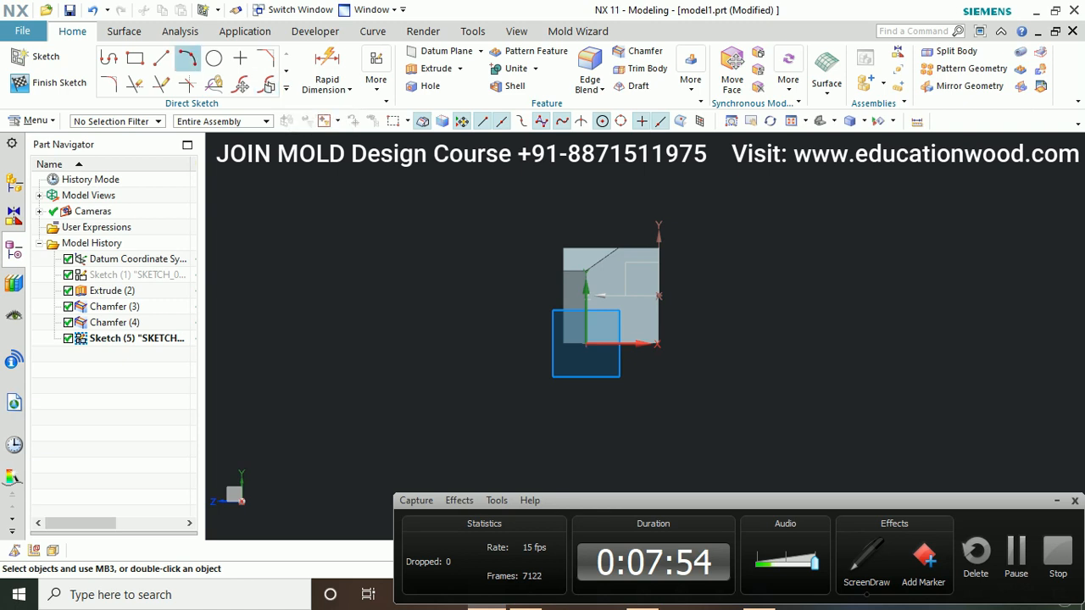
# Draw two arcs joined end to end running outward from the cube, the first about 88 mm in radius, and finish the sketch
pyautogui.click(187, 58)
pyautogui.click(620, 311)
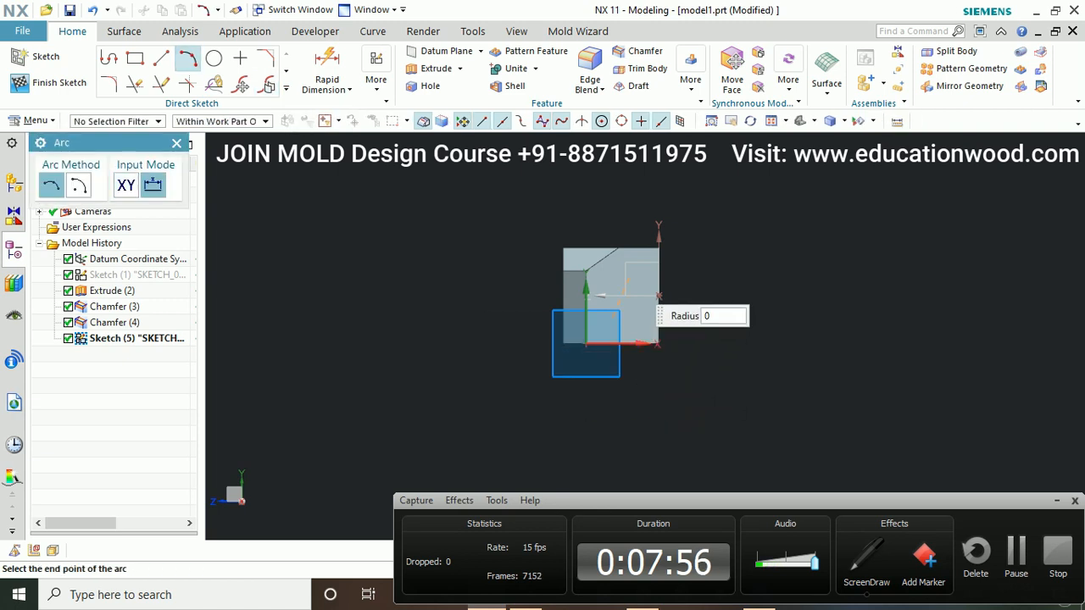
pyautogui.click(820, 249)
pyautogui.click(821, 248)
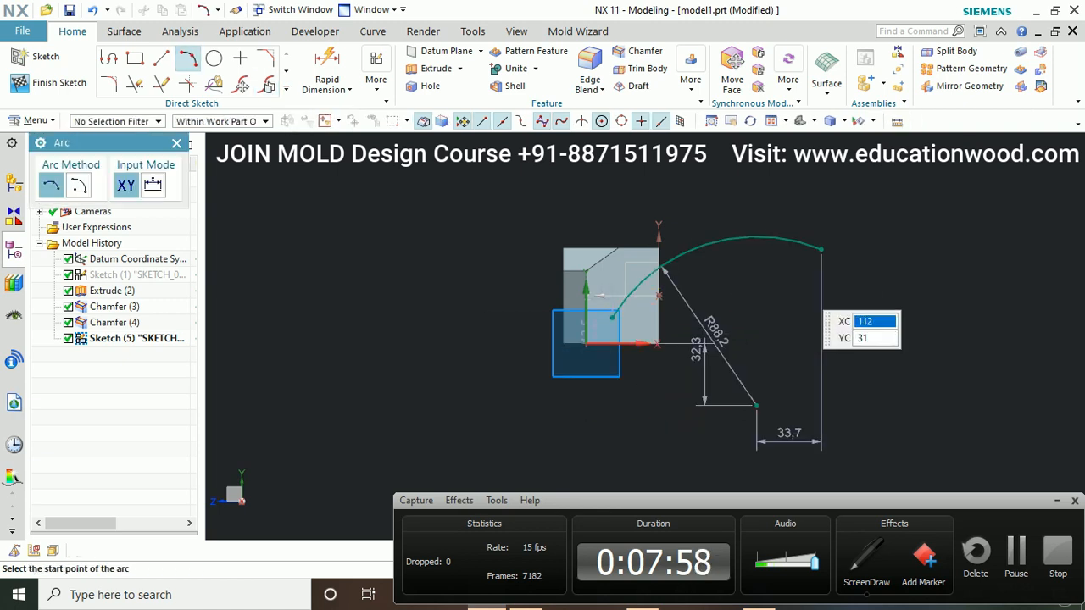
pyautogui.click(1016, 302)
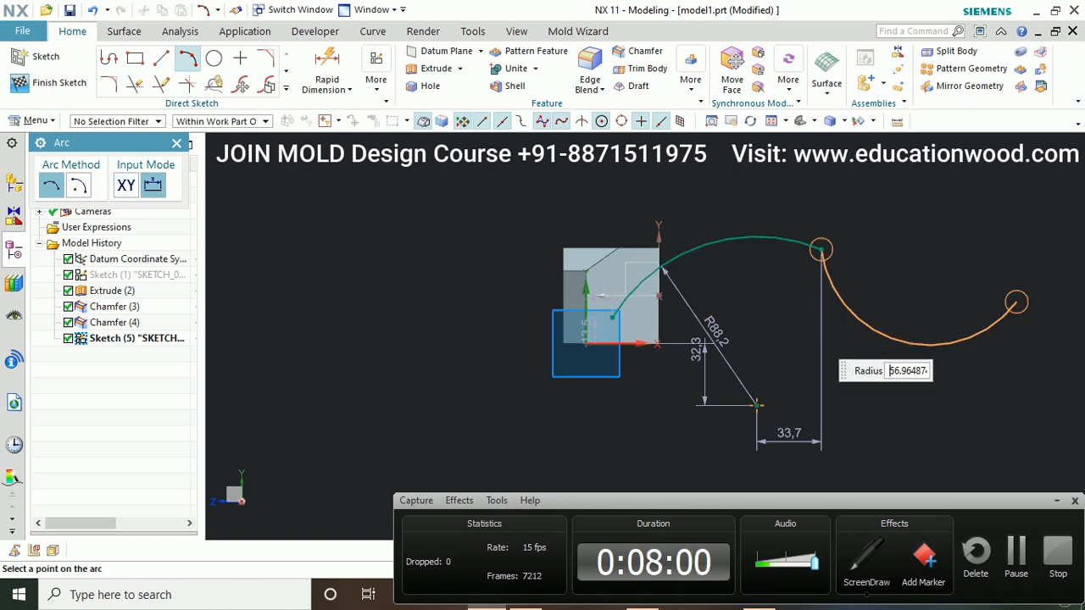
pyautogui.click(948, 297)
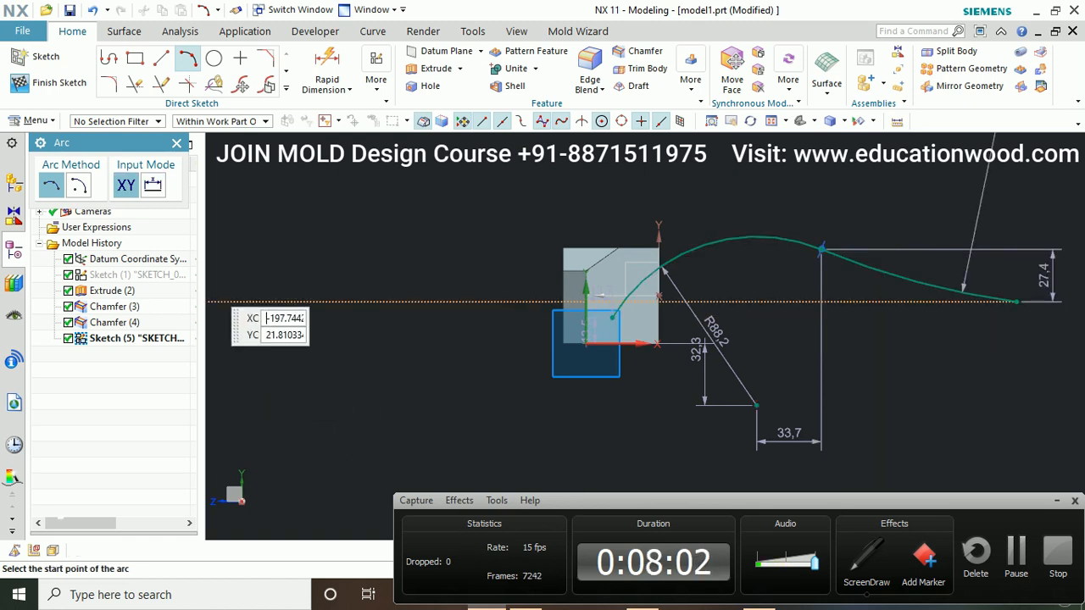
pyautogui.click(48, 82)
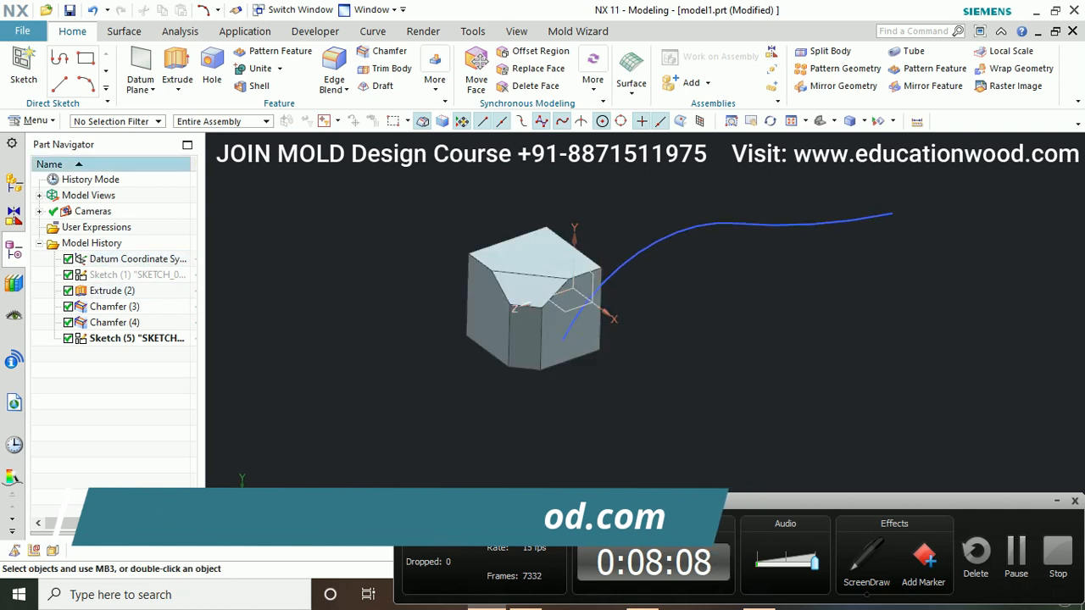
# Try a Point and Direction datum plane normal to the first arc, at its midpoint and at the joint between the arcs
pyautogui.click(140, 68)
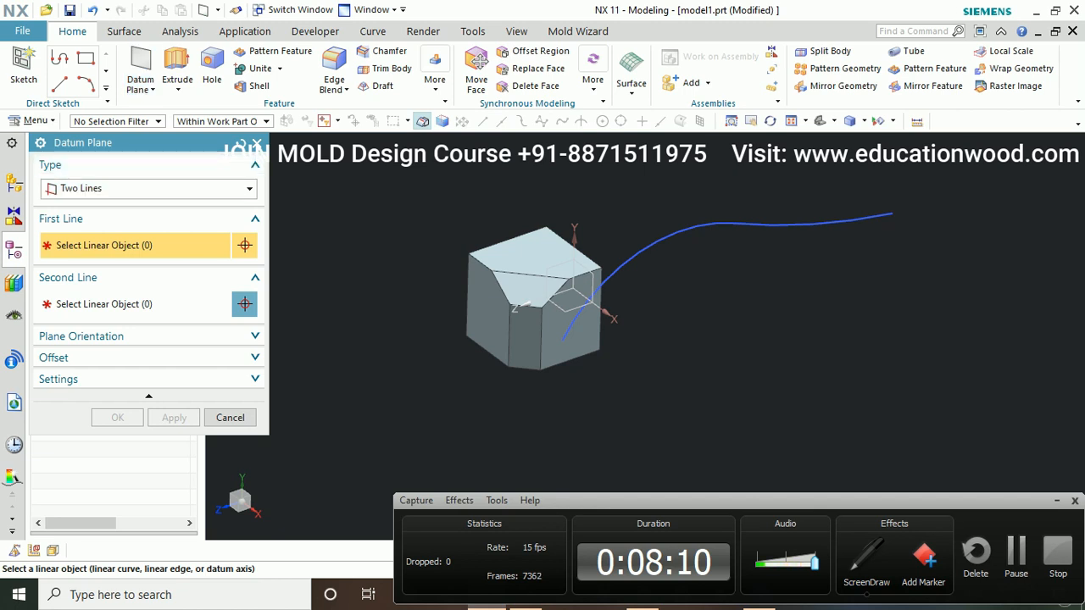
pyautogui.click(148, 188)
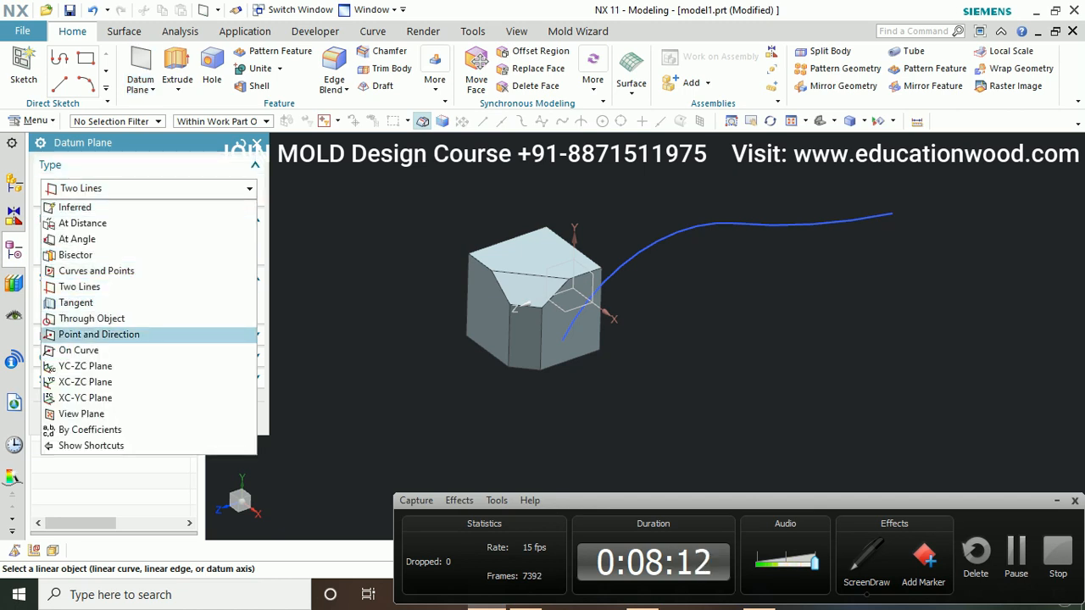
pyautogui.click(98, 334)
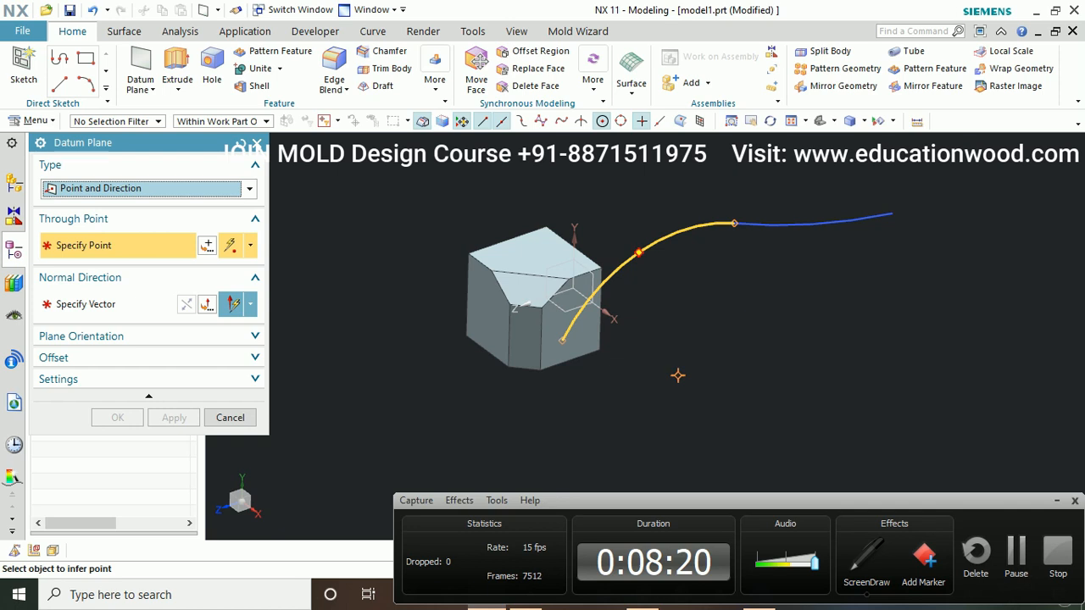
pyautogui.click(639, 251)
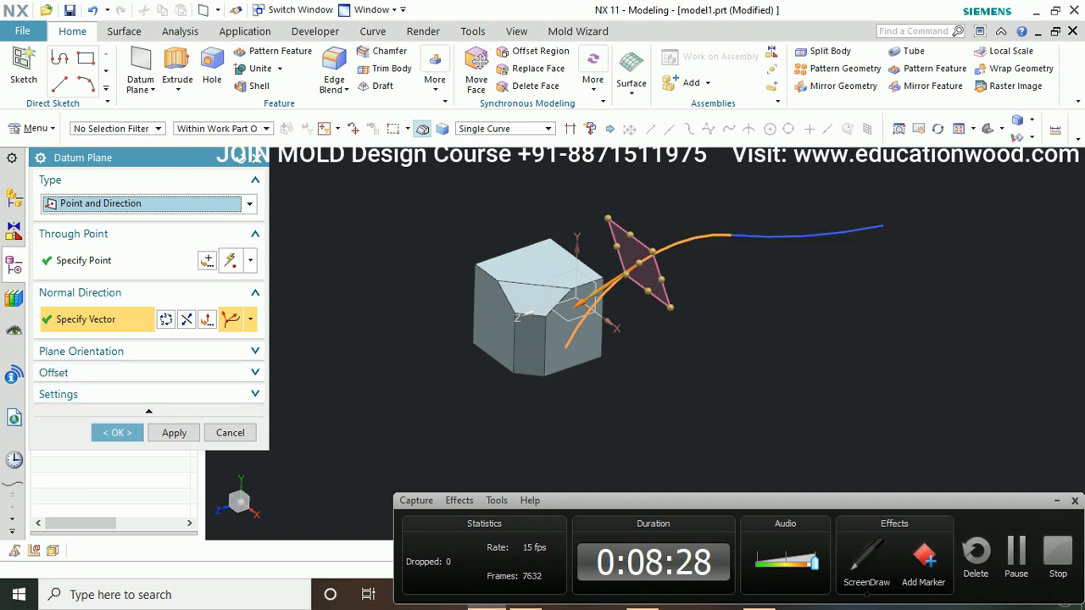
pyautogui.keyDown('shift'); pyautogui.click(614, 283); pyautogui.keyUp('shift')
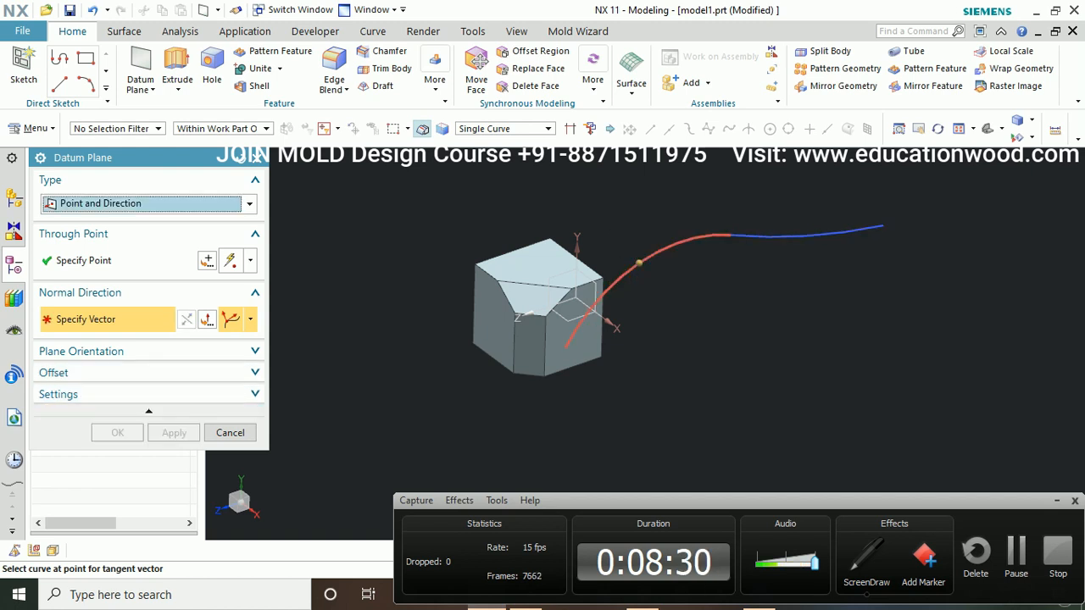
pyautogui.click(639, 263)
pyautogui.click(730, 235)
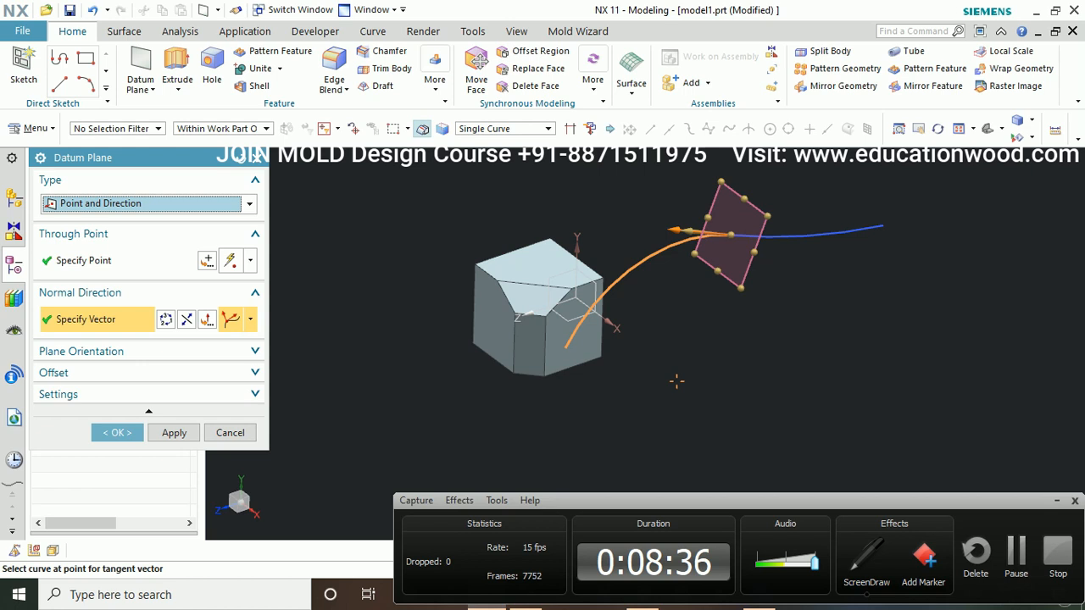
pyautogui.click(229, 432)
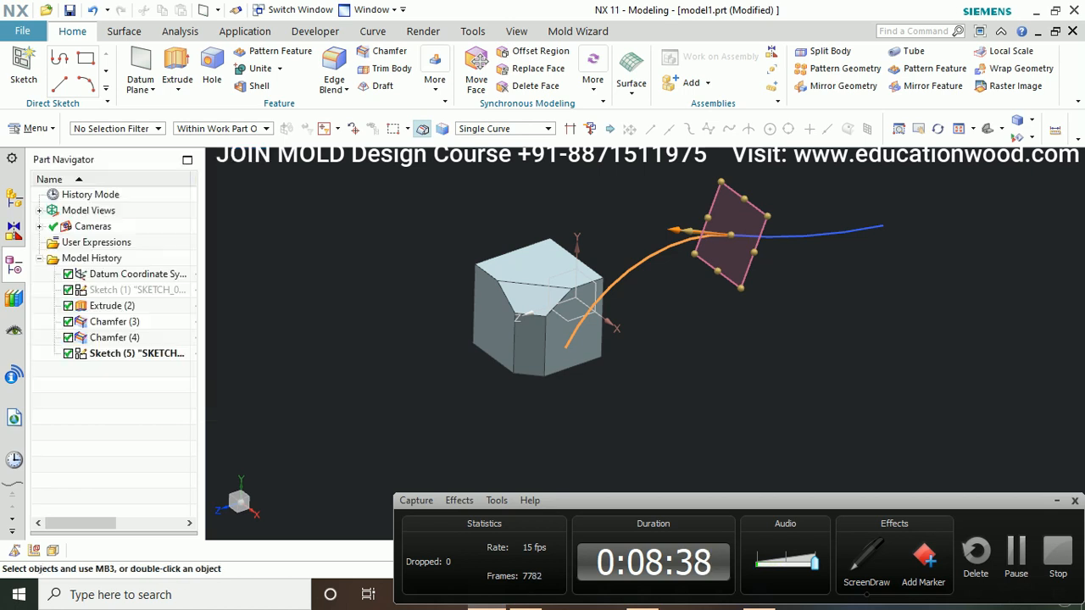
# Define an On Curve datum plane on the two joined arcs, normal to the path at an arc length of about 65 mm
pyautogui.click(141, 72)
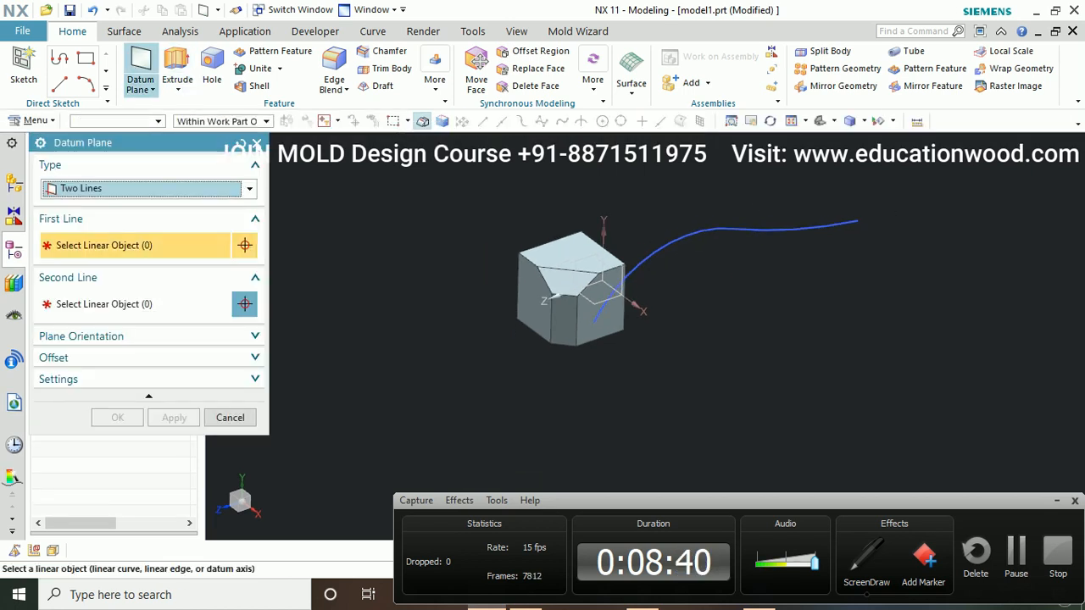
pyautogui.click(148, 188)
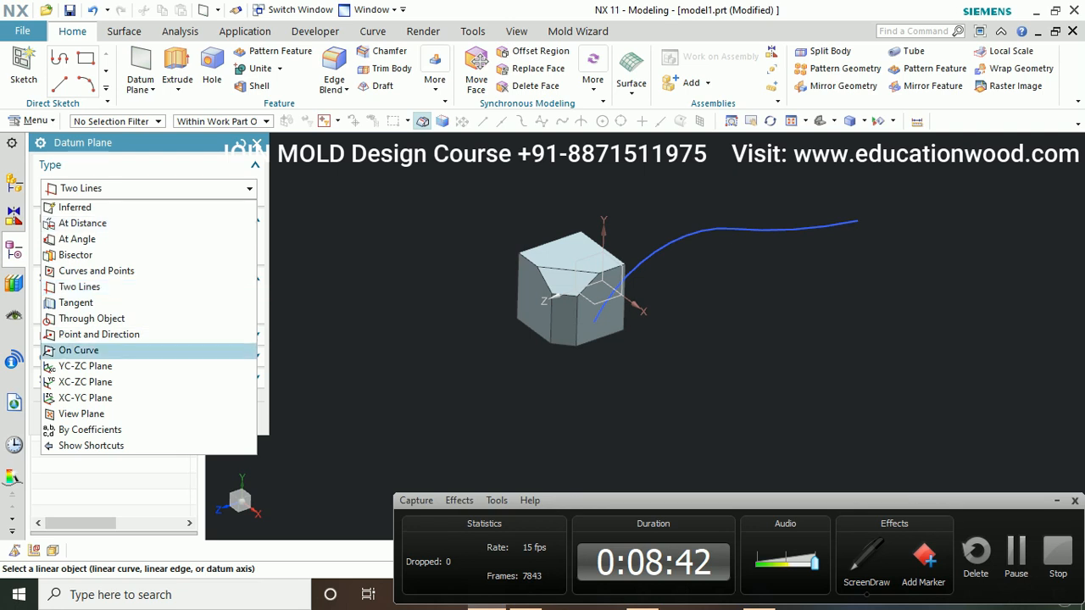
pyautogui.click(78, 350)
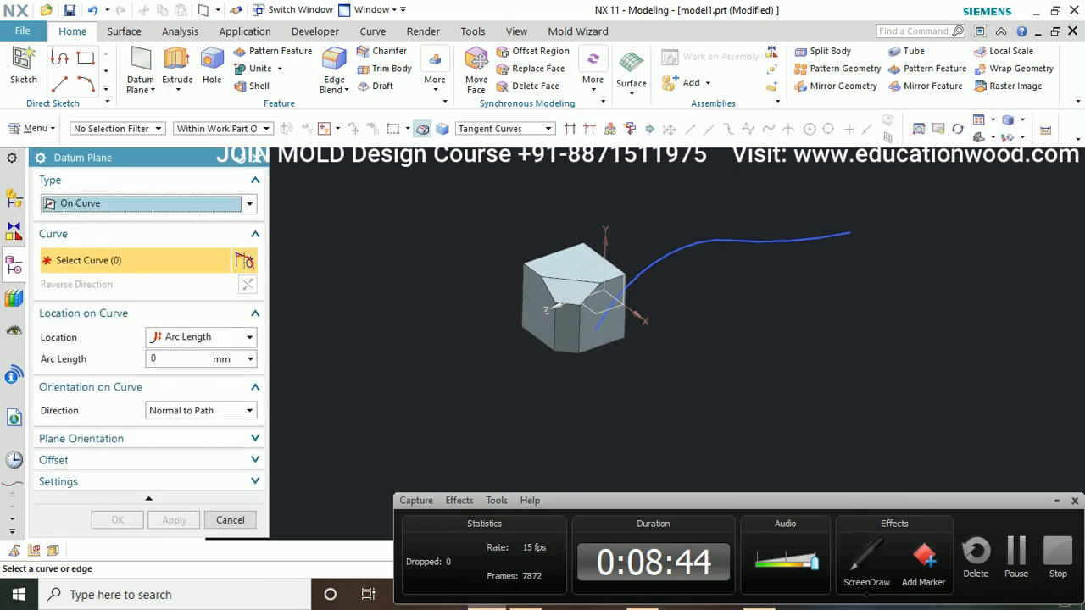
pyautogui.scroll(1, 566, 284)
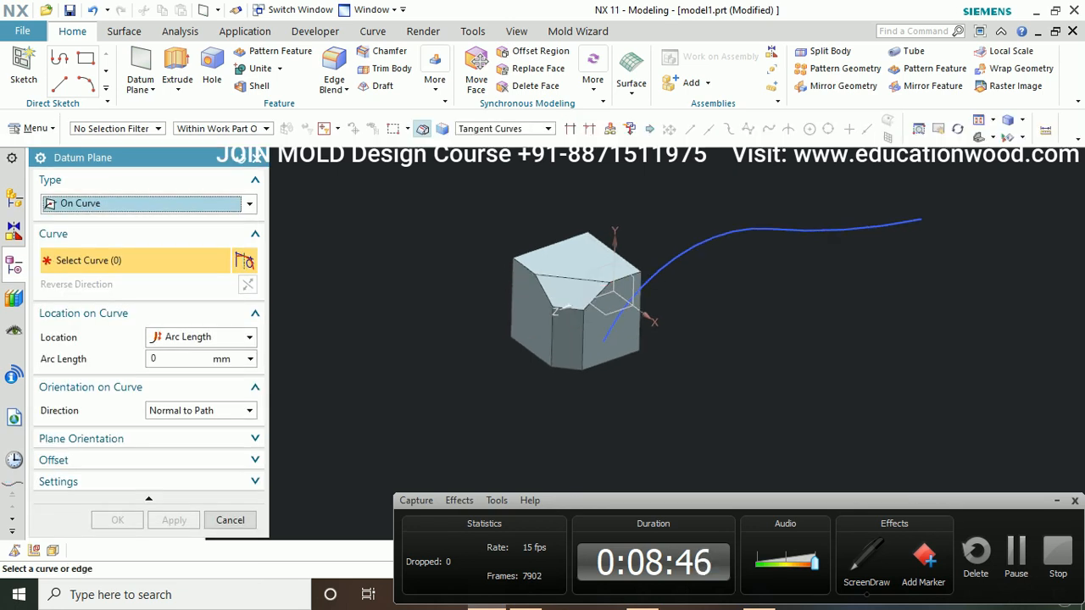
pyautogui.click(681, 254)
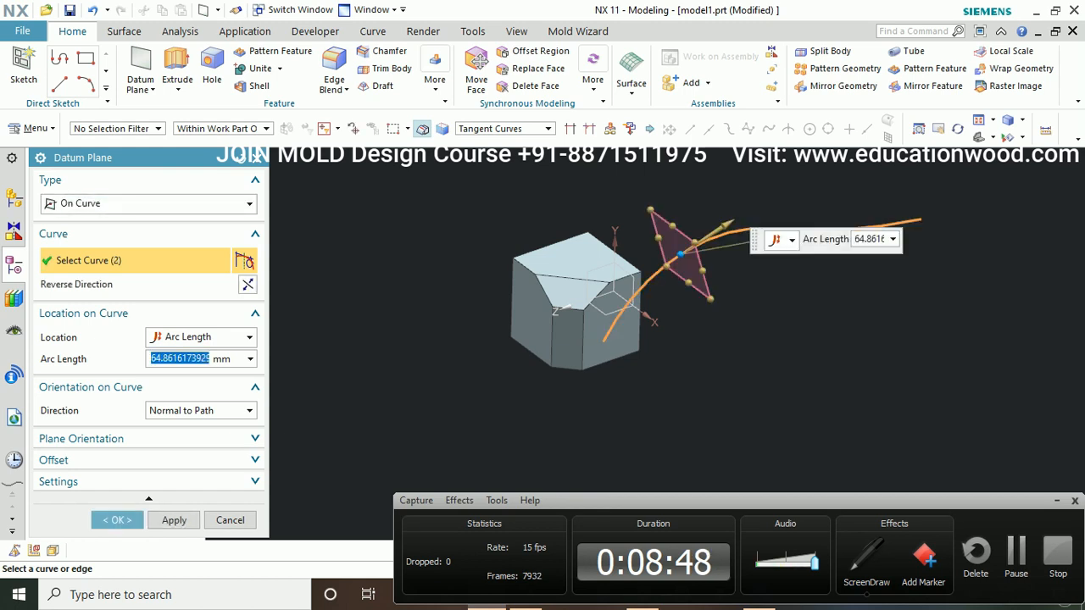
pyautogui.scroll(1, 712, 312)
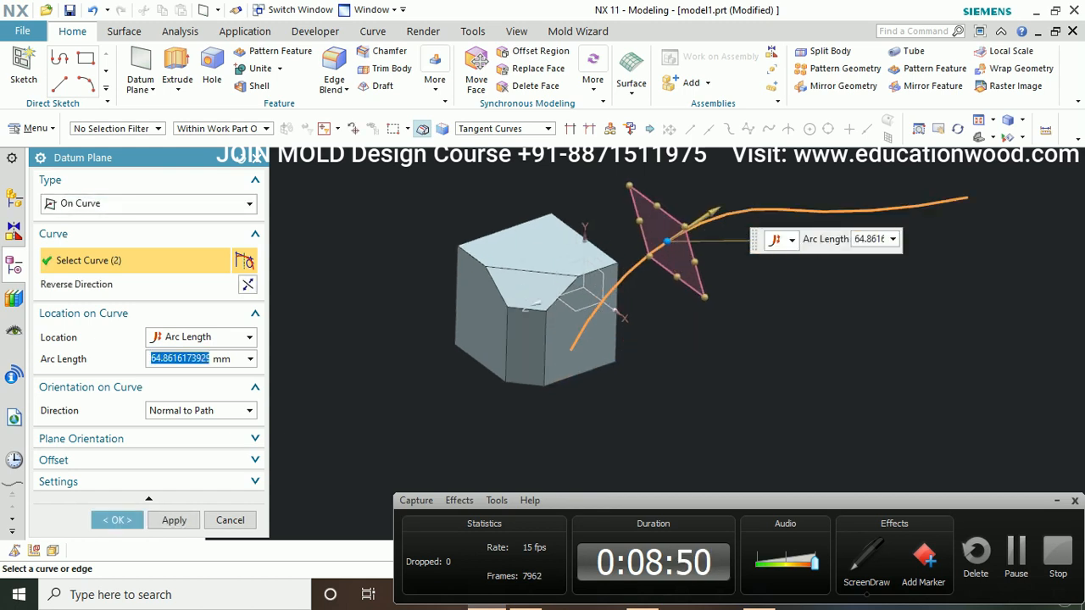
pyautogui.moveTo(712, 312); pyautogui.dragTo(627, 293, button='middle')
pyautogui.scroll(-1, 702, 377)
pyautogui.click(866, 559)
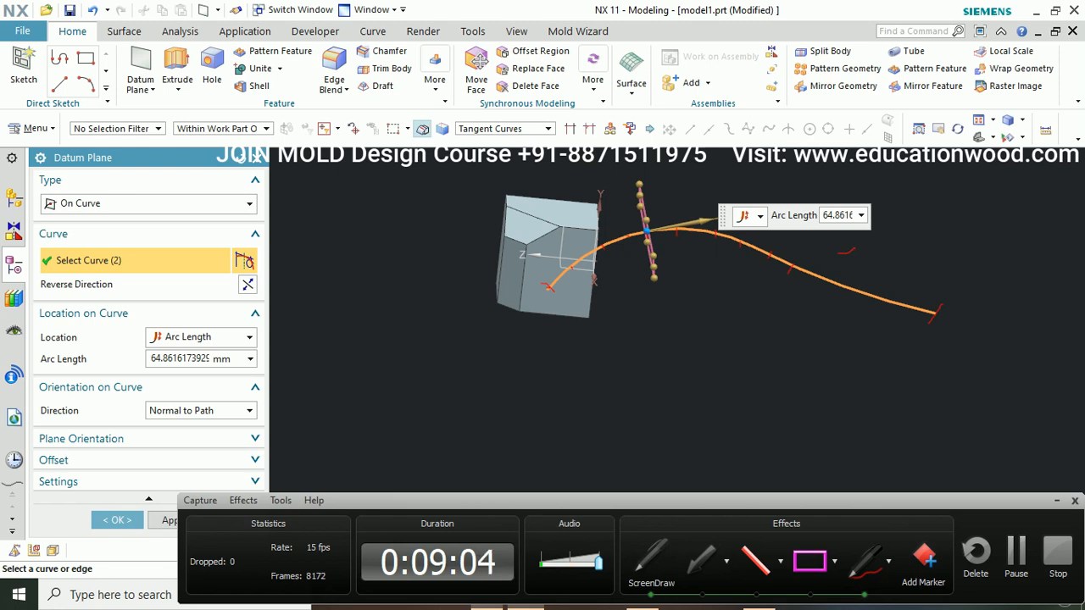
pyautogui.moveTo(161, 352); pyautogui.dragTo(234, 347)
pyautogui.moveTo(149, 364); pyautogui.dragTo(169, 364)
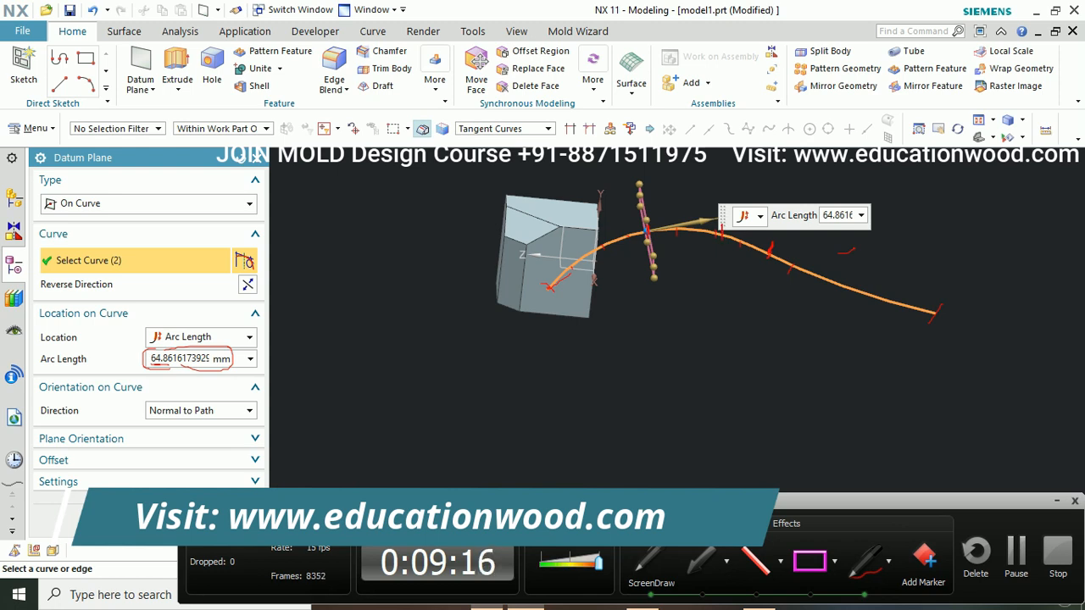
pyautogui.press('Escape')
# Set the On Curve plane's arc length to 90 mm
pyautogui.doubleClick(180, 359)
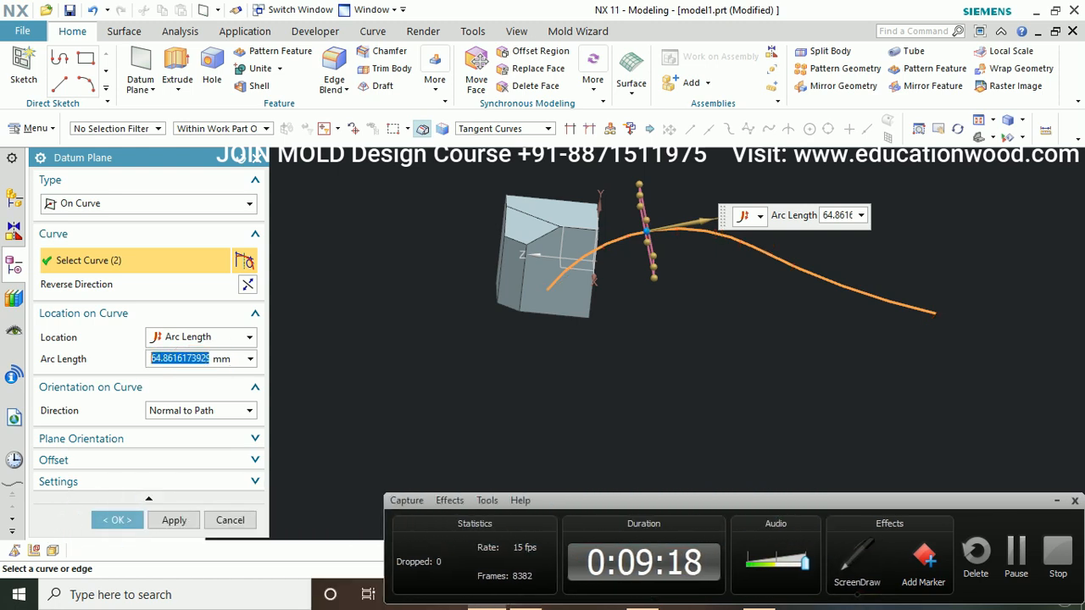
pyautogui.write('90')
pyautogui.press('Return')
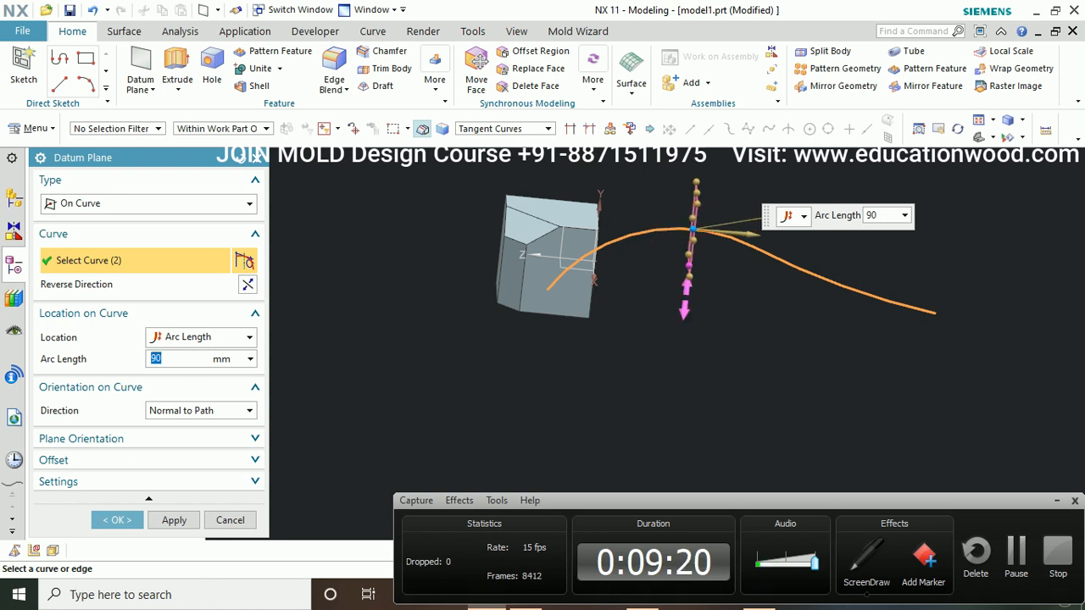
# Try the On Curve plane at arc lengths of 100 mm and 0 mm, and create it at the curve's start
pyautogui.write('100')
pyautogui.press('Return')
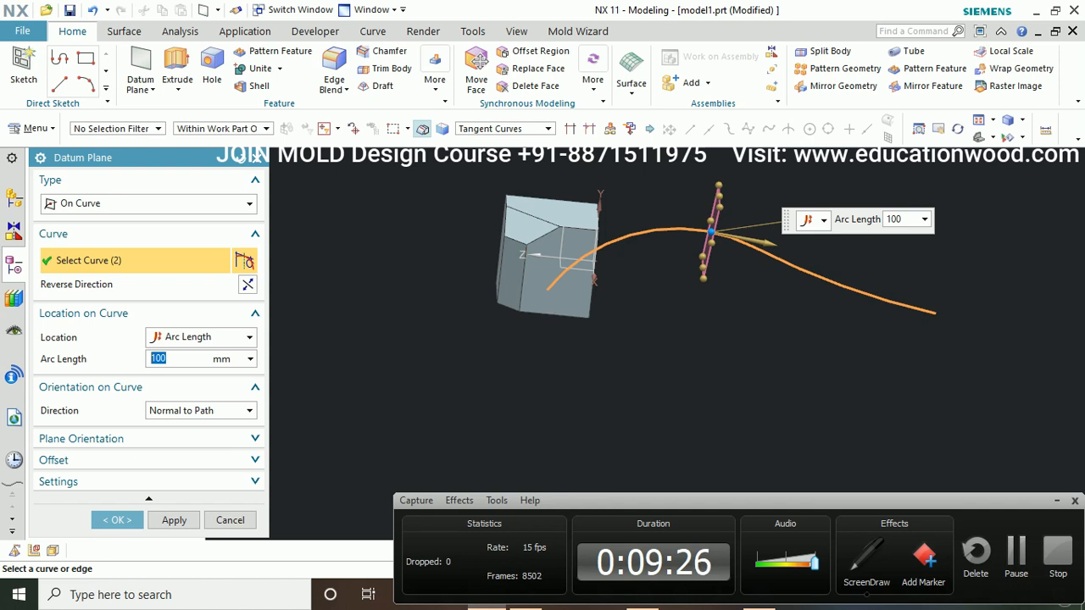
pyautogui.write('0')
pyautogui.press('Return')
pyautogui.scroll(5, 542, 279)
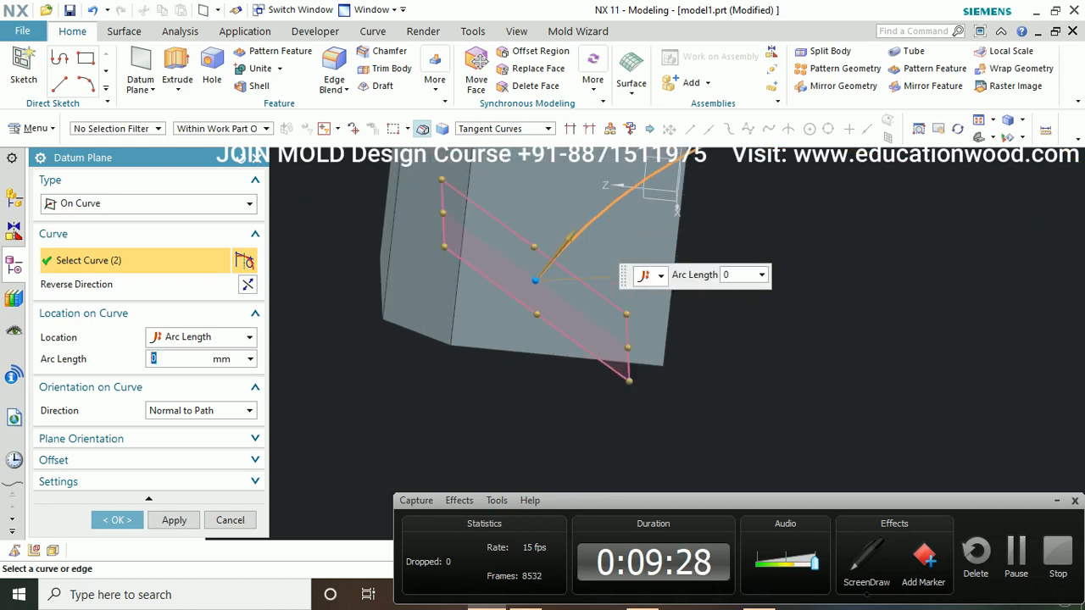
pyautogui.scroll(-3, 495, 348)
pyautogui.moveTo(495, 347); pyautogui.dragTo(569, 245, button='middle')
pyautogui.scroll(-2, 569, 245)
pyautogui.scroll(2, 568, 245)
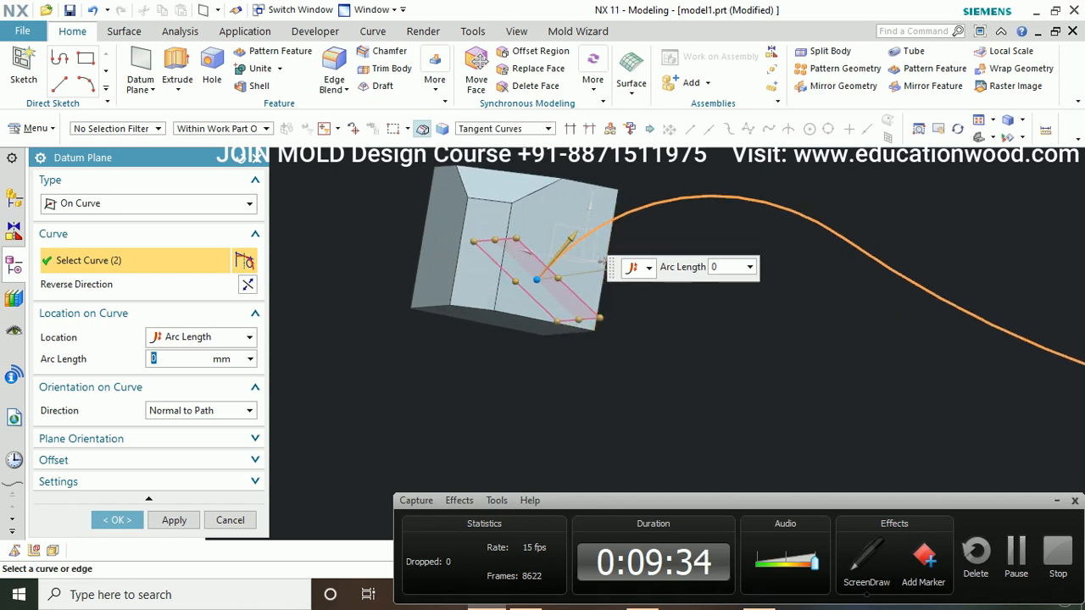
pyautogui.middleClick(603, 261)
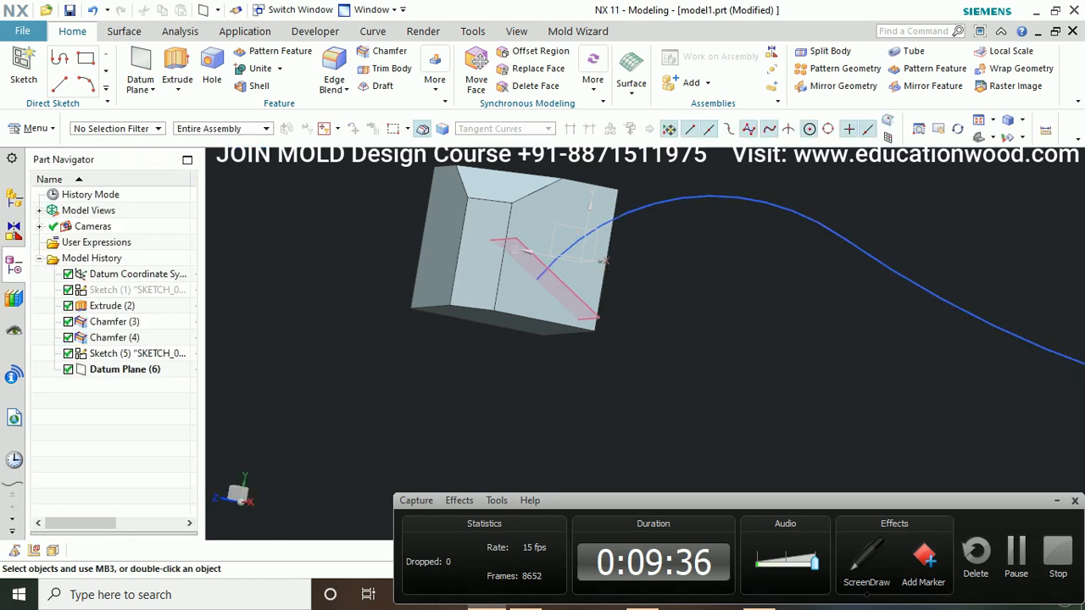
# Undo the On Curve datum plane and the two-arc sketch, leaving only the chamfered cube
pyautogui.scroll(-3, 604, 260)
pyautogui.scroll(3, 604, 261)
pyautogui.moveTo(603, 260); pyautogui.dragTo(555, 279, button='middle')
pyautogui.hotkey('ctrl', 'z')
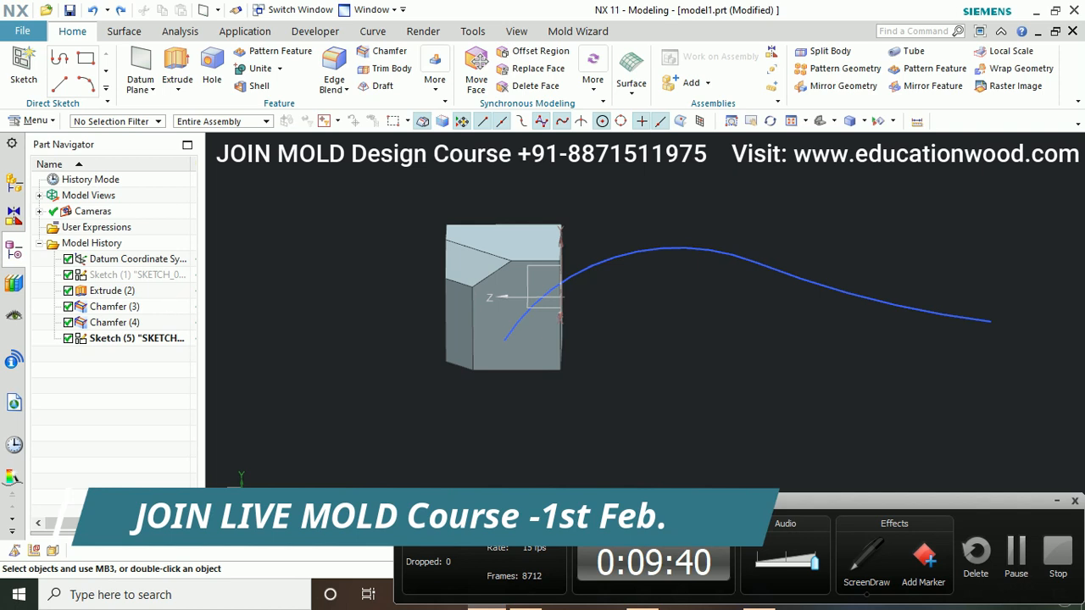
pyautogui.hotkey('ctrl', 'z')
pyautogui.hotkey('ctrl', 'z')
pyautogui.moveTo(526, 297); pyautogui.dragTo(555, 305, button='middle')
pyautogui.scroll(2, 551, 301)
pyautogui.moveTo(534, 267); pyautogui.dragTo(517, 272, button='middle')
pyautogui.scroll(-1, 532, 273)
pyautogui.scroll(2, 517, 276)
pyautogui.scroll(-1, 593, 275)
pyautogui.scroll(2, 494, 298)
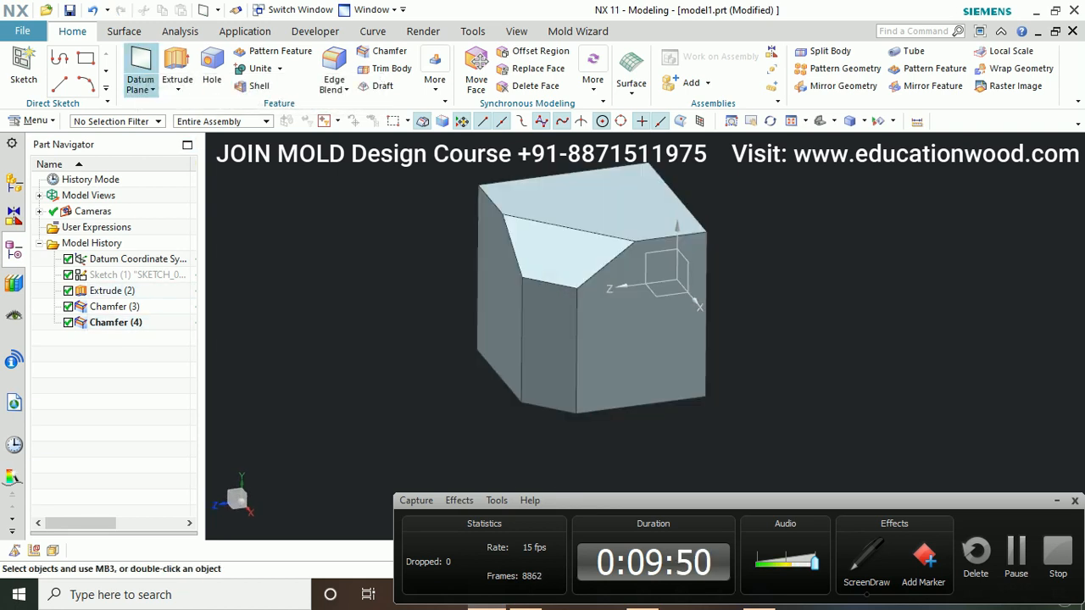
# Create a View Plane datum plane at the coordinate system origin, and undo it
pyautogui.click(141, 68)
pyautogui.click(149, 203)
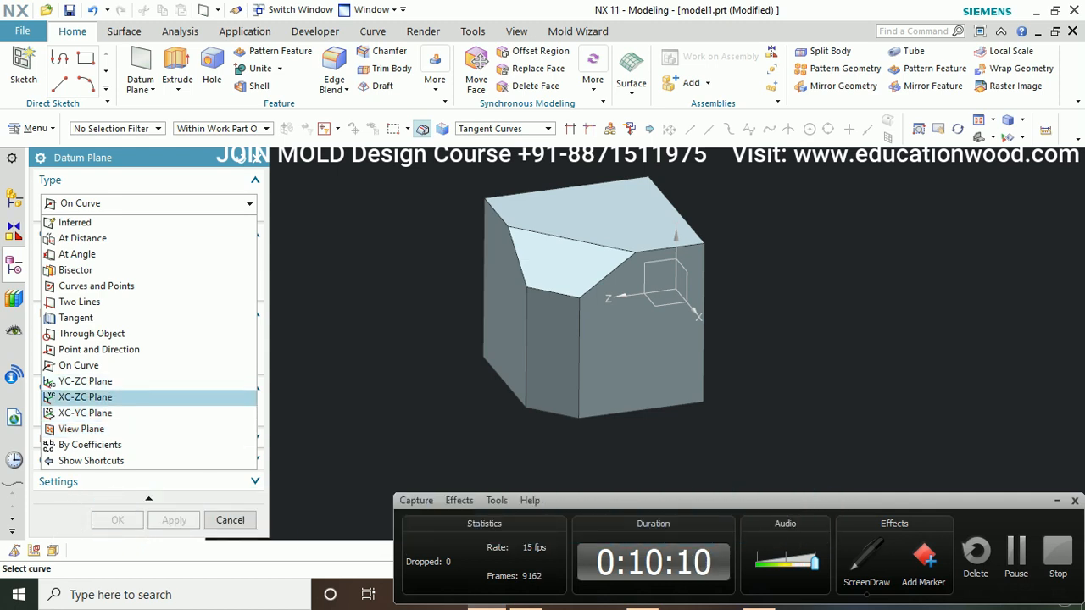
pyautogui.click(82, 429)
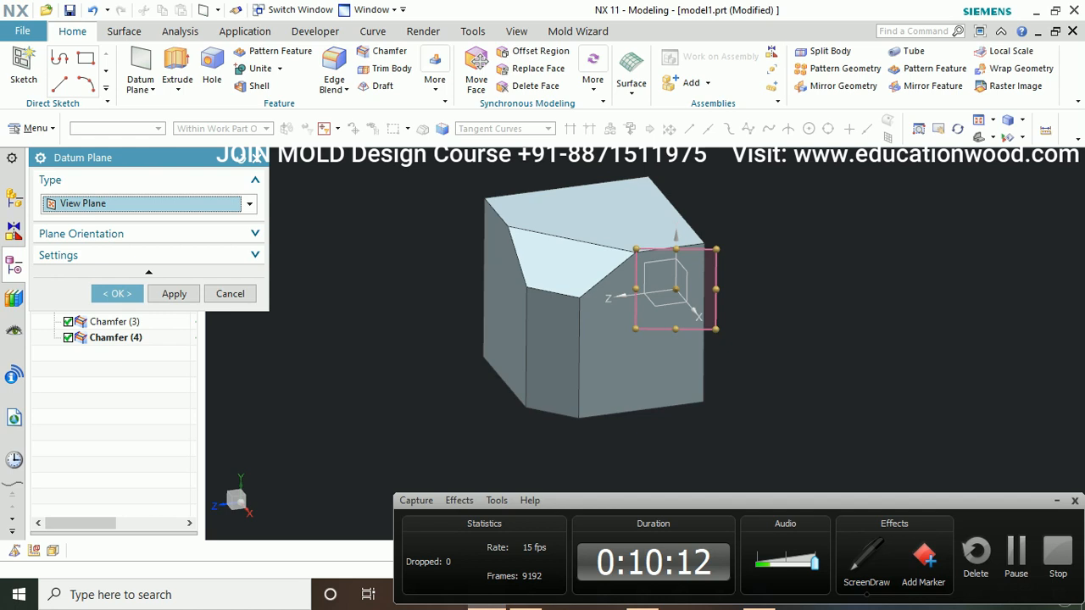
pyautogui.moveTo(746, 305); pyautogui.dragTo(580, 398, button='middle')
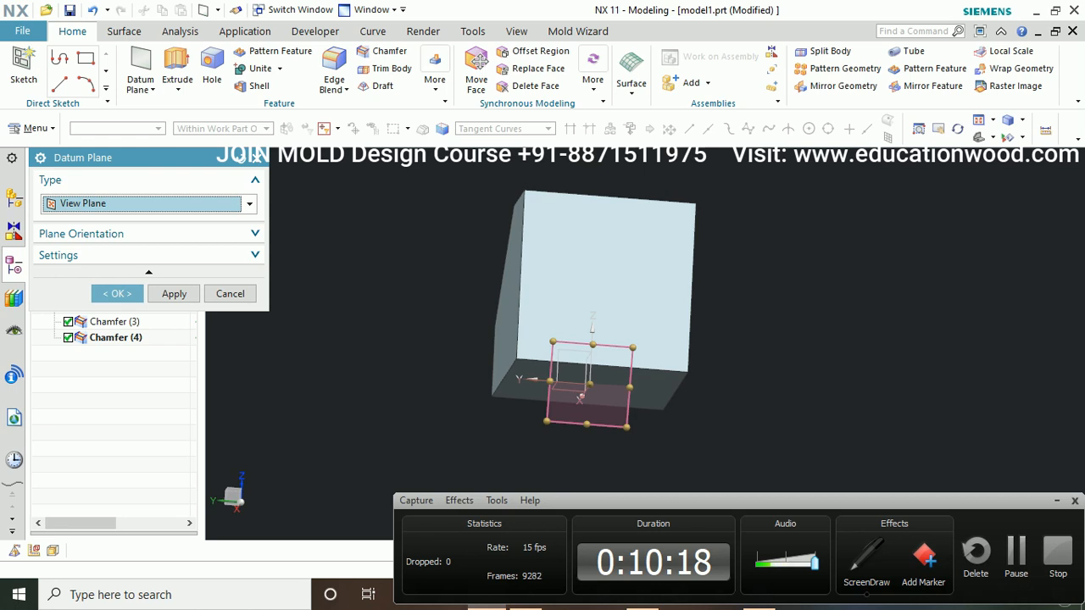
pyautogui.middleClick(579, 397)
pyautogui.moveTo(580, 397); pyautogui.dragTo(585, 356, button='middle')
pyautogui.hotkey('ctrl', 'z')
pyautogui.scroll(-2, 646, 295)
pyautogui.moveTo(627, 271)
pyautogui.mouseDown(button='middle')
pyautogui.moveTo(648, 297)
pyautogui.moveTo(644, 280)
pyautogui.mouseUp(button='middle')
pyautogui.scroll(2, 648, 298)
pyautogui.scroll(-2, 660, 301)
# Switch to the image gfadsf.jpg to review the course topics, and return to NX
pyautogui.moveTo(660, 500); pyautogui.dragTo(662, 472)
pyautogui.click(759, 595)
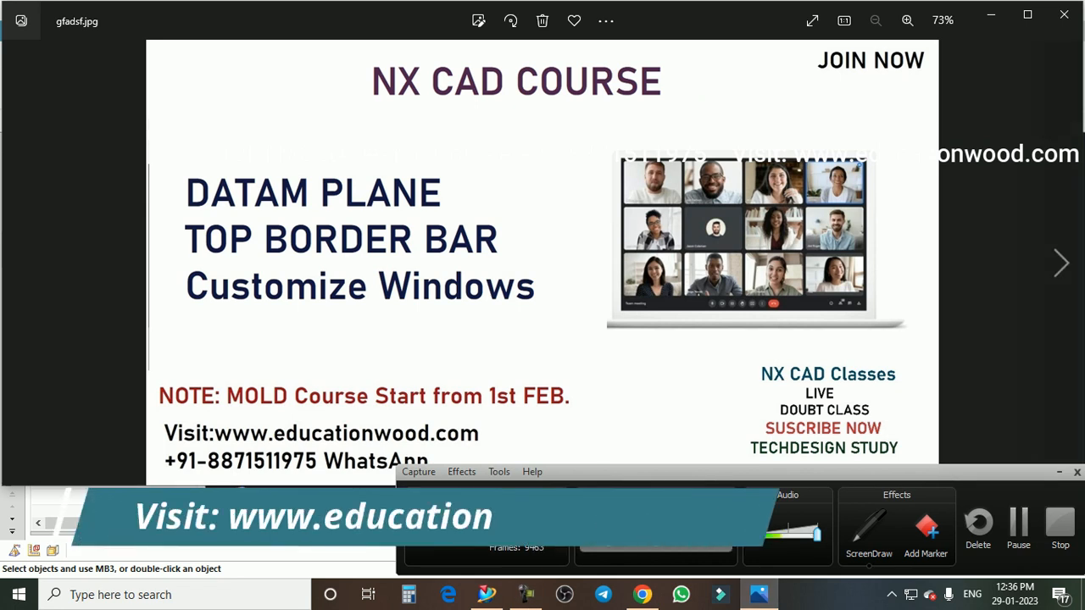
pyautogui.click(990, 15)
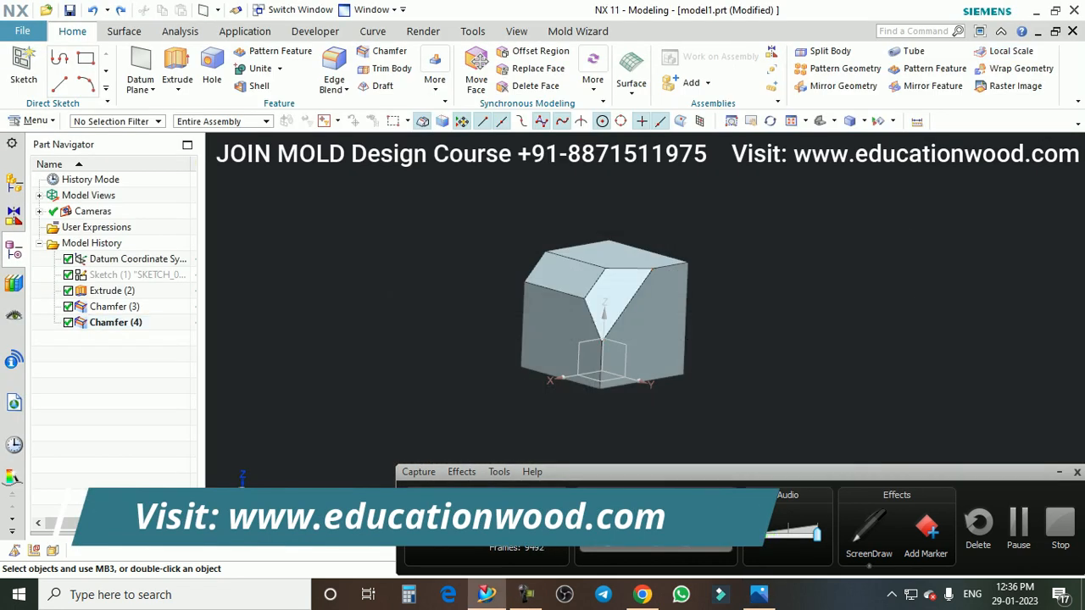
pyautogui.click(868, 532)
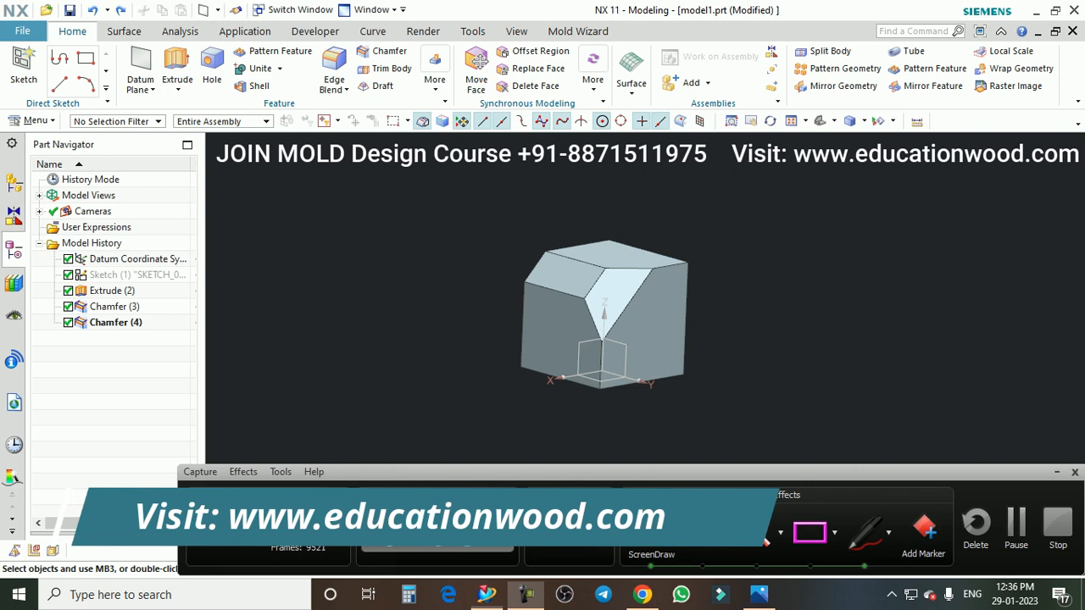
pyautogui.moveTo(902, 121); pyautogui.dragTo(1038, 121)
pyautogui.press('Escape')
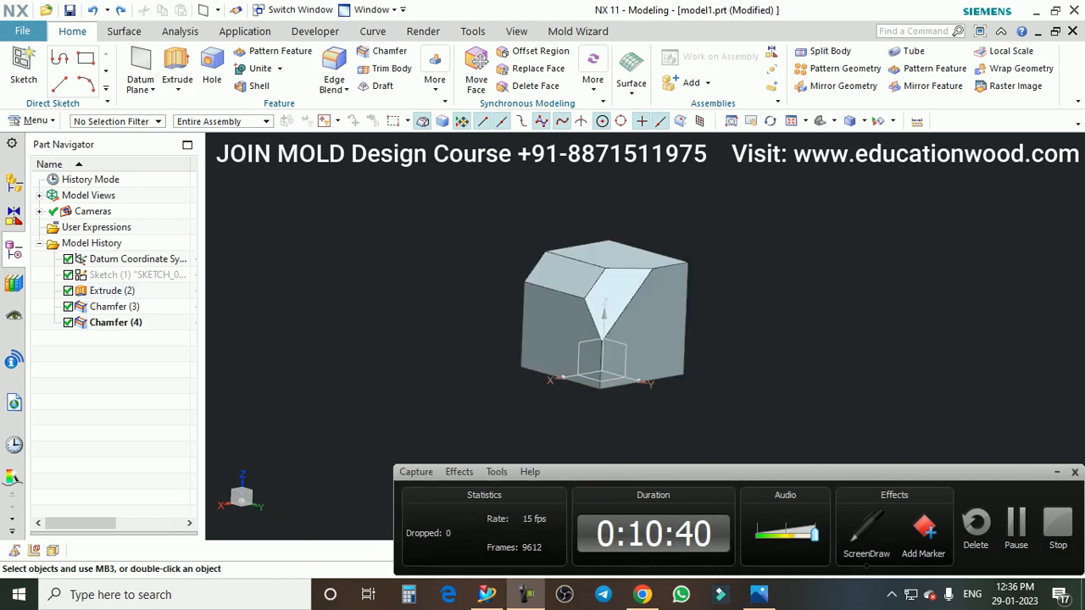
# Show all hidden objects, including the cube's base sketch
pyautogui.scroll(-1, 735, 284)
pyautogui.scroll(1, 678, 318)
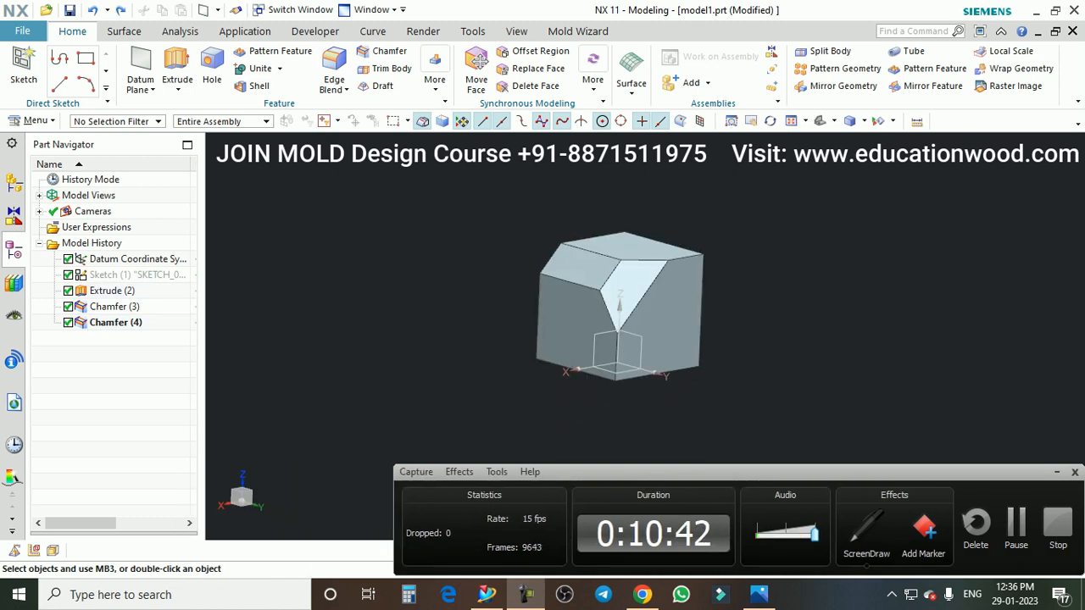
pyautogui.scroll(3, 580, 331)
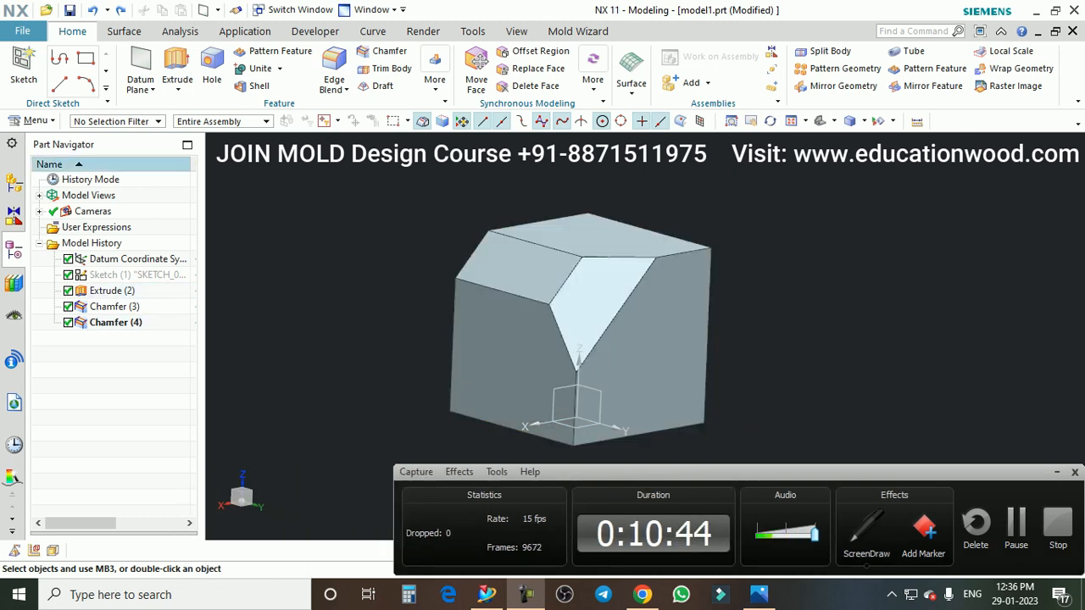
pyautogui.click(117, 120)
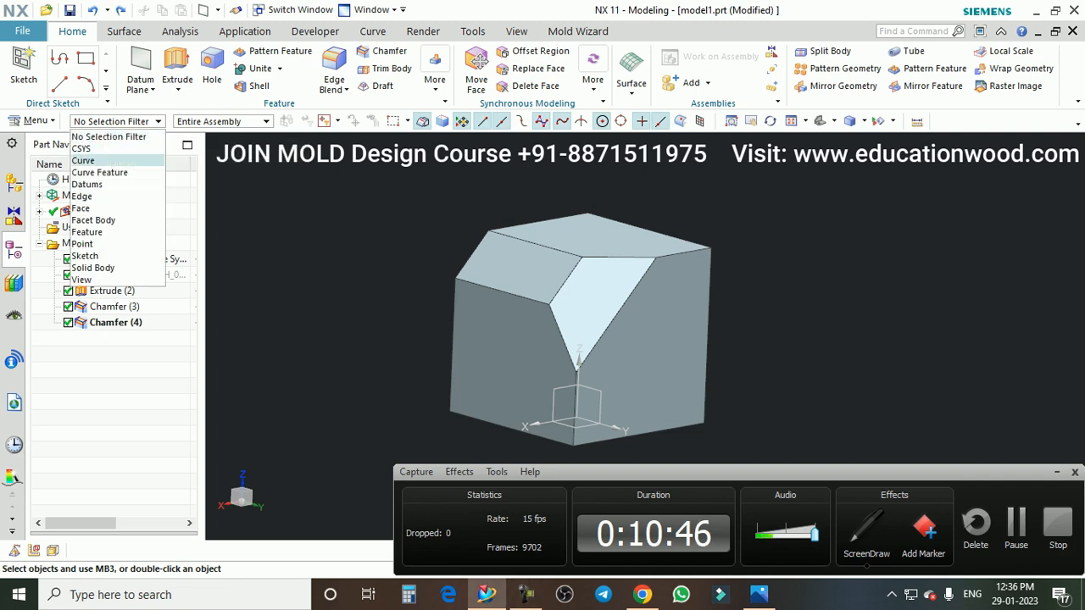
pyautogui.click(858, 373)
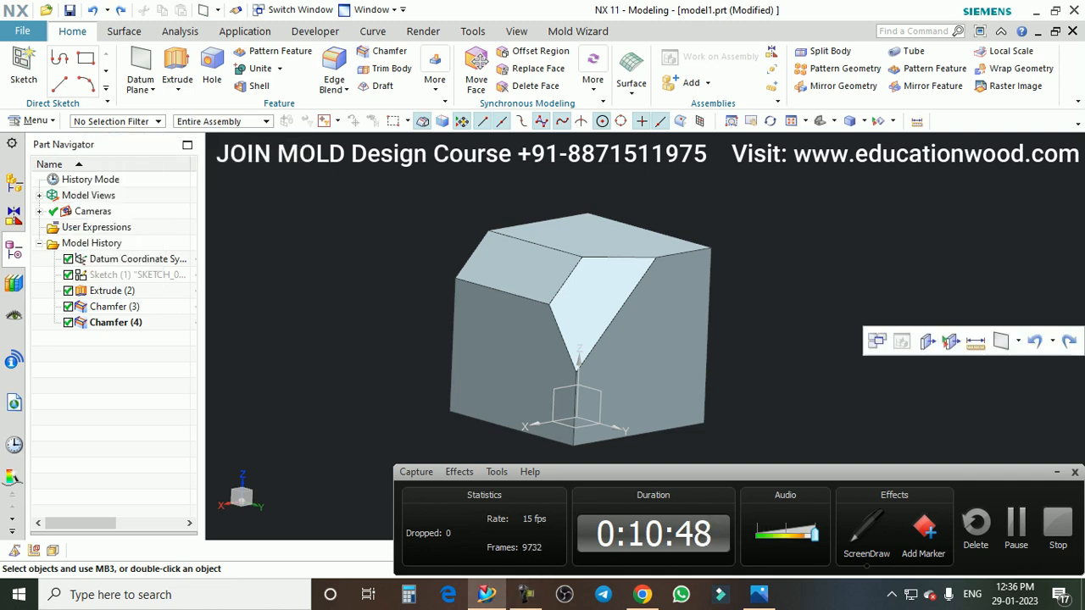
pyautogui.hotkey('ctrl', 'shift', 'u')
pyautogui.scroll(2, 490, 280)
pyautogui.scroll(-3, 570, 255)
pyautogui.scroll(1, 555, 290)
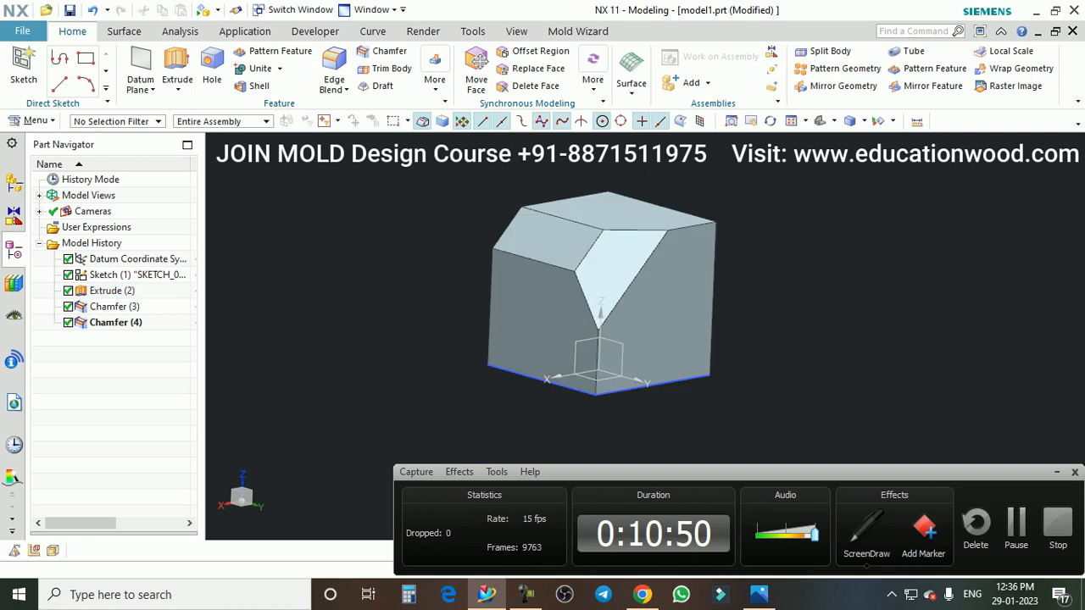
# Select all curves in the model with the Curve selection filter, and reset to No Selection Filter
pyautogui.click(117, 120)
pyautogui.click(111, 160)
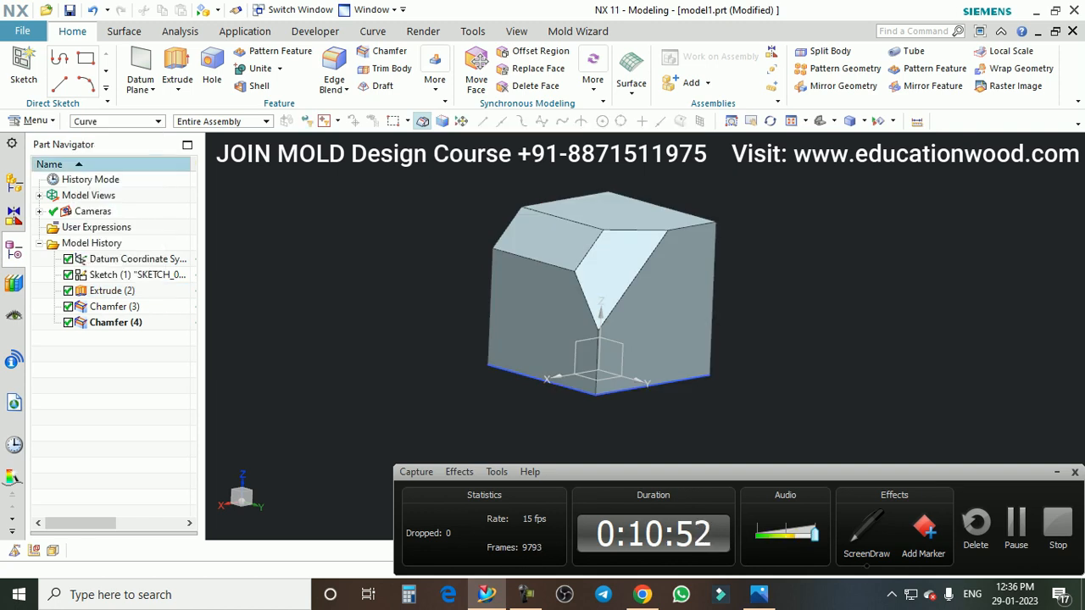
pyautogui.hotkey('ctrl', 'a')
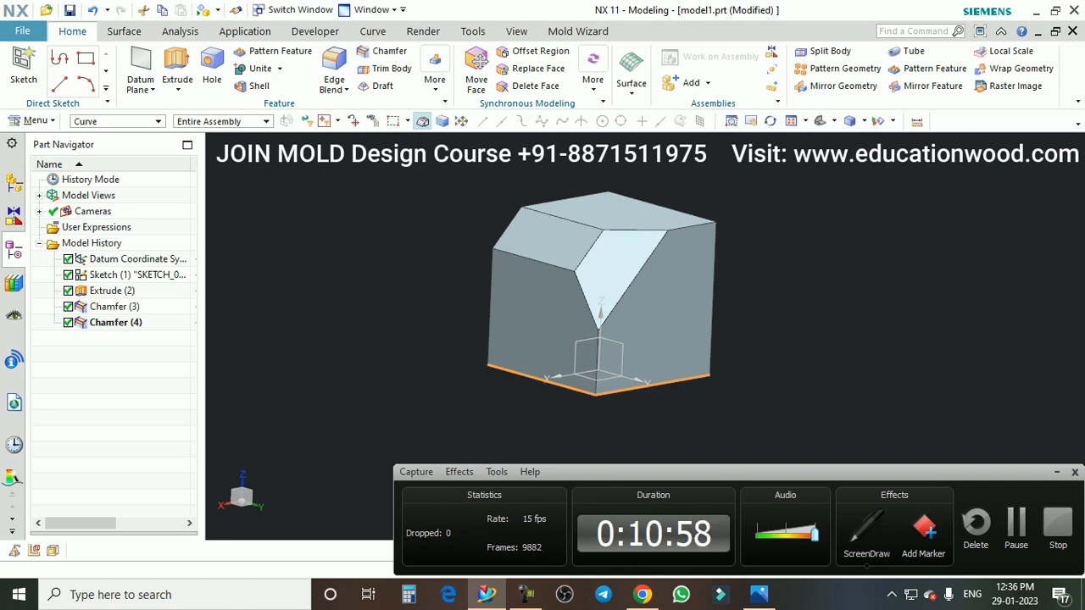
pyautogui.click(116, 121)
pyautogui.click(97, 136)
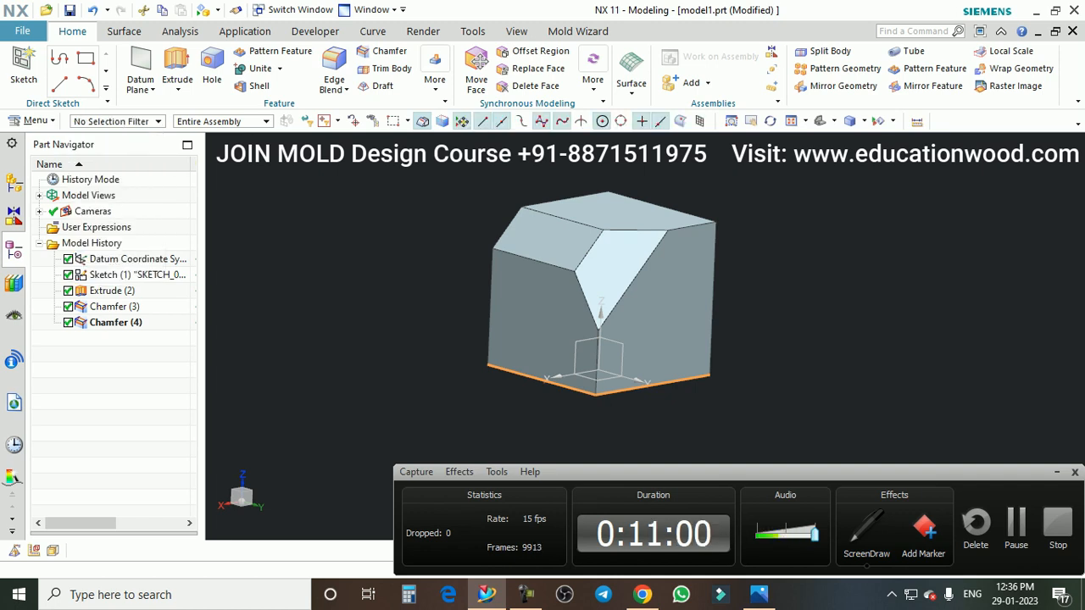
pyautogui.press('Escape')
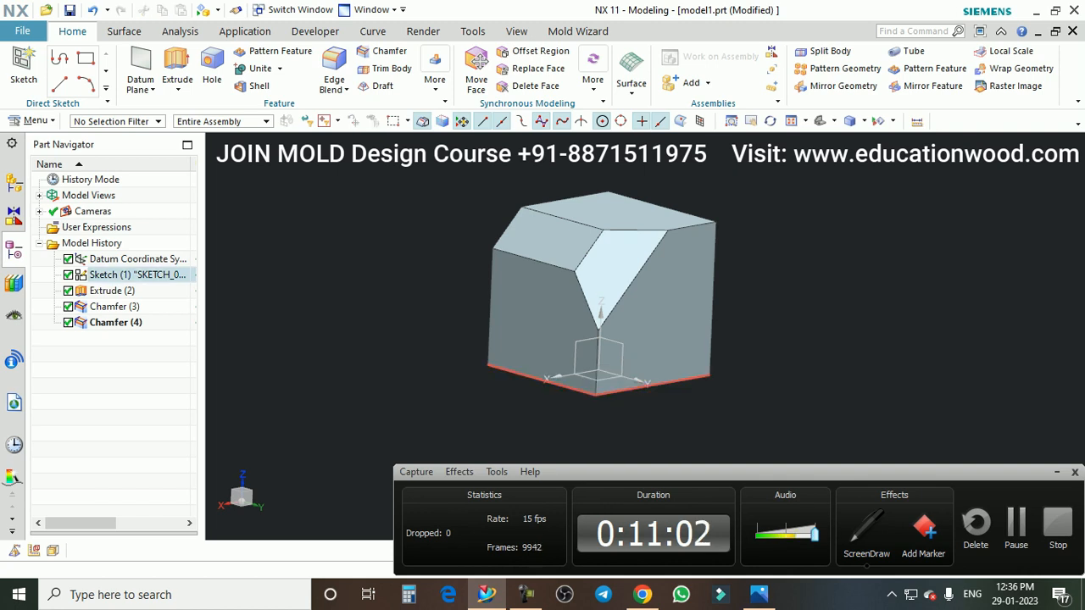
# Select every object in the model without a selection filter, and clear the selection
pyautogui.hotkey('ctrl', 'a')
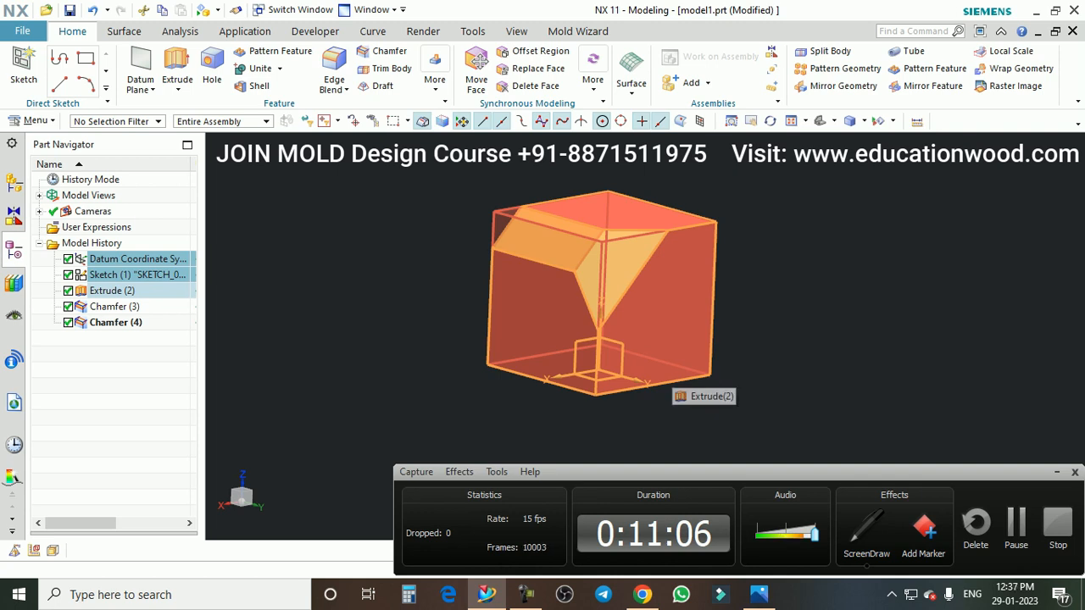
pyautogui.press('Escape')
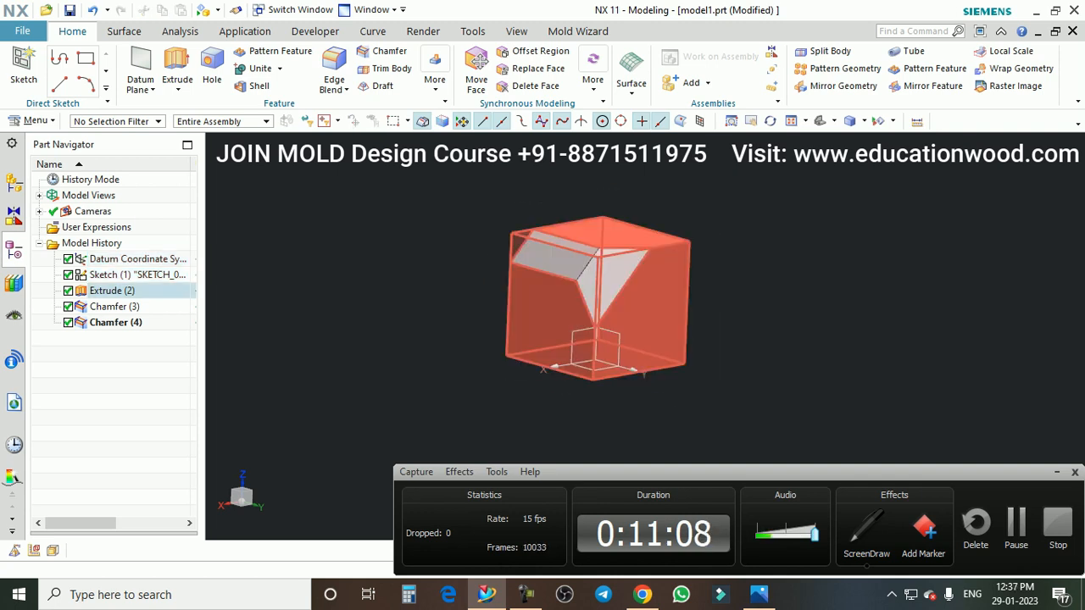
pyautogui.scroll(1, 635, 297)
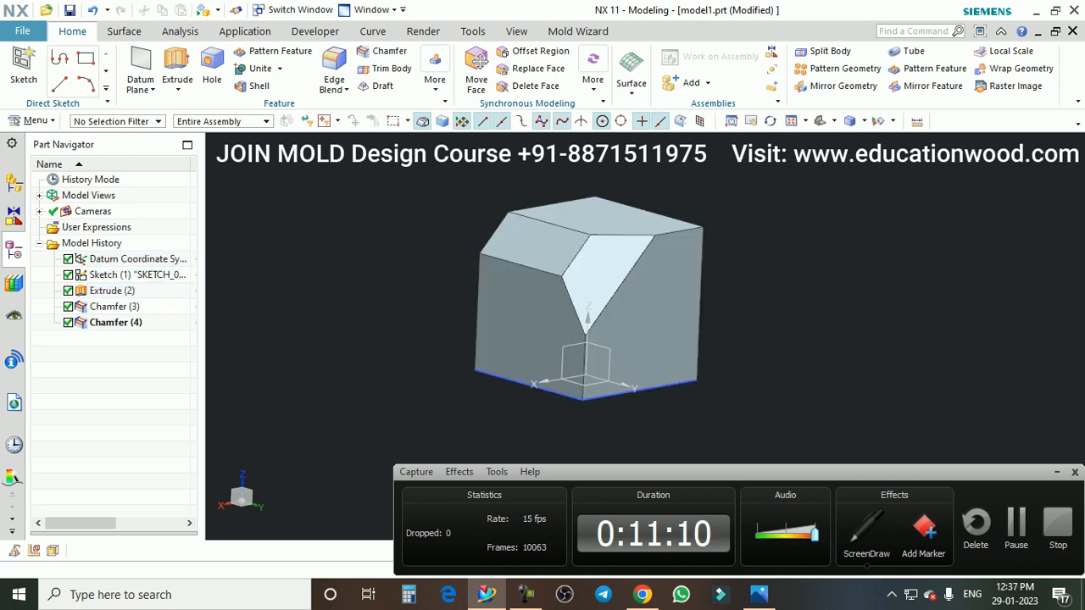
# Set the selection filter to Solid Body and select all solid bodies in the model
pyautogui.click(117, 122)
pyautogui.press('Down')
pyautogui.press('Down')
pyautogui.press('Down')
pyautogui.press('Down')
pyautogui.press('Down')
pyautogui.press('Down')
pyautogui.press('Down')
pyautogui.press('Down')
pyautogui.press('Down')
pyautogui.press('Down')
pyautogui.press('Down')
pyautogui.press('Down')
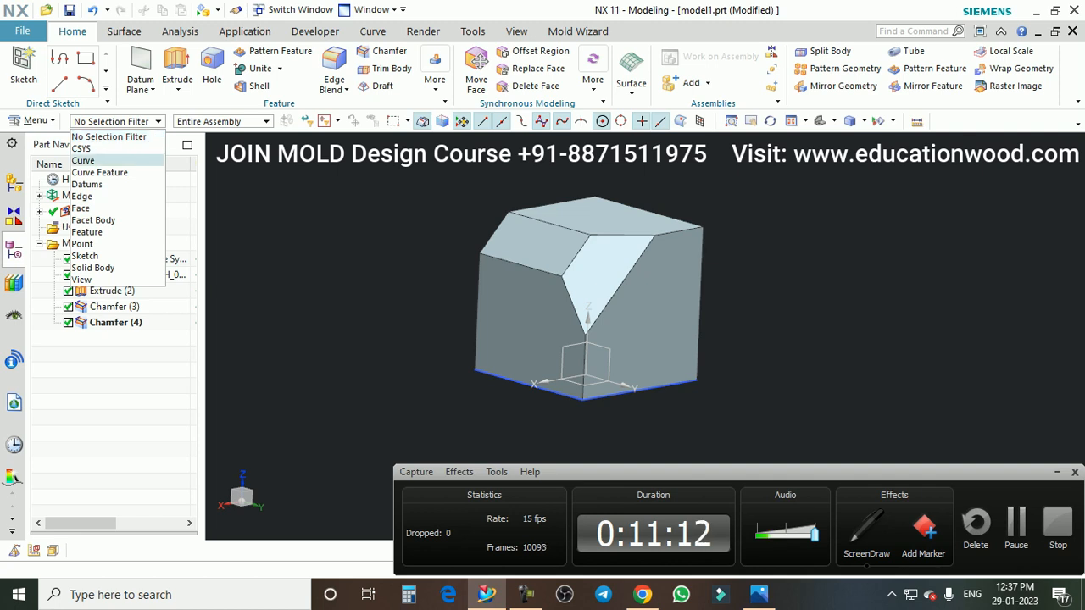
pyautogui.press('Return')
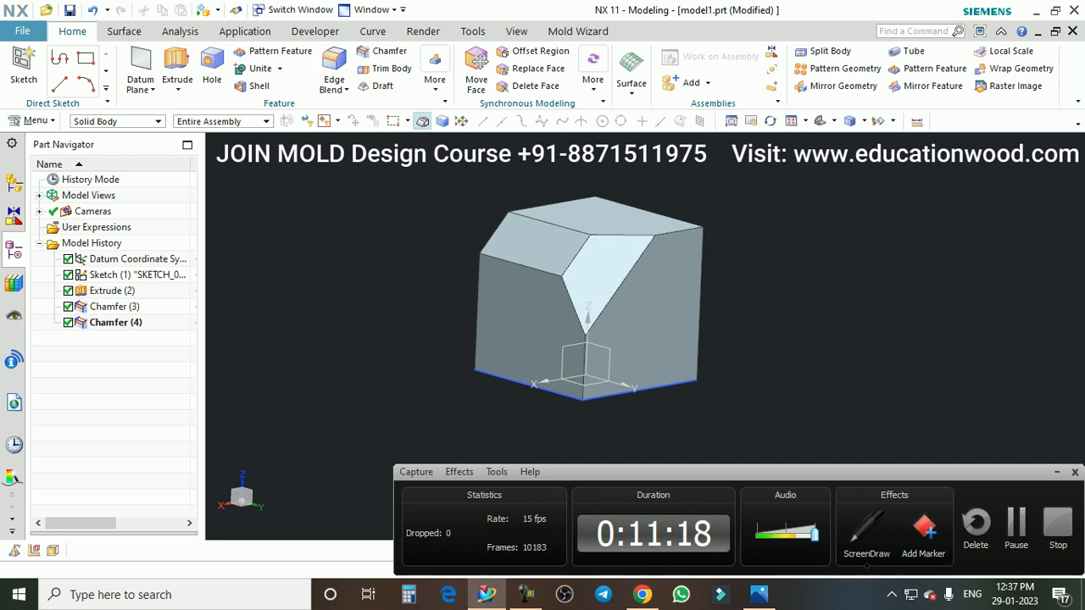
pyautogui.hotkey('ctrl', 'a')
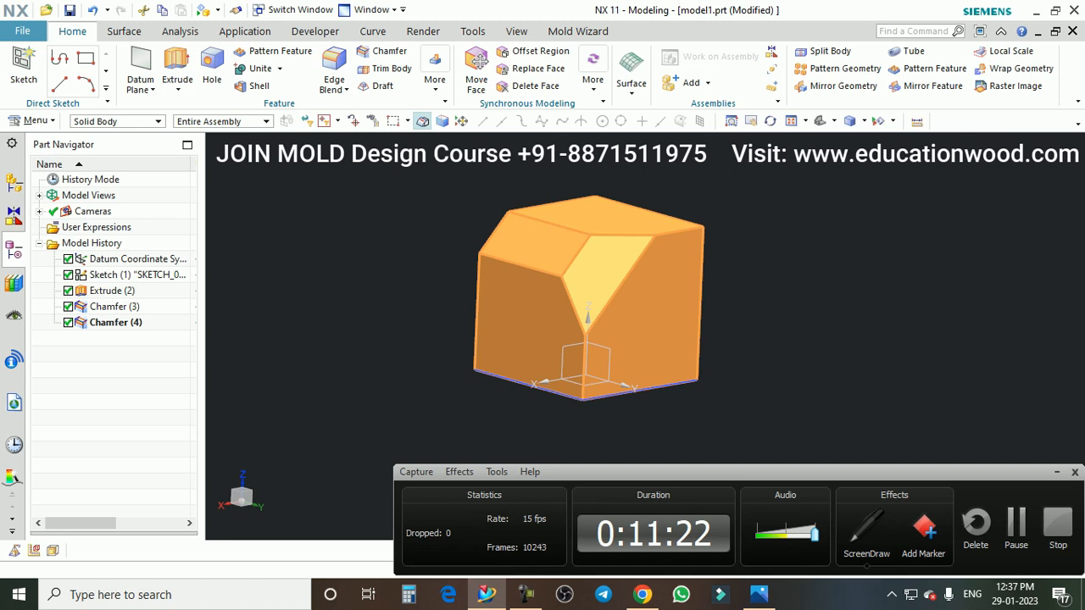
# Reset the selection filter from Solid Body to No Selection Filter and deselect the cube
pyautogui.click(158, 121)
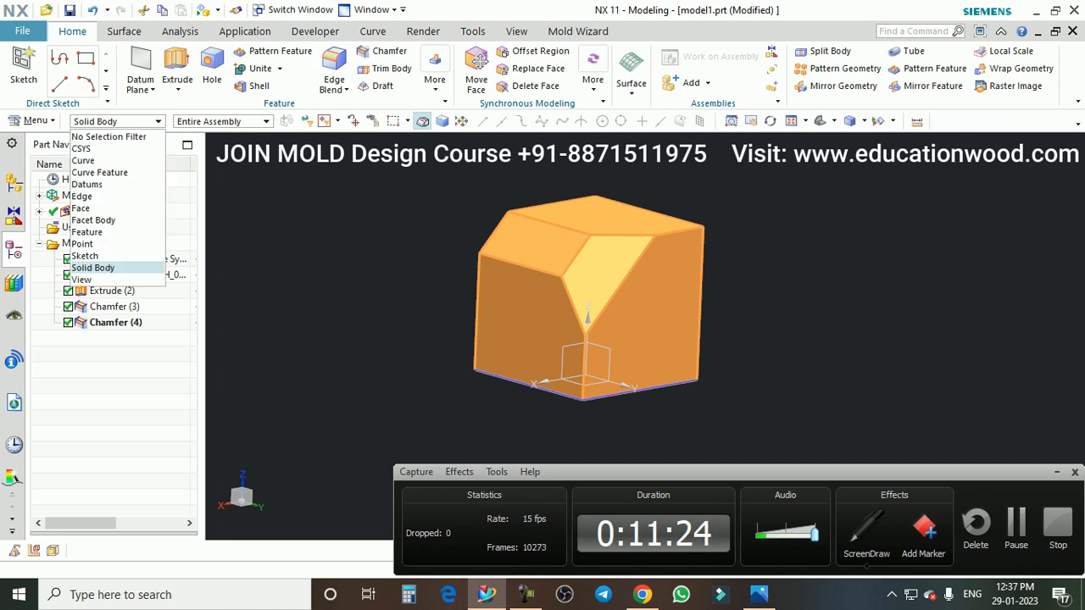
pyautogui.press('Escape')
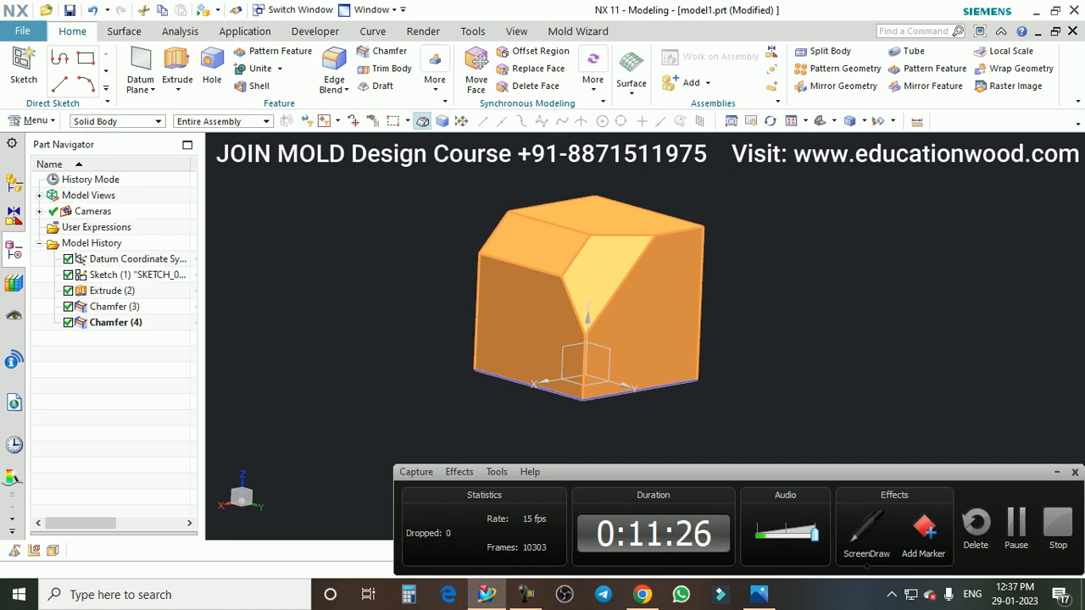
pyautogui.click(158, 121)
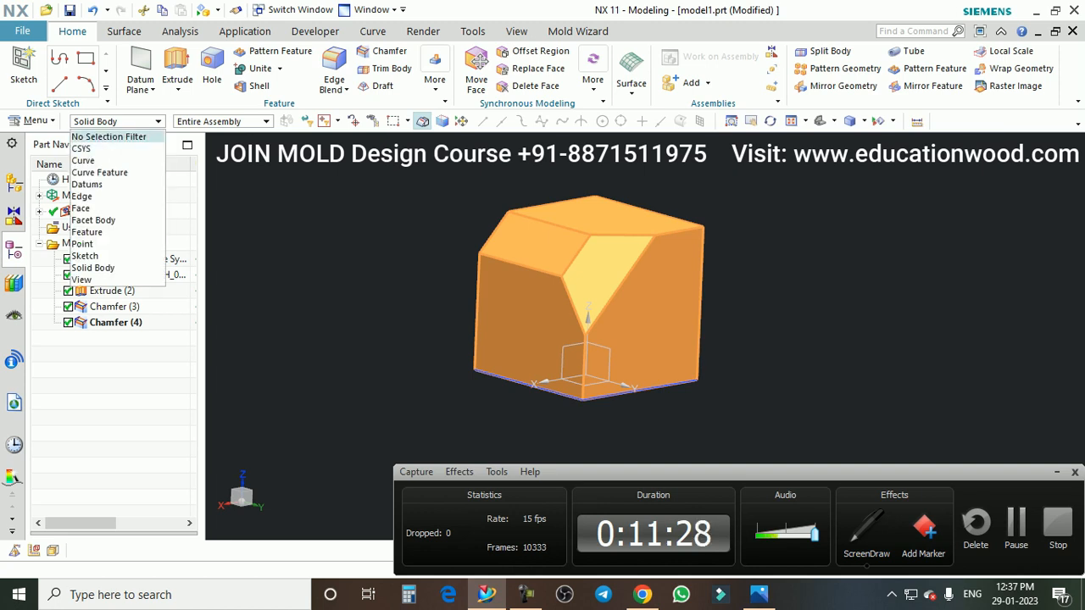
pyautogui.press('Return')
pyautogui.press('Escape')
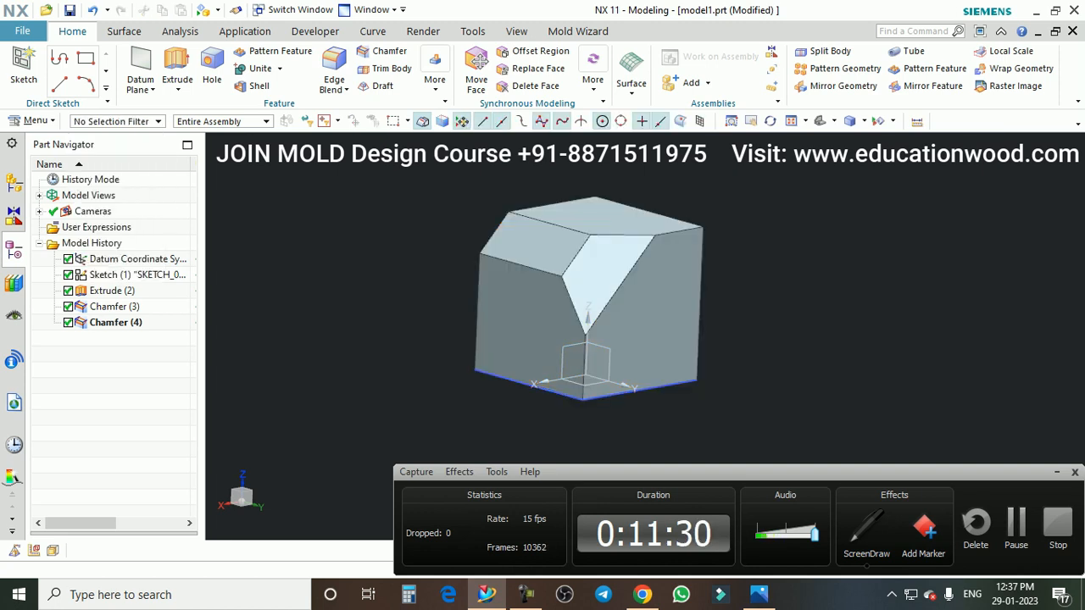
pyautogui.scroll(1, 627, 283)
pyautogui.moveTo(627, 283); pyautogui.dragTo(600, 316, button='middle')
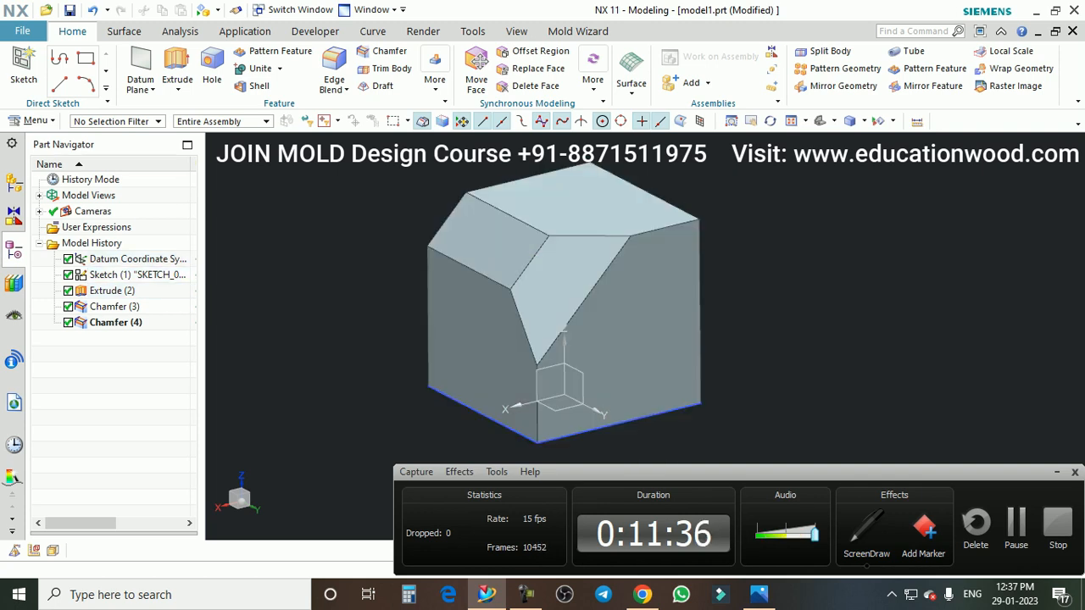
# Hide the base sketch curves using the Curve selection filter, and return to No Selection Filter
pyautogui.click(116, 121)
pyautogui.click(82, 161)
pyautogui.press('Home')
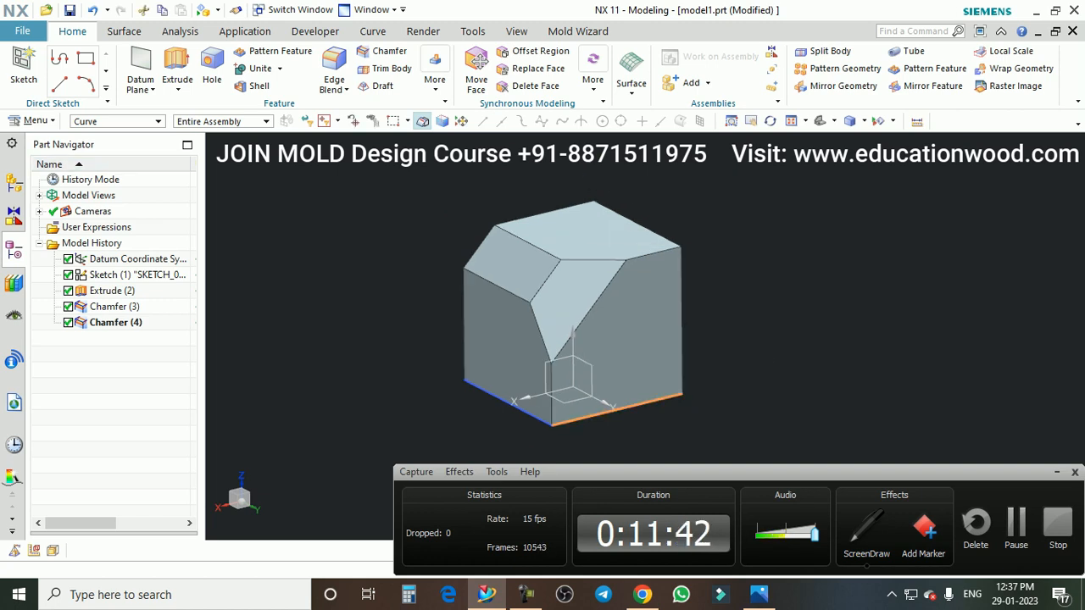
pyautogui.hotkey('ctrl', 'b')
pyautogui.click(117, 122)
pyautogui.click(110, 137)
pyautogui.scroll(-1, 648, 294)
pyautogui.scroll(2, 628, 280)
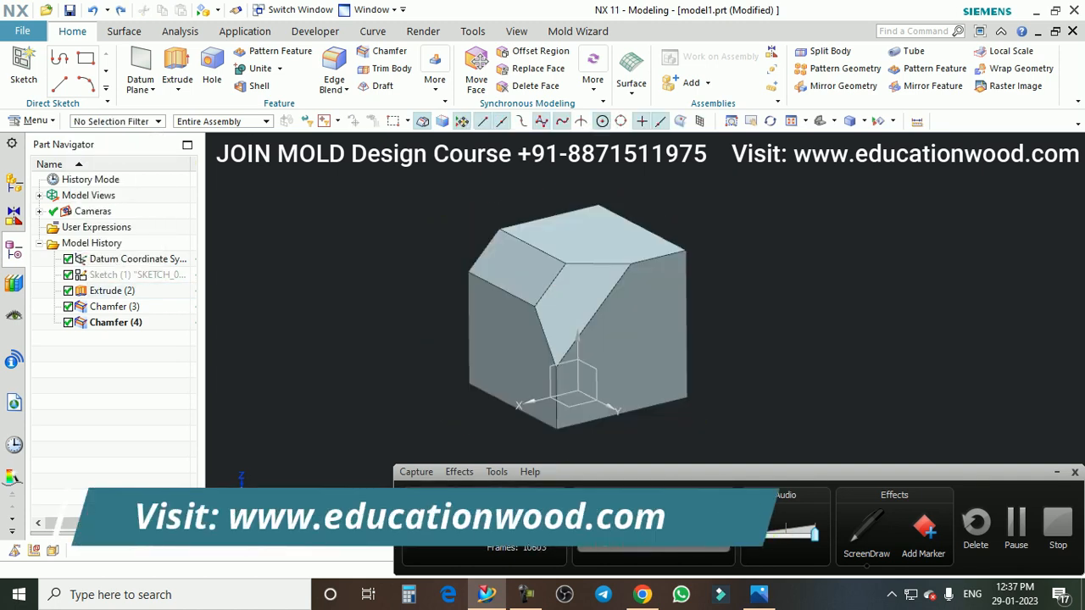
# Create a new sketch on the top face of the chamfered cube
pyautogui.scroll(-1, 492, 267)
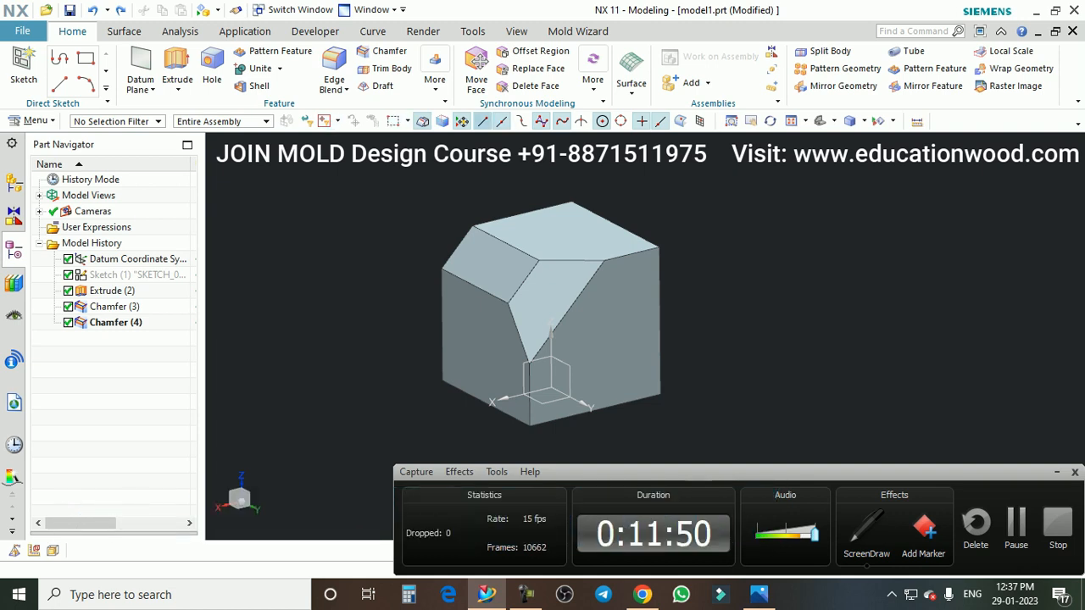
pyautogui.scroll(-2, 551, 314)
pyautogui.scroll(2, 605, 299)
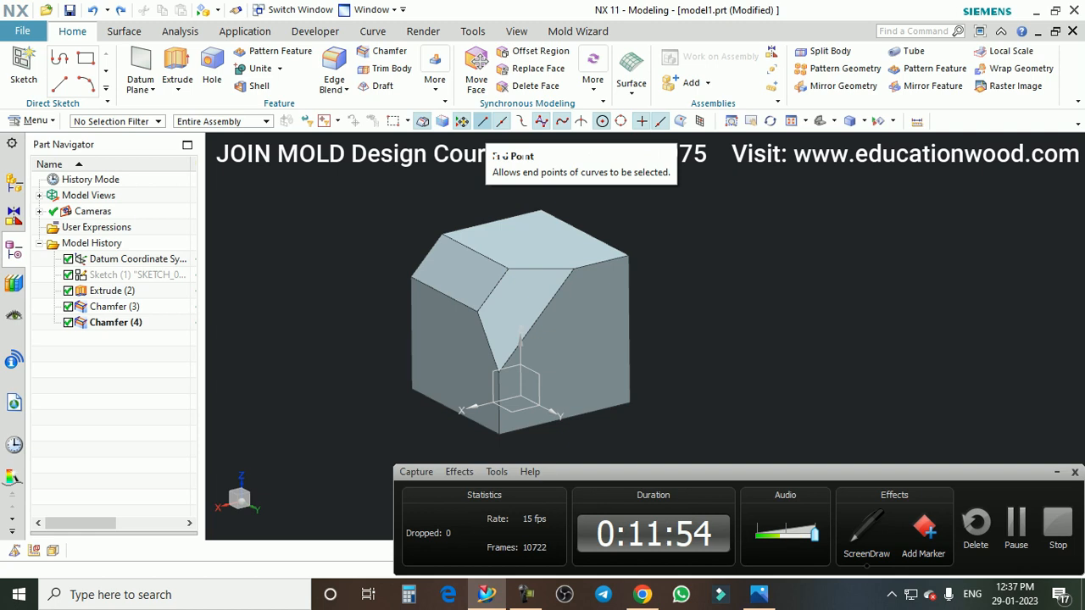
pyautogui.click(112, 291)
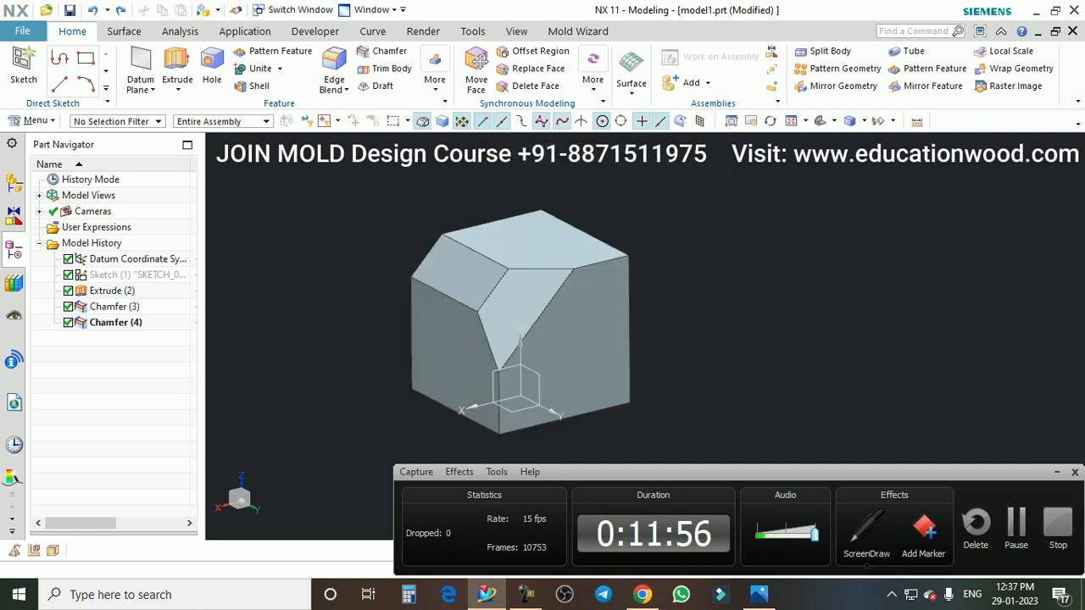
pyautogui.scroll(-1, 542, 323)
pyautogui.click(22, 66)
pyautogui.click(533, 254)
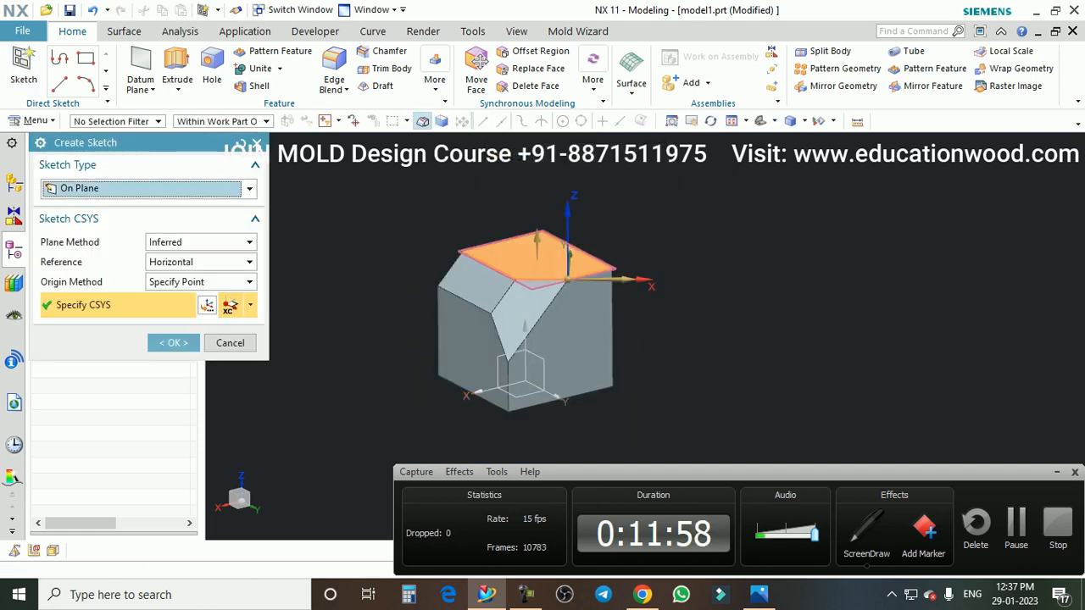
pyautogui.click(173, 342)
# Compare end-point and mid-point snapping on the edge of the cube's top face
pyautogui.scroll(4, 604, 295)
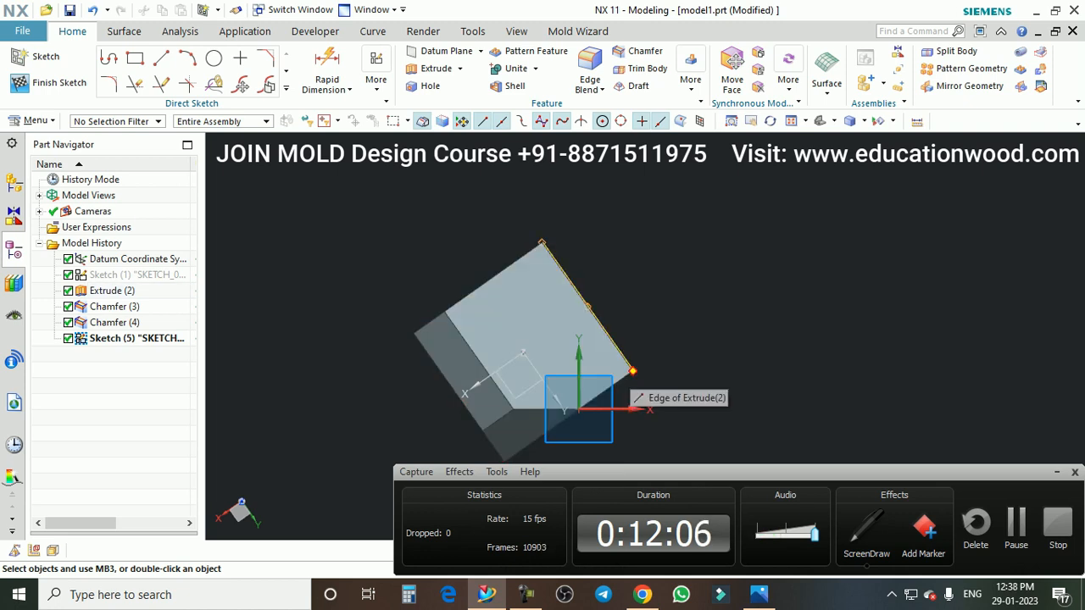
pyautogui.scroll(2, 633, 371)
pyautogui.scroll(-1, 632, 371)
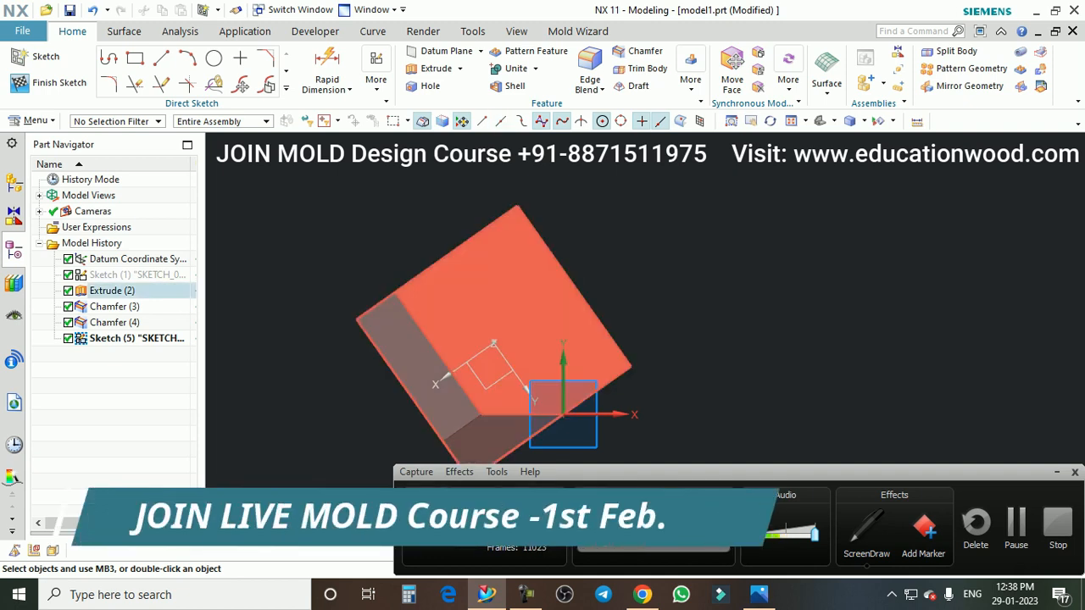
pyautogui.scroll(2, 574, 280)
pyautogui.scroll(-2, 585, 276)
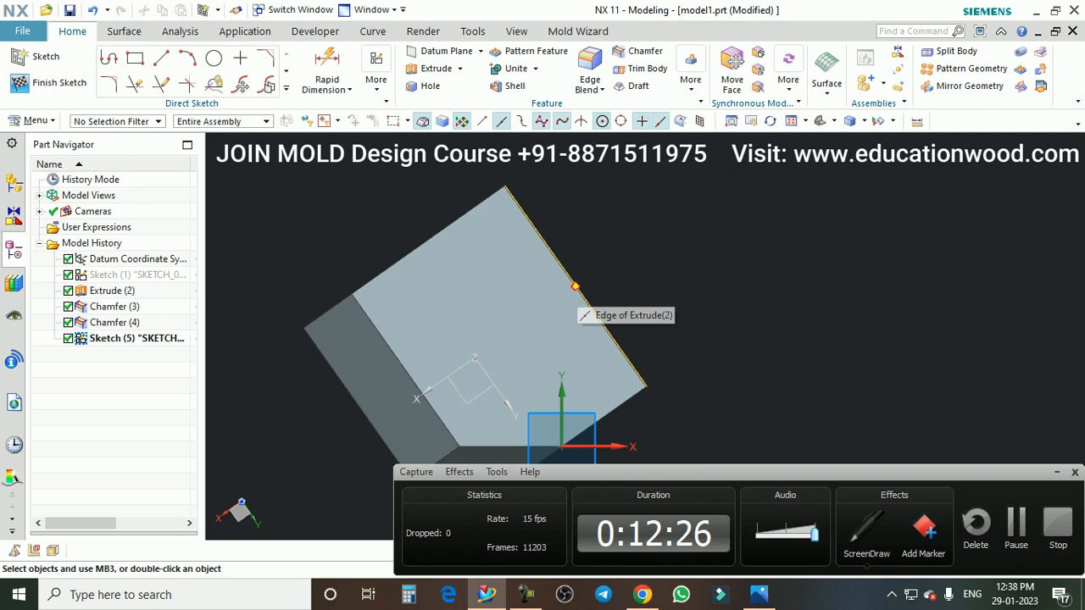
# Sketch two straight lines that cross each other in the middle of the top face
pyautogui.moveTo(530, 340); pyautogui.dragTo(475, 281, button='middle')
pyautogui.click(161, 58)
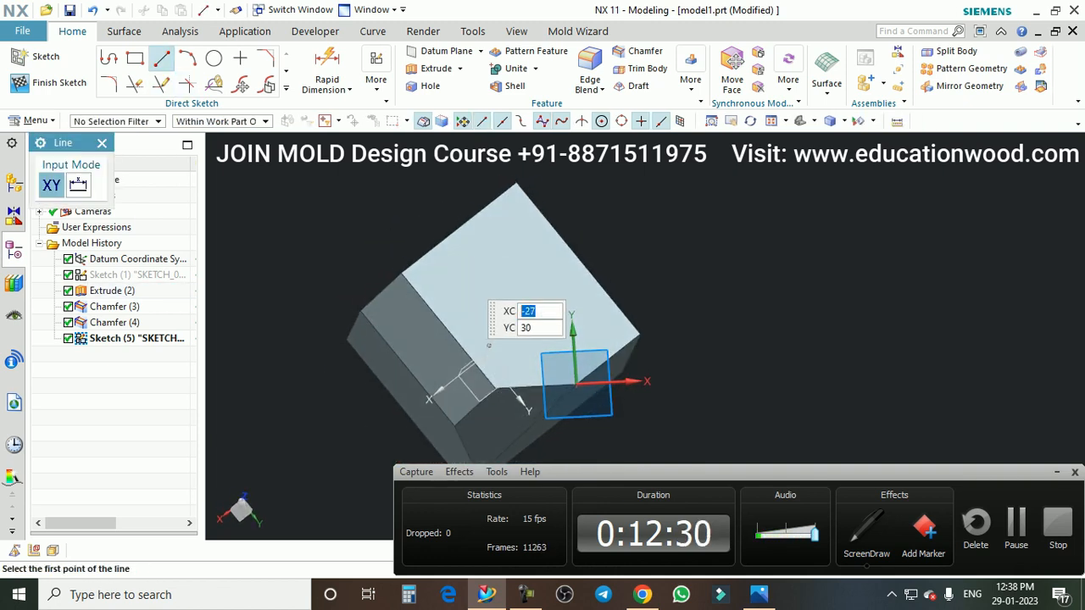
pyautogui.press('F8')
pyautogui.scroll(1, 471, 276)
pyautogui.click(485, 271)
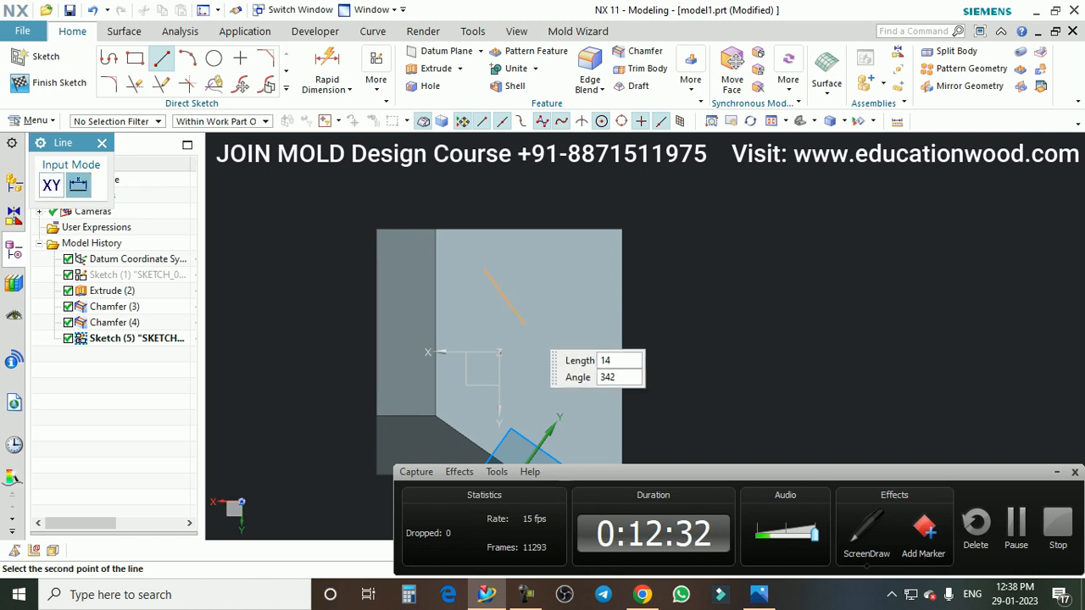
pyautogui.click(566, 392)
pyautogui.click(576, 275)
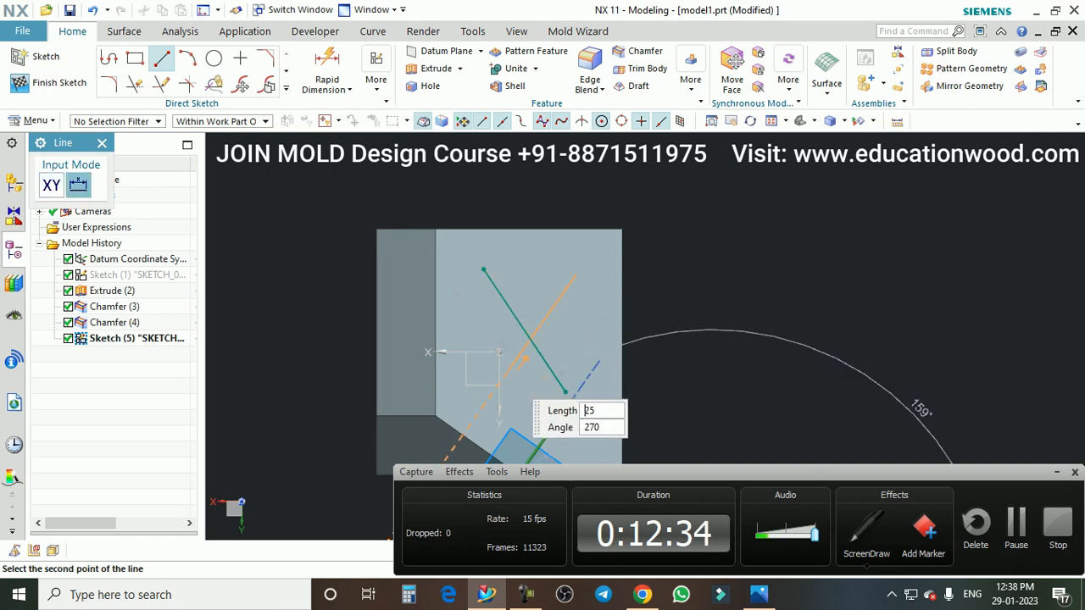
pyautogui.click(505, 374)
pyautogui.click(102, 143)
pyautogui.scroll(2, 562, 368)
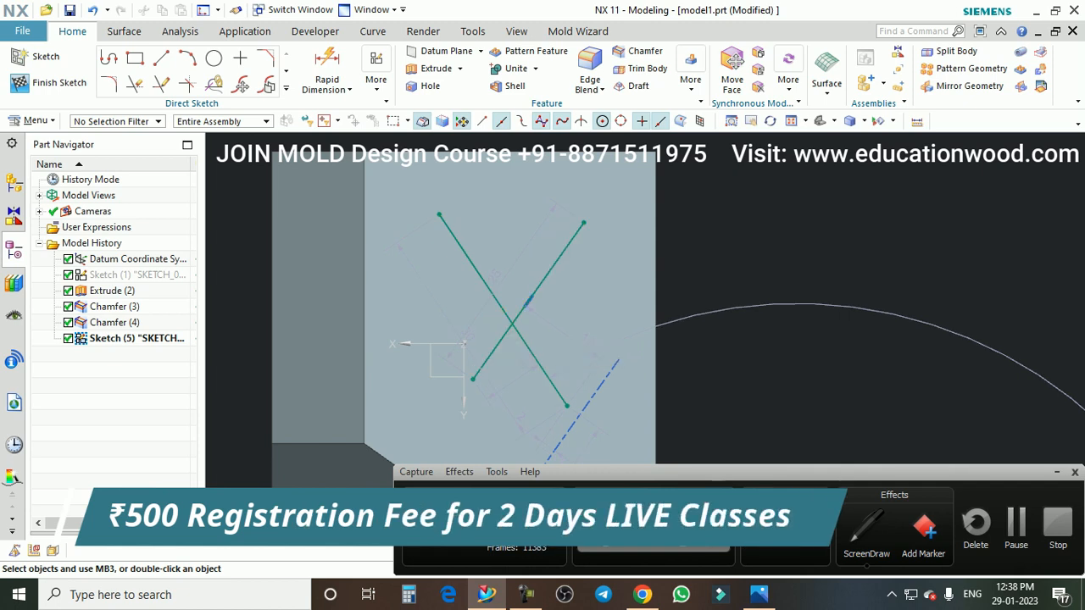
pyautogui.click(866, 532)
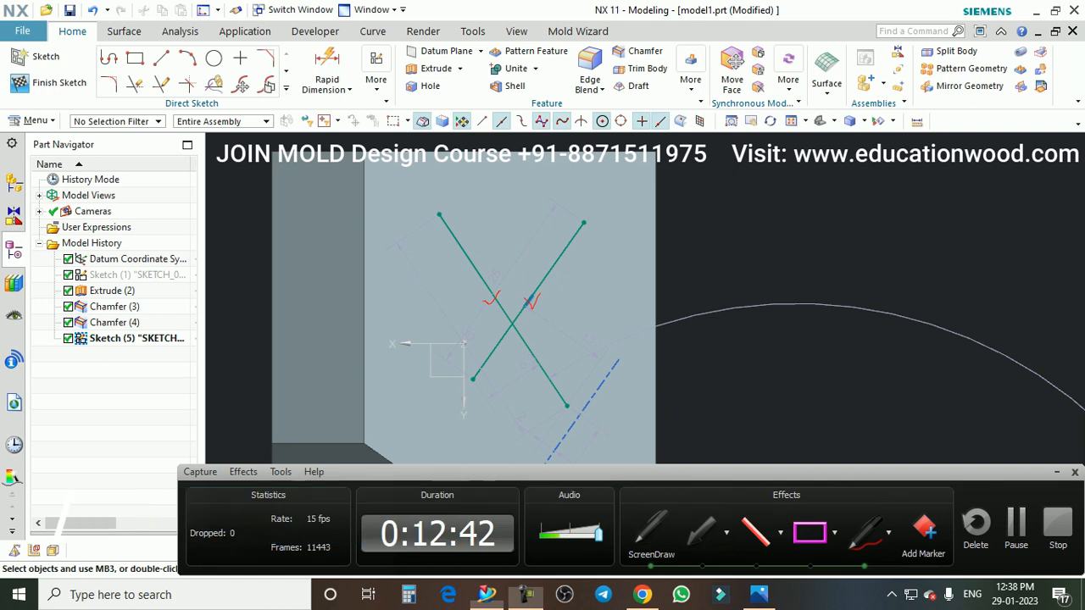
pyautogui.press('Escape')
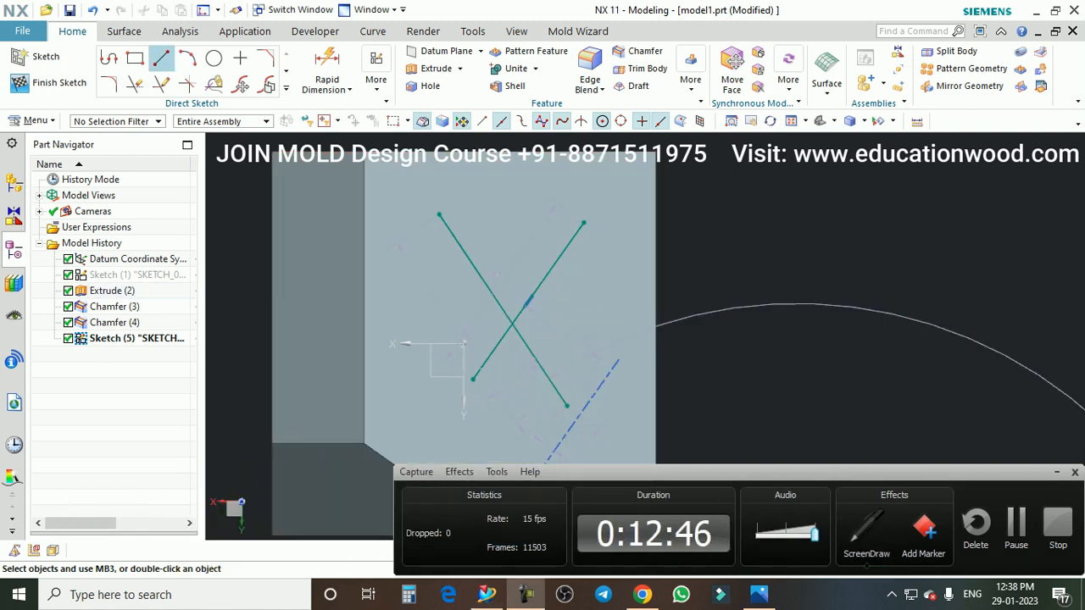
# Sketch a third line, about 10.8 long, starting at the intersection point of the two crossing lines
pyautogui.press('l')
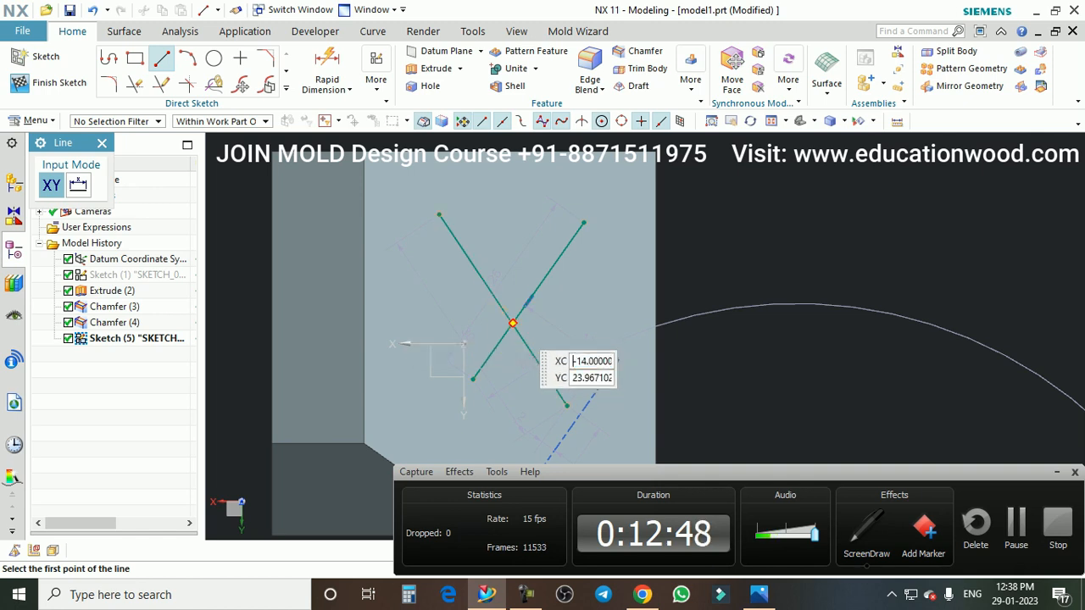
pyautogui.scroll(-3, 511, 325)
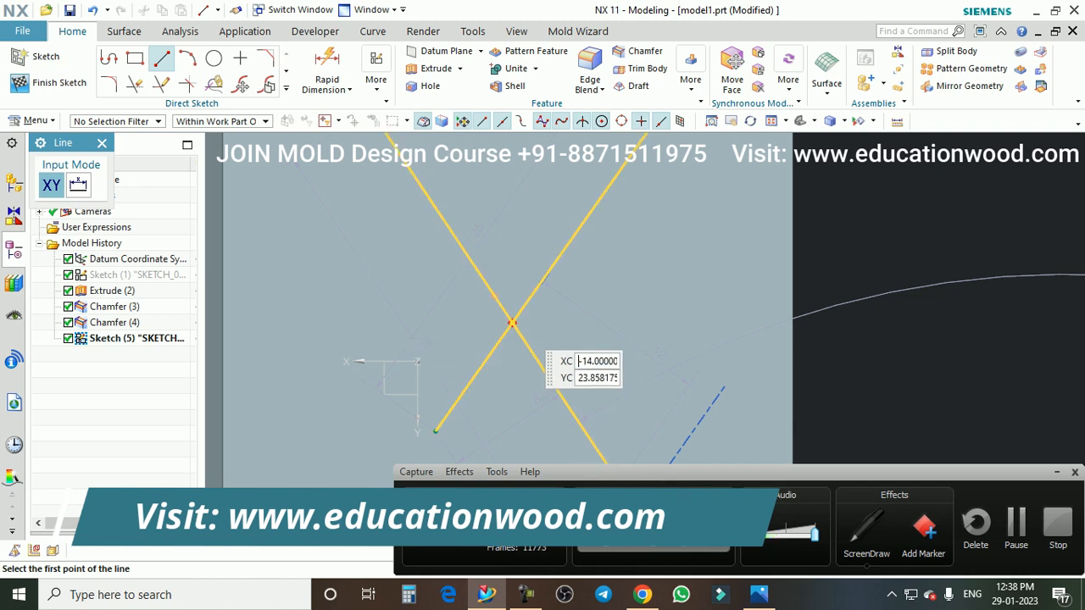
pyautogui.click(511, 324)
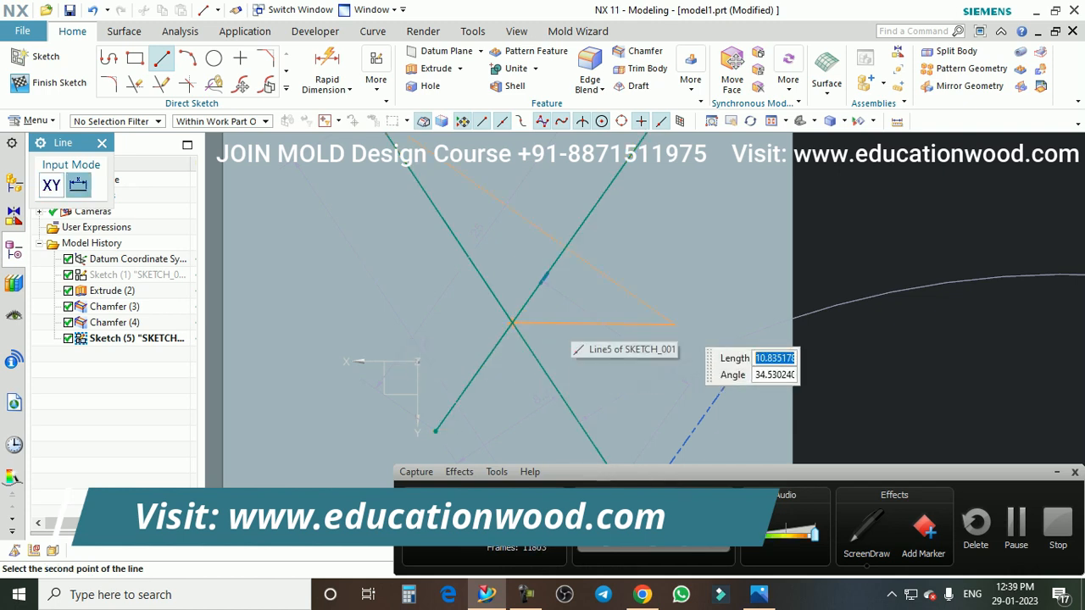
pyautogui.click(670, 324)
pyautogui.scroll(-3, 543, 305)
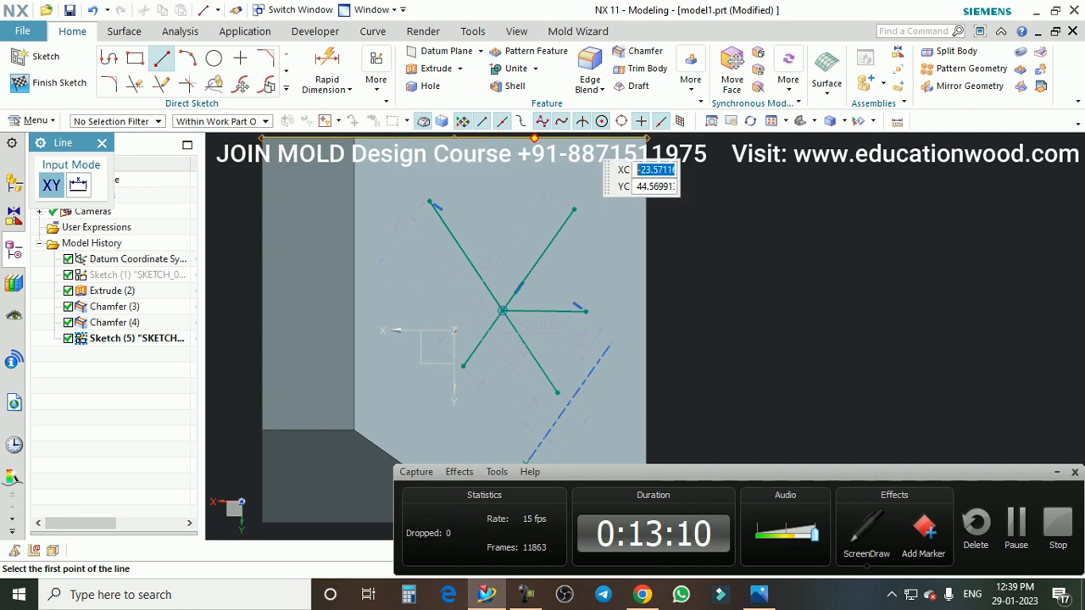
# Sketch a circle about 8.4 in diameter between the far ends of the two crossing lines
pyautogui.scroll(-2, 496, 292)
pyautogui.click(214, 59)
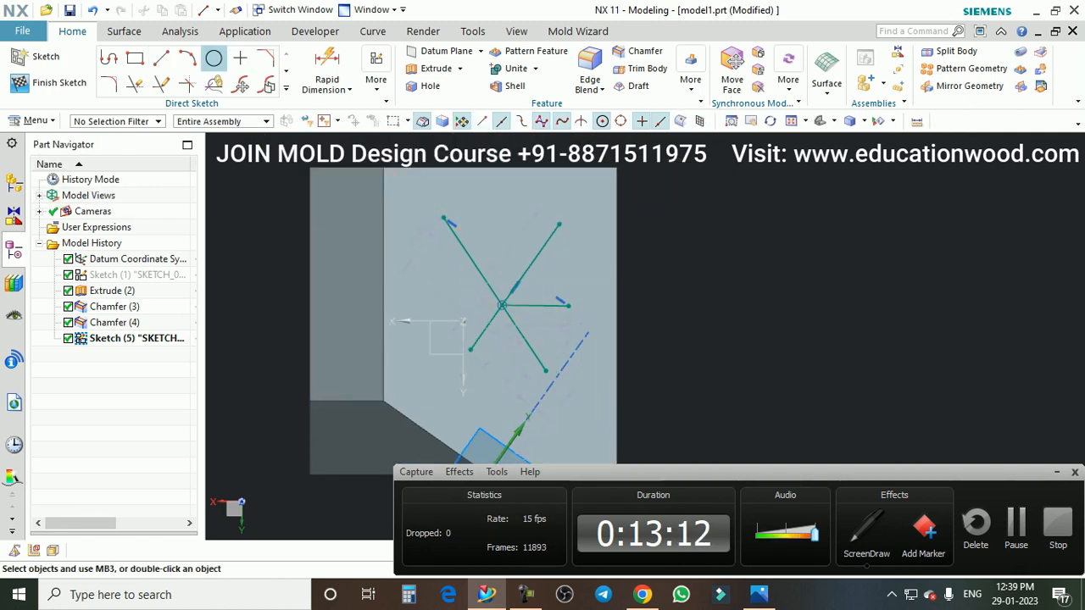
pyautogui.scroll(2, 518, 224)
pyautogui.click(489, 220)
pyautogui.click(511, 259)
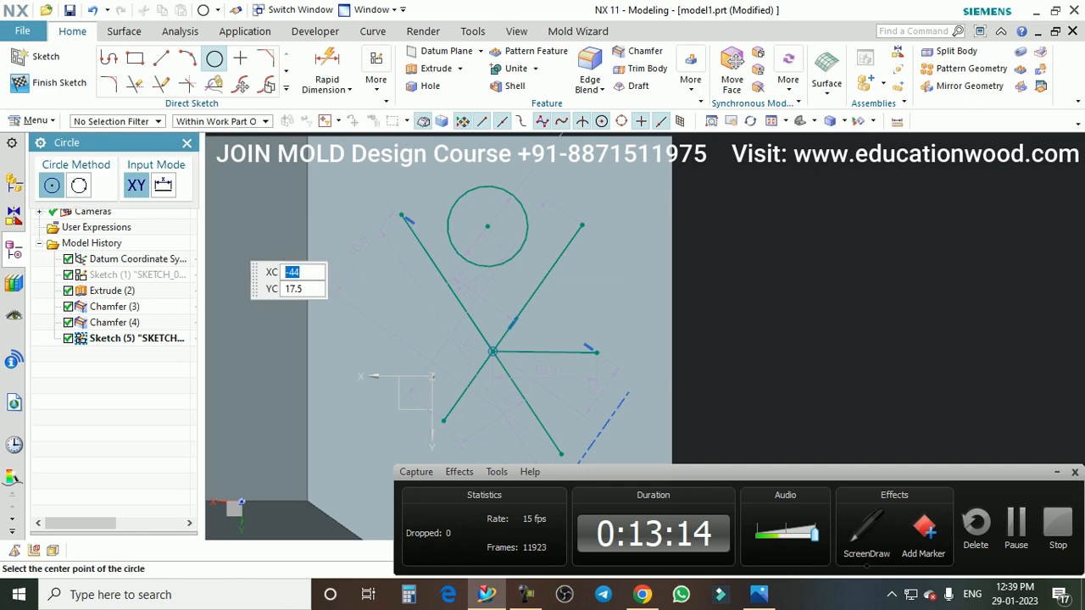
pyautogui.press('Escape')
# Test quadrant-point and arc-center snapping on the sketched circle with the Line tool, without drawing a line
pyautogui.scroll(-3, 482, 288)
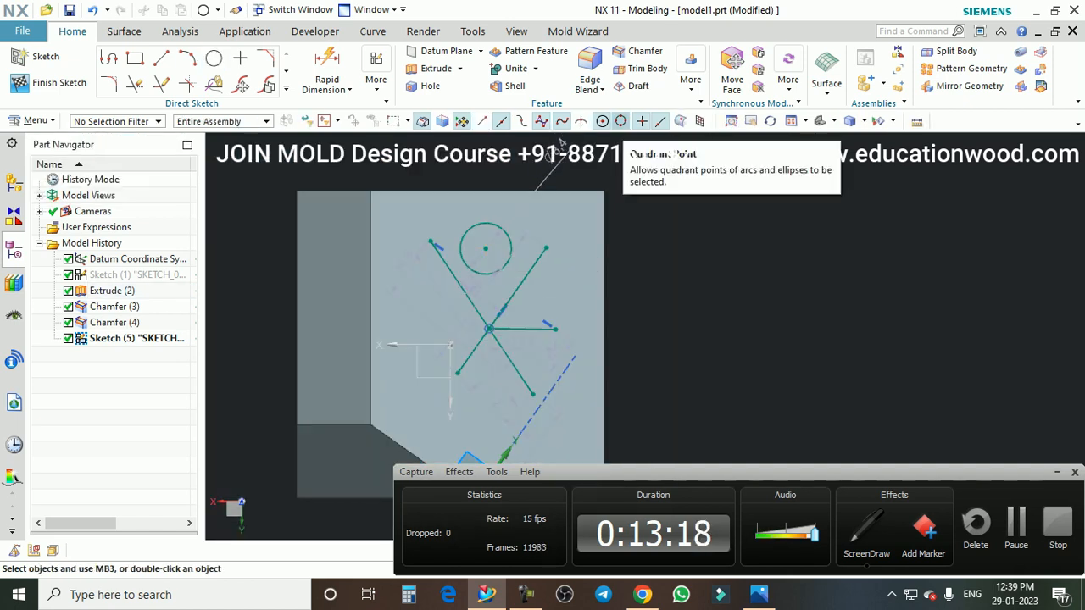
pyautogui.press('d')
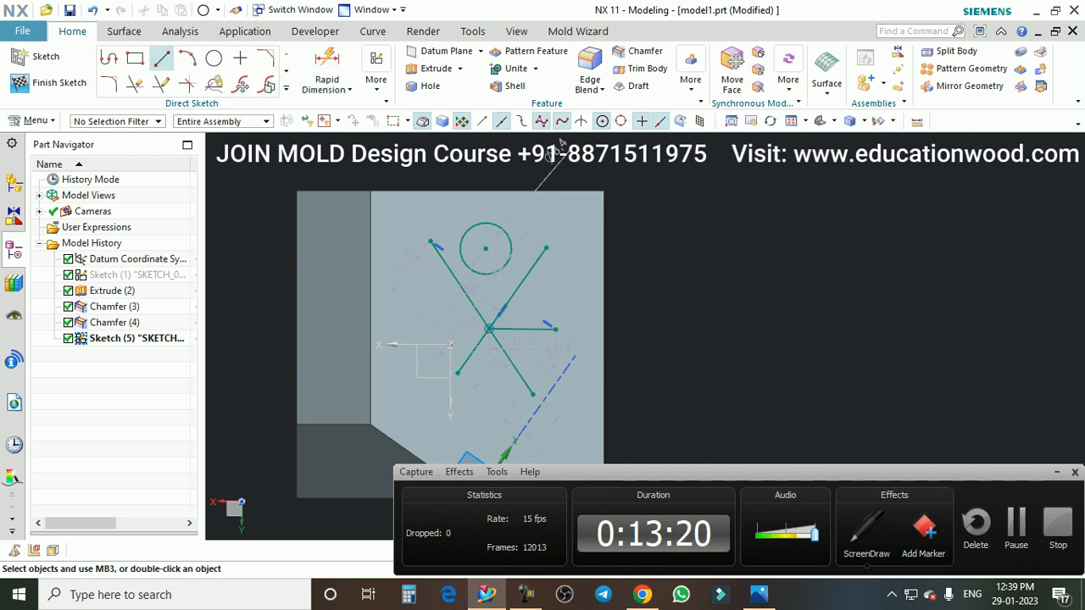
pyautogui.press('l')
pyautogui.scroll(3, 488, 227)
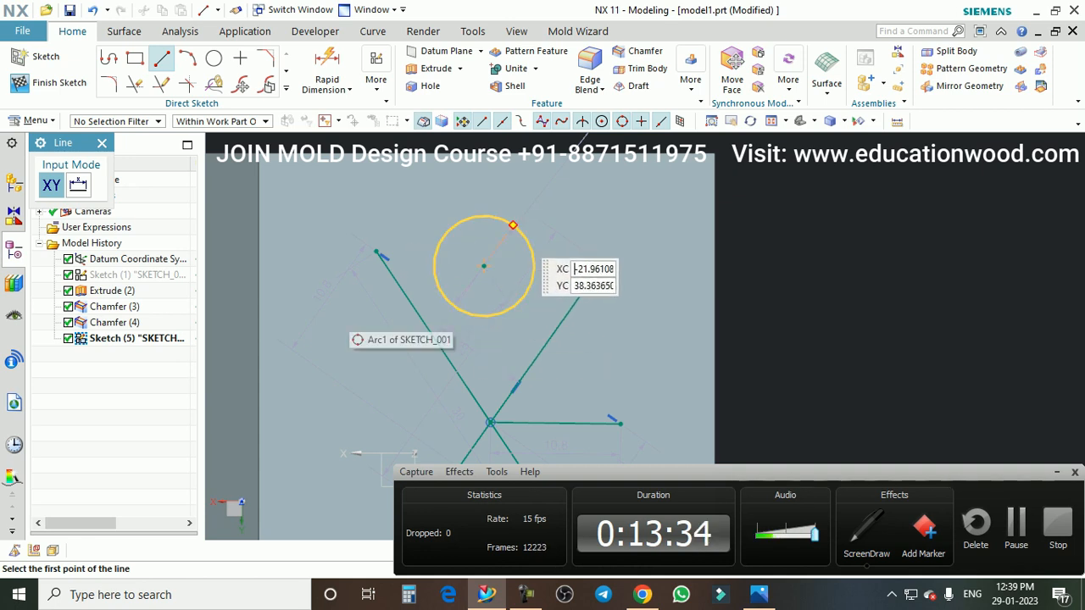
pyautogui.click(513, 226)
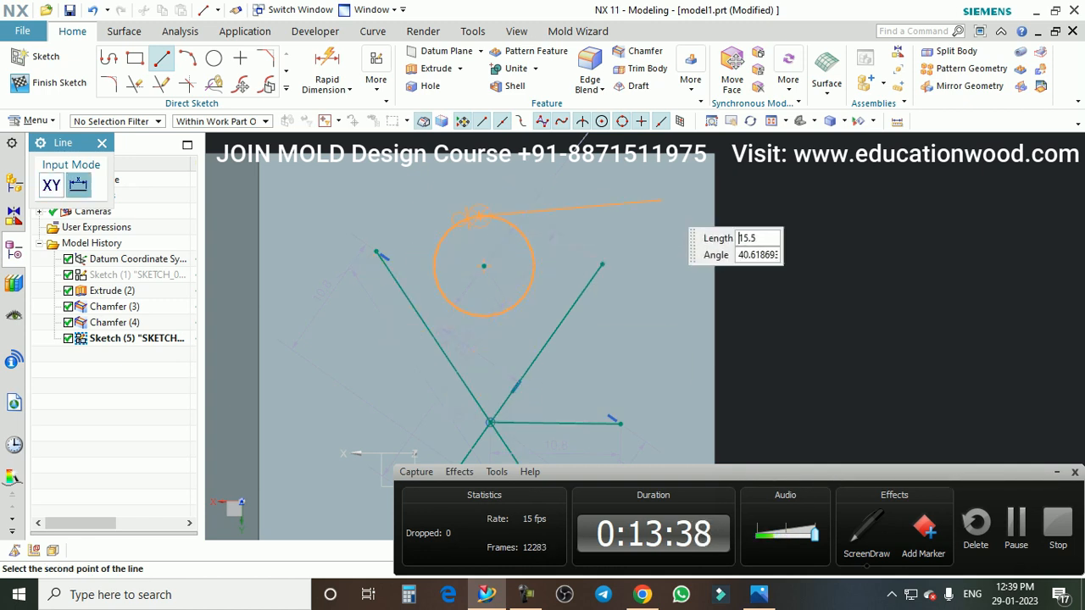
pyautogui.press('Escape')
pyautogui.scroll(-4, 632, 293)
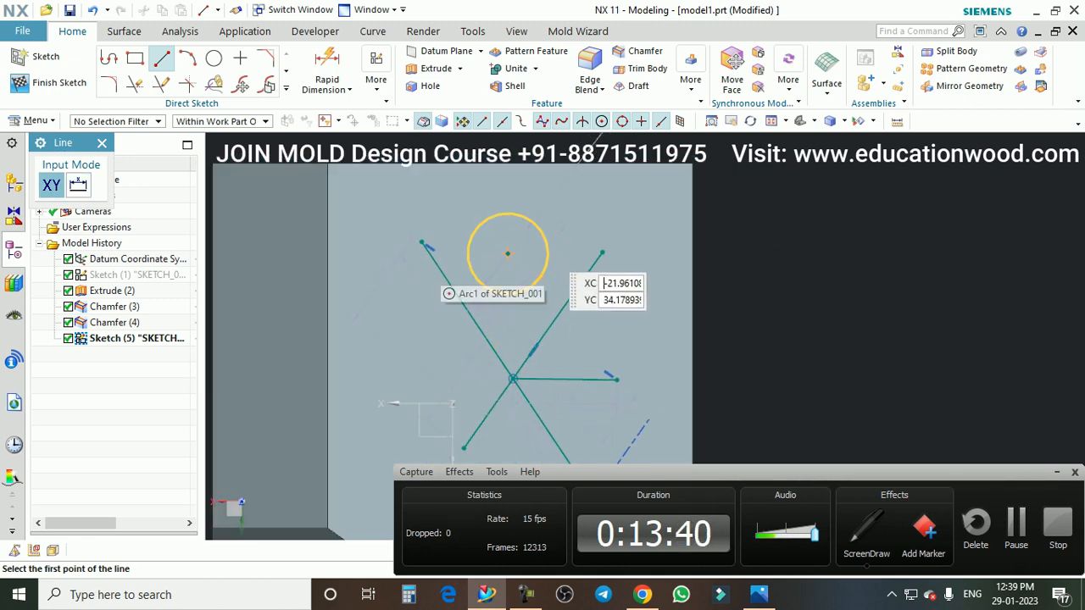
pyautogui.scroll(-3, 590, 157)
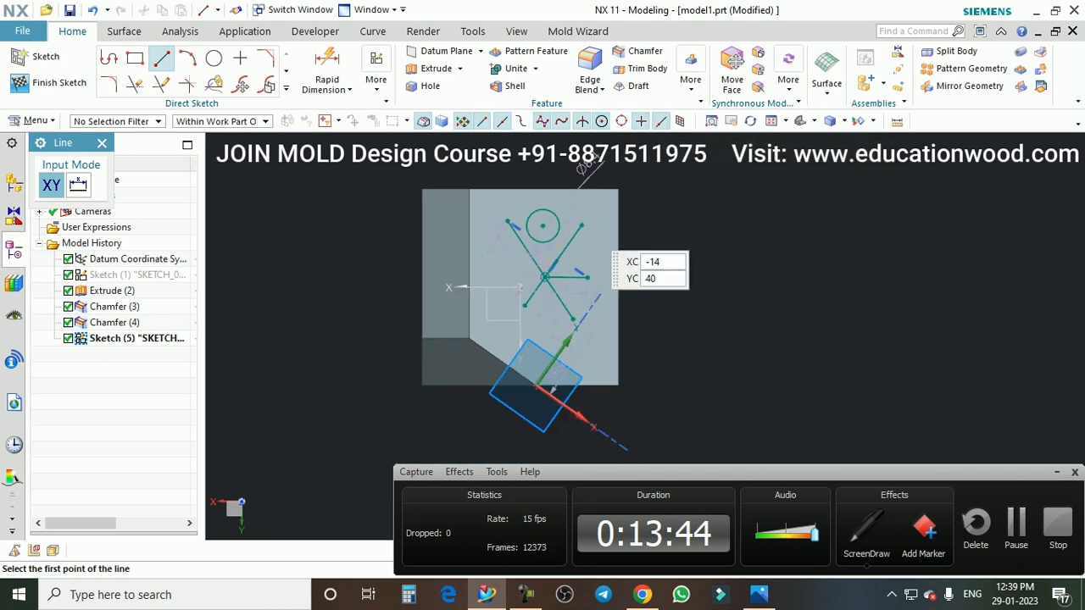
pyautogui.scroll(2, 520, 236)
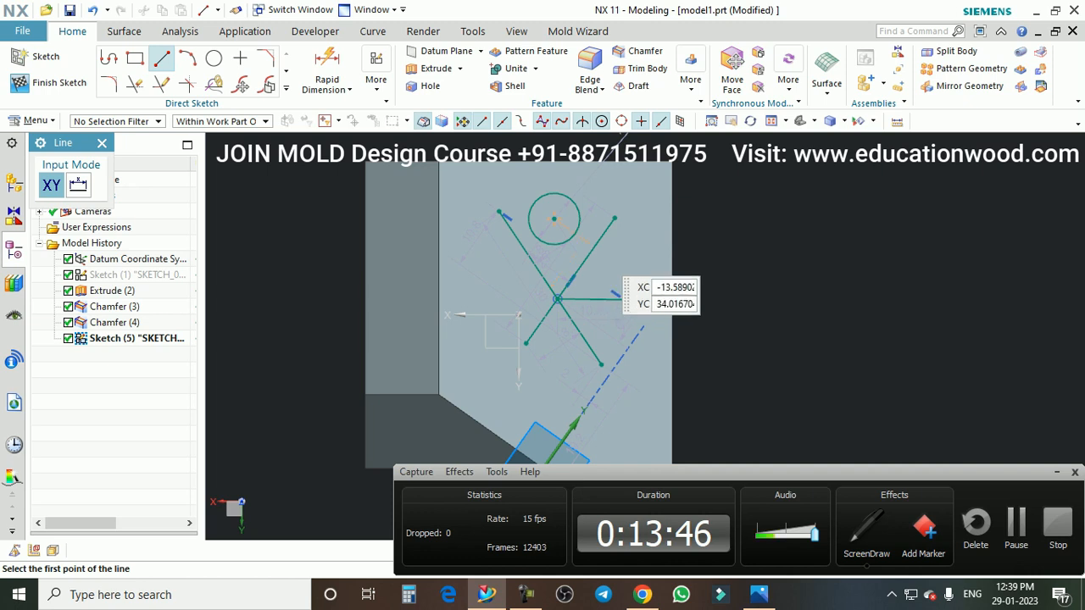
pyautogui.press('Escape')
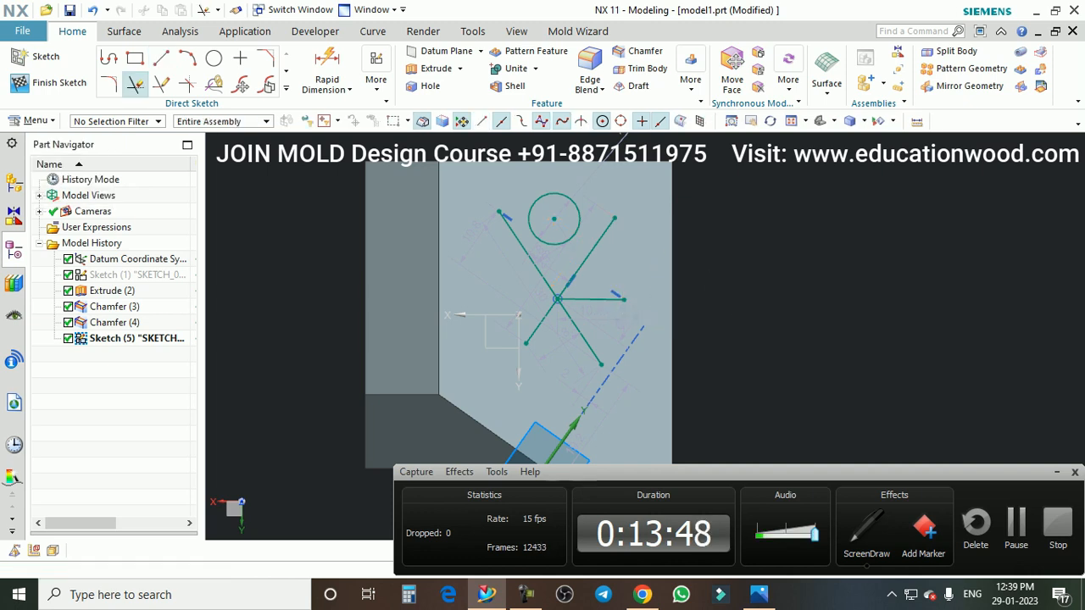
# Remove the sketched lines and the circle with Quick Trim, and delete the leftover point
pyautogui.click(135, 83)
pyautogui.click(257, 142)
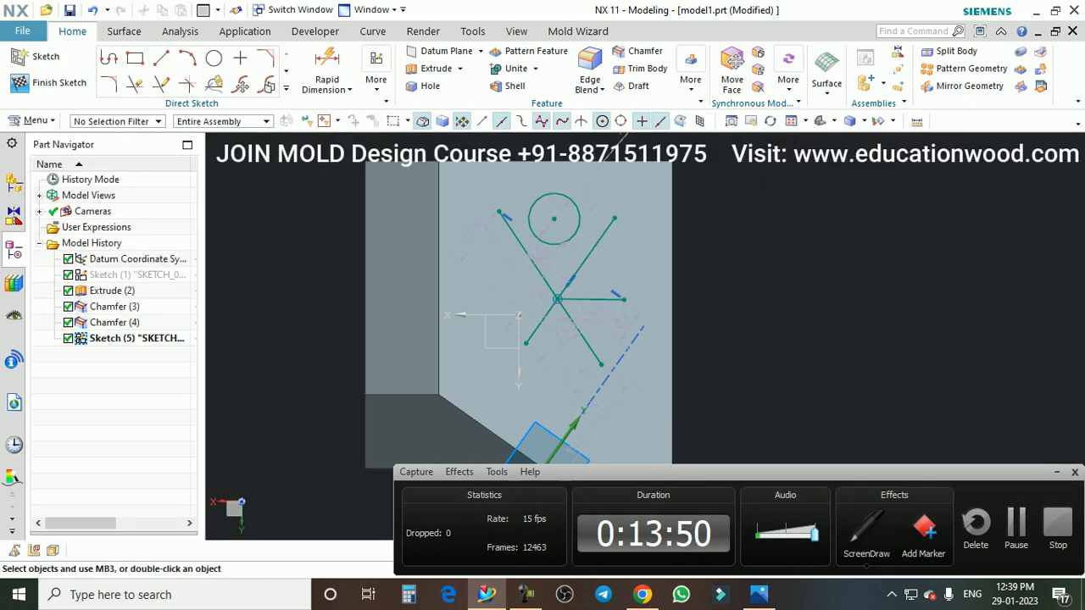
pyautogui.press('t')
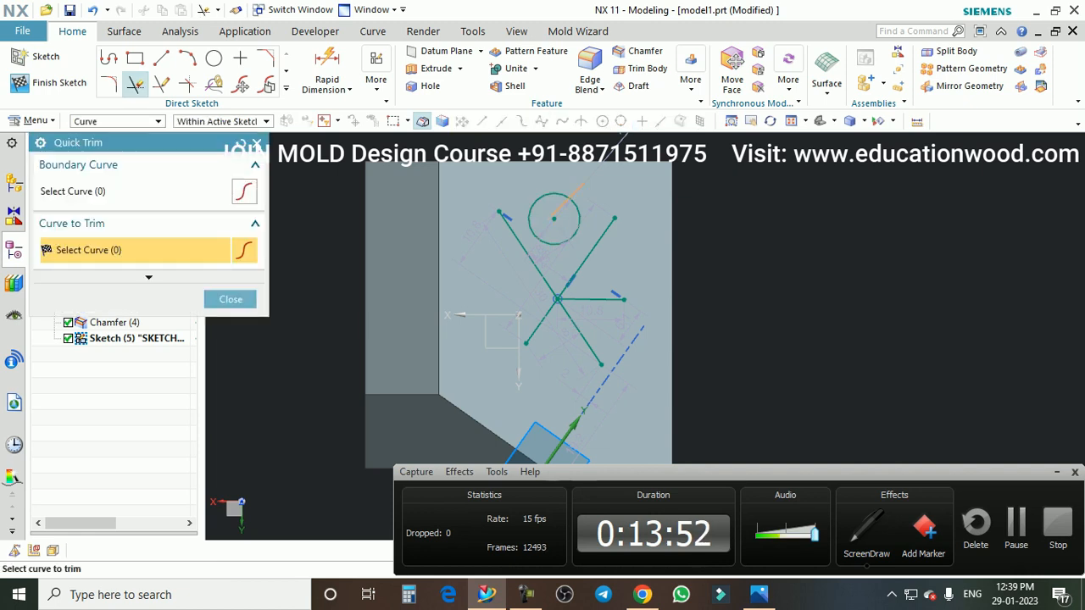
pyautogui.moveTo(572, 337); pyautogui.dragTo(522, 330)
pyautogui.scroll(-1, 595, 361)
pyautogui.scroll(1, 598, 398)
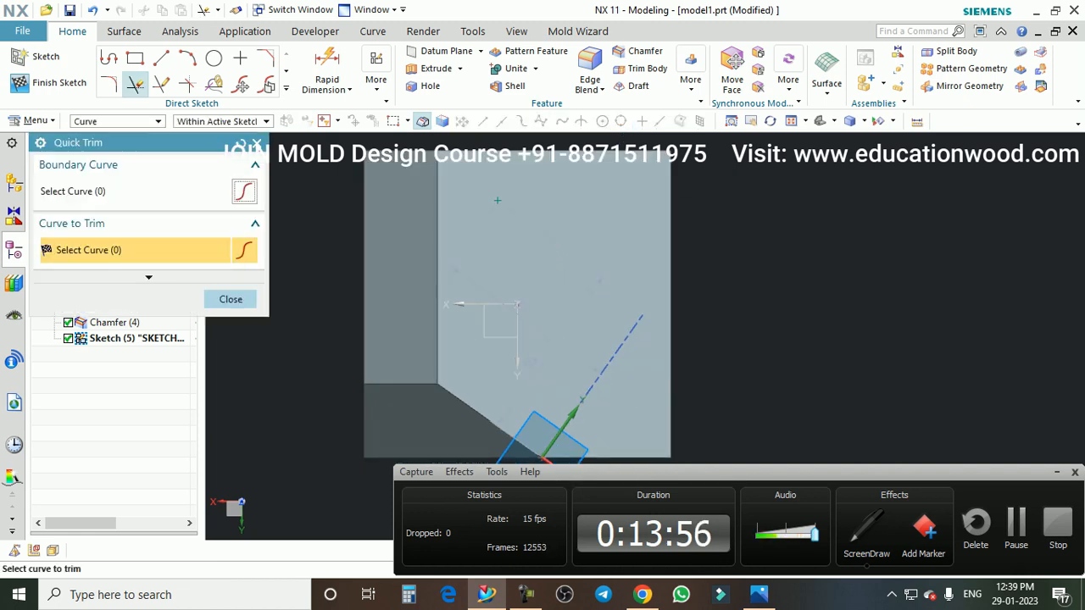
pyautogui.press('Escape')
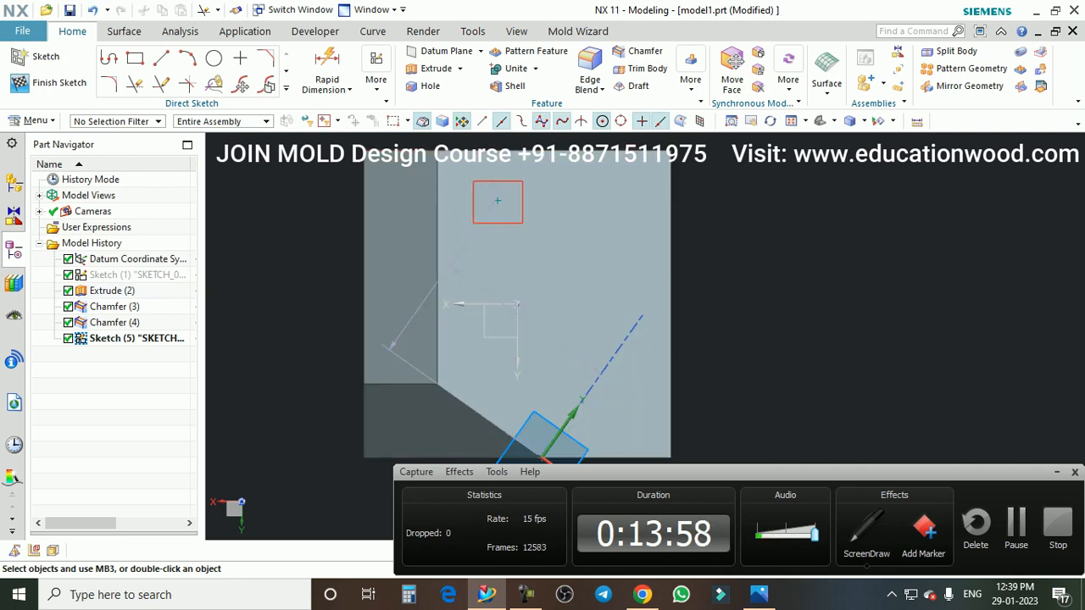
# Undo the curve removal, the entire top-face sketch and the latest corner chamfer
pyautogui.scroll(-1, 526, 246)
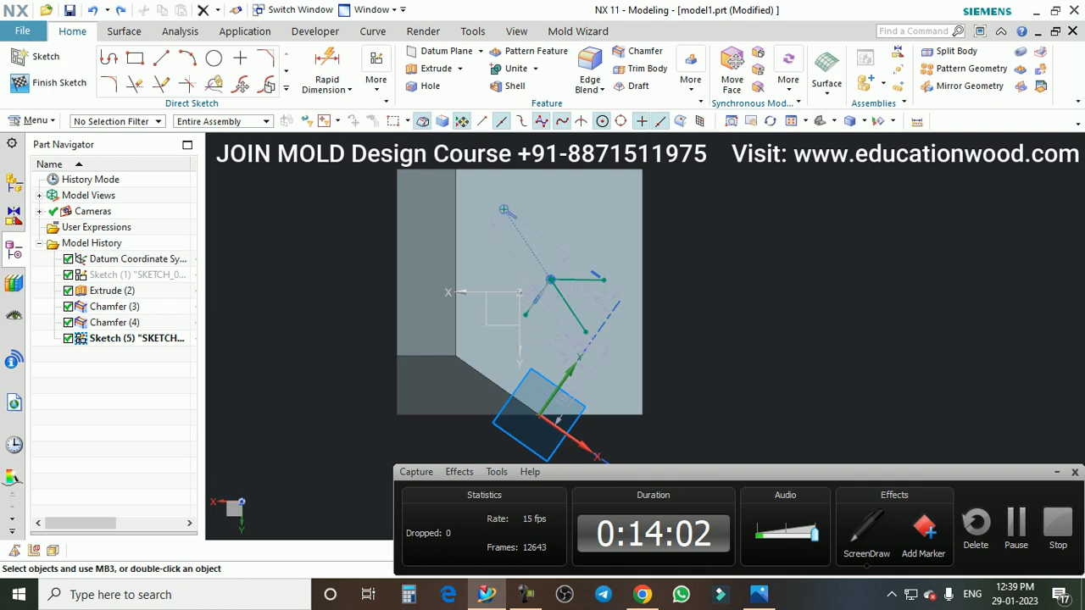
pyautogui.hotkey('ctrl', 'z')
pyautogui.hotkey('ctrl', 'z')
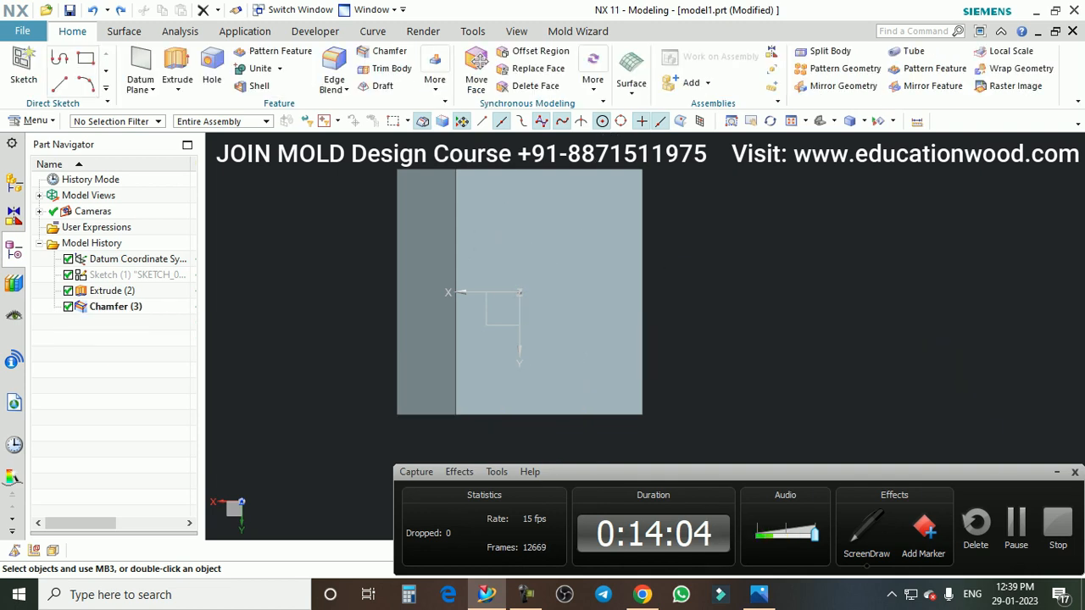
pyautogui.scroll(-3, 587, 320)
pyautogui.moveTo(586, 320)
pyautogui.mouseDown(button='middle')
pyautogui.moveTo(577, 237)
pyautogui.moveTo(644, 246)
pyautogui.moveTo(646, 304)
pyautogui.moveTo(594, 314)
pyautogui.moveTo(568, 280)
pyautogui.moveTo(593, 297)
pyautogui.mouseUp(button='middle')
pyautogui.scroll(-2, 646, 304)
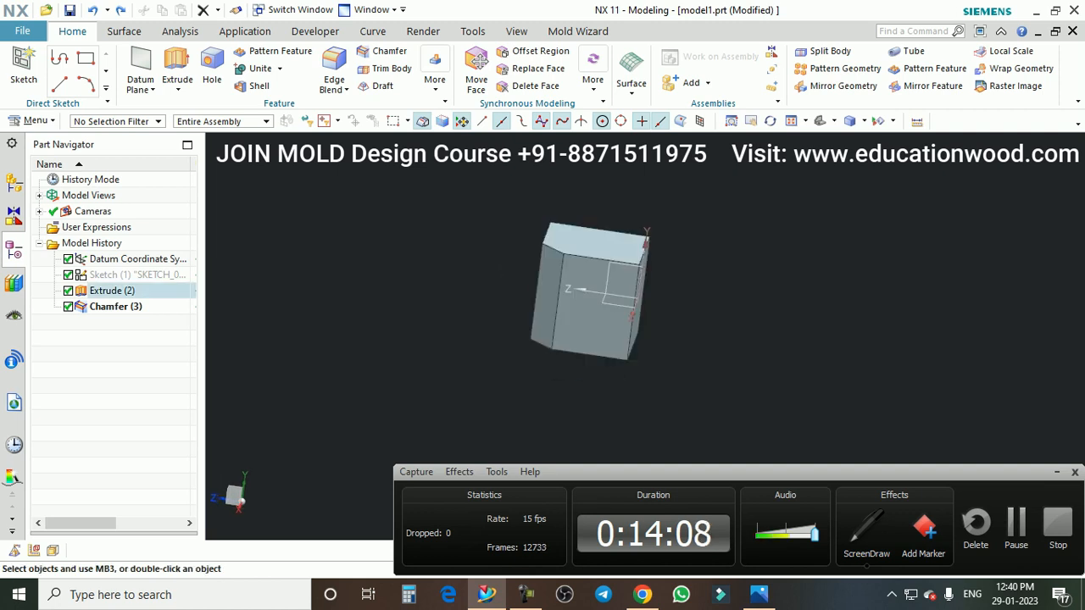
pyautogui.scroll(1, 703, 202)
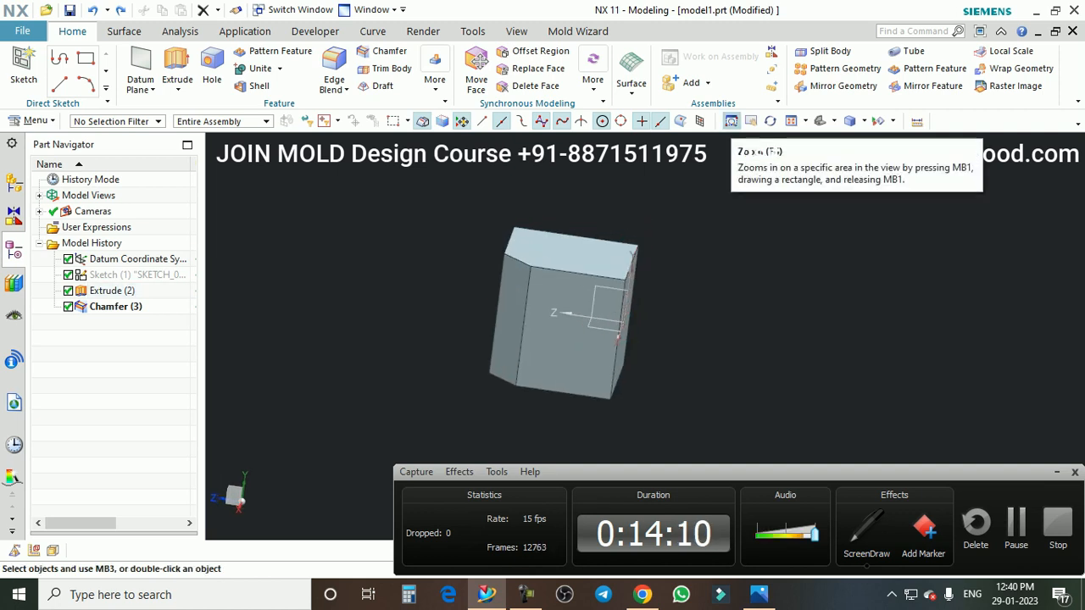
# Demonstrate the Zoom tool by zooming in on rectangular areas around the chamfered cube, leaving the tool at the end
pyautogui.click(731, 121)
pyautogui.scroll(-1, 634, 243)
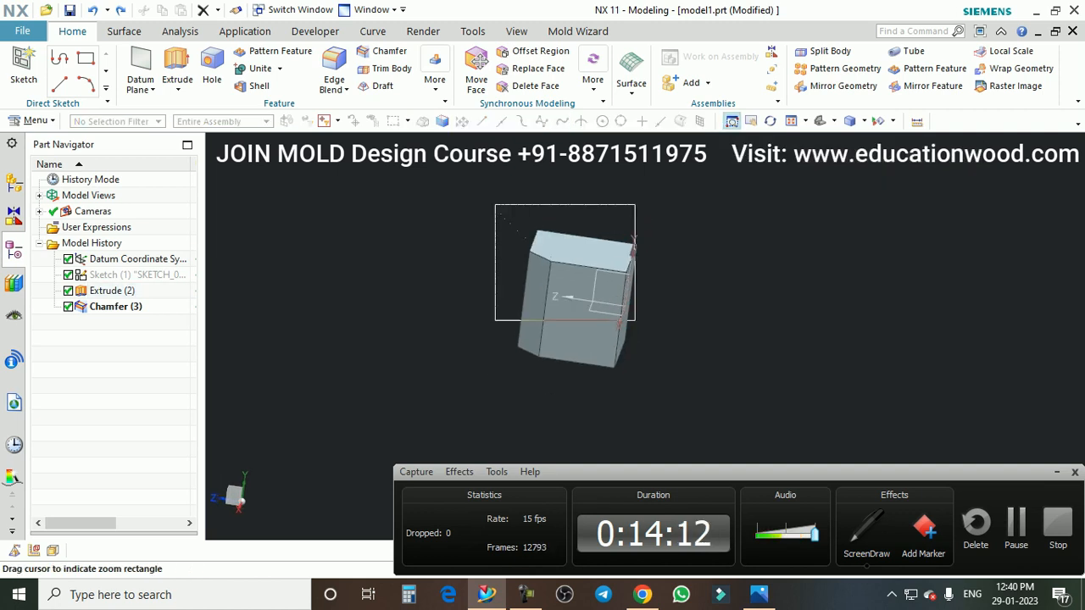
pyautogui.moveTo(635, 319); pyautogui.dragTo(753, 400)
pyautogui.scroll(-2, 556, 275)
pyautogui.scroll(1, 598, 264)
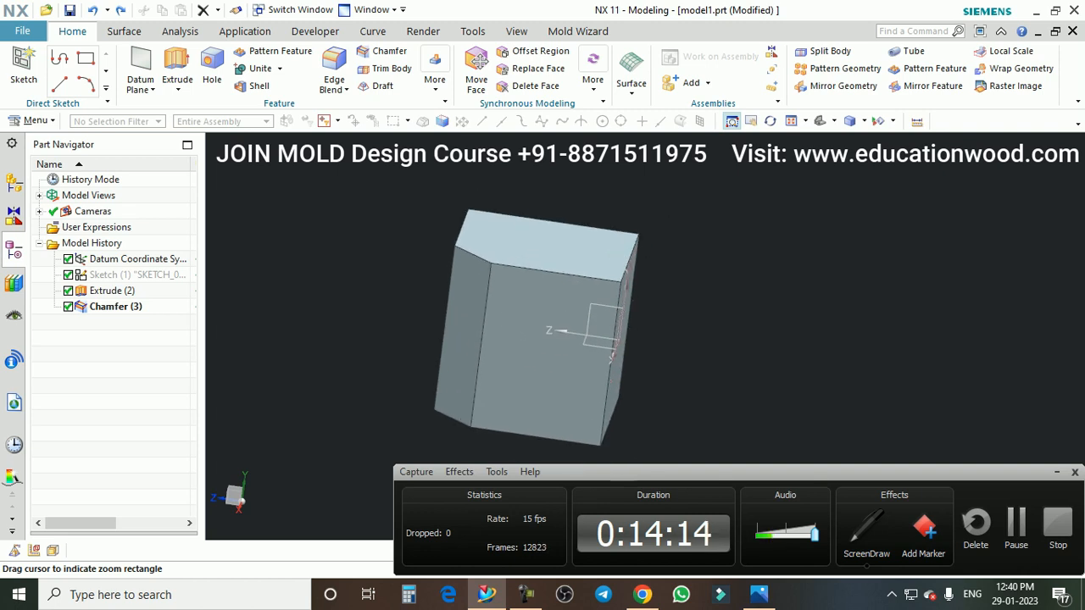
pyautogui.scroll(7, 601, 264)
pyautogui.scroll(-3, 601, 279)
pyautogui.scroll(2, 673, 189)
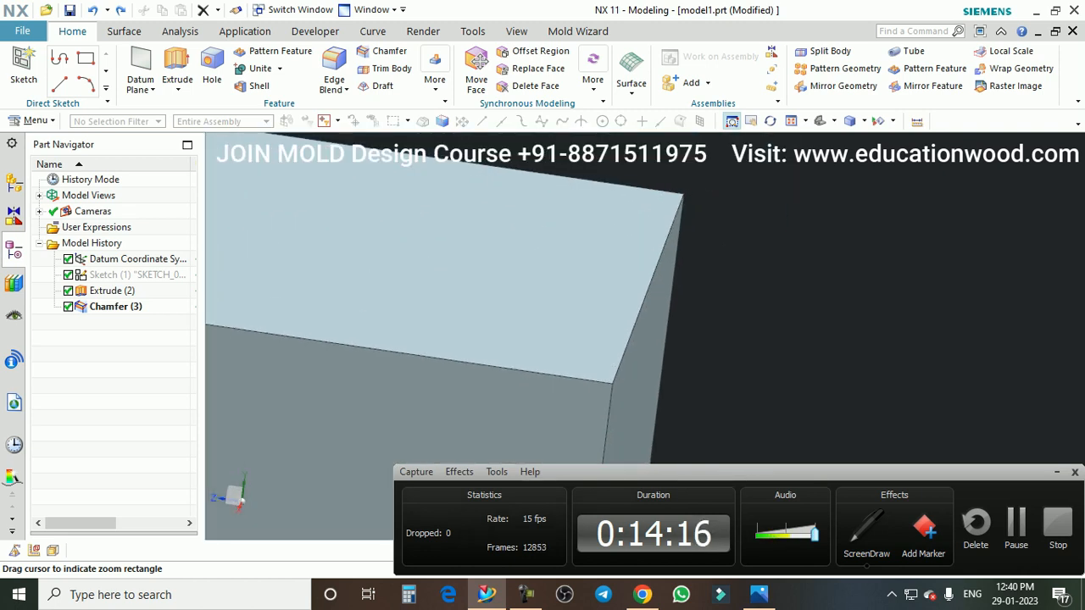
pyautogui.scroll(-5, 661, 220)
pyautogui.scroll(1, 649, 264)
pyautogui.moveTo(613, 257); pyautogui.dragTo(694, 325)
pyautogui.press('Escape')
pyautogui.scroll(-7, 614, 270)
pyautogui.scroll(-6, 618, 247)
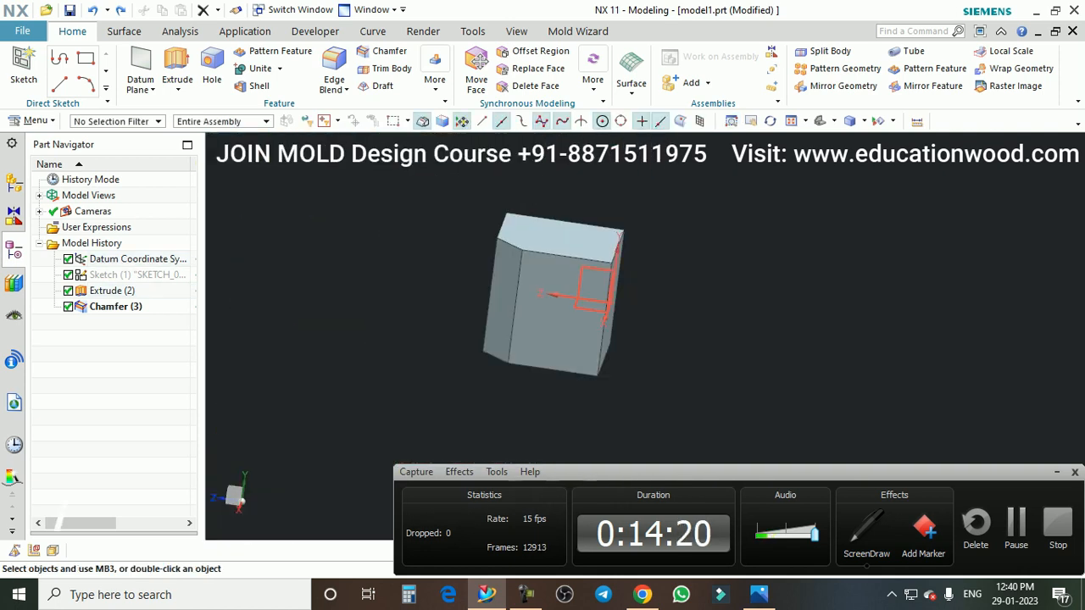
pyautogui.scroll(9, 611, 246)
pyautogui.scroll(-4, 610, 247)
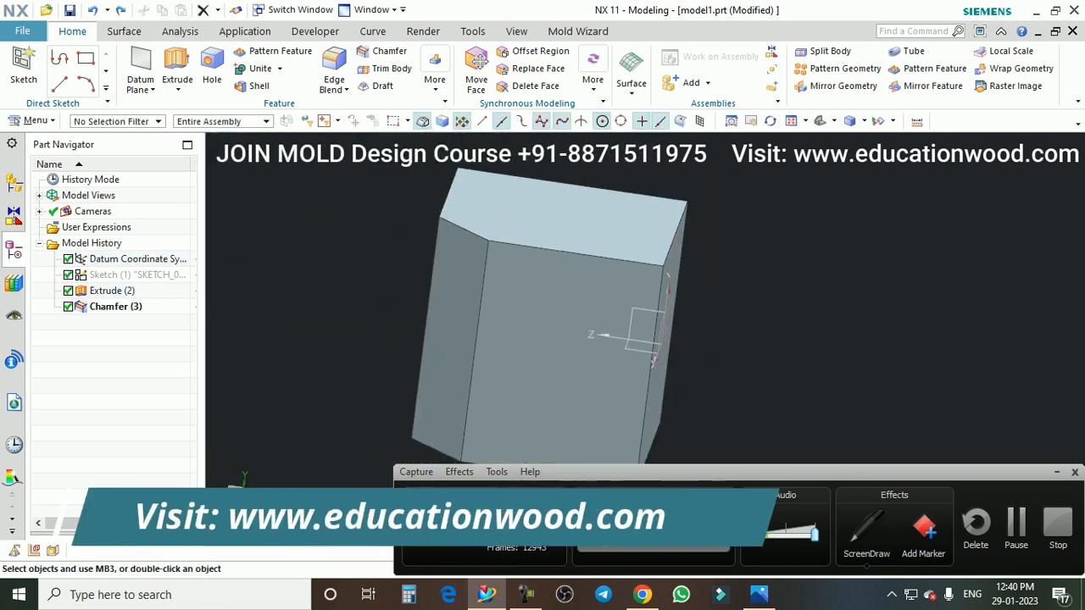
# Demonstrate the Pan tool by shifting the chamfered cube around the graphics area
pyautogui.click(751, 121)
pyautogui.moveTo(643, 220); pyautogui.dragTo(708, 209)
pyautogui.moveTo(708, 208); pyautogui.dragTo(377, 312, button='middle')
pyautogui.moveTo(377, 312); pyautogui.dragTo(662, 305)
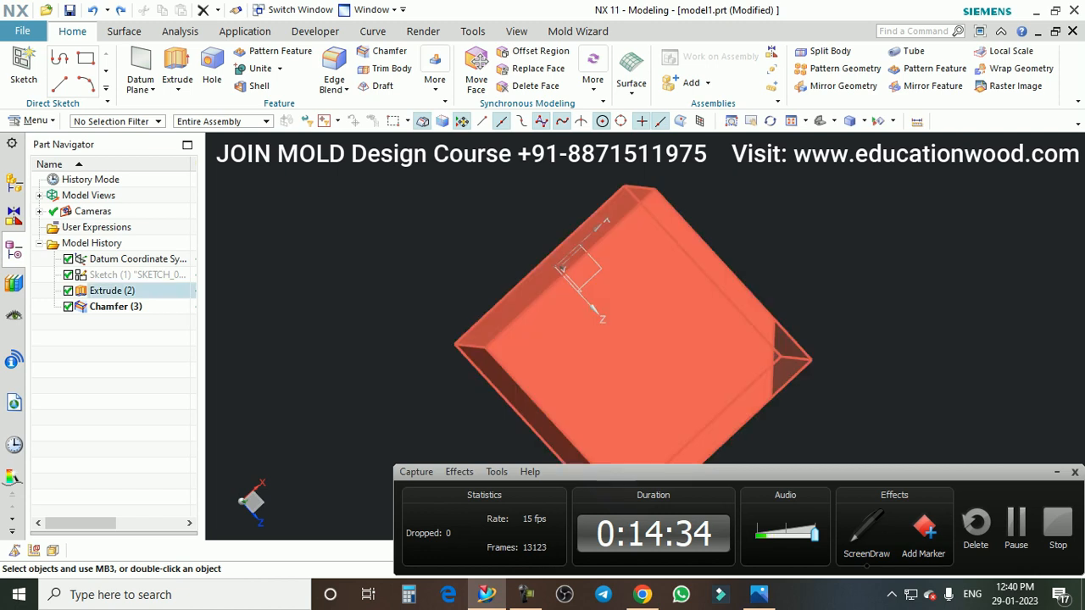
# Demonstrate the Rotate tool by turning the chamfered cube to view several of its faces, and leave the tool
pyautogui.scroll(-2, 682, 289)
pyautogui.moveTo(682, 288); pyautogui.dragTo(628, 310, button='middle')
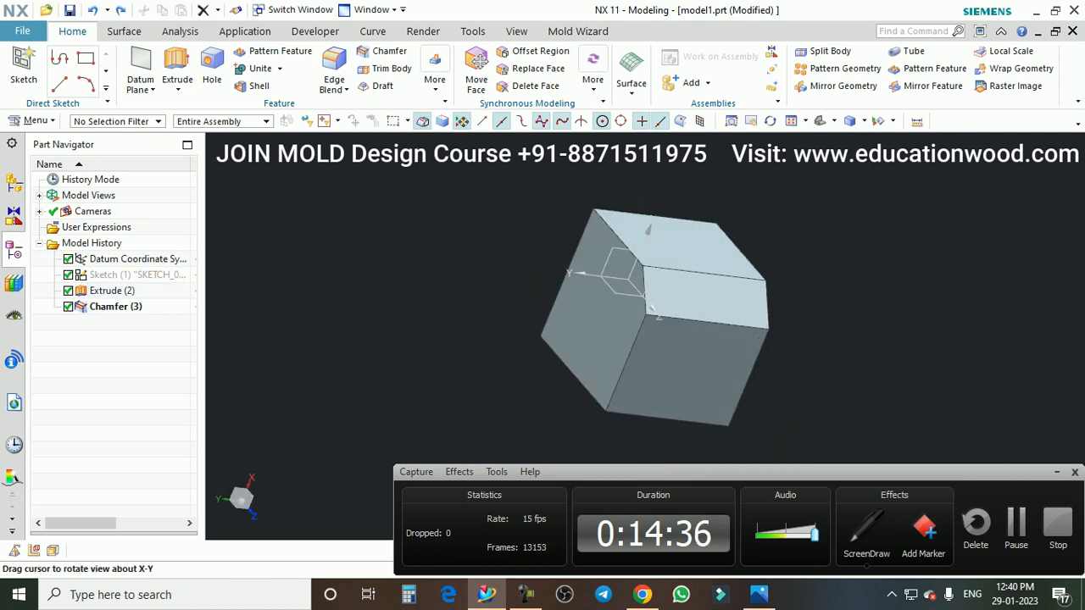
pyautogui.moveTo(651, 303); pyautogui.dragTo(630, 343, button='middle')
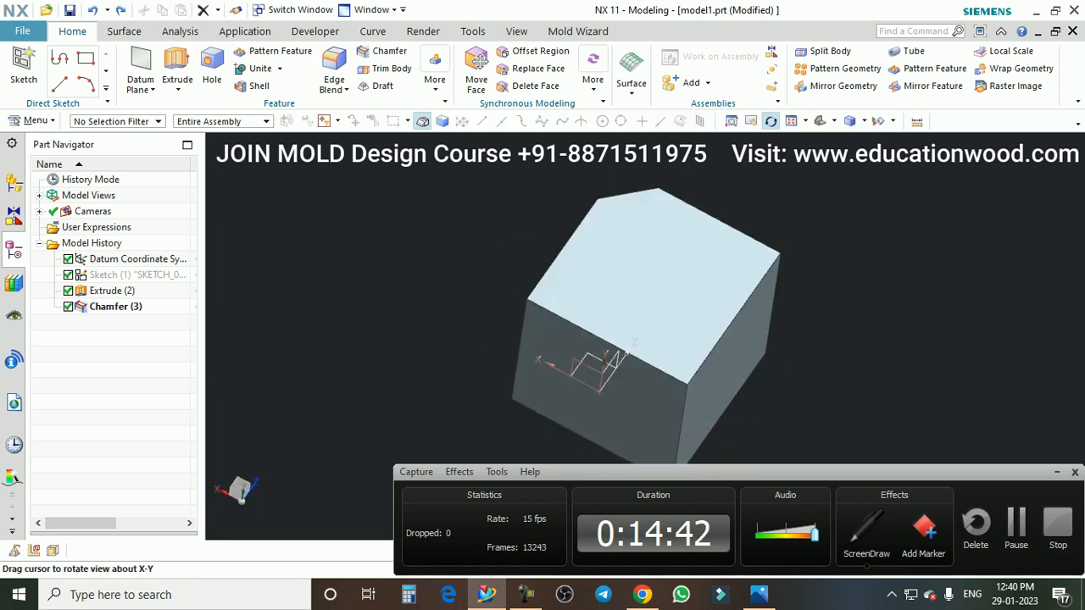
pyautogui.moveTo(644, 254); pyautogui.dragTo(678, 326)
pyautogui.moveTo(776, 288); pyautogui.dragTo(809, 382)
pyautogui.scroll(-1, 673, 279)
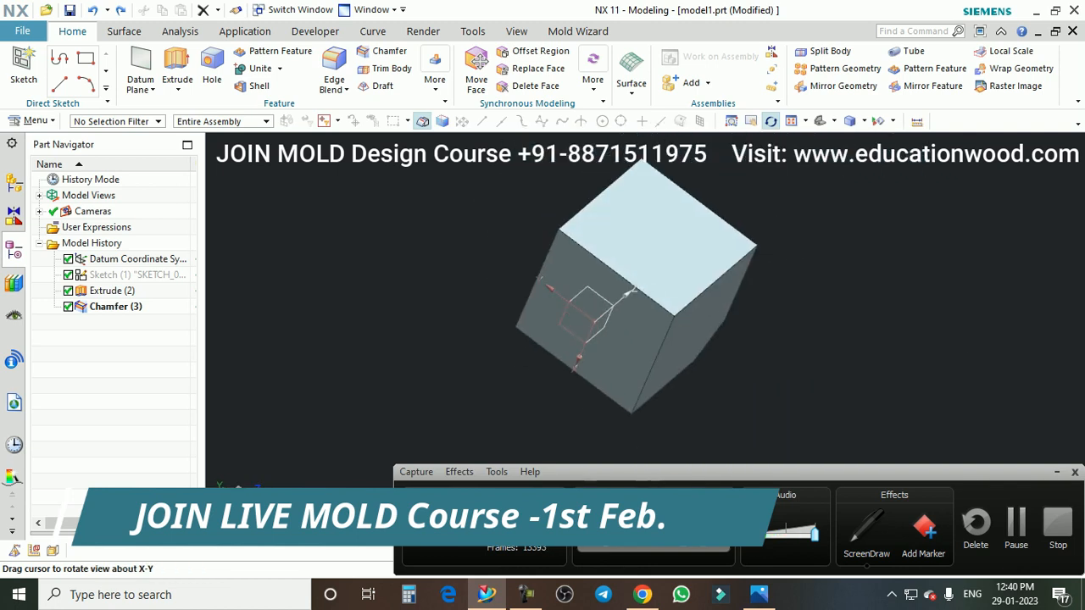
pyautogui.moveTo(674, 279); pyautogui.dragTo(657, 290)
pyautogui.press('Escape')
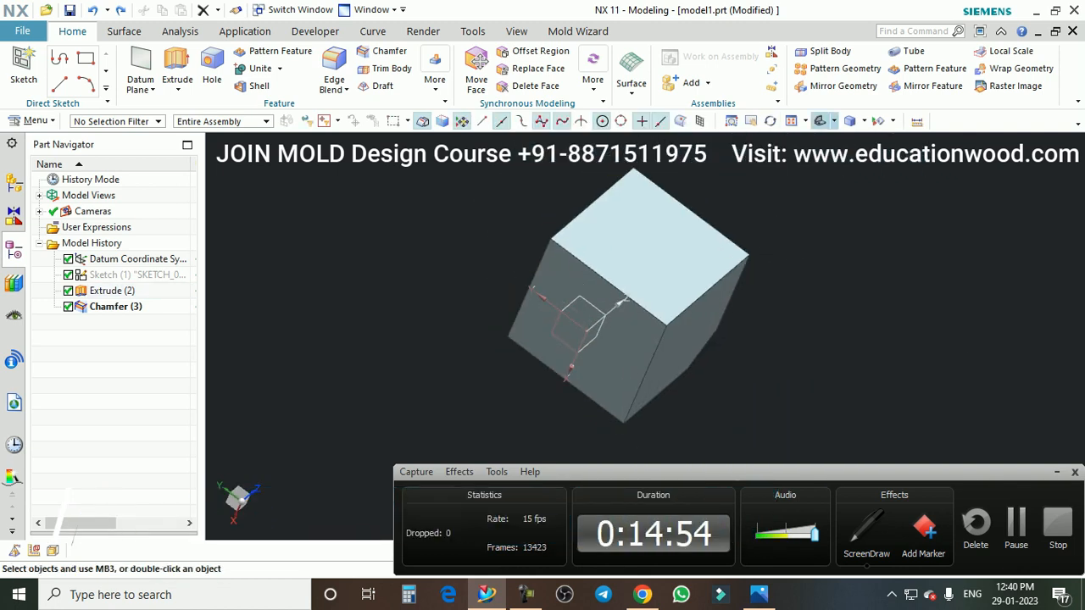
# Orient the model to the preset trimetric and isometric views
pyautogui.click(835, 121)
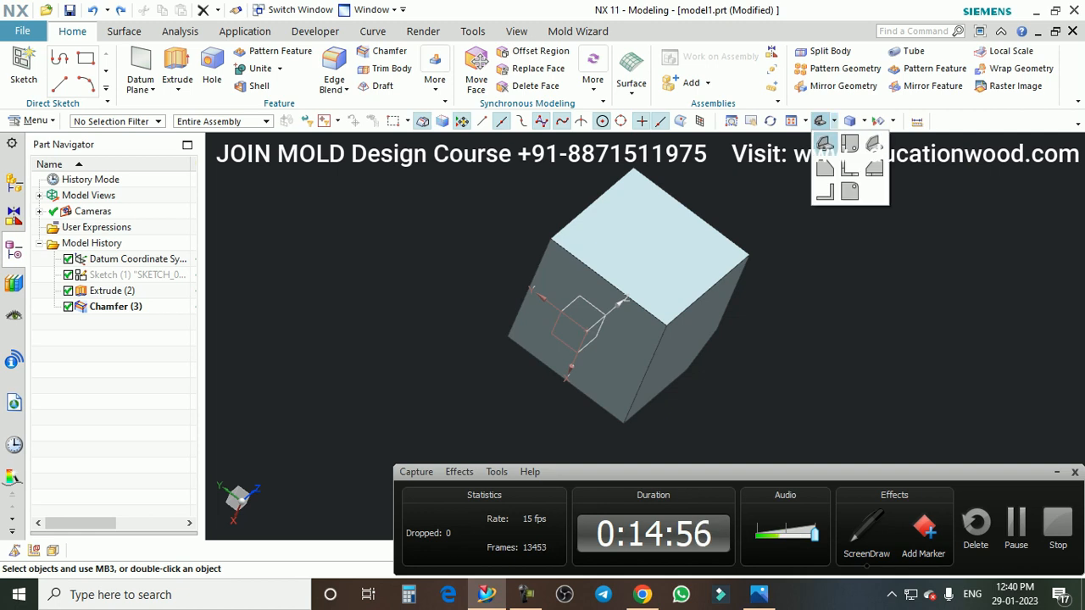
pyautogui.click(825, 144)
pyautogui.click(835, 120)
pyautogui.click(825, 145)
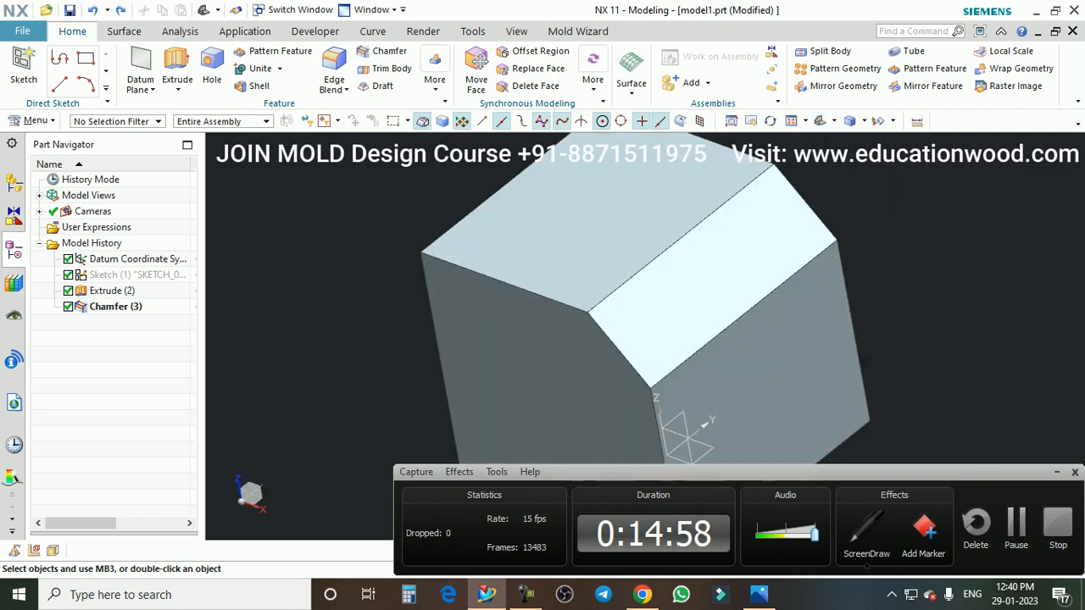
pyautogui.click(834, 120)
pyautogui.click(825, 144)
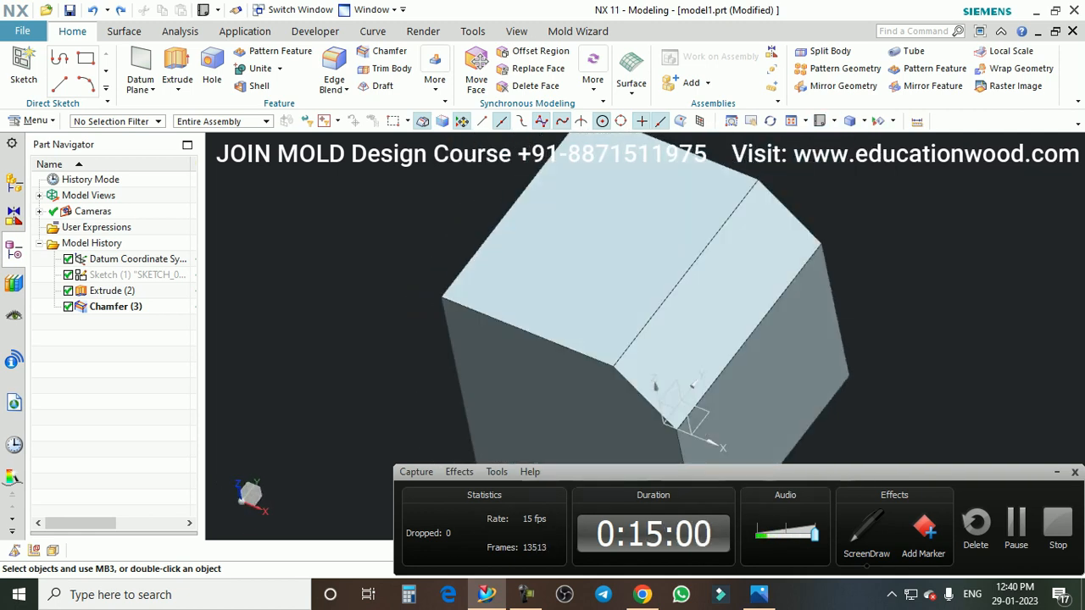
# Orient the work view to the Front and Bottom standard views, and turn the cube back to an angled view
pyautogui.click(834, 120)
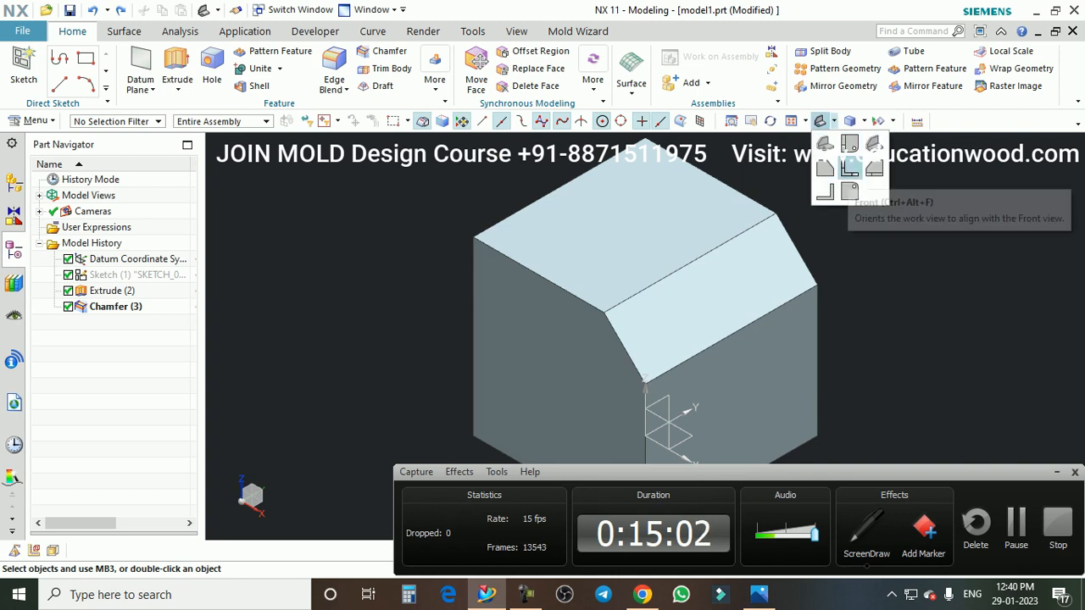
pyautogui.click(846, 173)
pyautogui.click(835, 120)
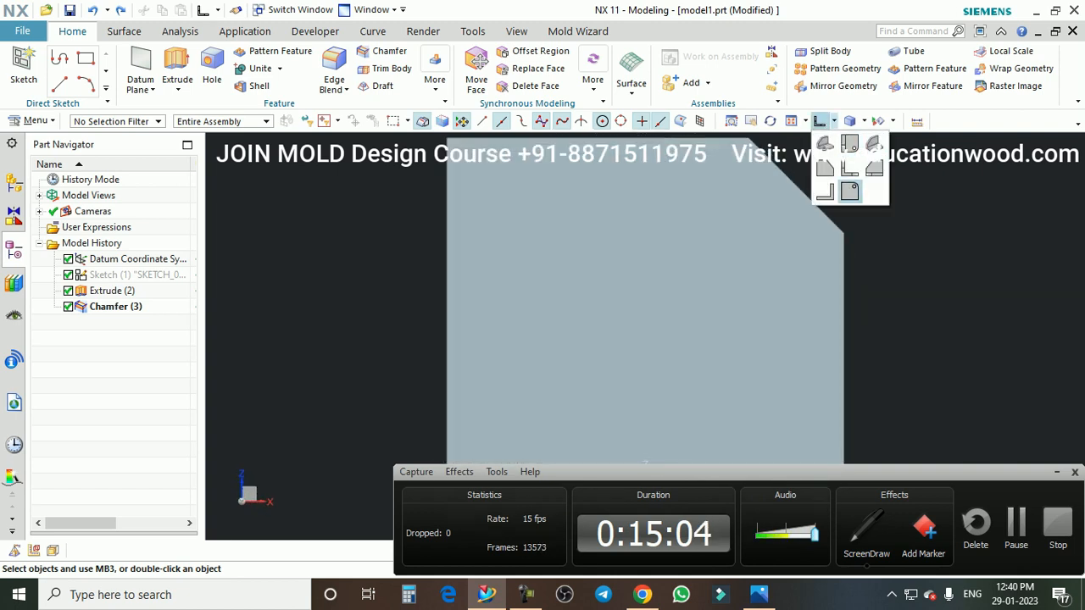
pyautogui.click(850, 192)
pyautogui.scroll(-5, 725, 243)
pyautogui.moveTo(712, 244); pyautogui.dragTo(678, 293, button='middle')
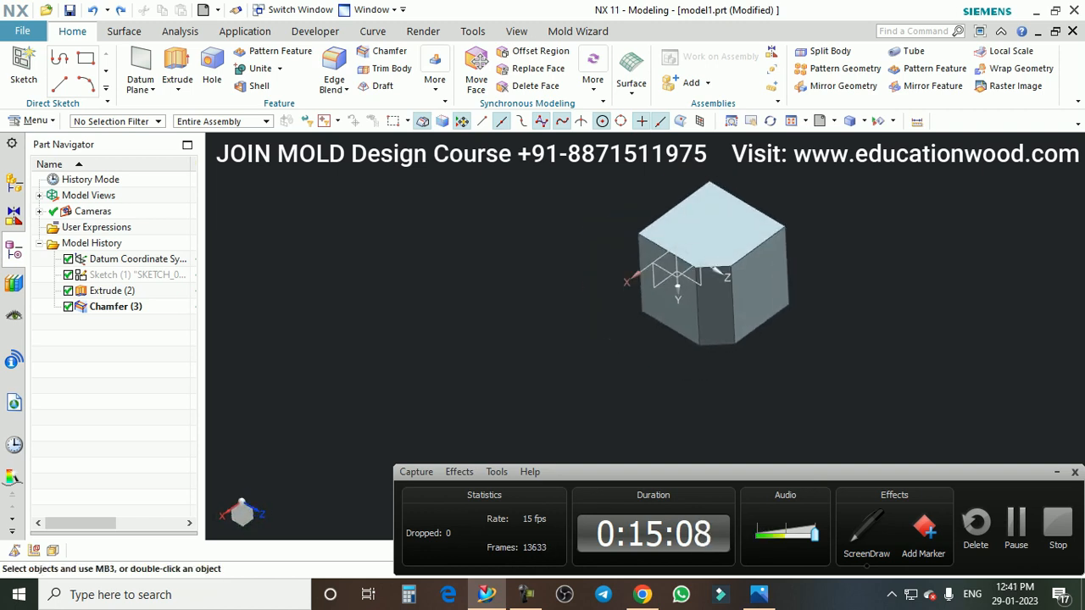
# Try the rendering styles on the cube, switching to Static Wireframe and viewing its edges from several angles
pyautogui.click(856, 120)
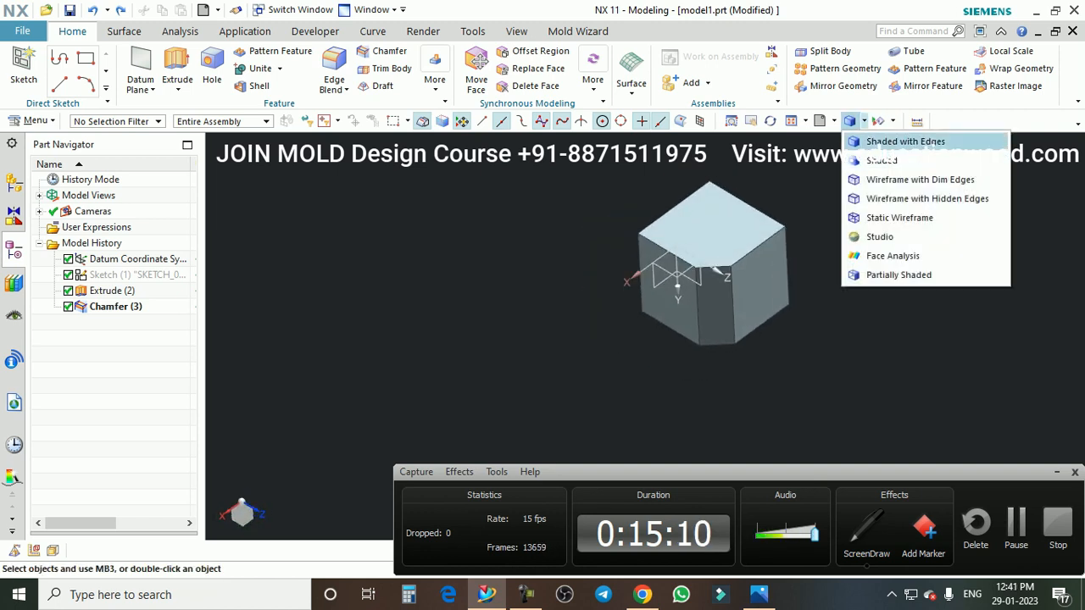
pyautogui.click(894, 138)
pyautogui.click(863, 121)
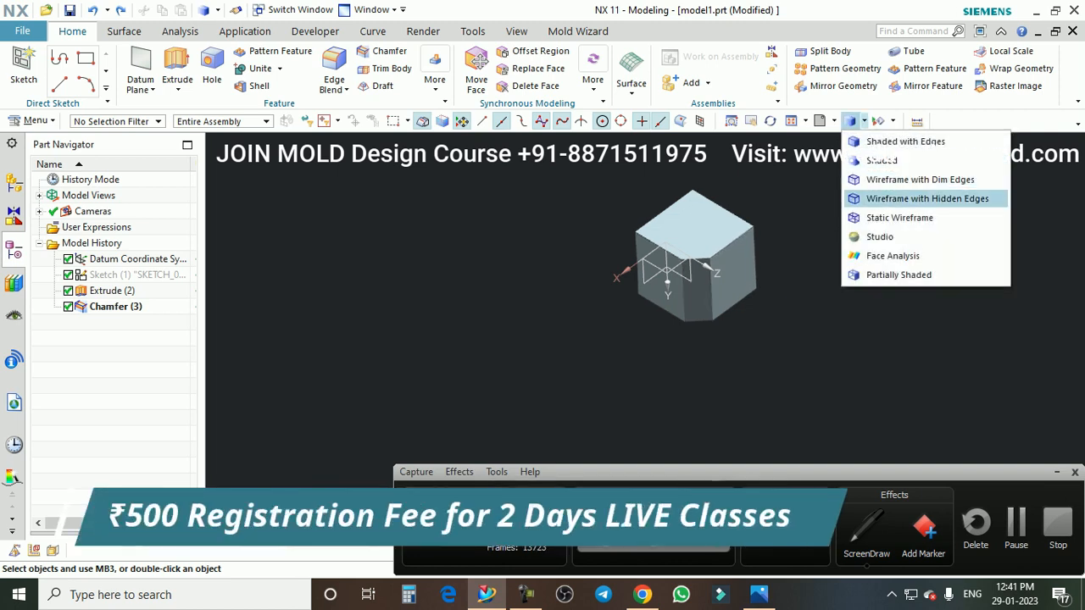
pyautogui.click(900, 218)
pyautogui.scroll(-3, 682, 278)
pyautogui.moveTo(682, 278)
pyautogui.mouseDown(button='middle')
pyautogui.moveTo(653, 254)
pyautogui.moveTo(669, 267)
pyautogui.mouseUp(button='middle')
pyautogui.click(864, 120)
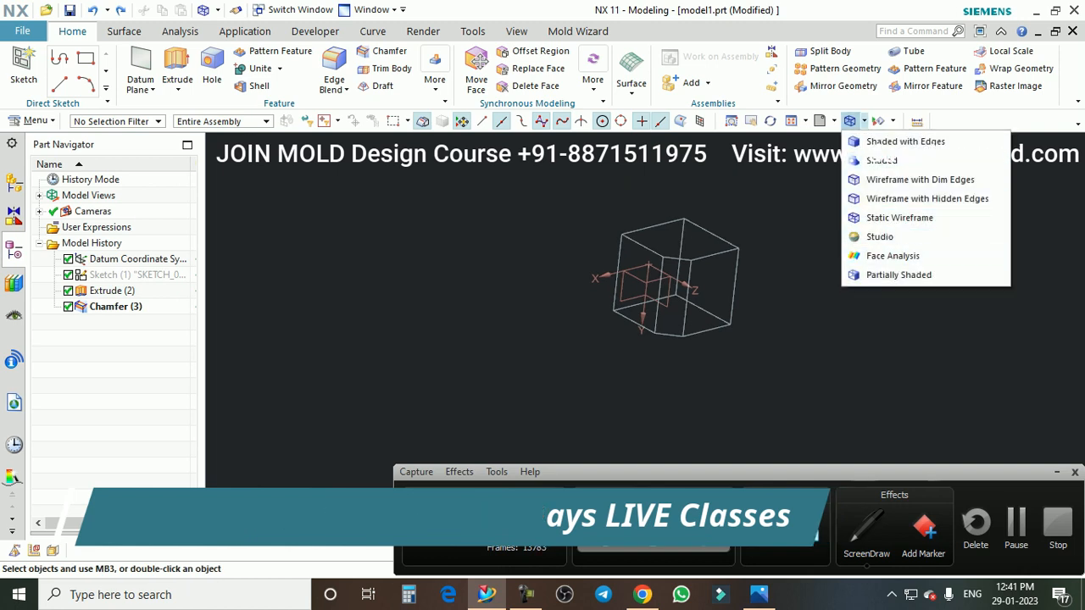
pyautogui.press('Escape')
pyautogui.scroll(2, 703, 269)
pyautogui.scroll(-1, 696, 277)
pyautogui.moveTo(696, 277)
pyautogui.mouseDown(button='middle')
pyautogui.moveTo(665, 254)
pyautogui.moveTo(682, 272)
pyautogui.mouseUp(button='middle')
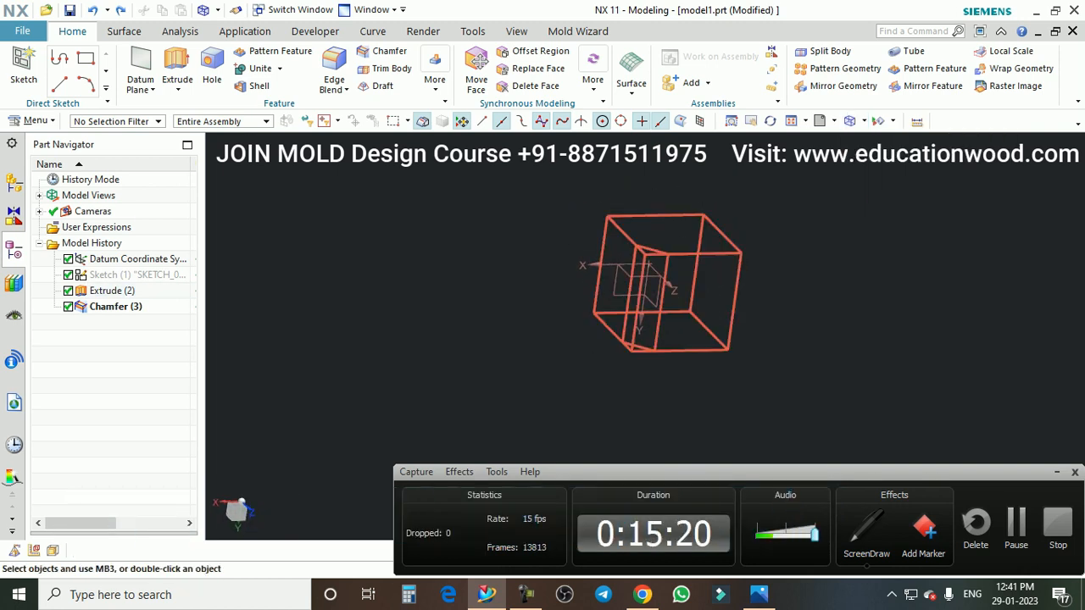
# Set the model's rendering style back to Shaded with Edges
pyautogui.rightClick(813, 224)
pyautogui.scroll(-2, 703, 250)
pyautogui.scroll(2, 703, 263)
pyautogui.moveTo(702, 250); pyautogui.dragTo(702, 224, button='middle')
pyautogui.click(864, 120)
pyautogui.click(886, 141)
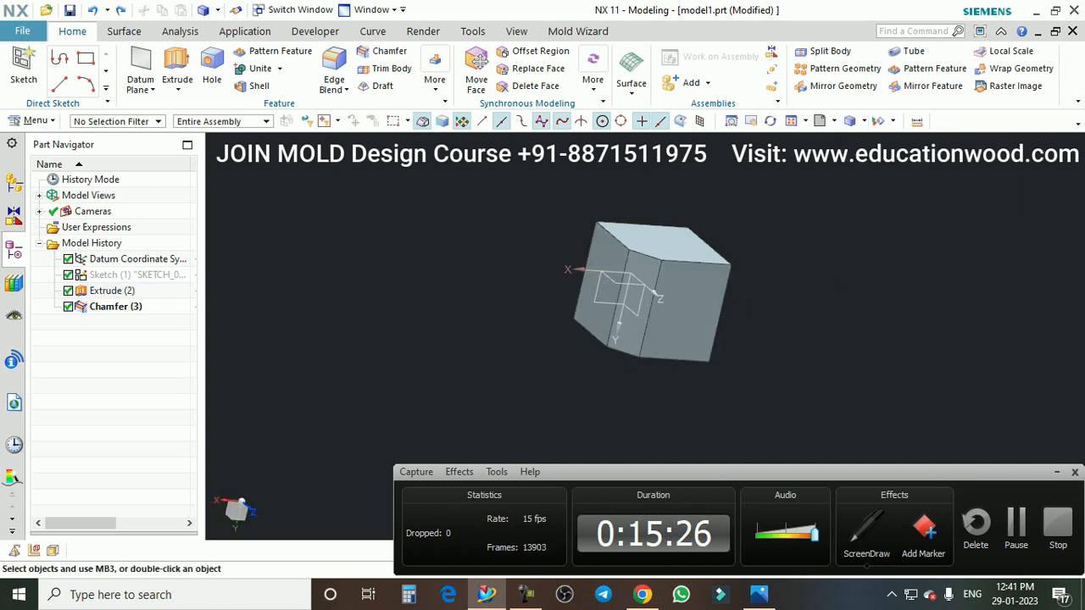
pyautogui.scroll(2, 664, 222)
pyautogui.scroll(-1, 664, 222)
pyautogui.moveTo(664, 222); pyautogui.dragTo(712, 262, button='middle')
pyautogui.scroll(-1, 712, 258)
pyautogui.scroll(1, 739, 260)
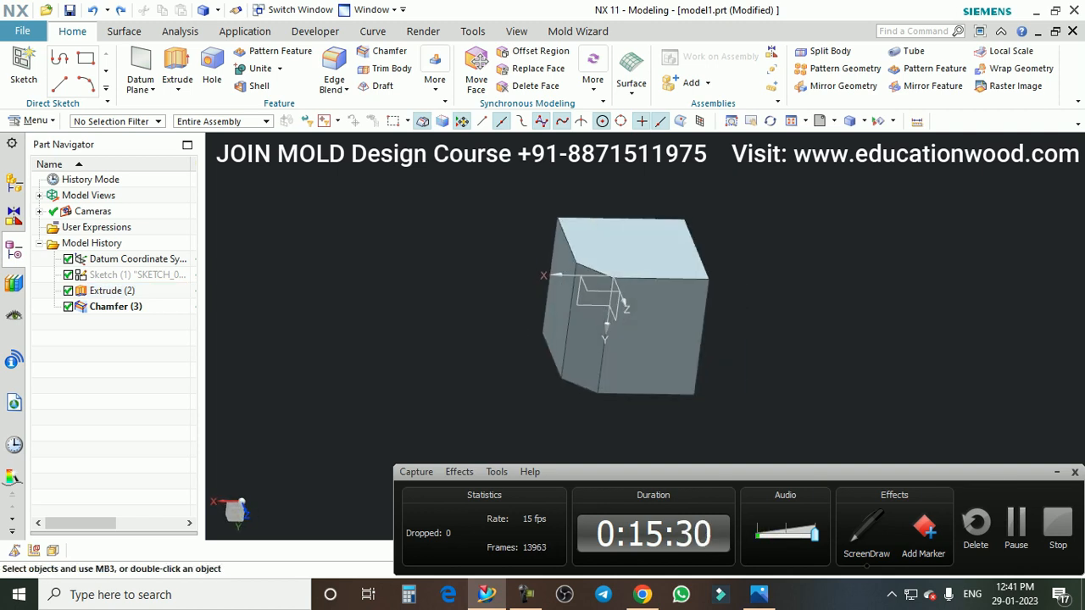
pyautogui.scroll(-1, 612, 322)
pyautogui.scroll(1, 718, 309)
pyautogui.scroll(-1, 598, 339)
pyautogui.scroll(1, 712, 322)
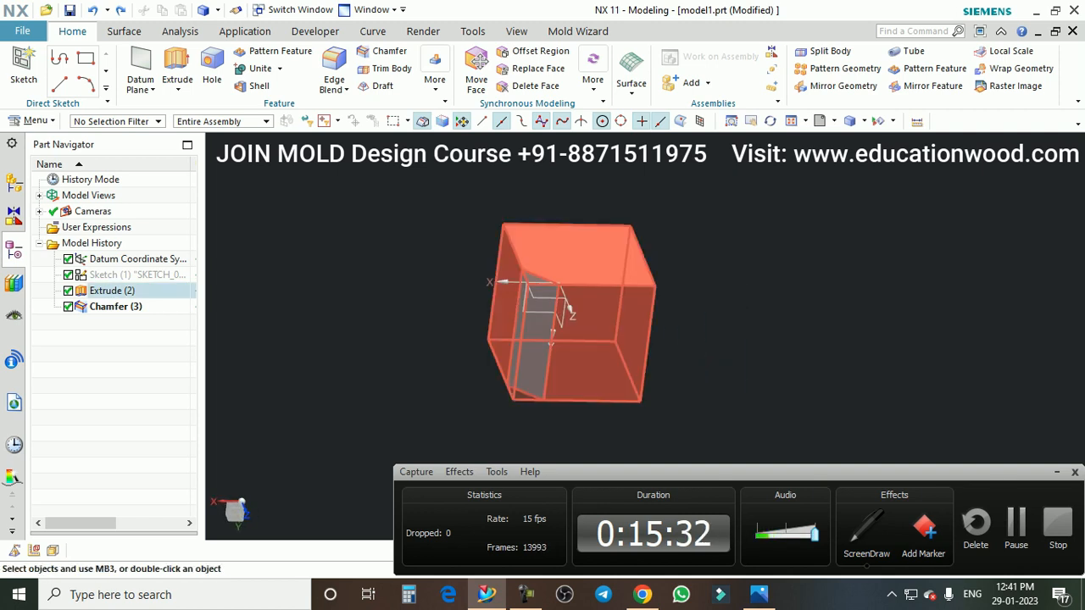
pyautogui.scroll(-1, 610, 339)
pyautogui.scroll(1, 648, 326)
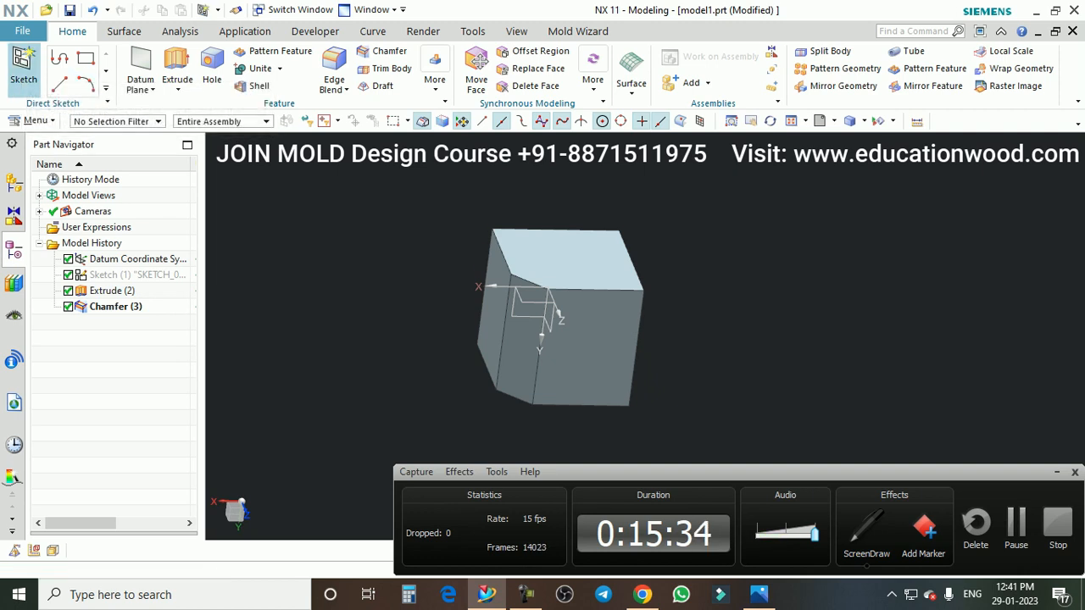
# Start a sketch on the cube's top face and draw a rectangle inside it with the two-point method
pyautogui.click(23, 67)
pyautogui.press('Return')
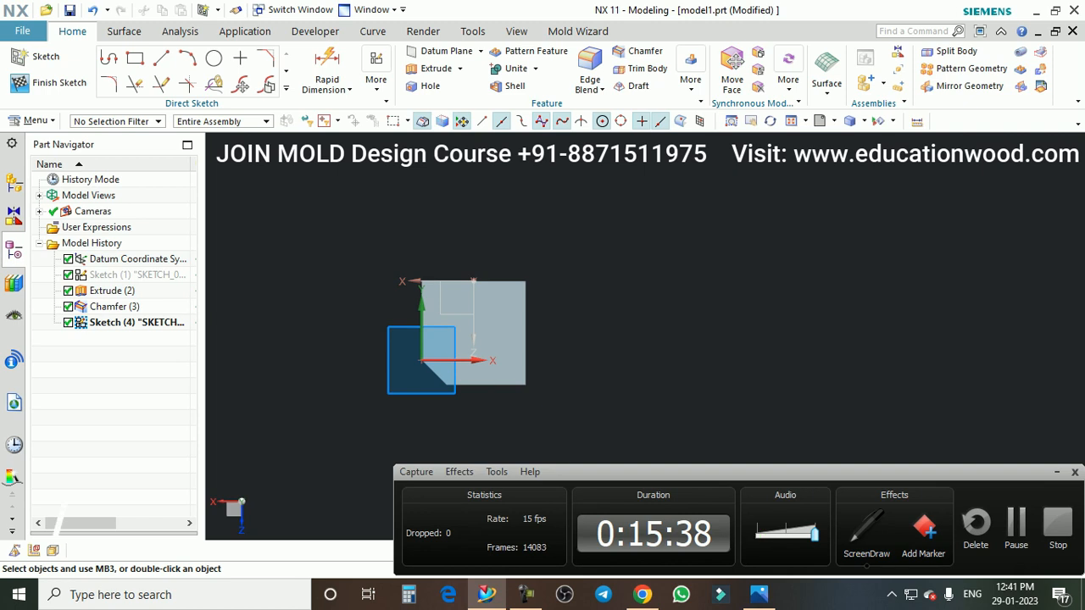
pyautogui.click(135, 58)
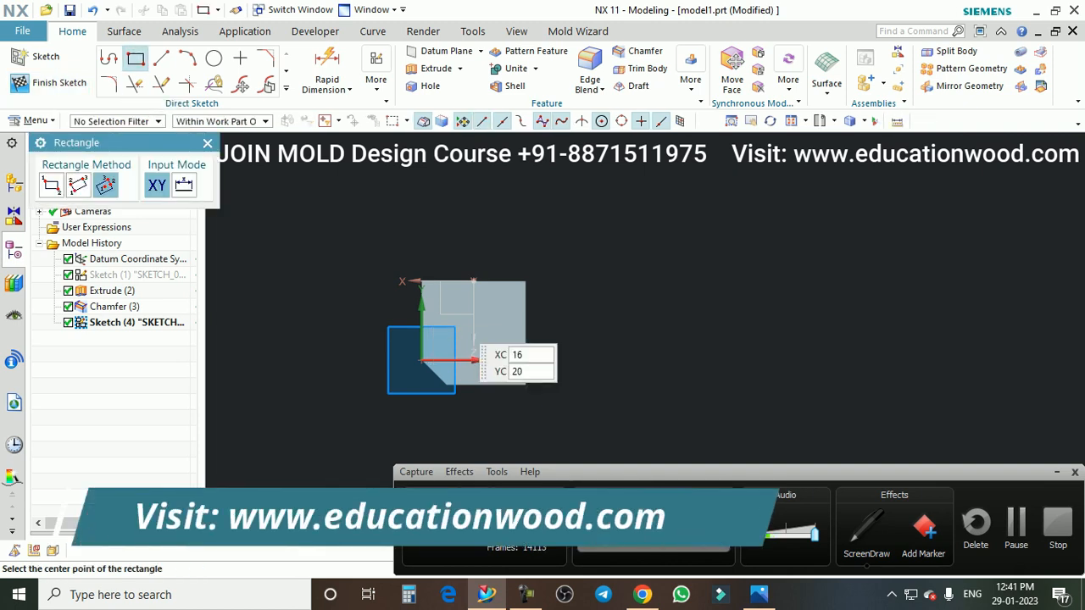
pyautogui.click(449, 295)
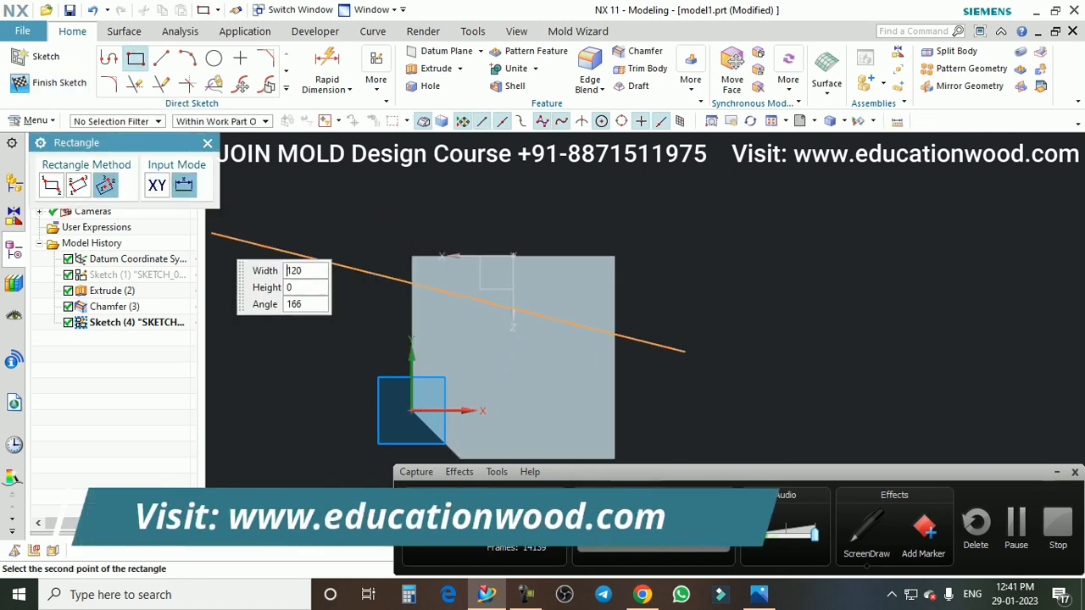
pyautogui.click(51, 184)
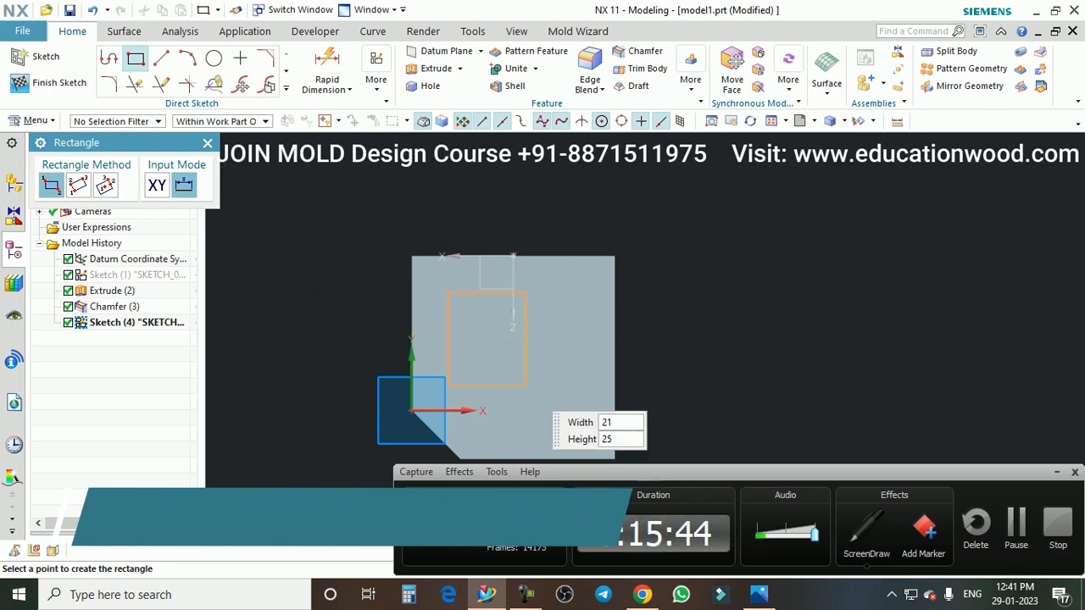
pyautogui.click(573, 411)
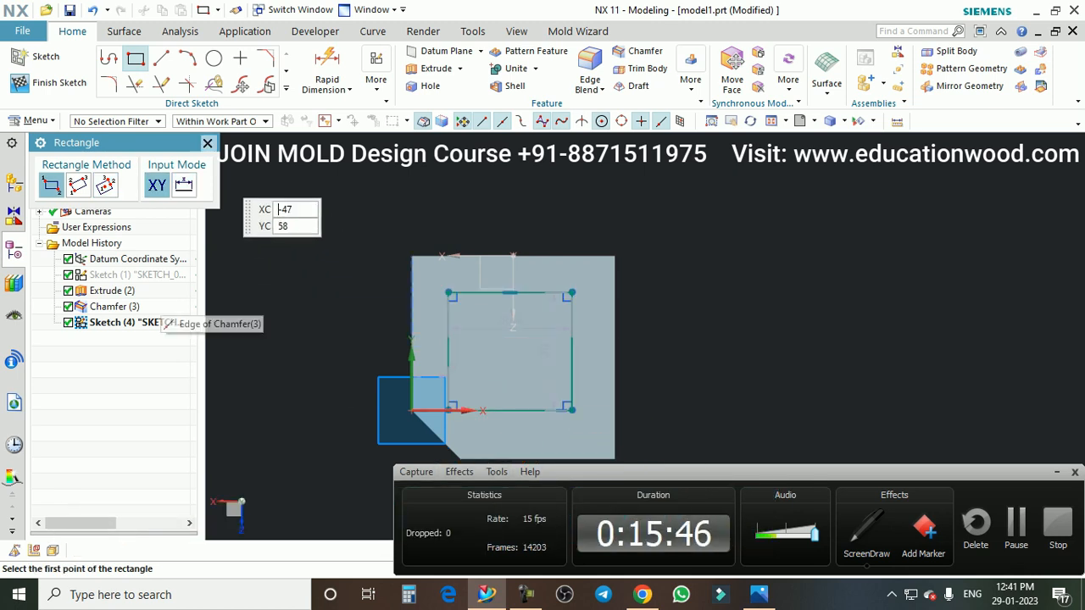
pyautogui.click(207, 143)
# Sketch a circle about 13.2 mm in diameter centred on the rectangle corner opposite the chamfer, and finish the sketch
pyautogui.click(215, 57)
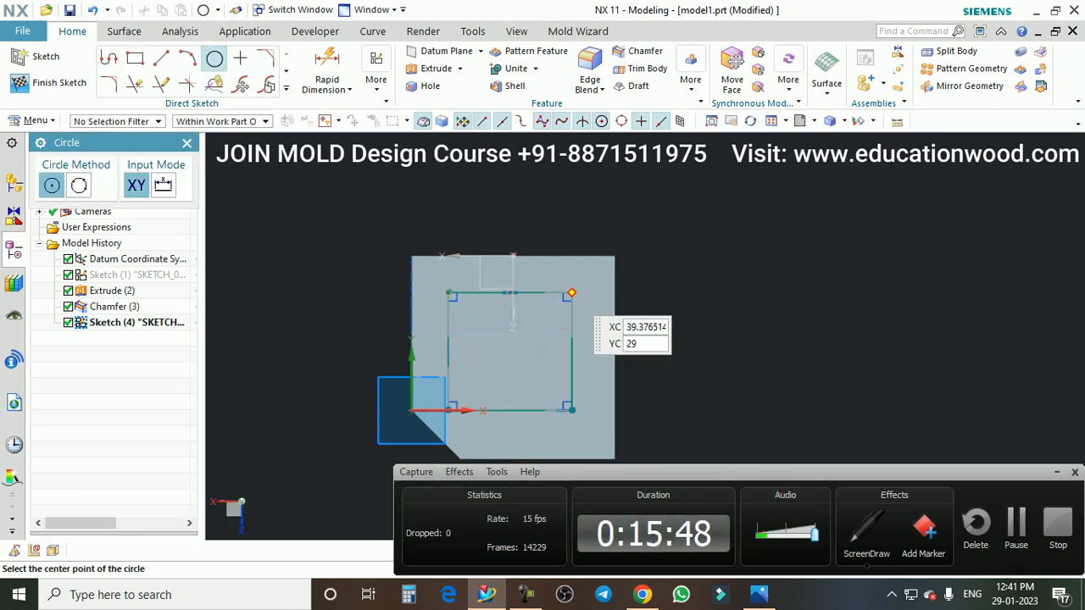
pyautogui.click(573, 294)
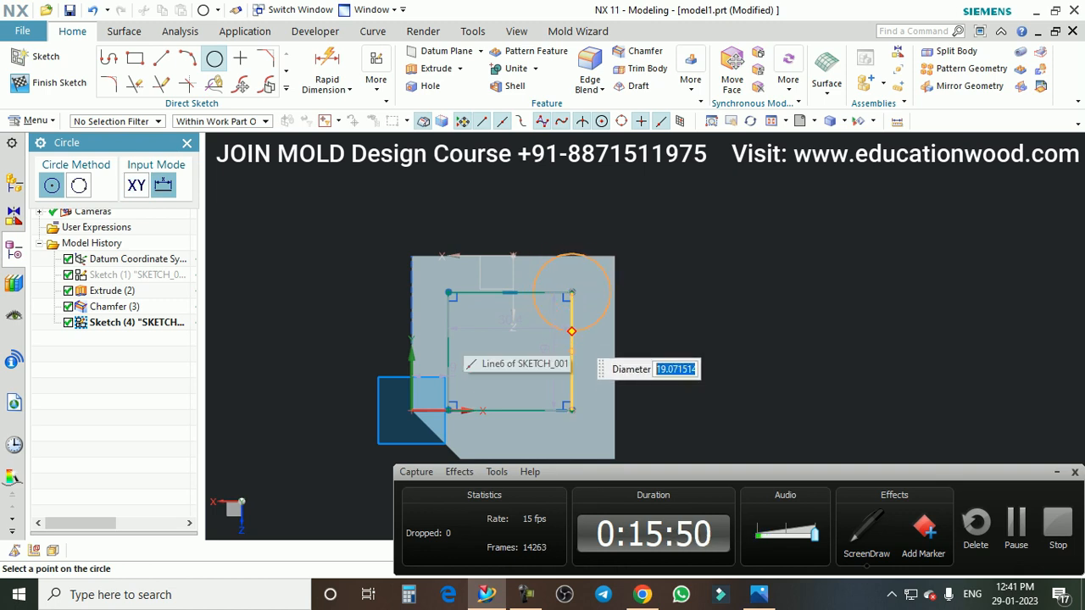
pyautogui.click(572, 319)
pyautogui.scroll(-1, 559, 331)
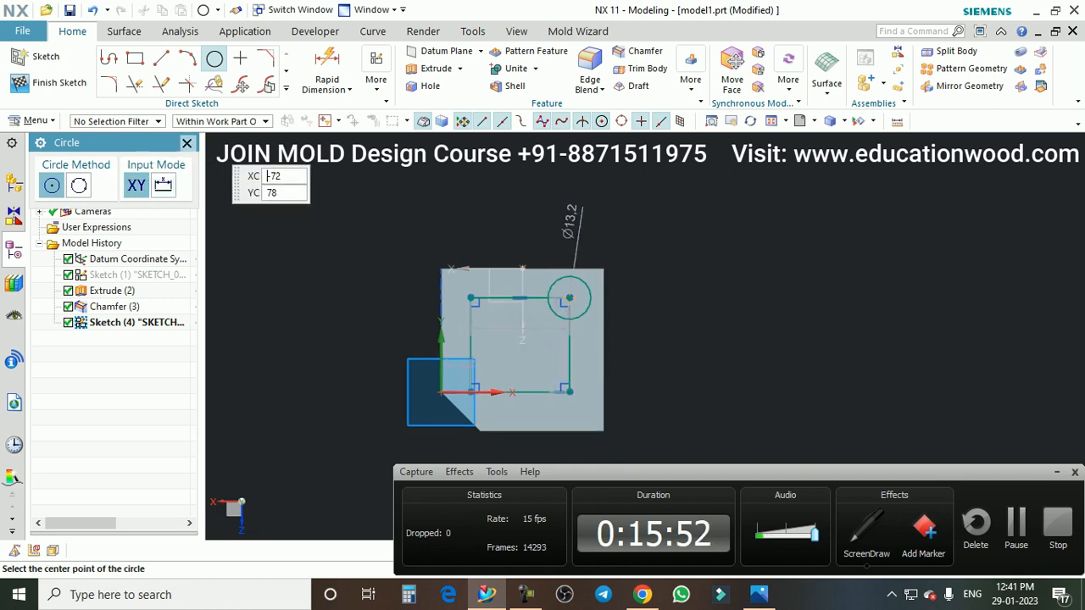
pyautogui.click(187, 143)
pyautogui.click(48, 82)
# Start an Extrude with the Single Curve rule, pick the sketched rectangle's rear edge and an adjoining edge, and deselect both
pyautogui.moveTo(543, 356)
pyautogui.mouseDown(button='middle')
pyautogui.moveTo(538, 279)
pyautogui.moveTo(551, 288)
pyautogui.mouseUp(button='middle')
pyautogui.scroll(2, 537, 280)
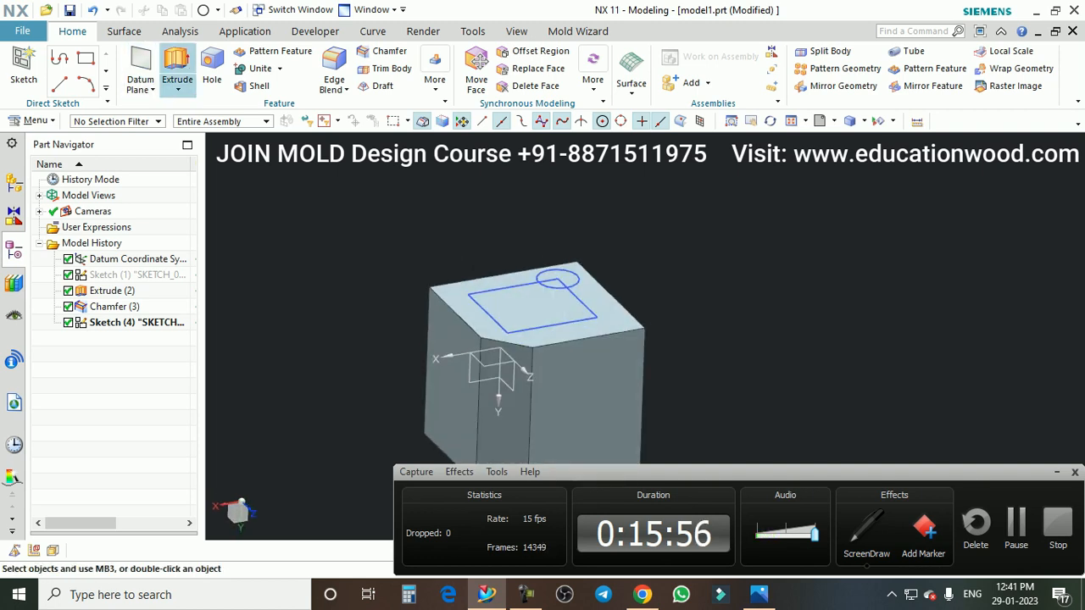
pyautogui.click(177, 79)
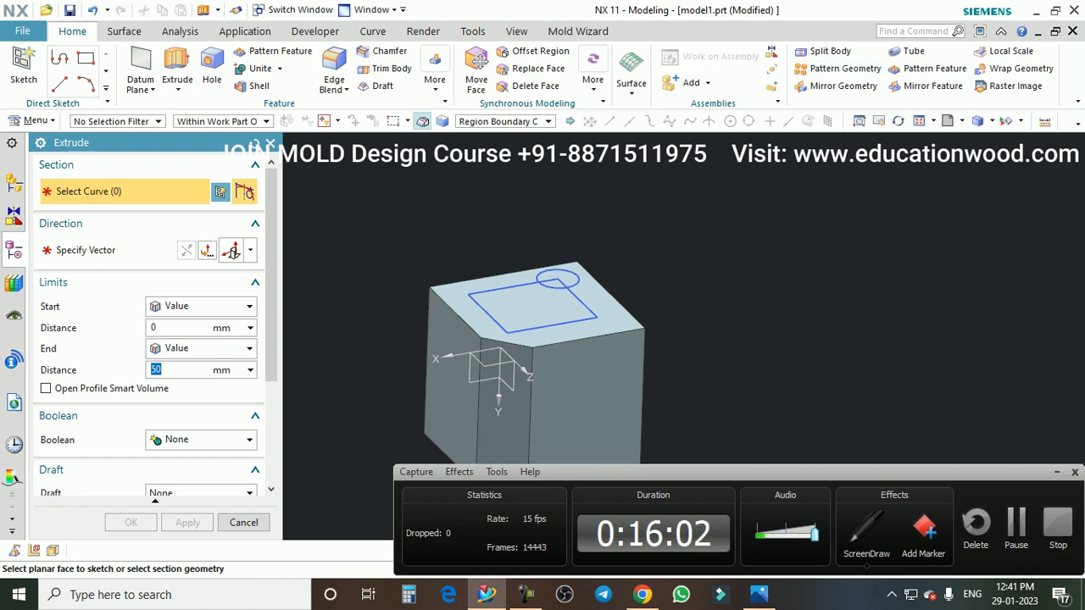
pyautogui.click(500, 122)
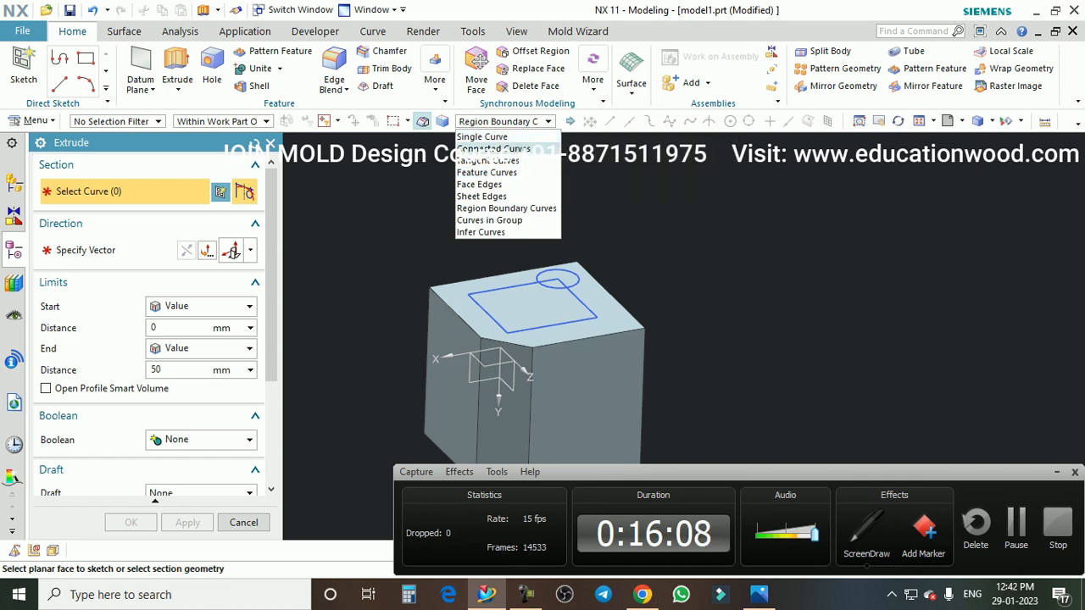
pyautogui.click(483, 137)
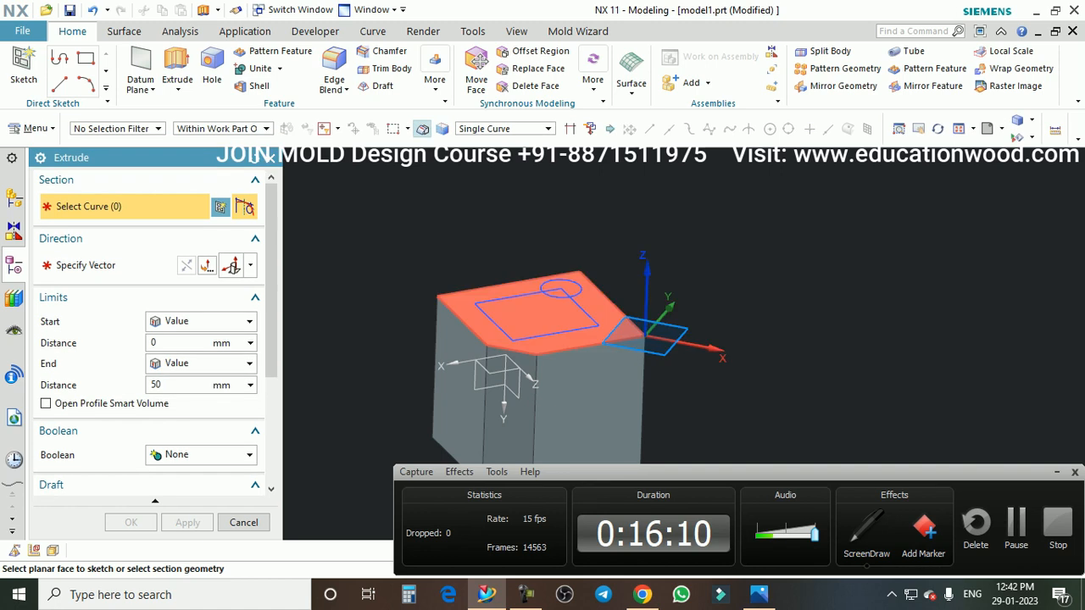
pyautogui.scroll(2, 531, 272)
pyautogui.click(507, 293)
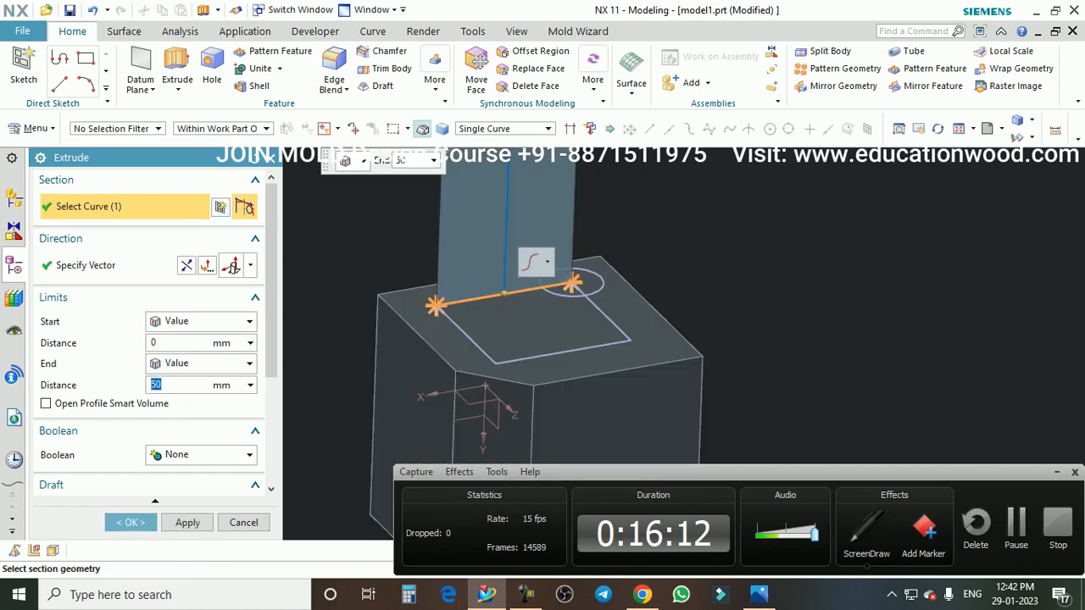
pyautogui.click(465, 334)
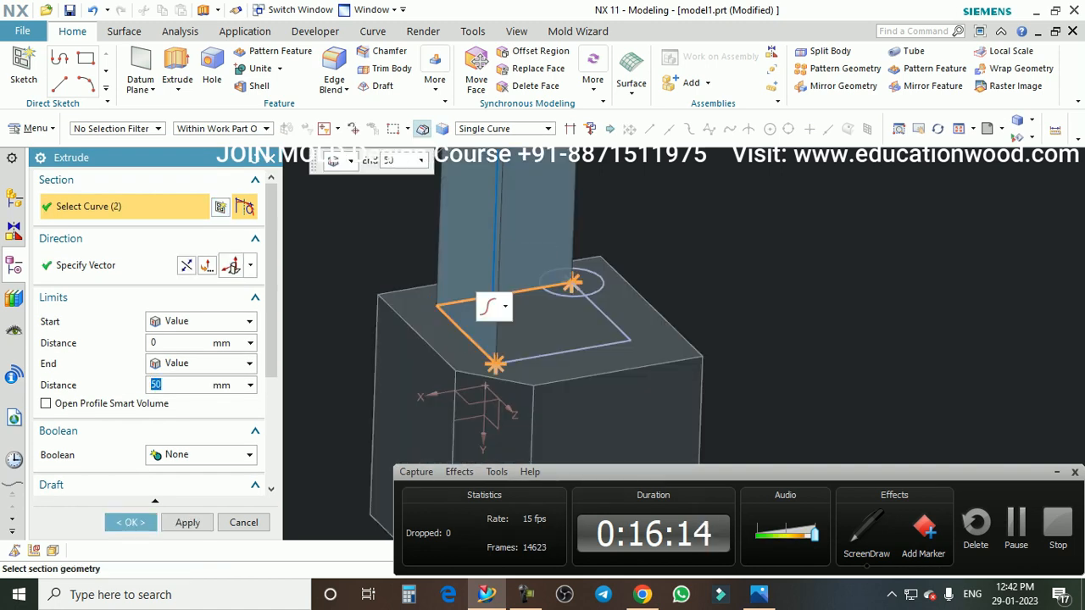
pyautogui.keyDown('shift'); pyautogui.click(465, 334); pyautogui.keyUp('shift')
pyautogui.keyDown('shift'); pyautogui.click(505, 293); pyautogui.keyUp('shift')
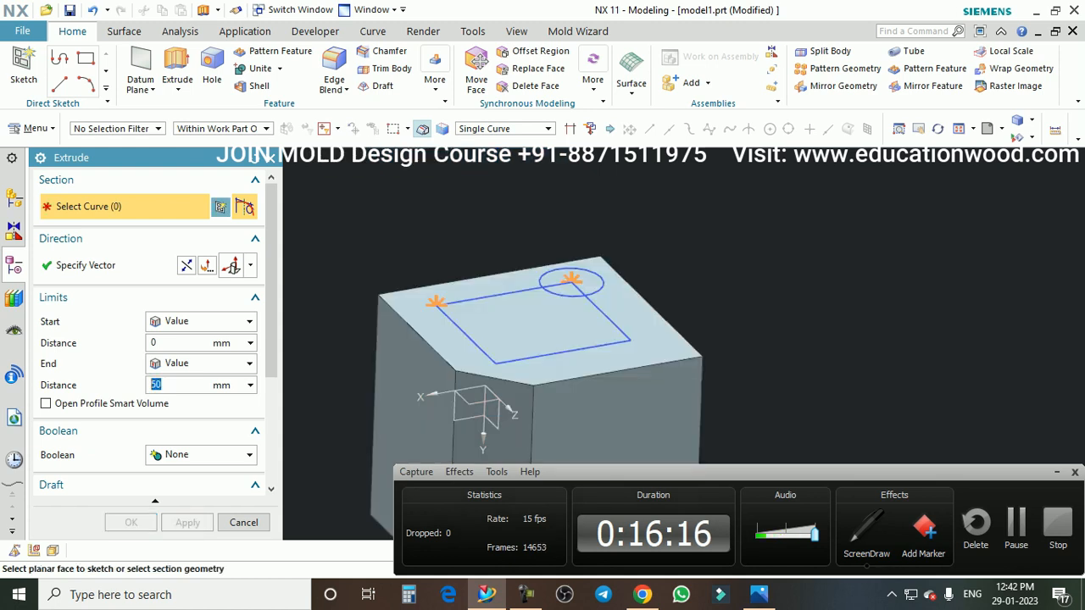
# Switch the curve rule to Connected Curves, select the whole rectangle as the extrude section, and deselect it
pyautogui.scroll(-1, 498, 329)
pyautogui.click(505, 128)
pyautogui.click(487, 156)
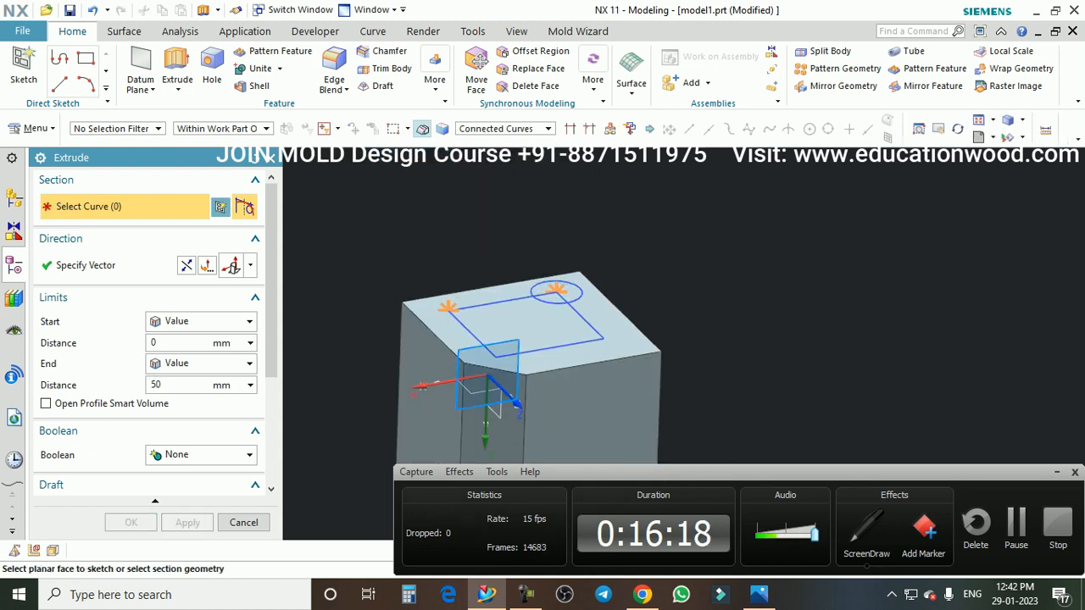
pyautogui.click(502, 299)
pyautogui.scroll(-3, 518, 322)
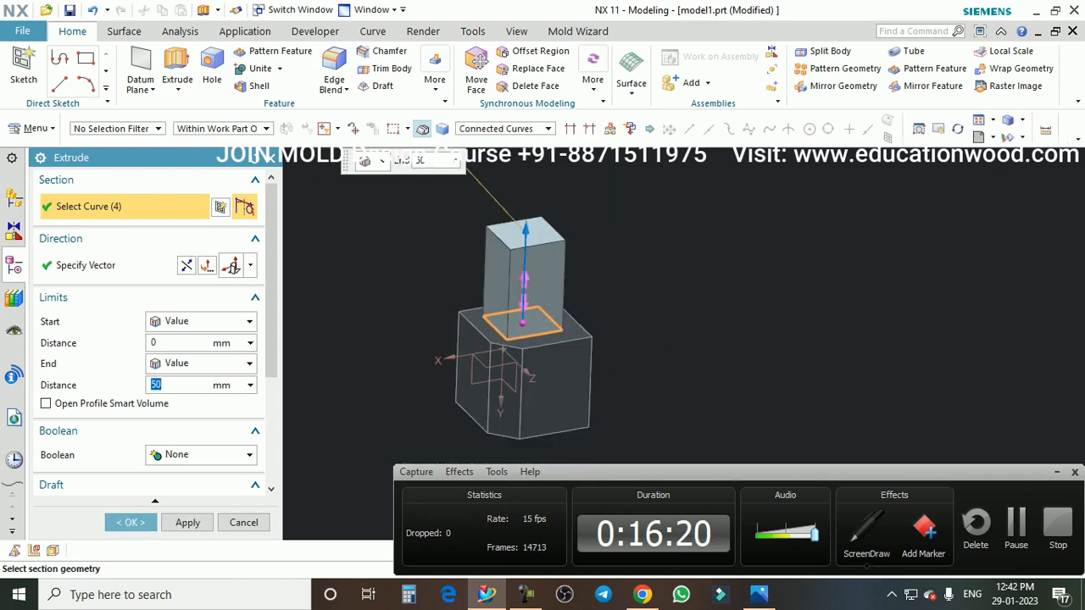
pyautogui.keyDown('shift'); pyautogui.click(511, 311); pyautogui.keyUp('shift')
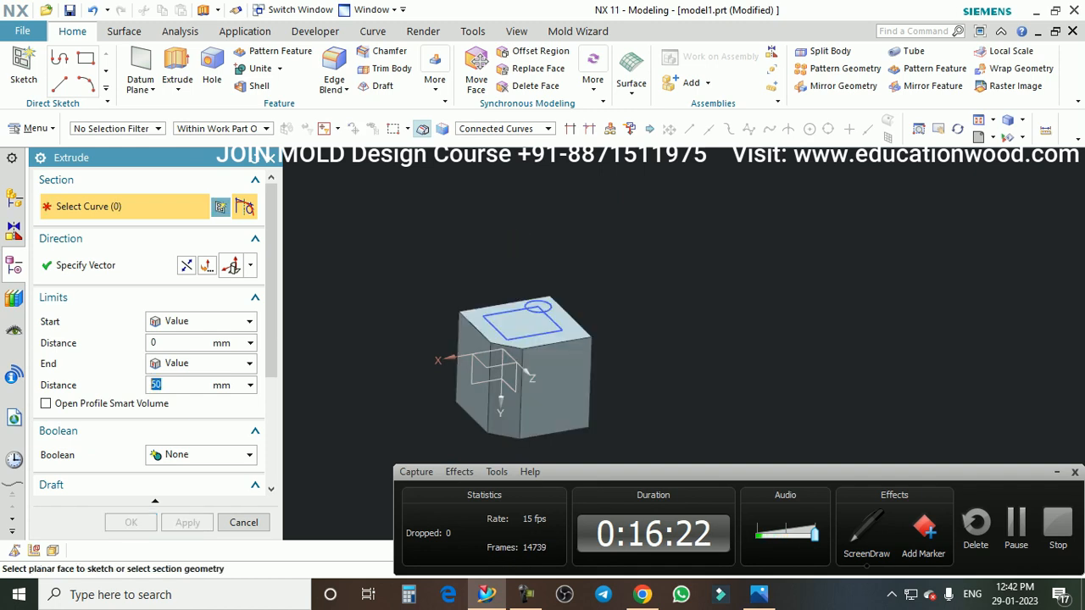
# Switch the curve rule to Tangent Curves and select the sketched circle as the extrude section
pyautogui.keyDown('shift'); pyautogui.moveTo(502, 348); pyautogui.dragTo(514, 320, button='middle'); pyautogui.keyUp('shift')
pyautogui.scroll(1, 514, 319)
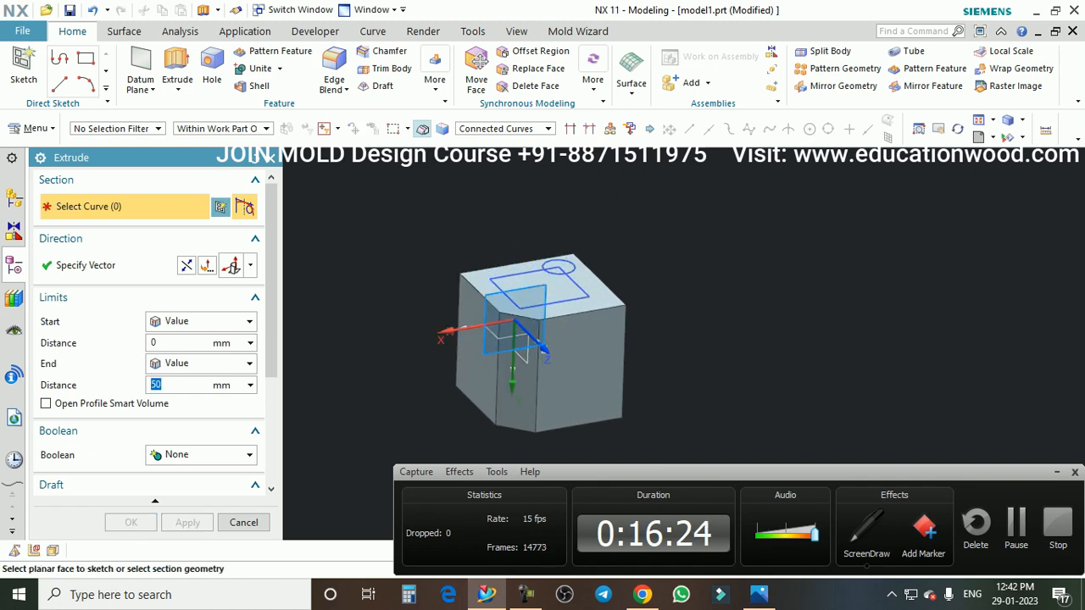
pyautogui.click(501, 128)
pyautogui.click(488, 167)
pyautogui.scroll(1, 543, 339)
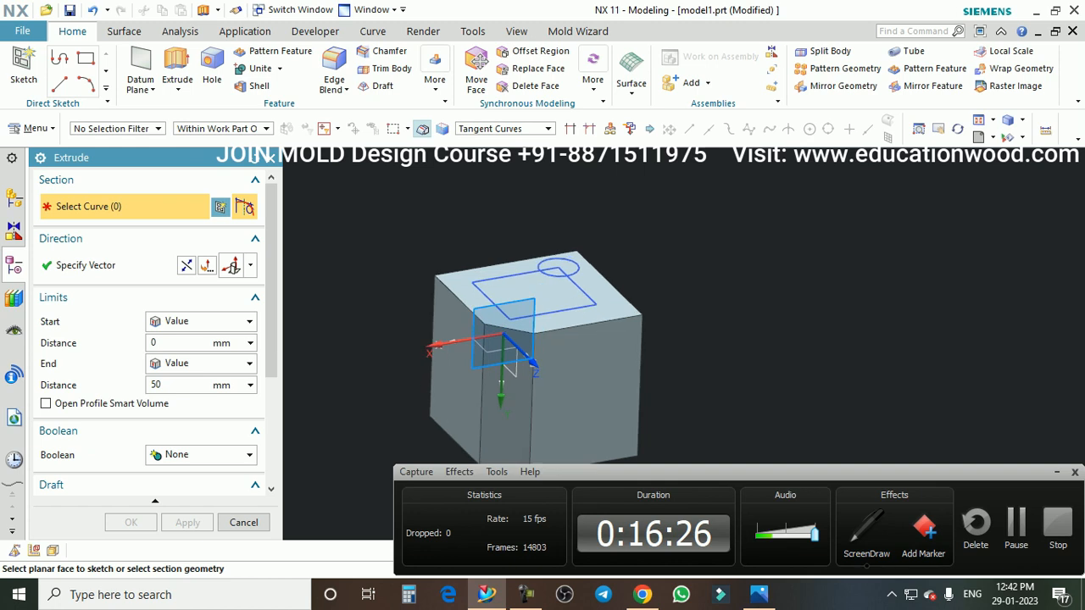
pyautogui.scroll(4, 566, 271)
pyautogui.click(583, 251)
pyautogui.scroll(-3, 572, 267)
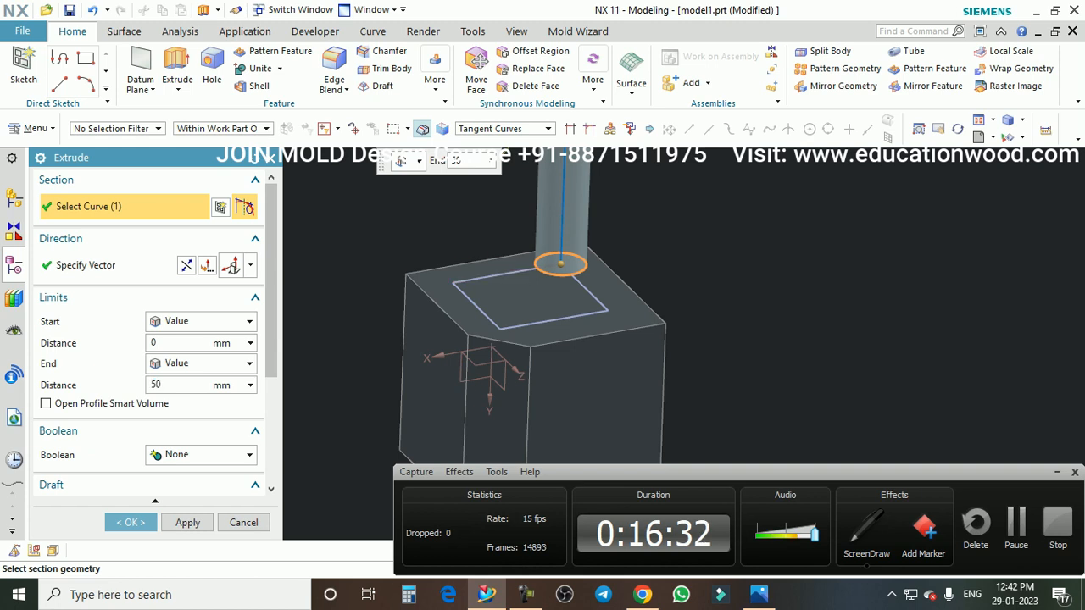
# Add two adjoining rectangle edges to the circle in the extrude section, and deselect all three curves
pyautogui.click(490, 277)
pyautogui.click(476, 307)
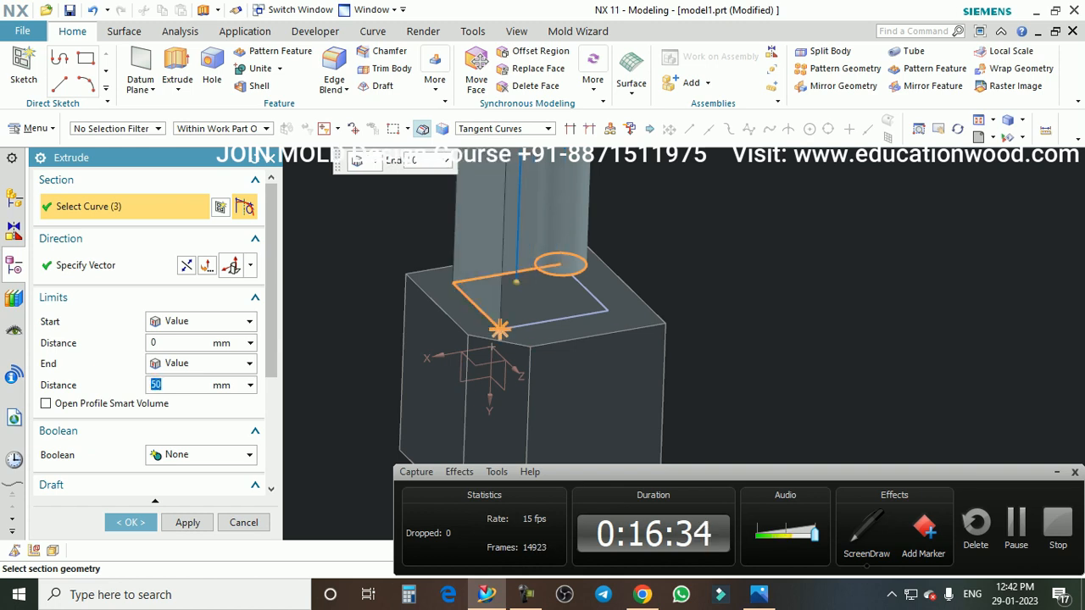
pyautogui.keyDown('shift'); pyautogui.click(477, 307); pyautogui.keyUp('shift')
pyautogui.keyDown('shift'); pyautogui.click(496, 276); pyautogui.keyUp('shift')
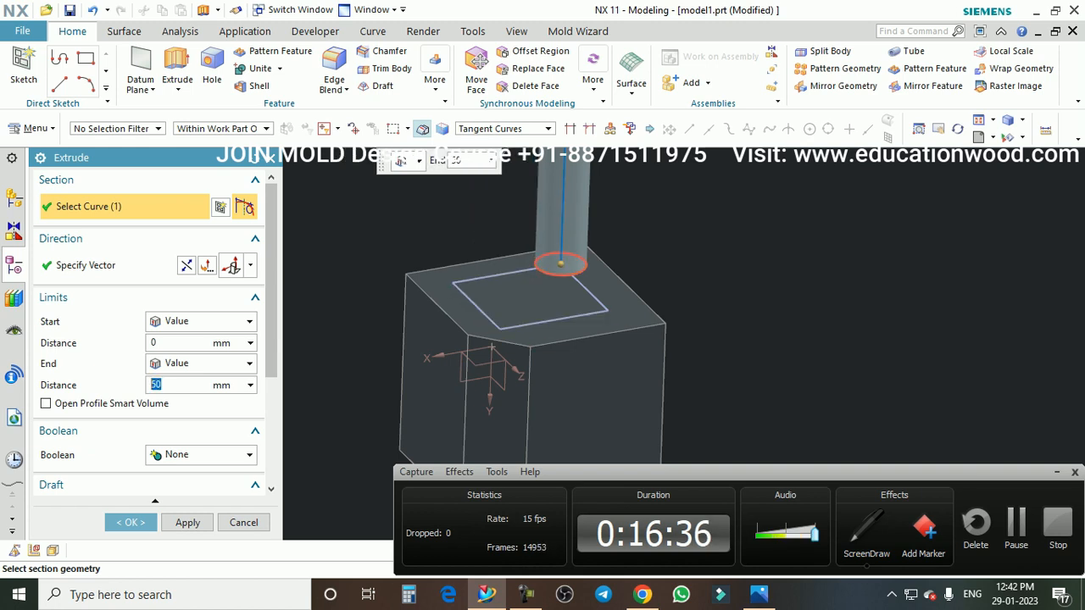
pyautogui.keyDown('shift'); pyautogui.click(560, 276); pyautogui.keyUp('shift')
# Switch the curve rule to Feature Curves, select the entire top-face sketch as the extrude section, and clear the selection
pyautogui.scroll(-2, 506, 295)
pyautogui.click(502, 128)
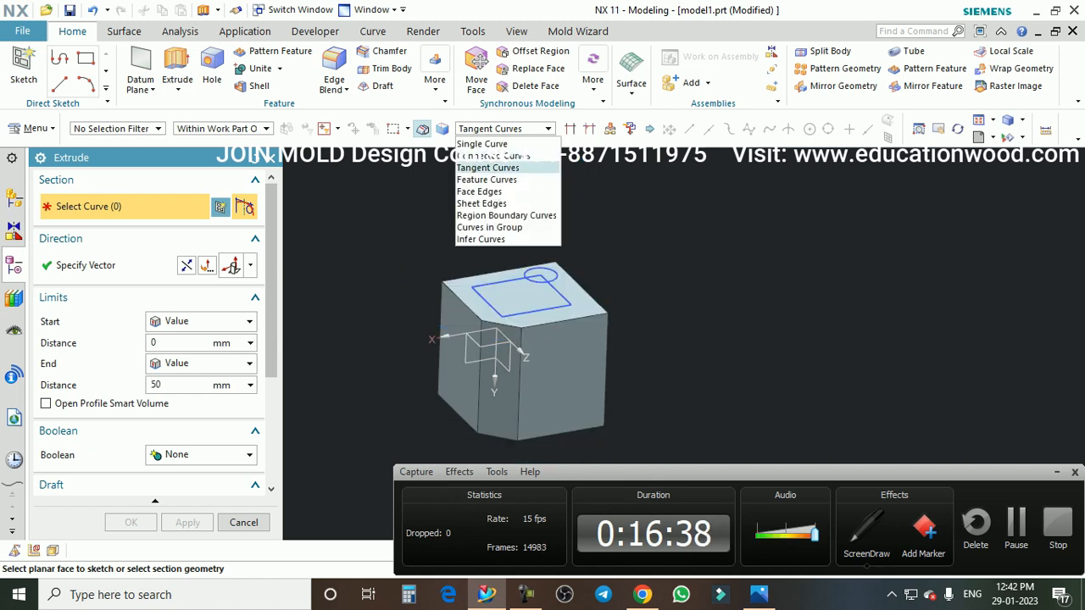
pyautogui.click(484, 176)
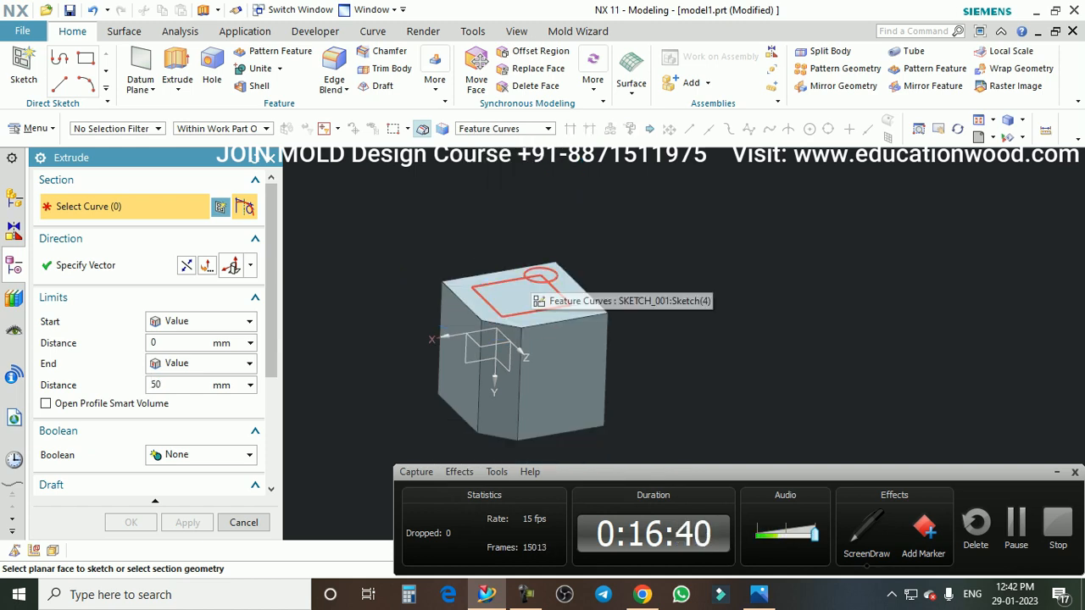
pyautogui.scroll(3, 557, 303)
pyautogui.click(557, 304)
pyautogui.scroll(-2, 556, 303)
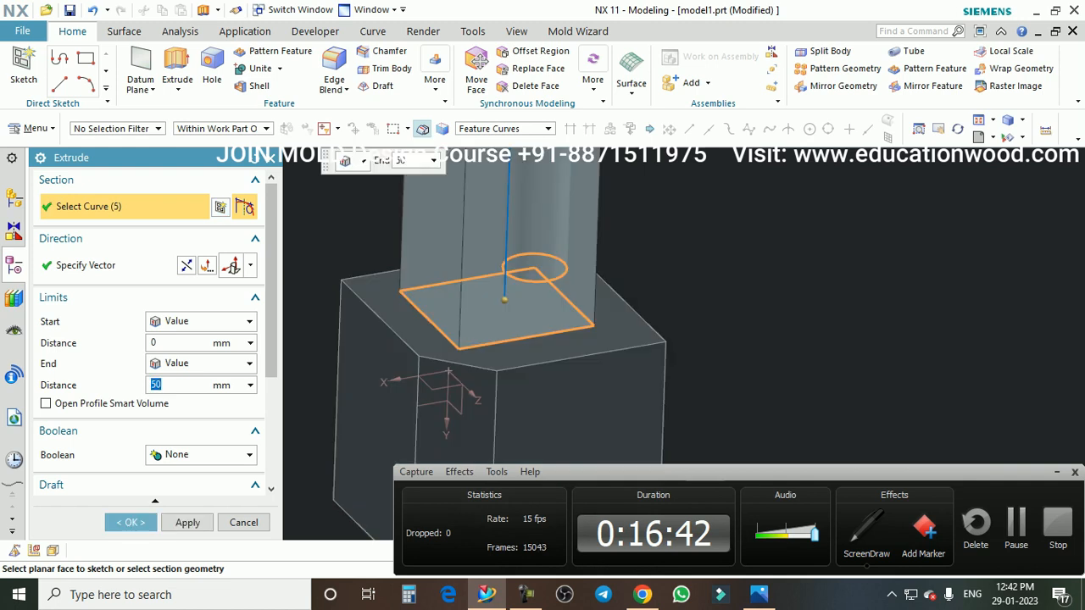
pyautogui.scroll(-2, 557, 303)
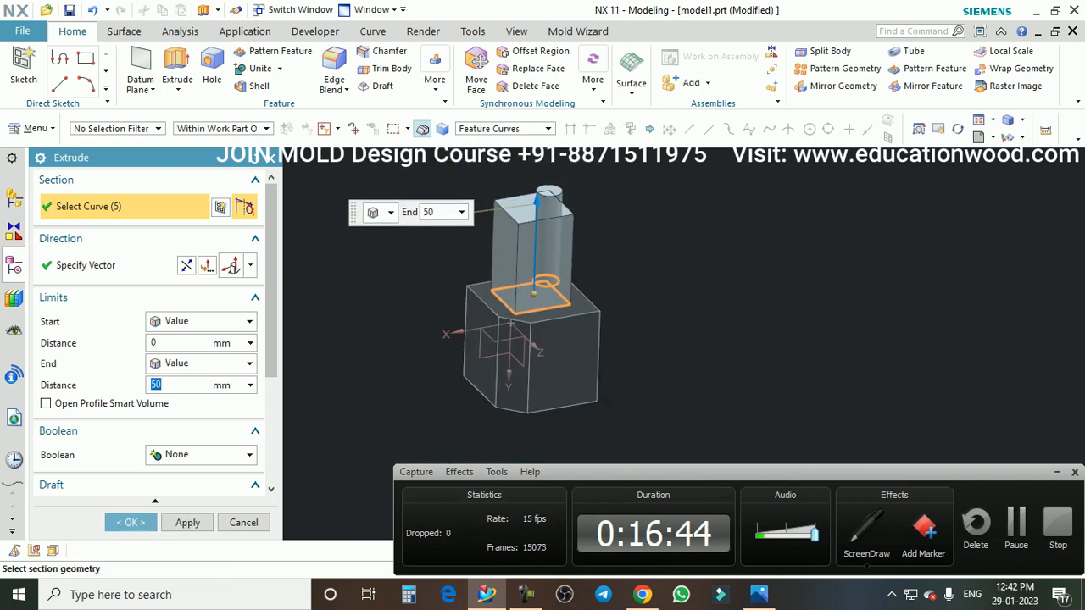
pyautogui.press('Escape')
# Switch the curve rule to Region Boundary Curves, select the top-face region surrounding the rectangle and circle, inspect the preview, and clear the selection
pyautogui.click(502, 128)
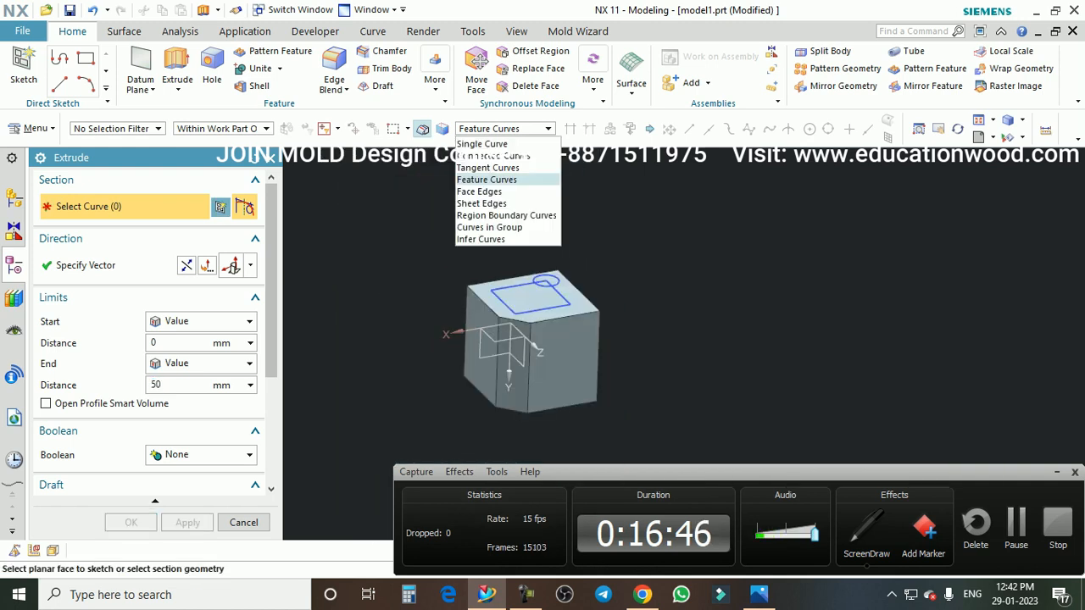
pyautogui.click(506, 216)
pyautogui.scroll(2, 592, 296)
pyautogui.scroll(-2, 611, 253)
pyautogui.scroll(2, 529, 305)
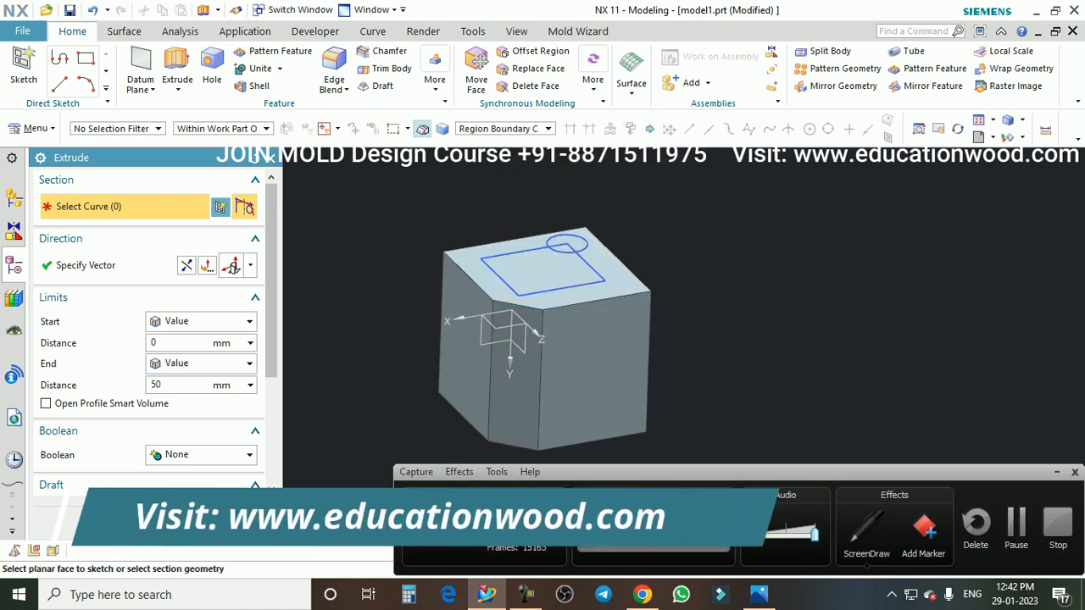
pyautogui.scroll(1, 695, 282)
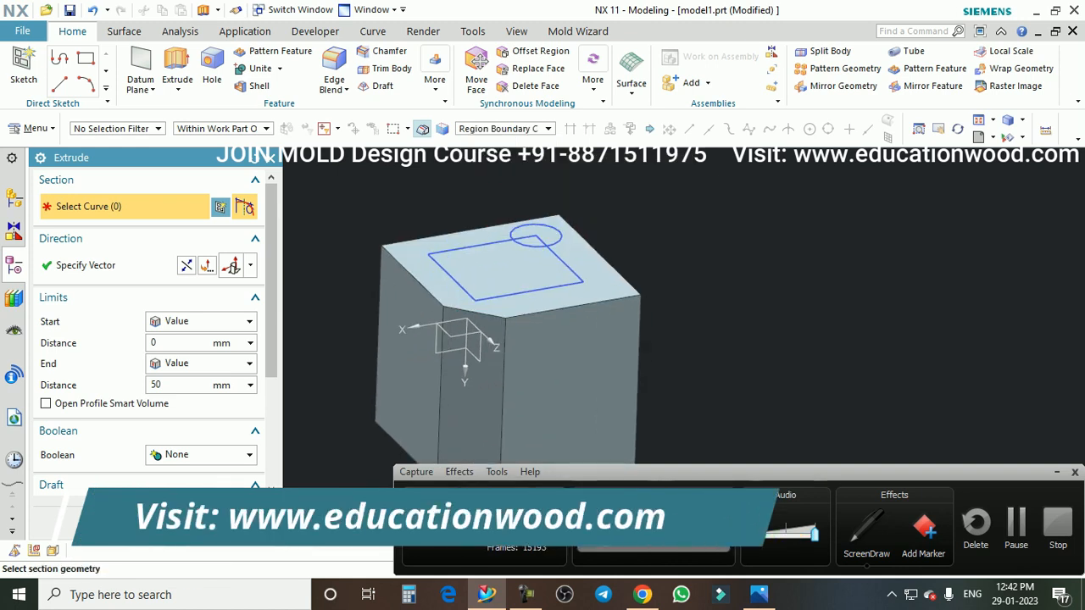
pyautogui.click(606, 254)
pyautogui.scroll(-1, 606, 254)
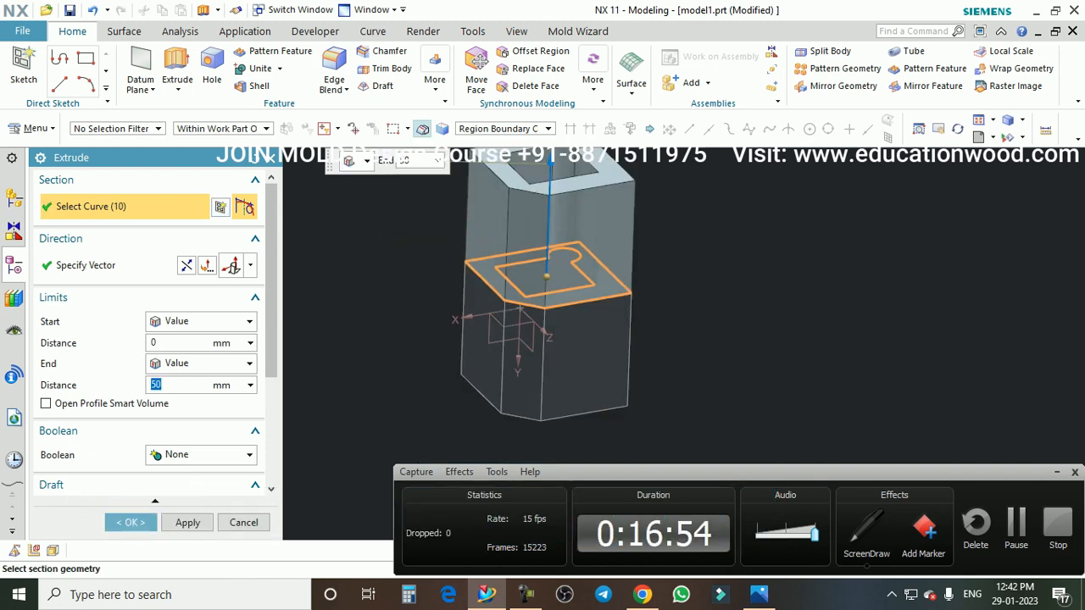
pyautogui.scroll(-2, 585, 271)
pyautogui.scroll(4, 589, 182)
pyautogui.scroll(-1, 564, 254)
pyautogui.scroll(1, 564, 255)
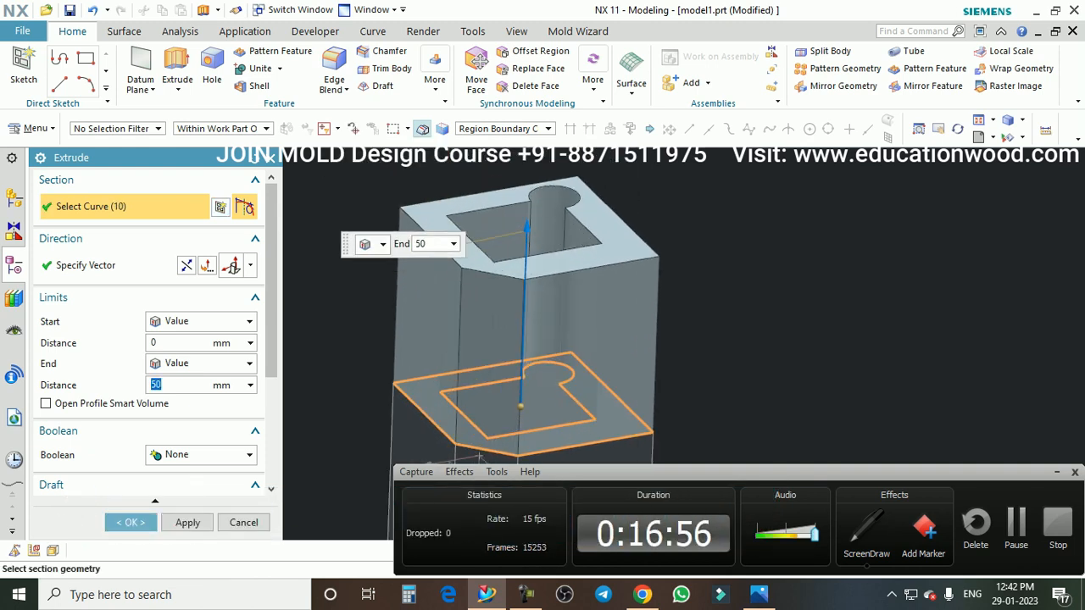
pyautogui.scroll(-1, 552, 279)
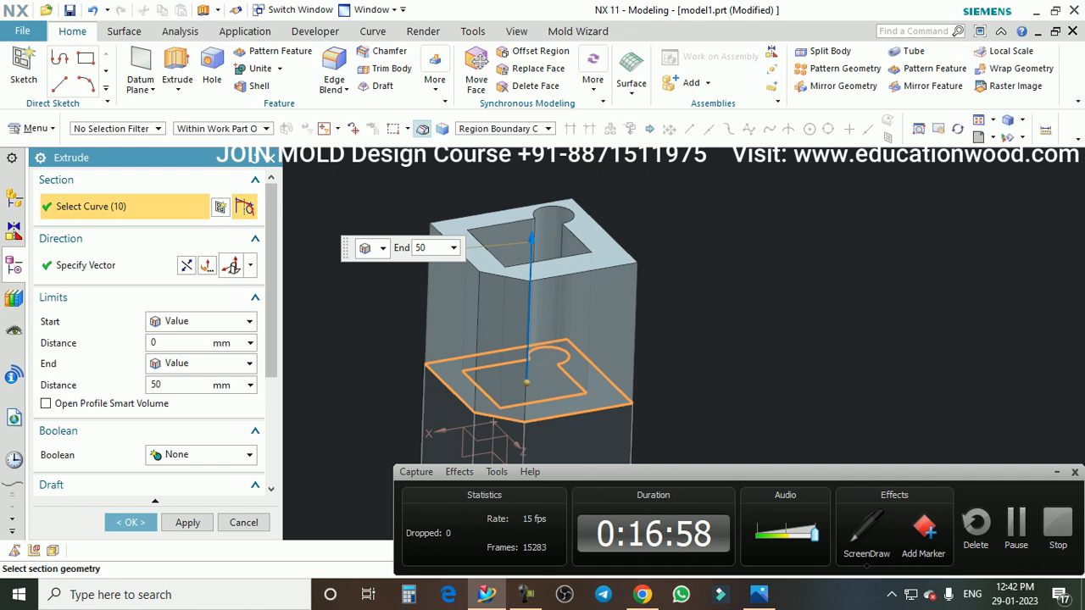
pyautogui.press('Escape')
# Try Region Boundary Curves on the circle's regions and on the rectangle area outside the circle, and clear the extrude selection
pyautogui.scroll(3, 561, 356)
pyautogui.click(560, 355)
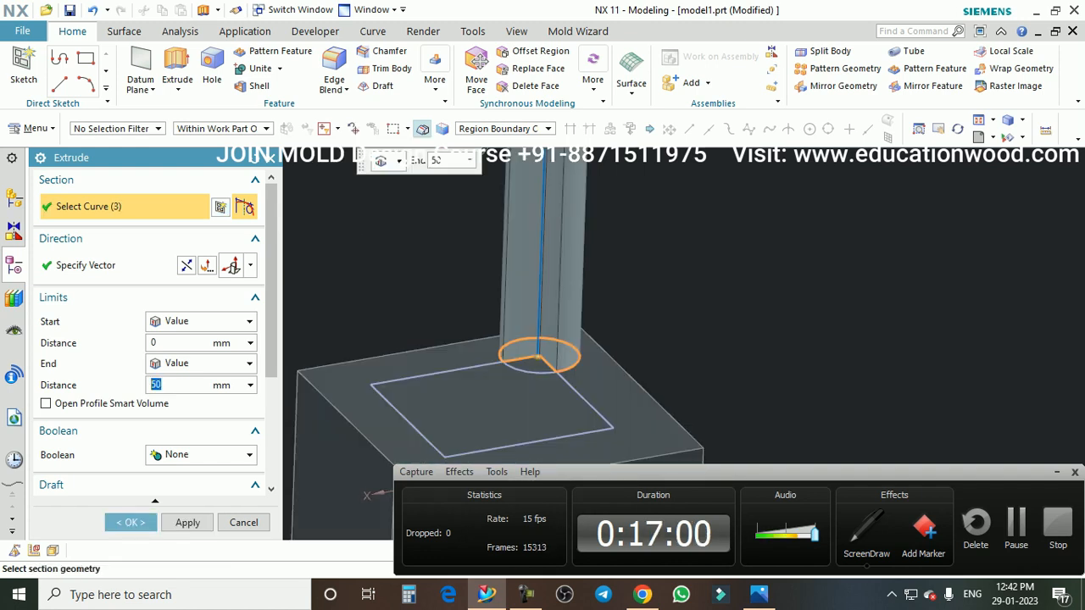
pyautogui.scroll(2, 534, 361)
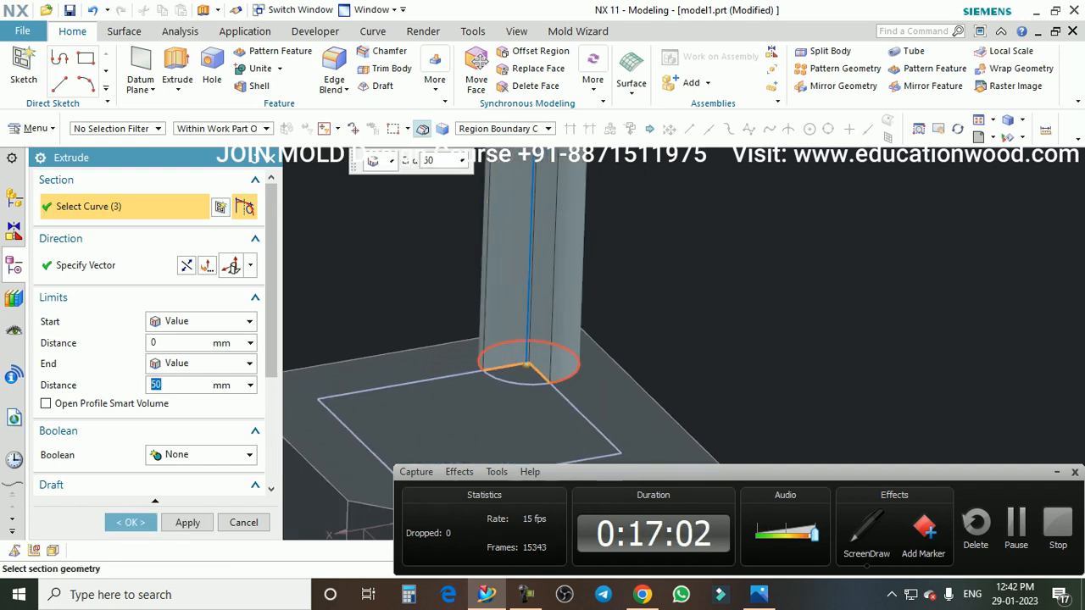
pyautogui.scroll(-3, 530, 368)
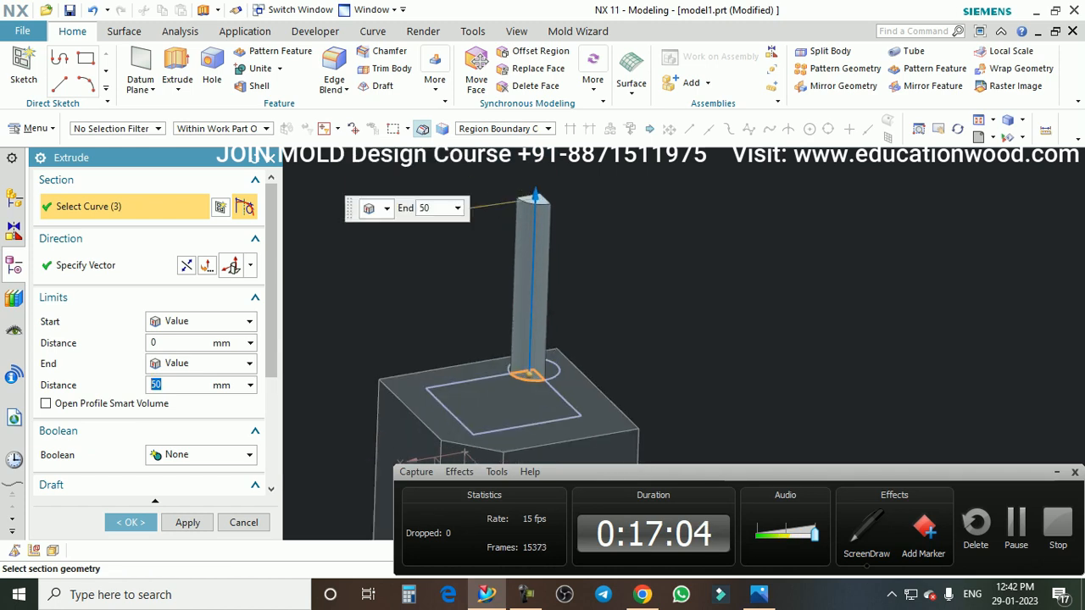
pyautogui.click(508, 411)
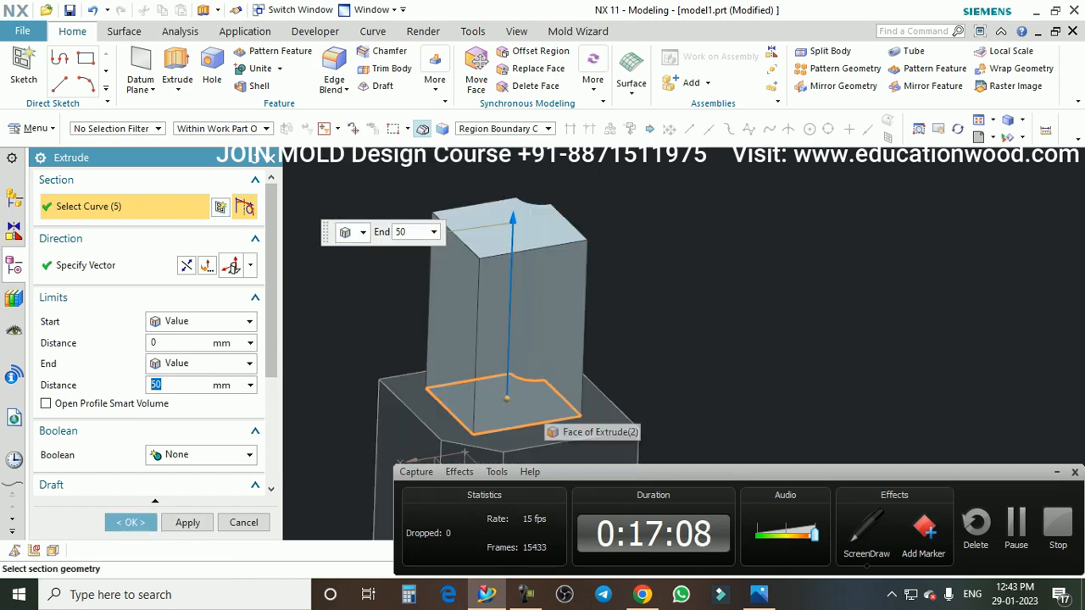
pyautogui.scroll(-1, 537, 233)
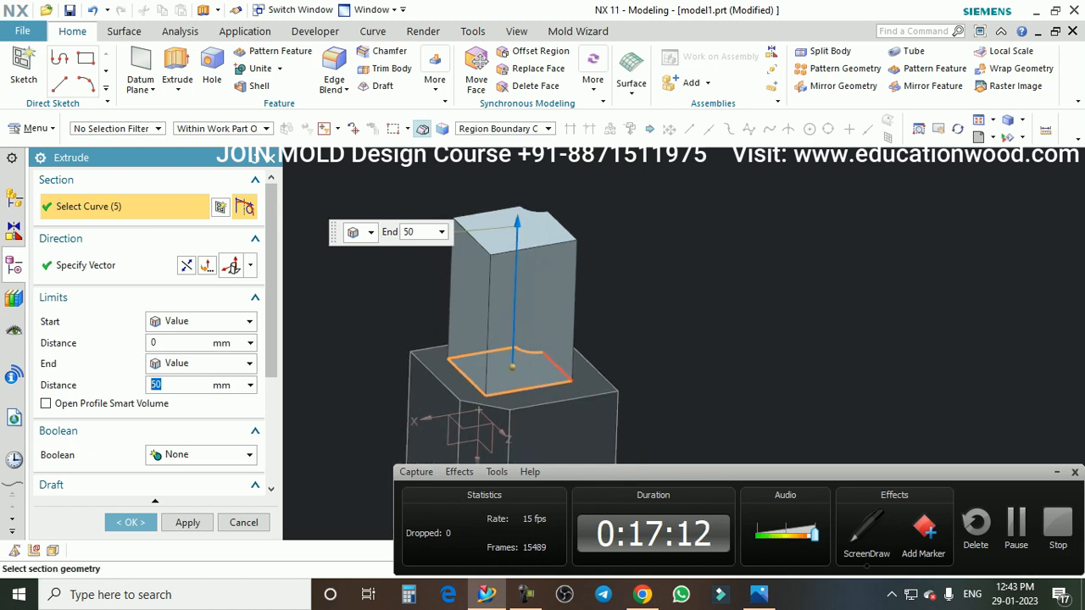
pyautogui.press('Escape')
# Review the available curve rules and exit the Extrude command without creating a feature
pyautogui.scroll(-2, 607, 262)
pyautogui.scroll(1, 568, 407)
pyautogui.scroll(-2, 560, 289)
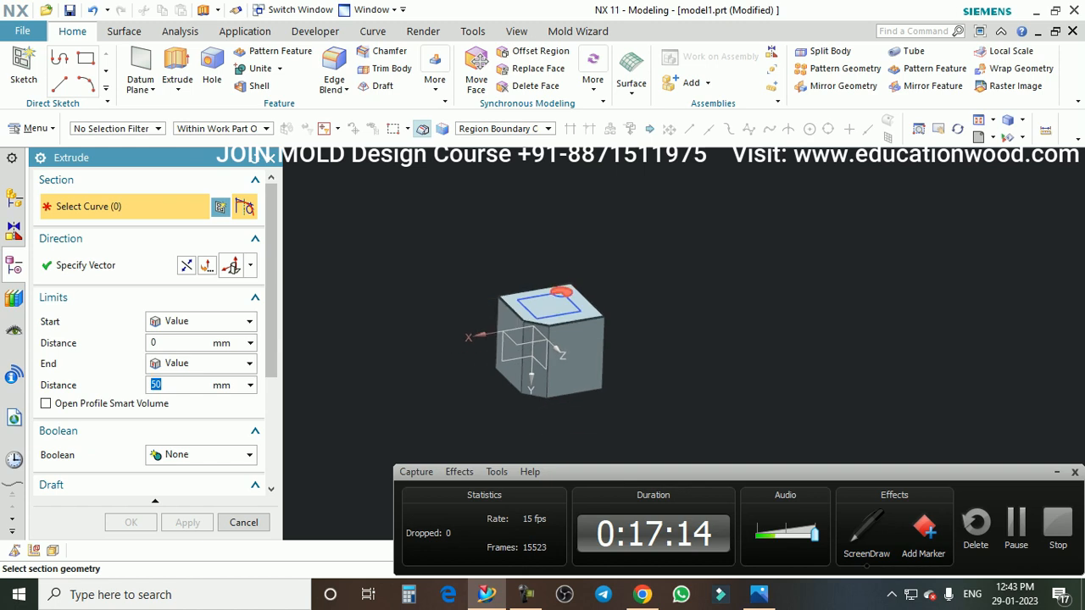
pyautogui.scroll(4, 544, 322)
pyautogui.scroll(-1, 561, 314)
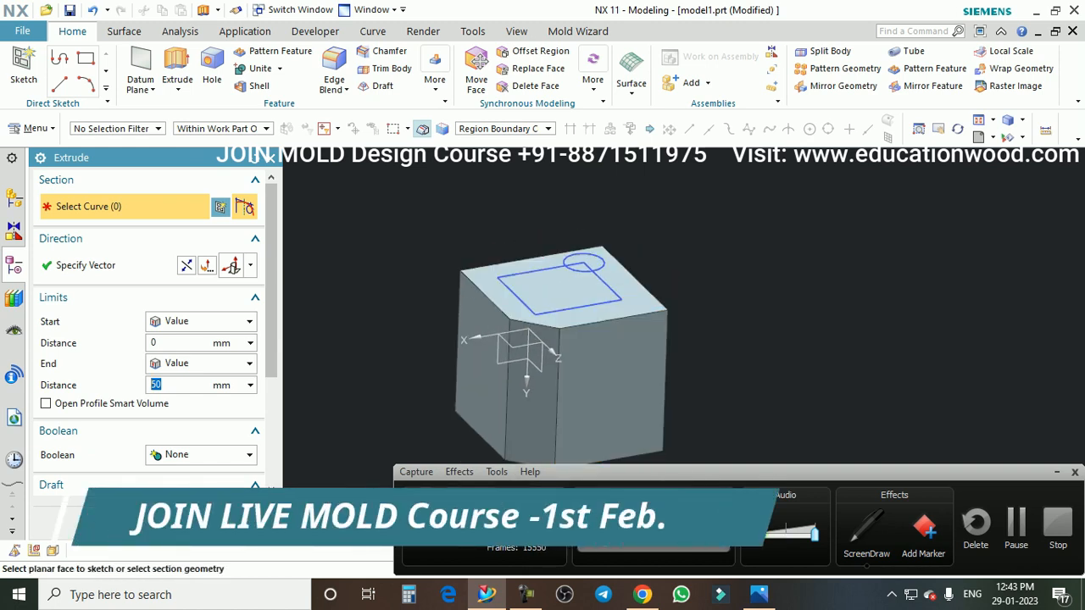
pyautogui.click(508, 128)
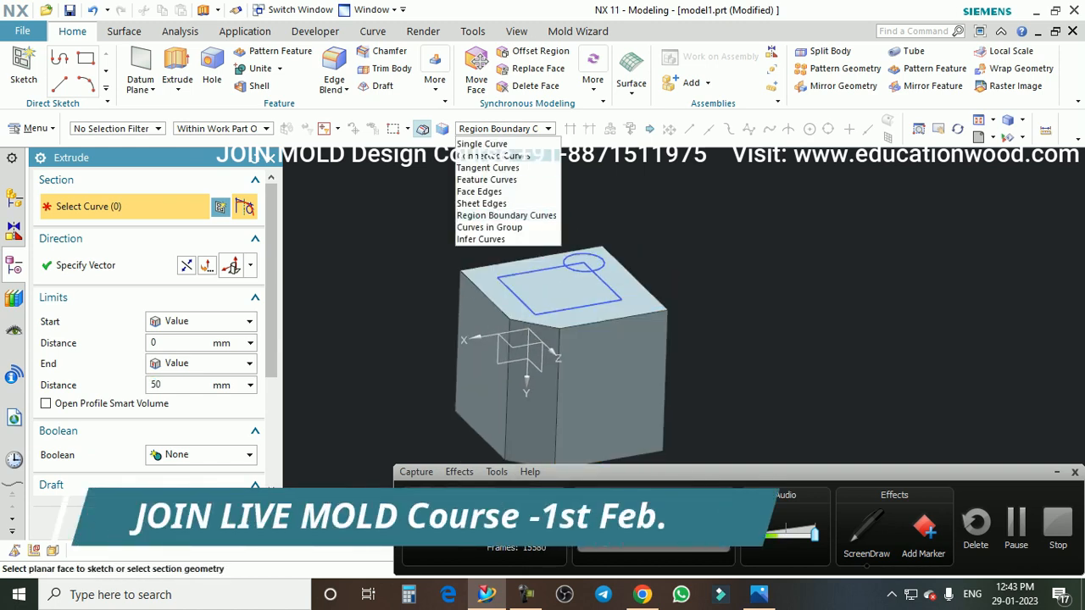
pyautogui.press('Escape')
pyautogui.scroll(-1, 509, 254)
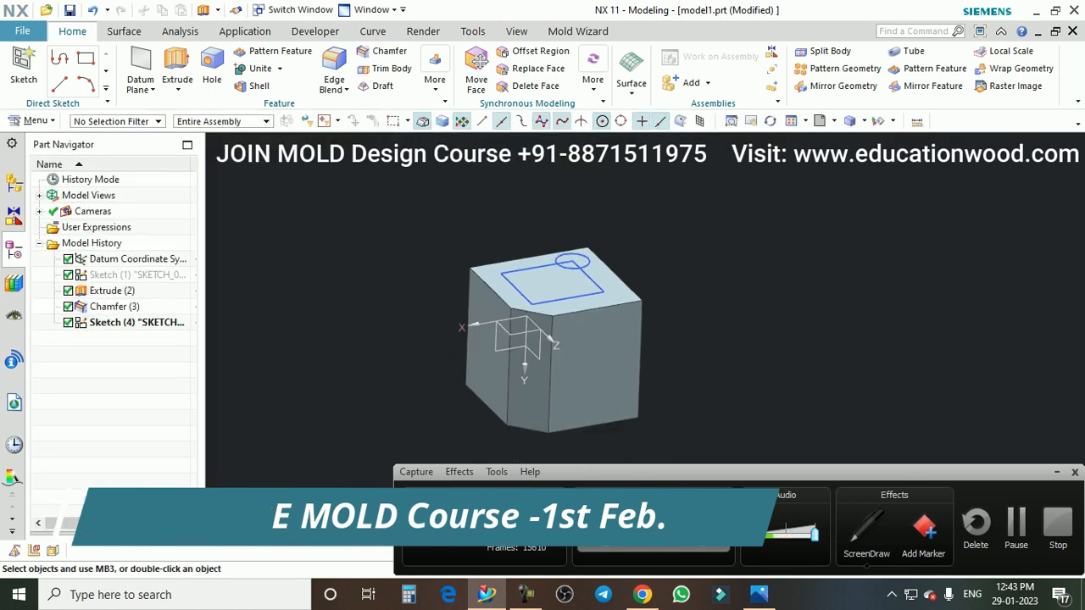
pyautogui.scroll(2, 549, 292)
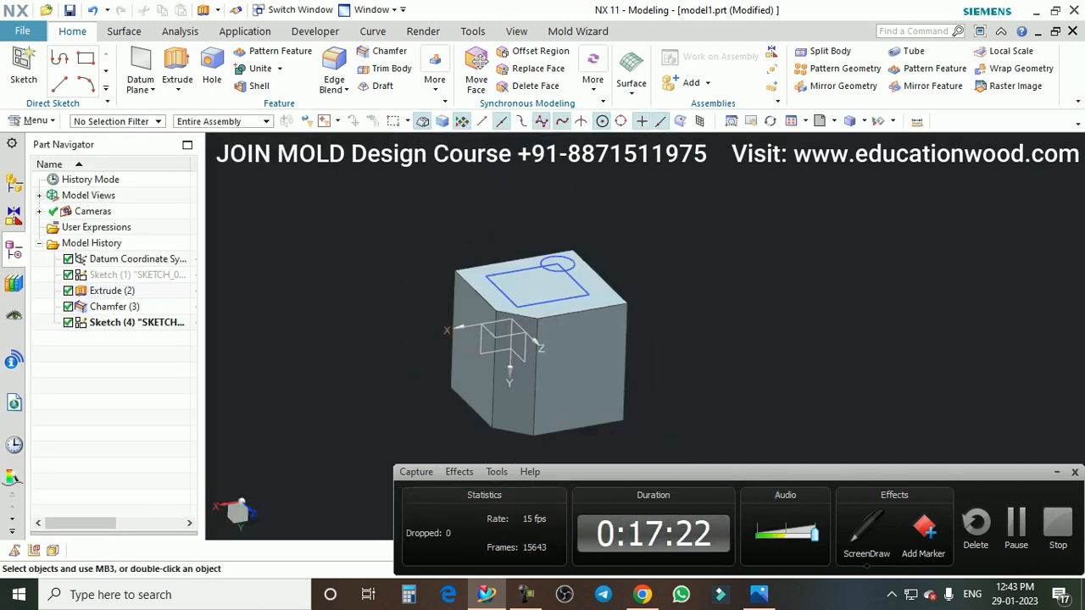
# Start an Extrude with the curve rule set to Single Curve and Stop at Intersection turned on
pyautogui.click(177, 68)
pyautogui.scroll(3, 538, 289)
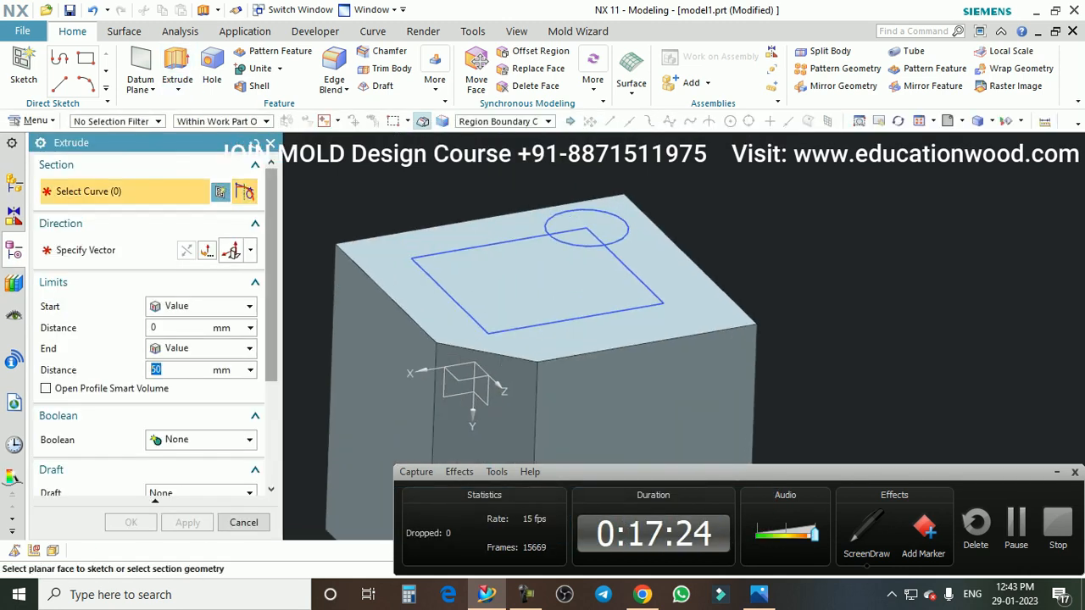
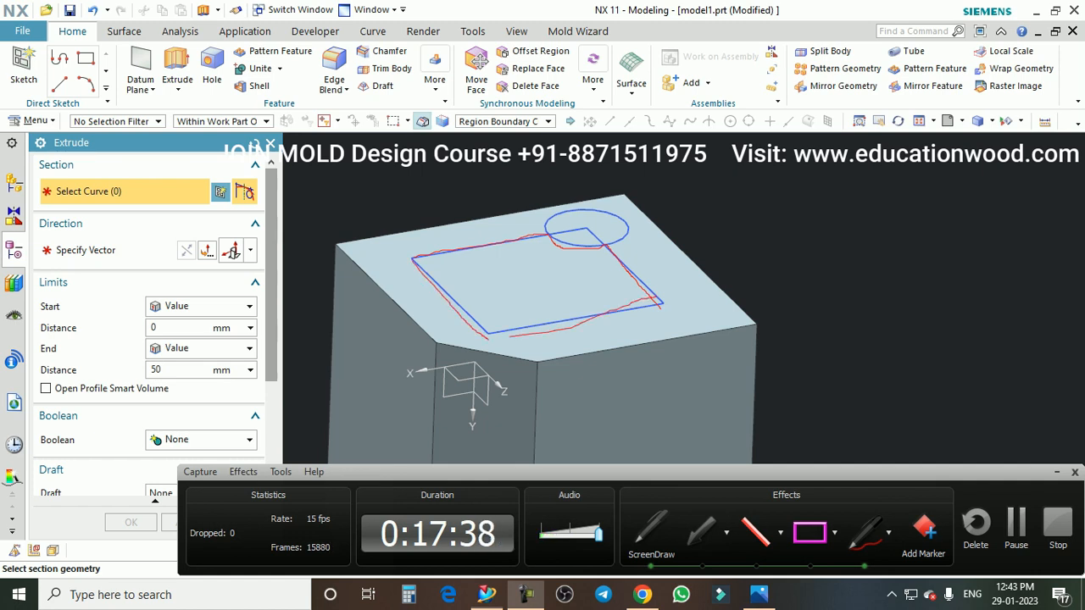
pyautogui.press('Escape')
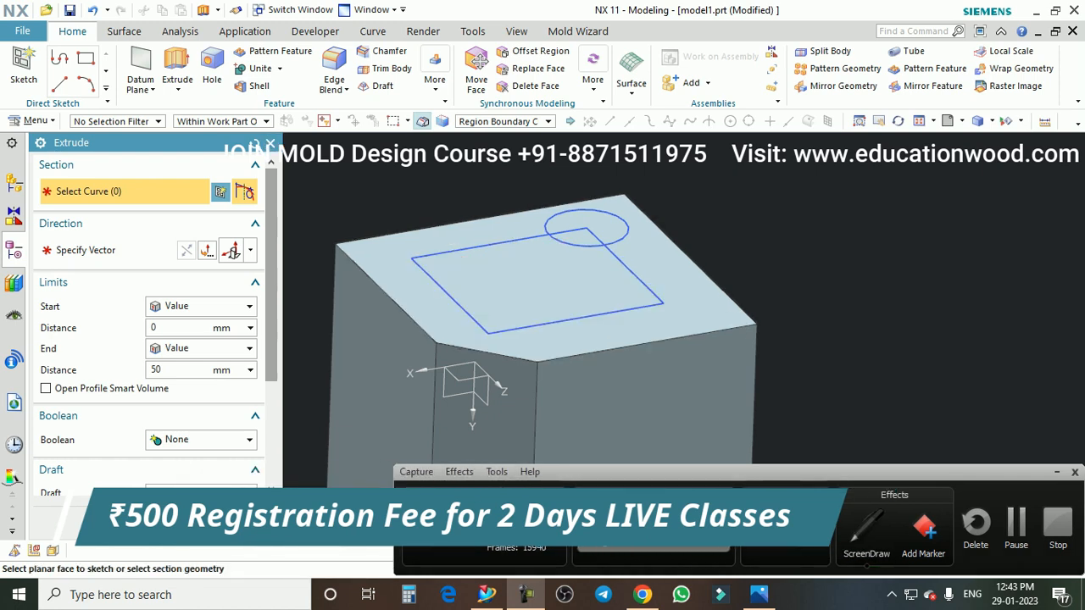
pyautogui.click(504, 121)
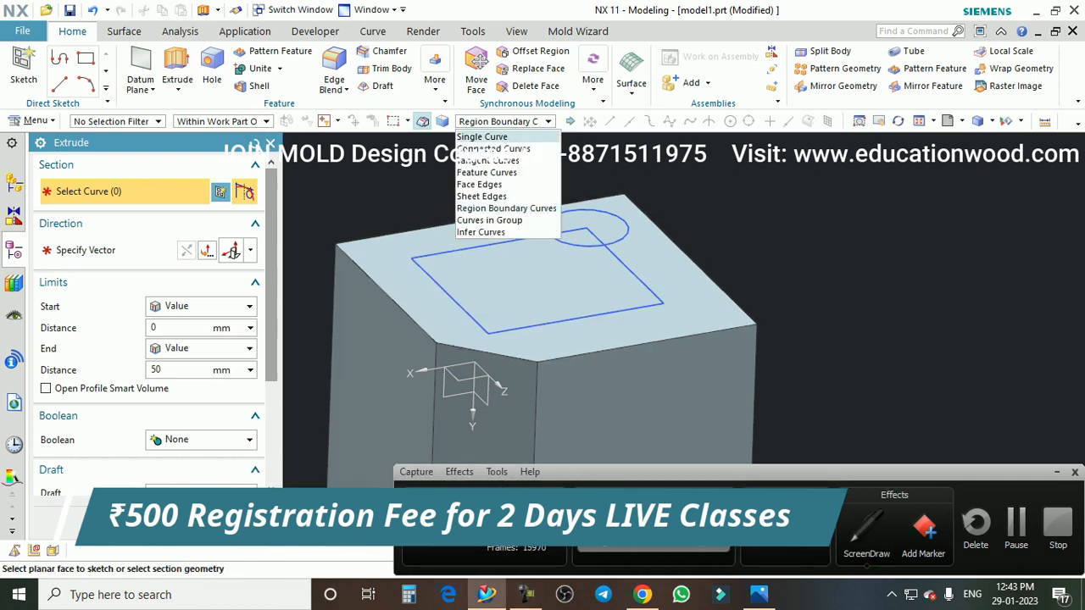
pyautogui.click(505, 120)
pyautogui.click(504, 121)
pyautogui.click(508, 208)
pyautogui.click(504, 121)
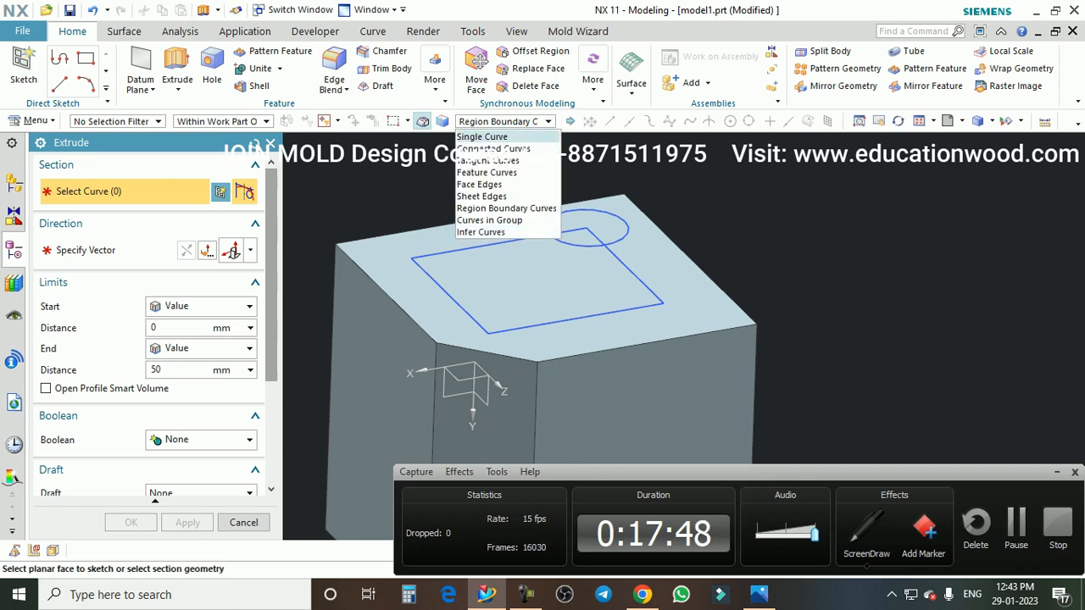
pyautogui.click(481, 137)
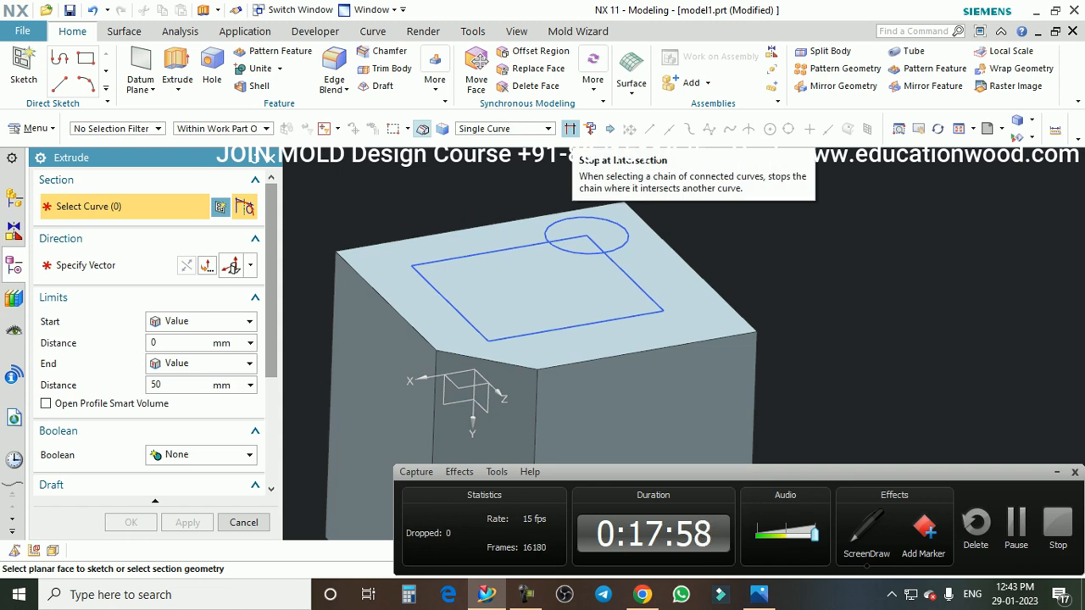
pyautogui.click(569, 129)
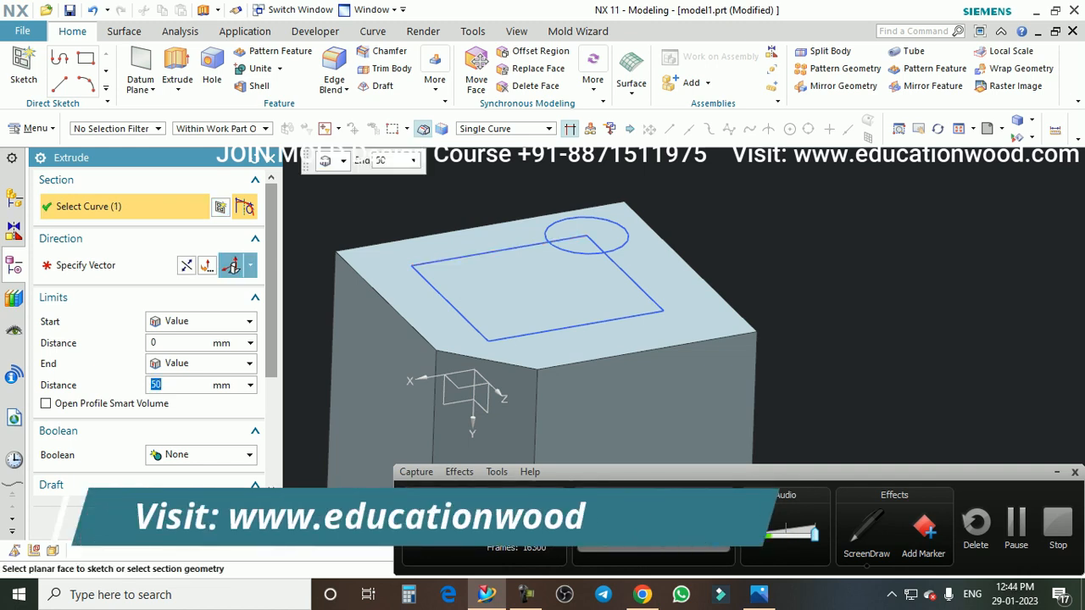
# Select the rectangle's edges up to the circle and the circle's arc inside the rectangle as a closed extrude section
pyautogui.click(543, 244)
pyautogui.scroll(3, 561, 248)
pyautogui.click(643, 255)
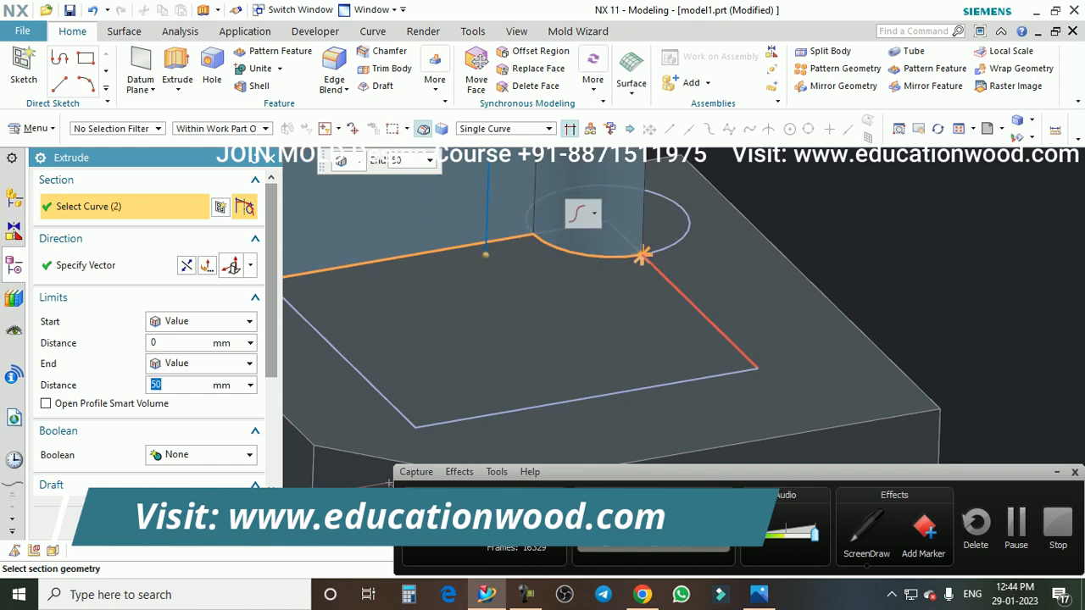
pyautogui.click(659, 272)
pyautogui.scroll(-3, 641, 274)
pyautogui.click(620, 337)
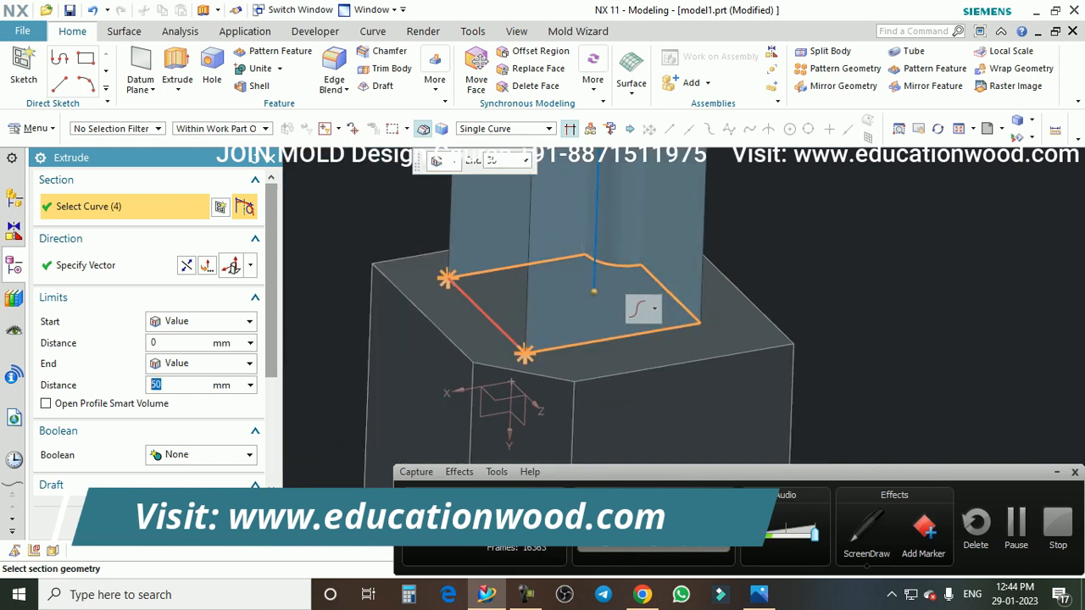
pyautogui.click(490, 315)
pyautogui.scroll(-3, 551, 343)
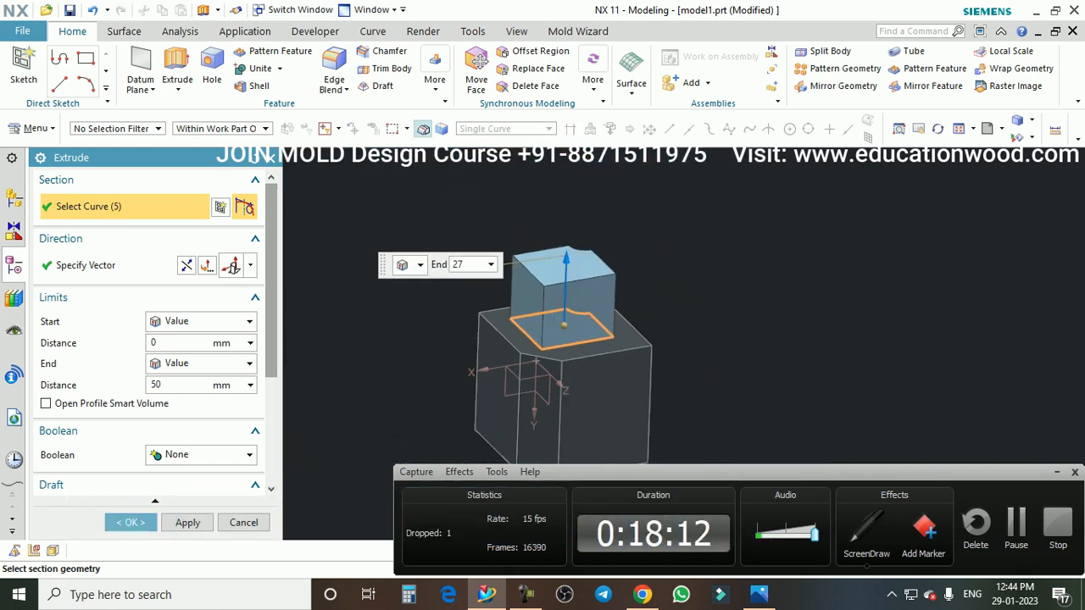
# Preview the notched rectangle's extrusion at an end distance of 15 mm and exit Extrude without creating a feature
pyautogui.moveTo(566, 257); pyautogui.dragTo(566, 287)
pyautogui.scroll(5, 570, 295)
pyautogui.scroll(-2, 570, 295)
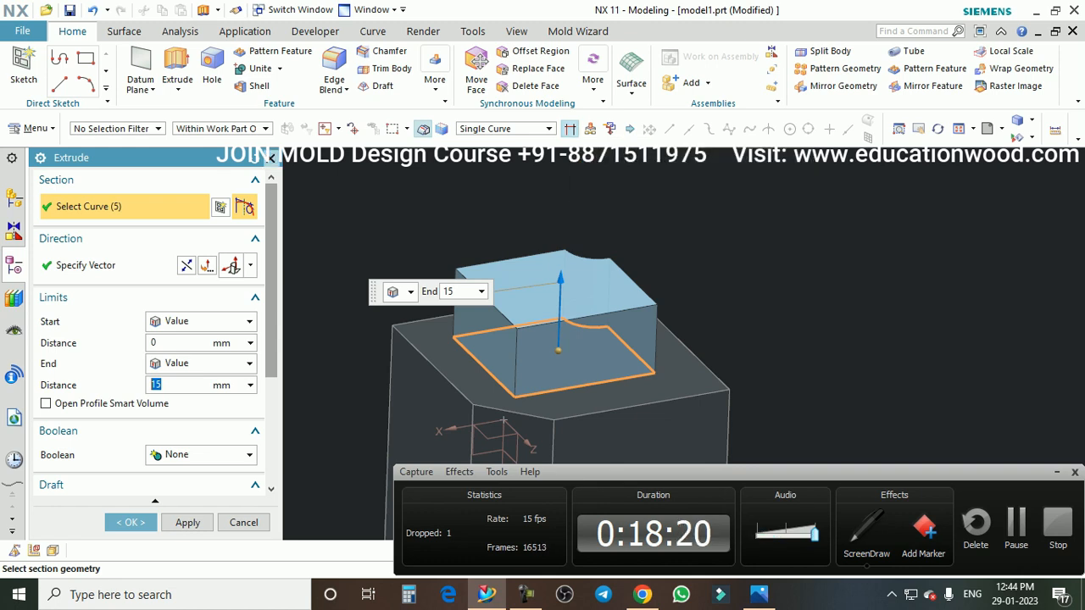
pyautogui.click(272, 158)
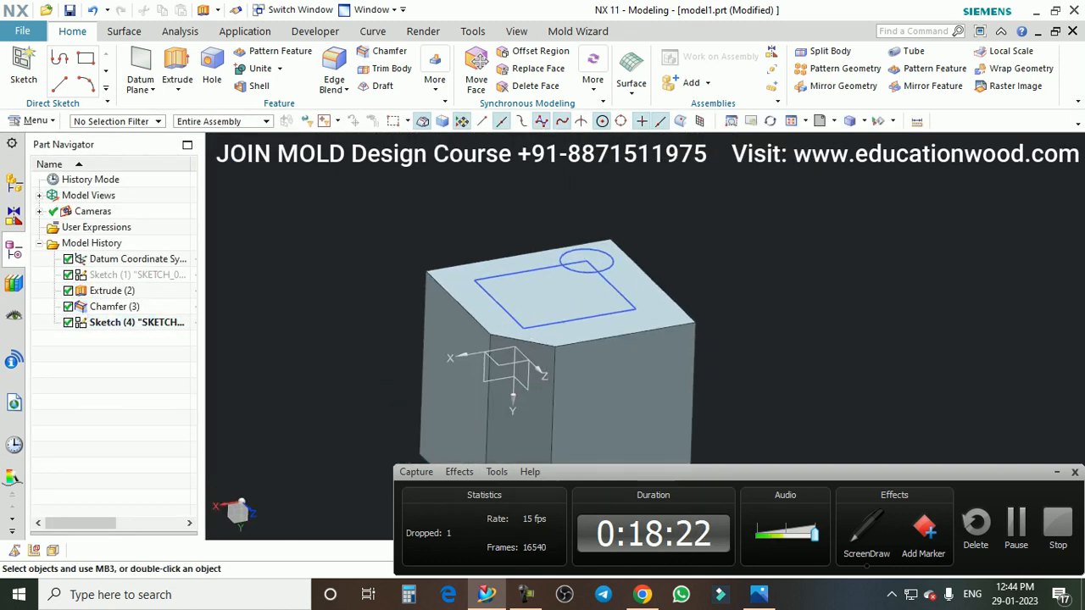
# Delete the rectangle-and-circle sketch from the cube's top face, and minimize the course topic image to return to the model
pyautogui.scroll(2, 591, 315)
pyautogui.scroll(-2, 549, 213)
pyautogui.scroll(1, 547, 258)
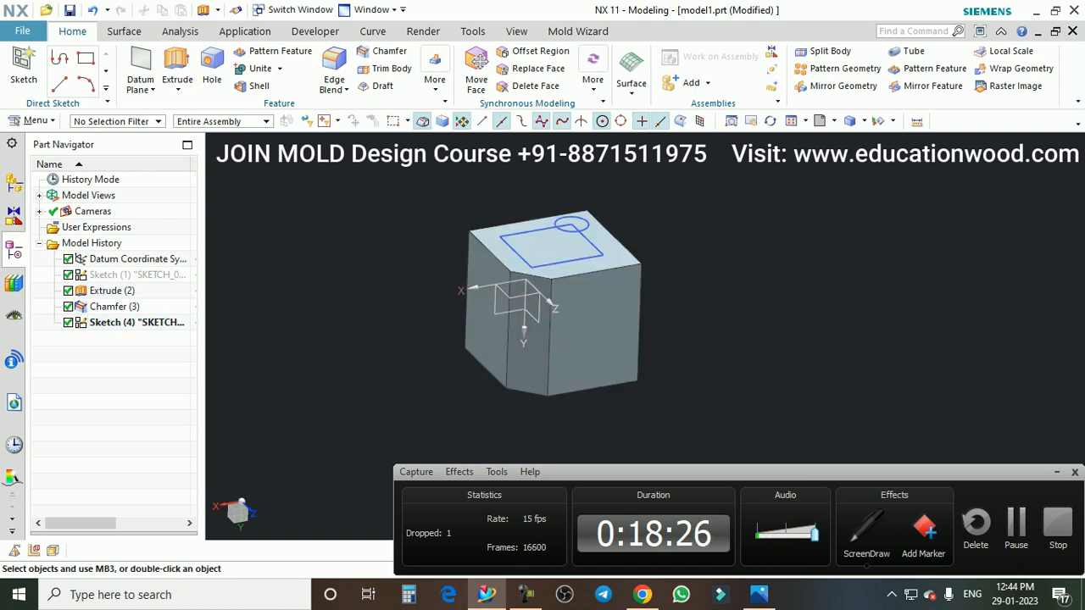
pyautogui.click(582, 234)
pyautogui.press('Delete')
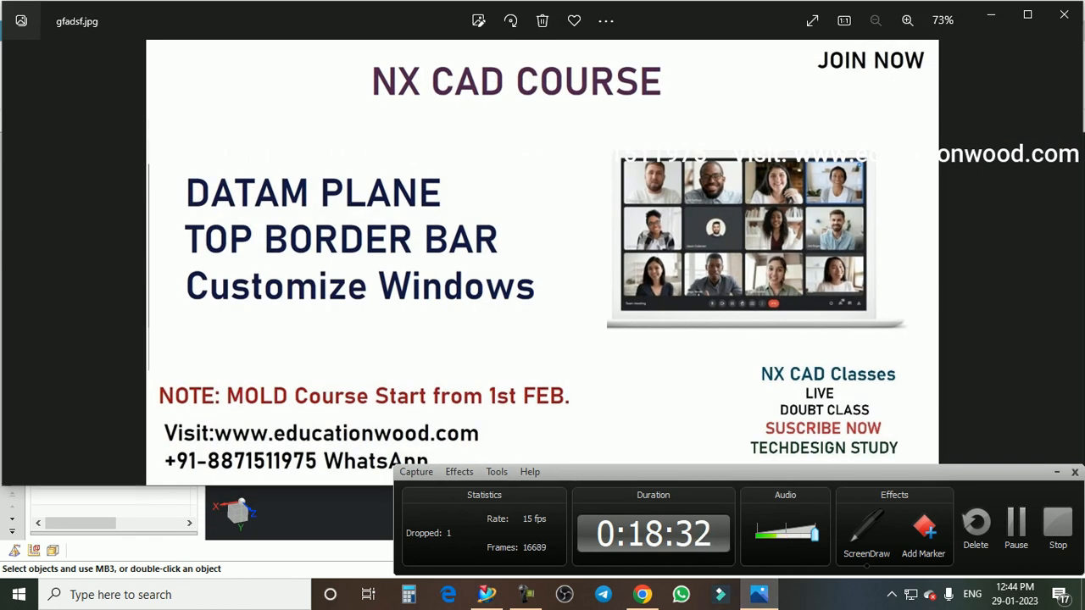
pyautogui.click(991, 15)
pyautogui.scroll(-4, 644, 233)
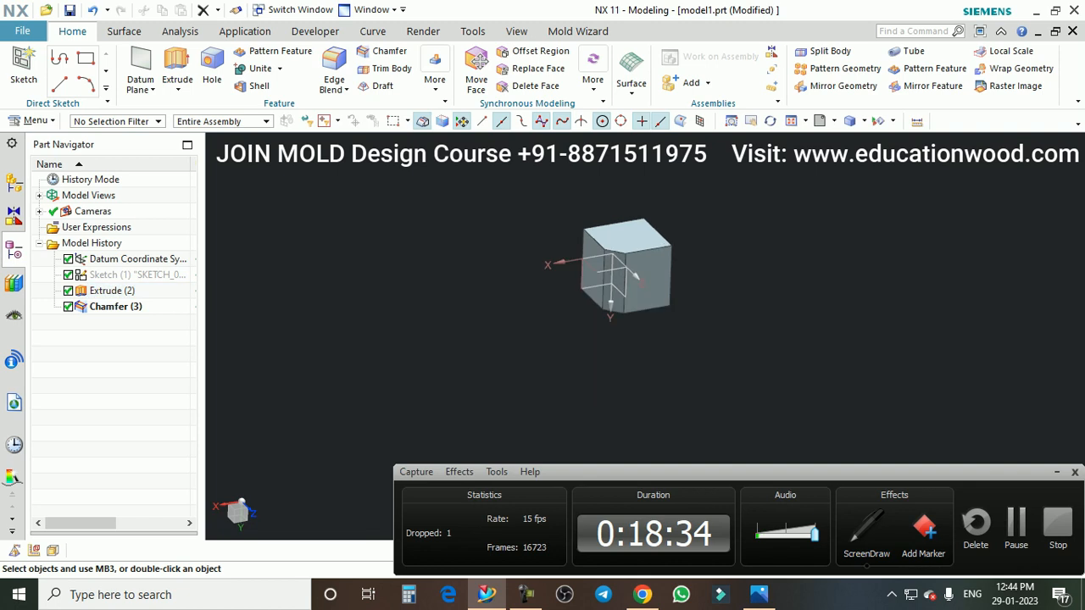
pyautogui.scroll(4, 645, 232)
pyautogui.scroll(-3, 627, 232)
pyautogui.scroll(2, 627, 232)
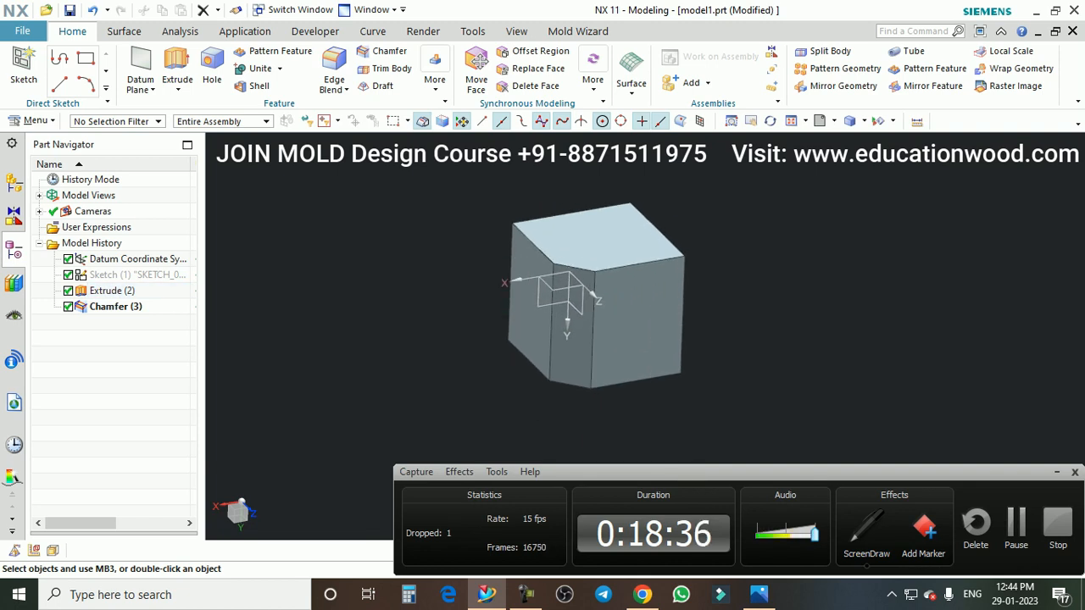
# Open the Customize dialog, inspect the Extrude drop-down commands, and browse the available command categories and items
pyautogui.hotkey('ctrl', '1')
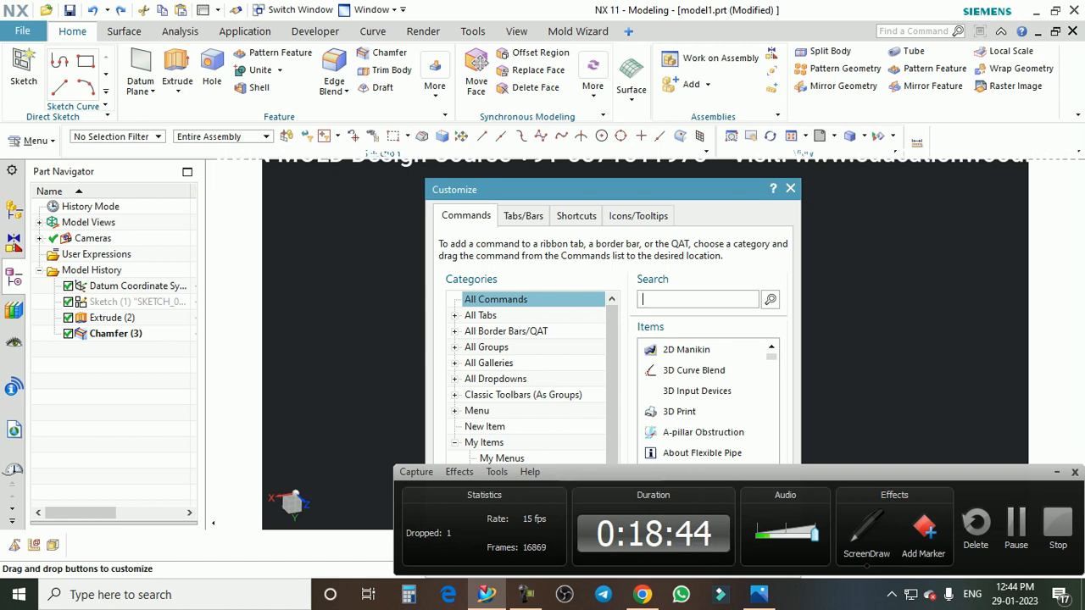
pyautogui.moveTo(607, 189); pyautogui.dragTo(661, 172)
pyautogui.click(177, 91)
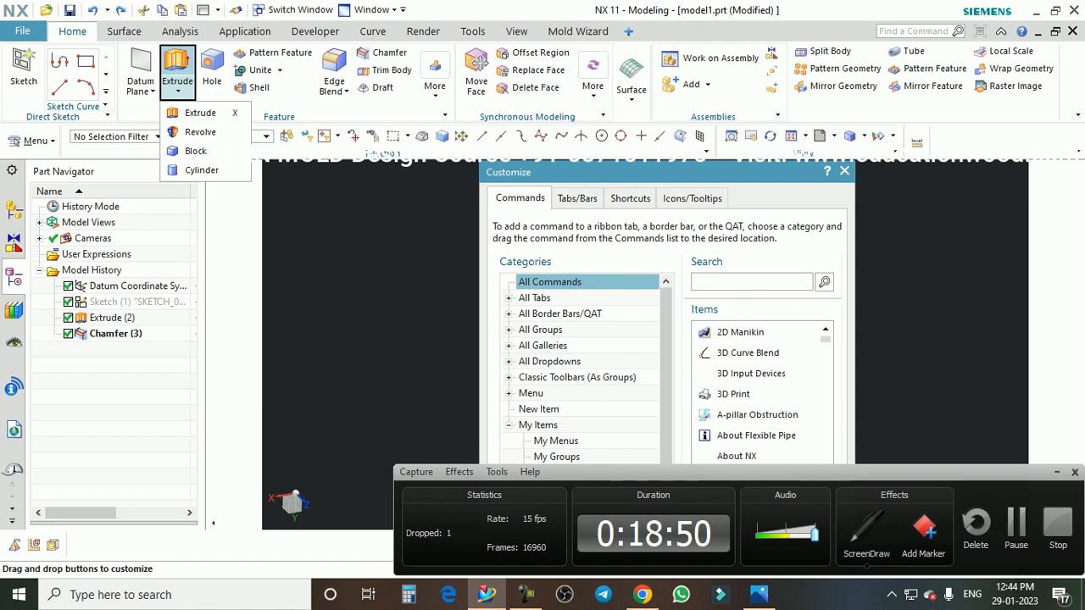
pyautogui.press('Escape')
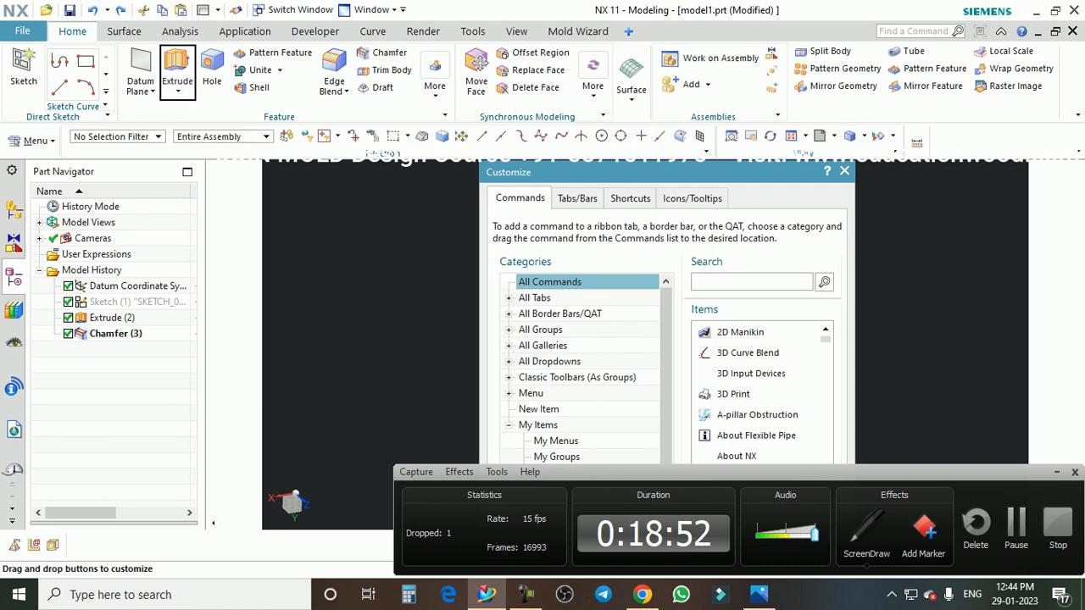
pyautogui.moveTo(652, 172); pyautogui.dragTo(664, 86)
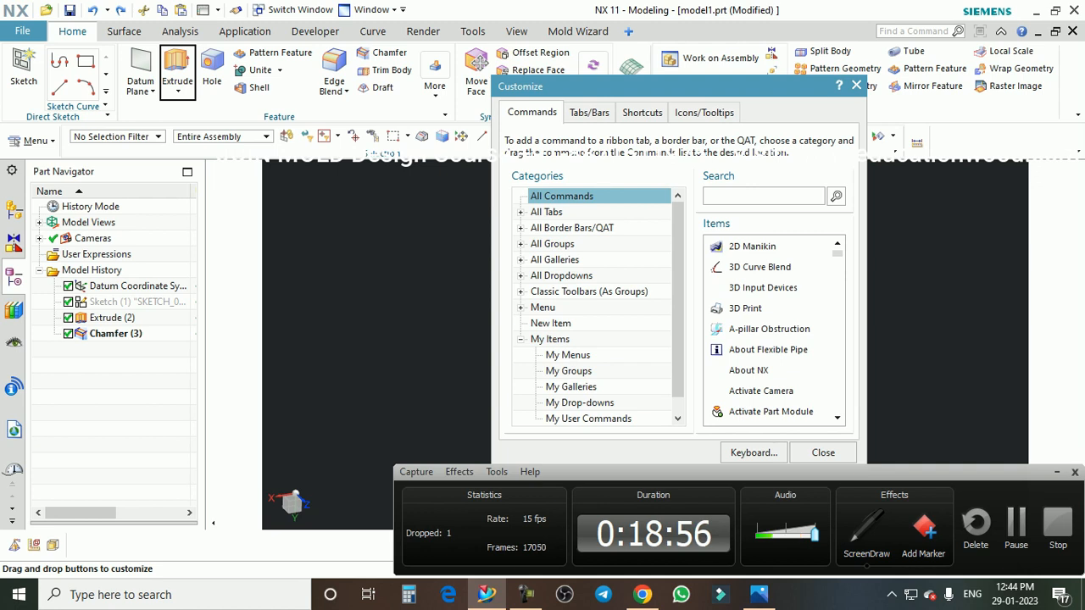
pyautogui.scroll(-1, 594, 307)
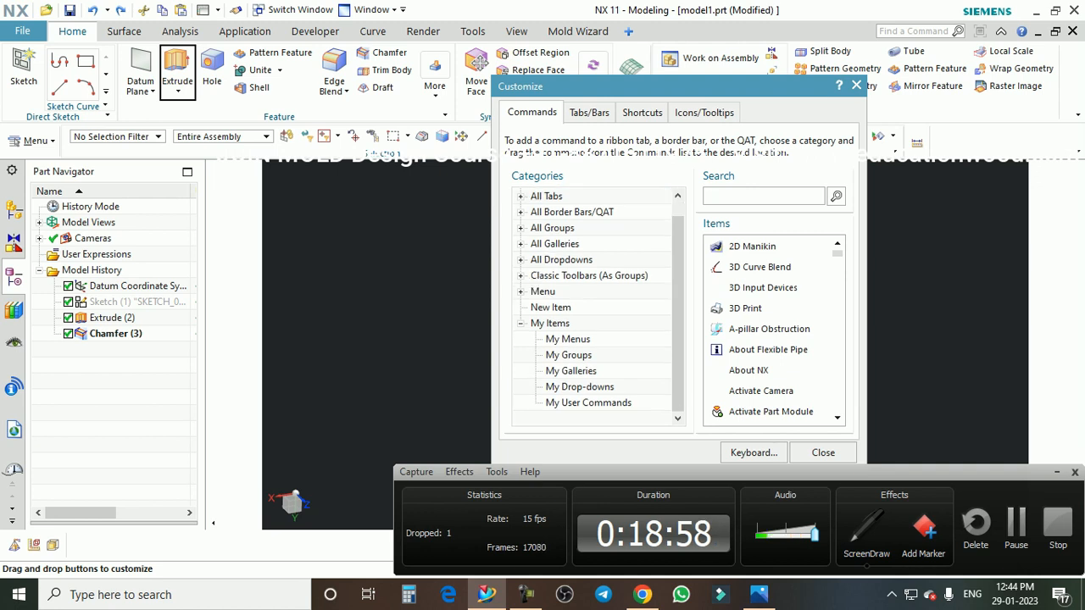
pyautogui.scroll(-3, 763, 343)
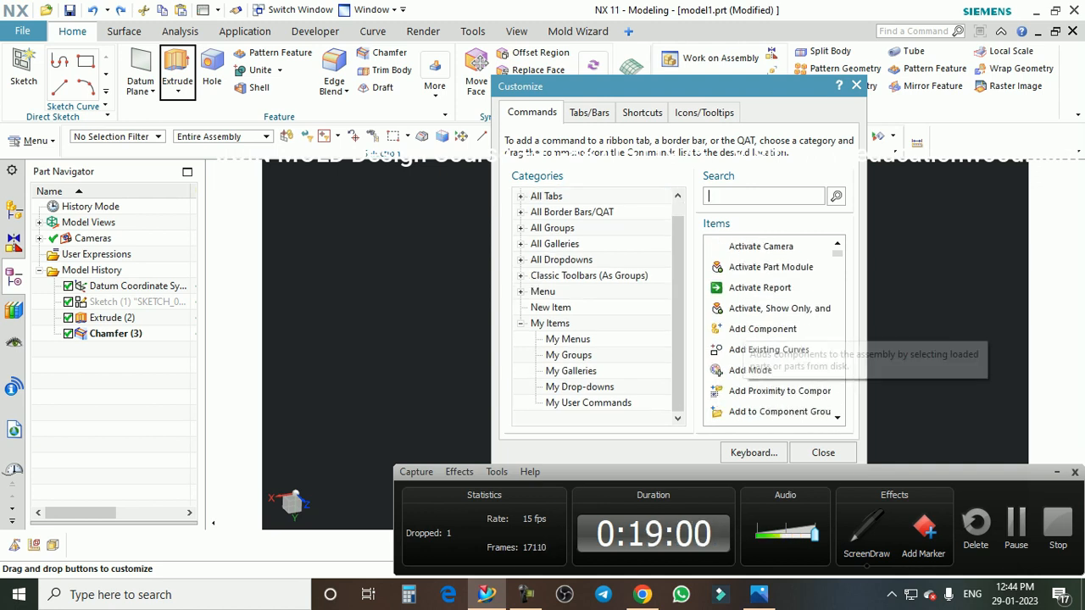
pyautogui.scroll(-2, 770, 330)
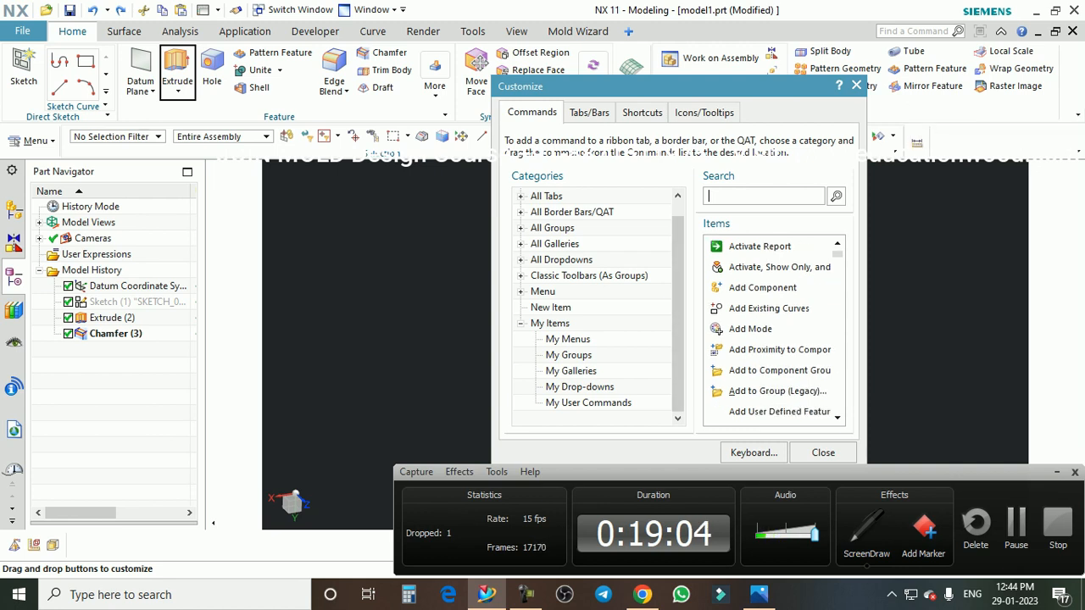
# Find Face Pairs among the Midsurface commands in the Menu category's Surface group and add it to the Home ribbon above Raster Image
pyautogui.click(543, 290)
pyautogui.click(520, 291)
pyautogui.scroll(-1, 599, 306)
pyautogui.scroll(1, 599, 307)
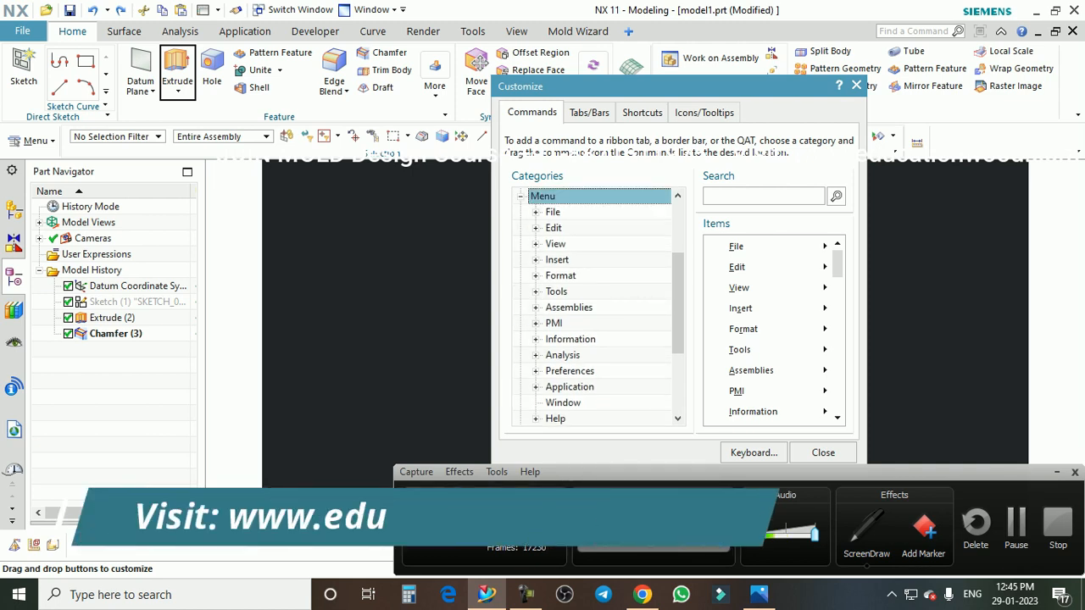
pyautogui.scroll(-5, 600, 306)
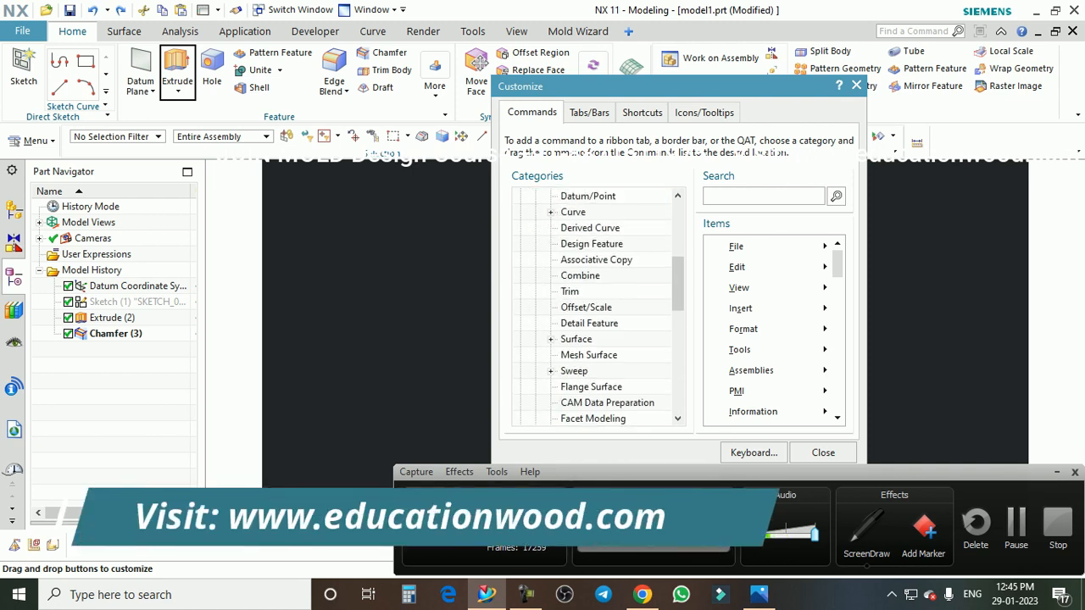
pyautogui.click(550, 339)
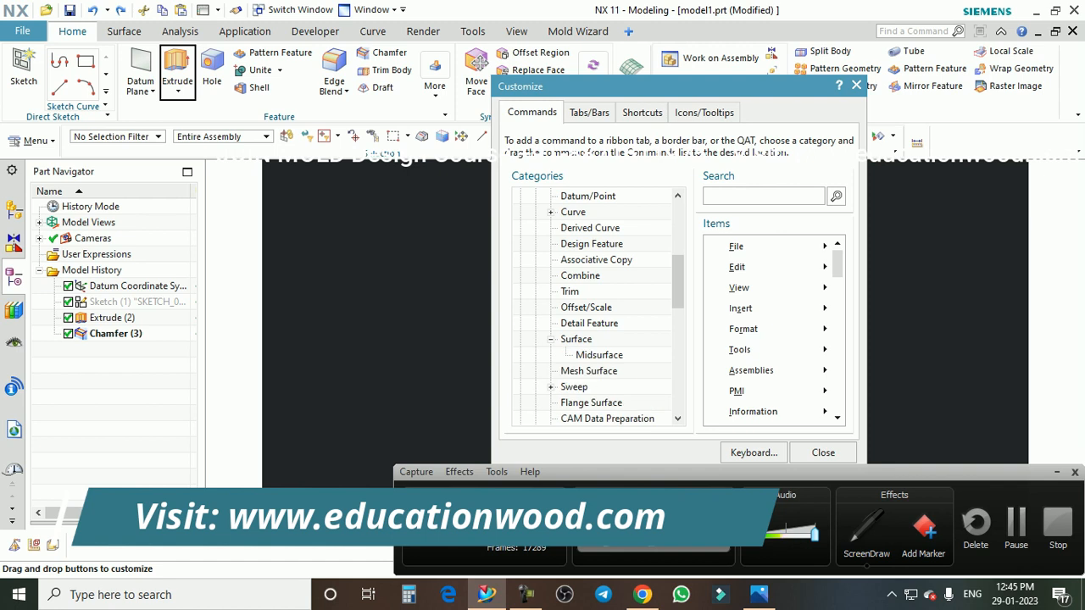
pyautogui.click(599, 355)
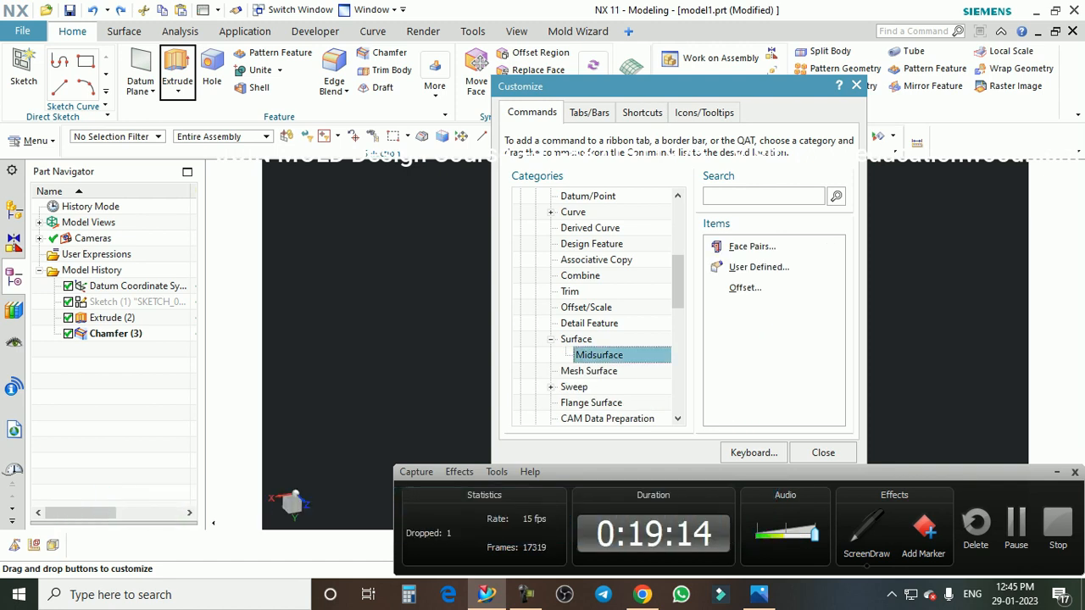
pyautogui.click(746, 247)
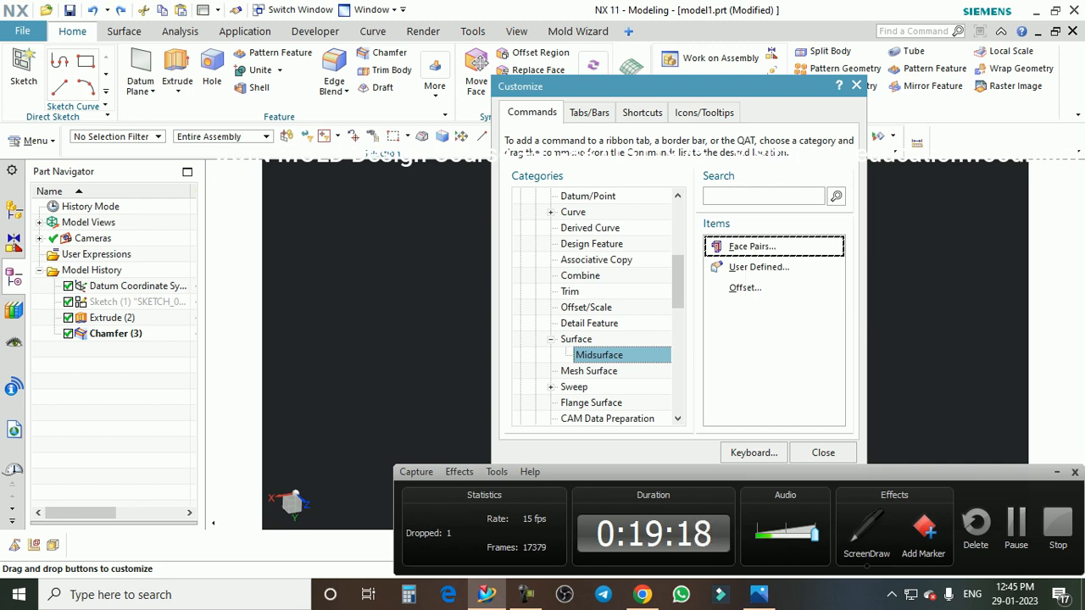
pyautogui.moveTo(973, 89); pyautogui.dragTo(974, 85)
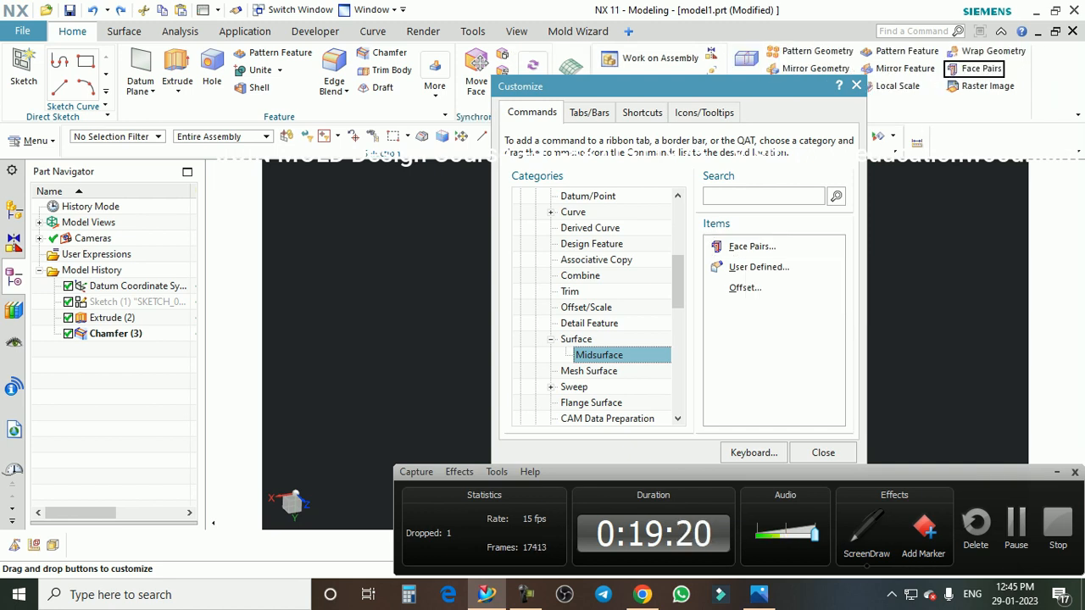
# Remove the added Face Pairs command from the Home ribbon
pyautogui.moveTo(678, 85); pyautogui.dragTo(607, 94)
pyautogui.moveTo(975, 69); pyautogui.dragTo(920, 141)
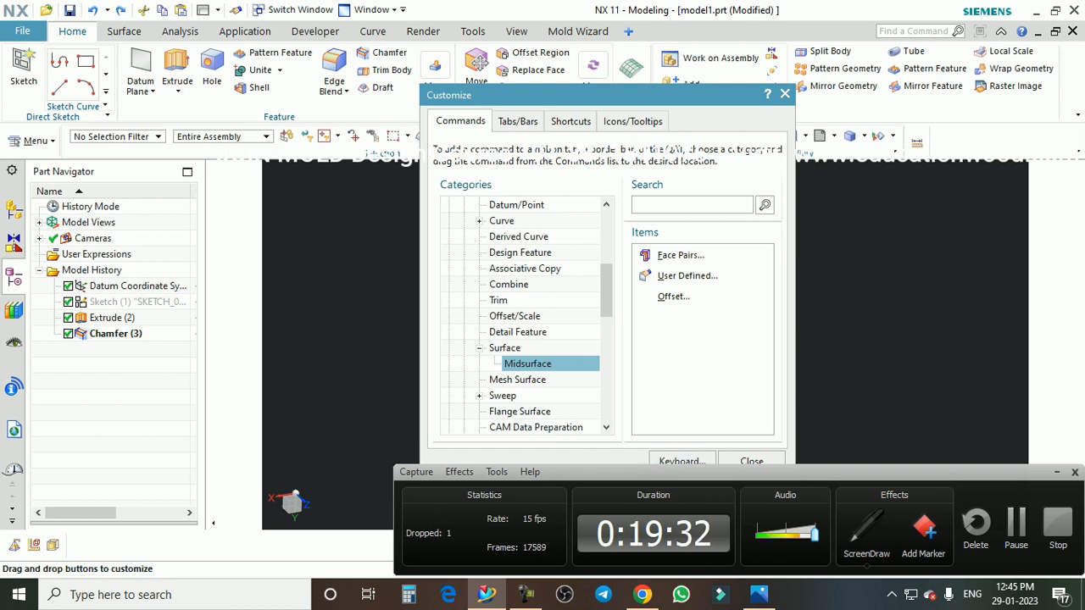
# Review the Customize dialog's list of ribbon tabs and border bars and its shortcut toolbar and radial options
pyautogui.click(517, 120)
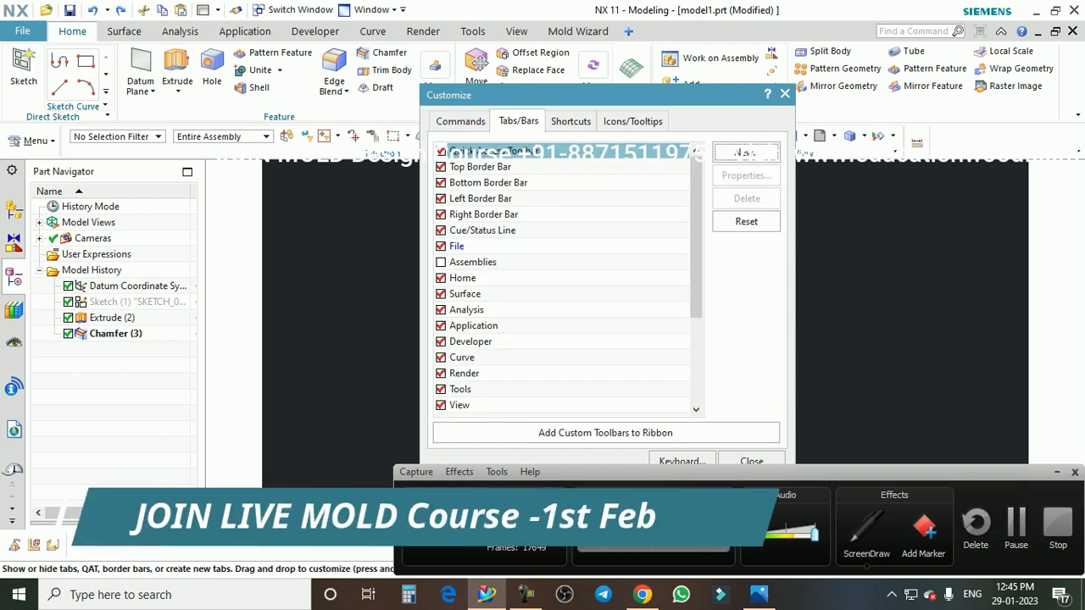
pyautogui.scroll(-5, 564, 279)
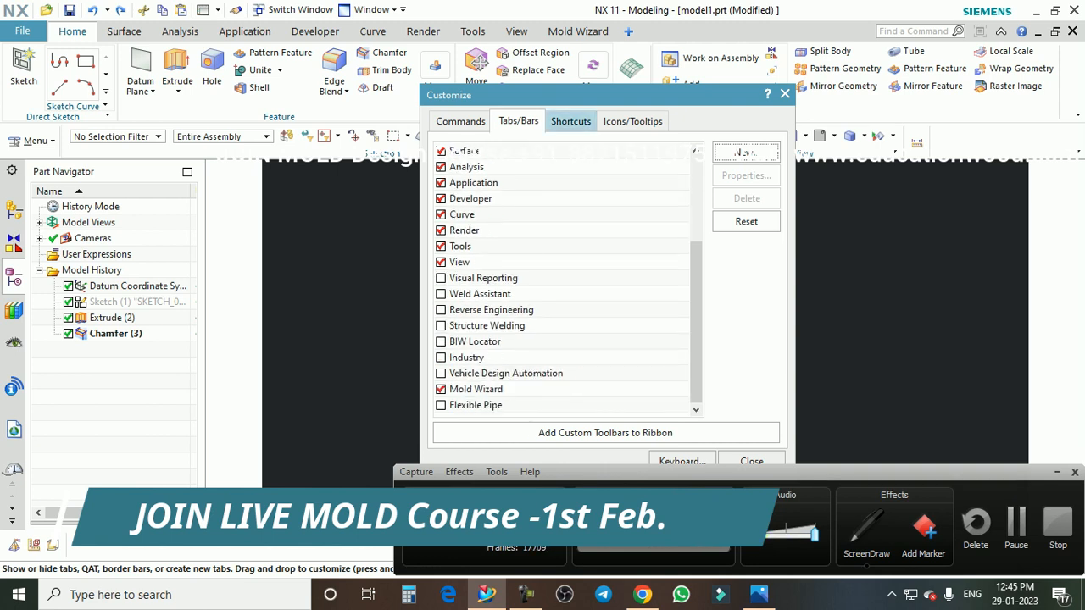
pyautogui.click(571, 121)
pyautogui.moveTo(594, 95); pyautogui.dragTo(597, 59)
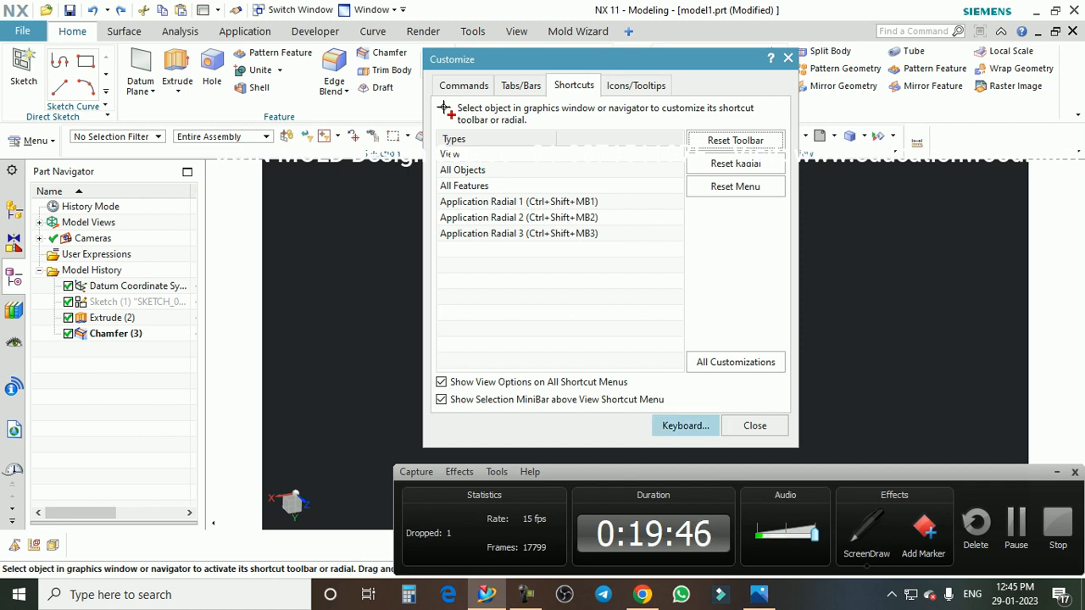
# Open the keyboard shortcut customization and select the Pattern Feature command in the Insert group's Associative Copy category
pyautogui.click(685, 426)
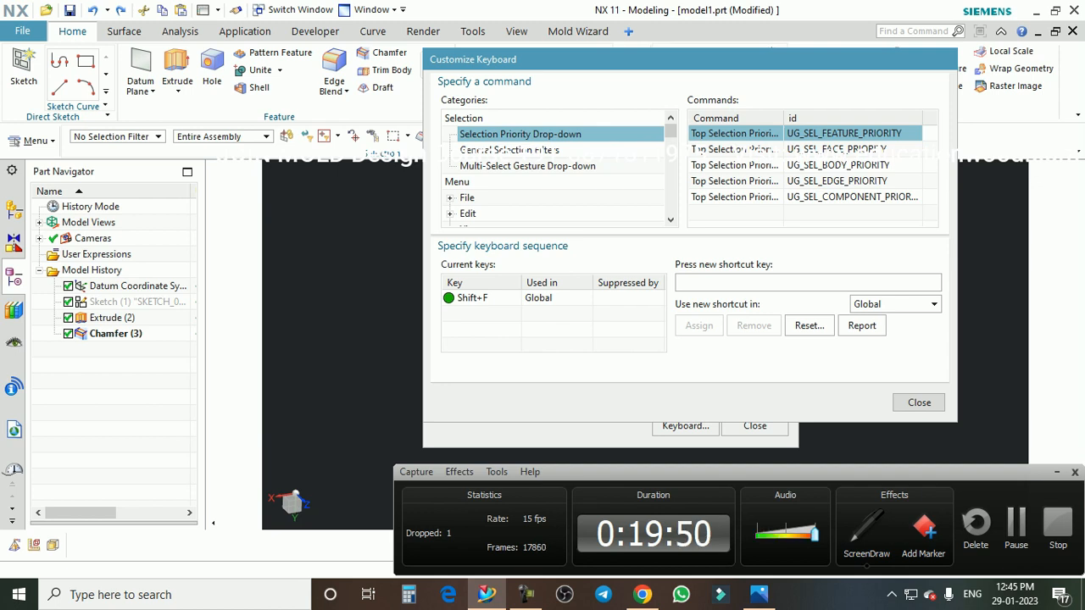
pyautogui.scroll(-2, 555, 170)
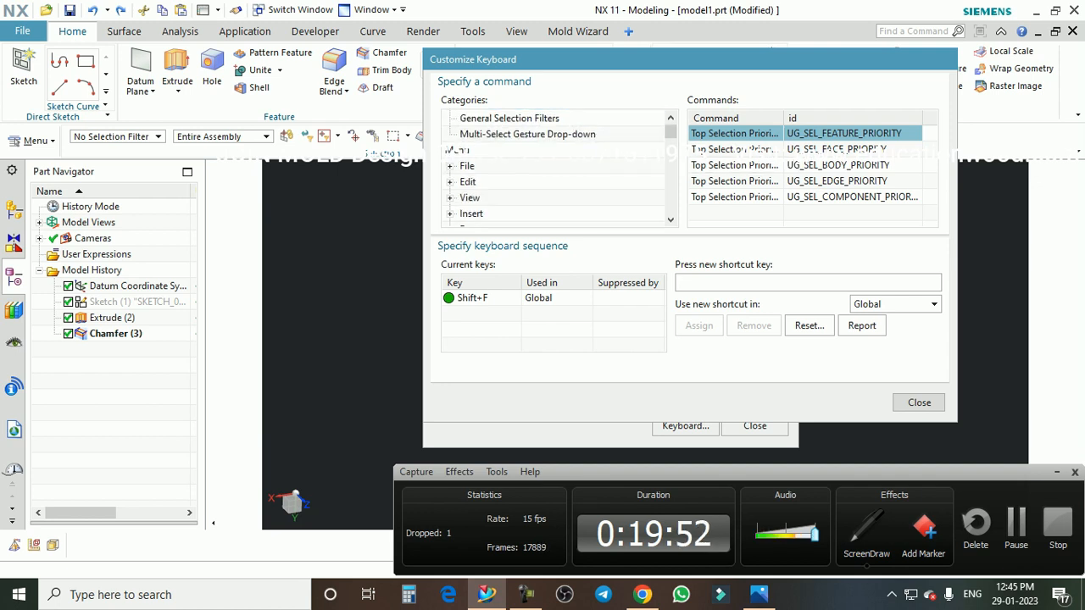
pyautogui.scroll(-1, 555, 170)
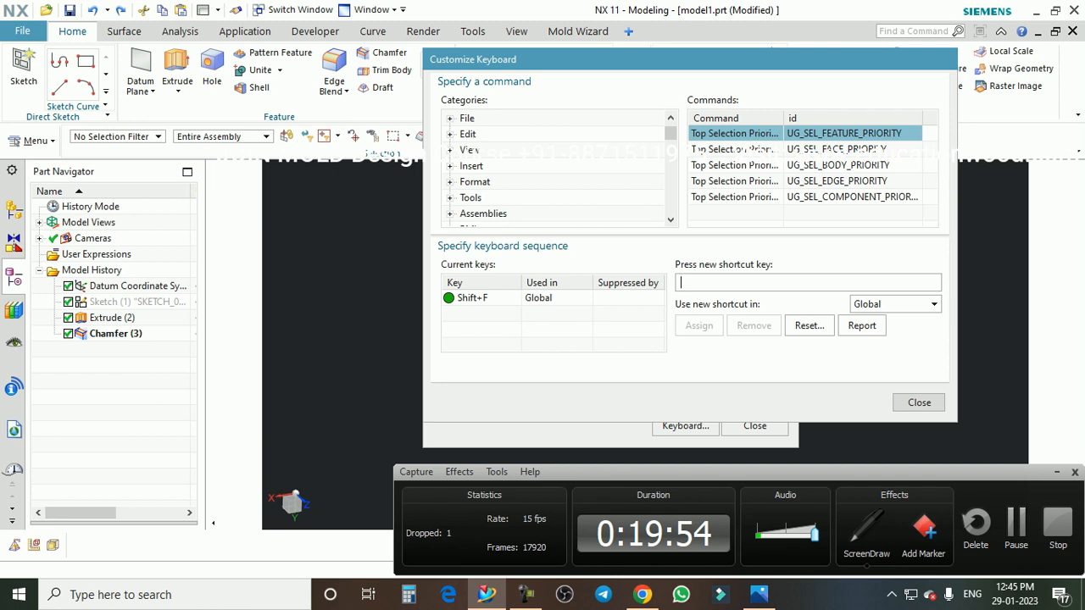
pyautogui.scroll(-1, 555, 170)
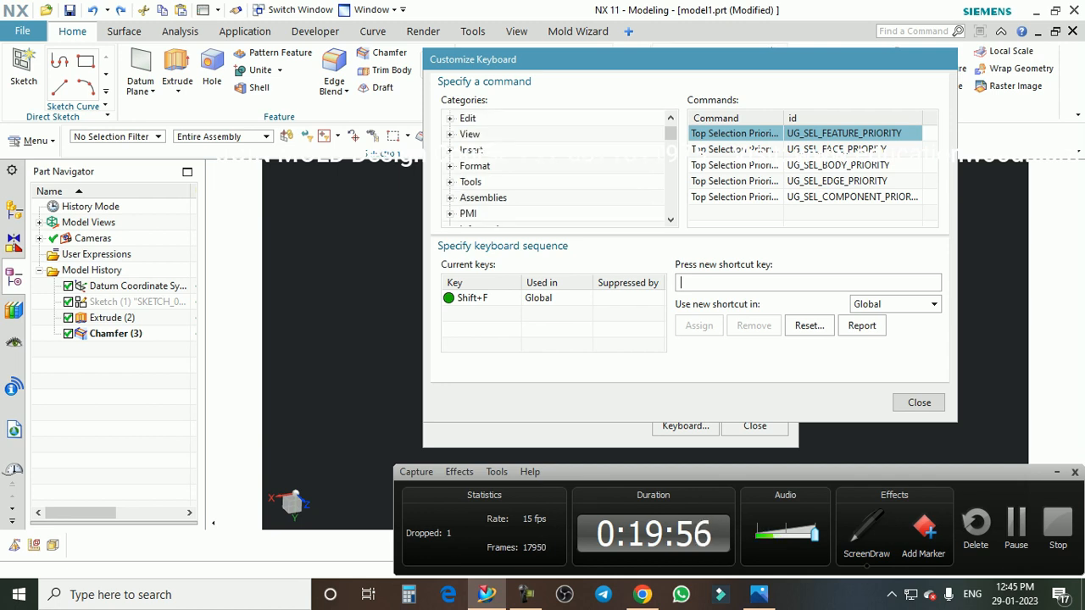
pyautogui.click(450, 150)
pyautogui.scroll(-1, 555, 170)
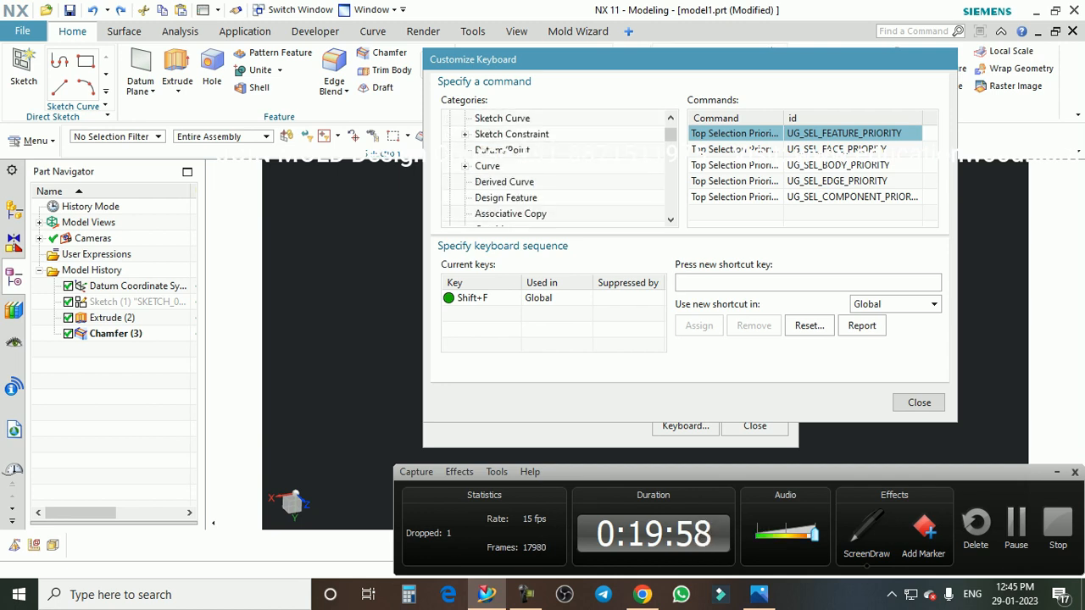
pyautogui.scroll(-1, 555, 169)
pyautogui.click(511, 197)
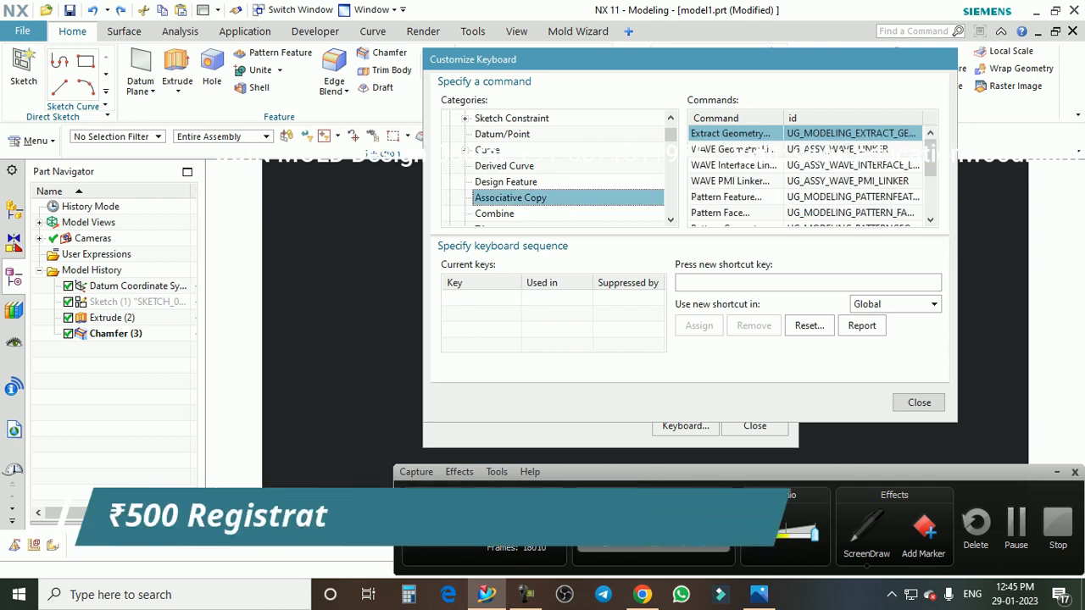
pyautogui.scroll(-2, 805, 174)
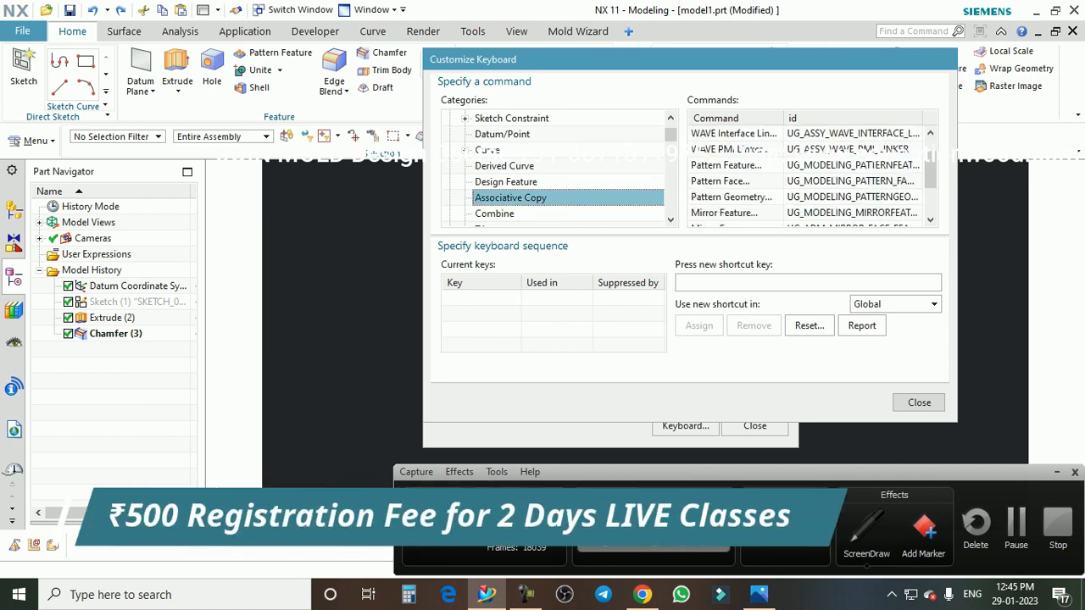
pyautogui.click(733, 165)
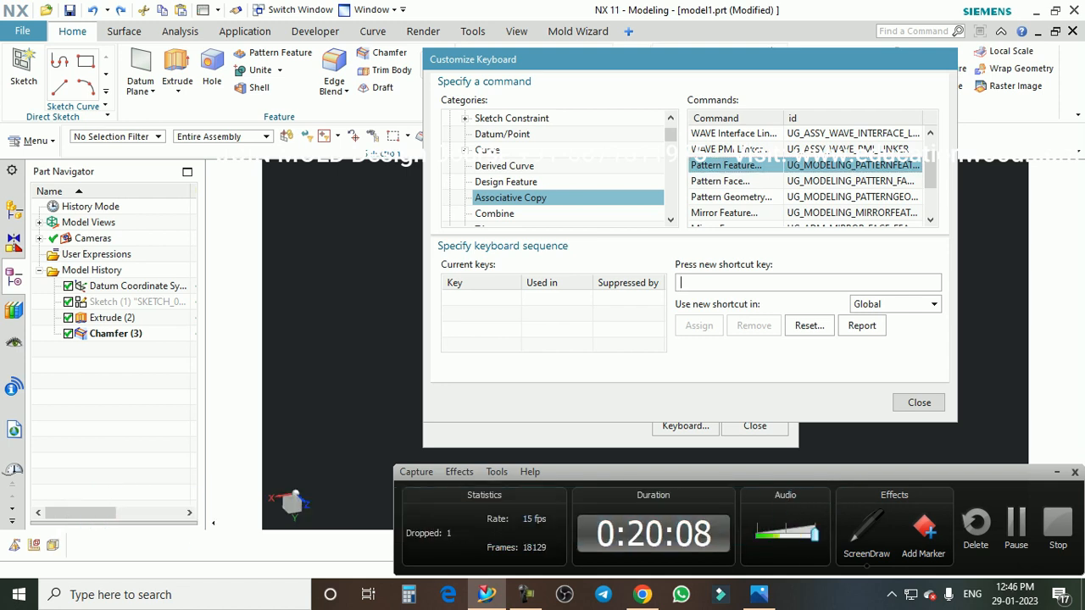
# Check the existing assignments of the keys F, P and X for use with Pattern Feature, and clear the shortcut entry
pyautogui.press('f')
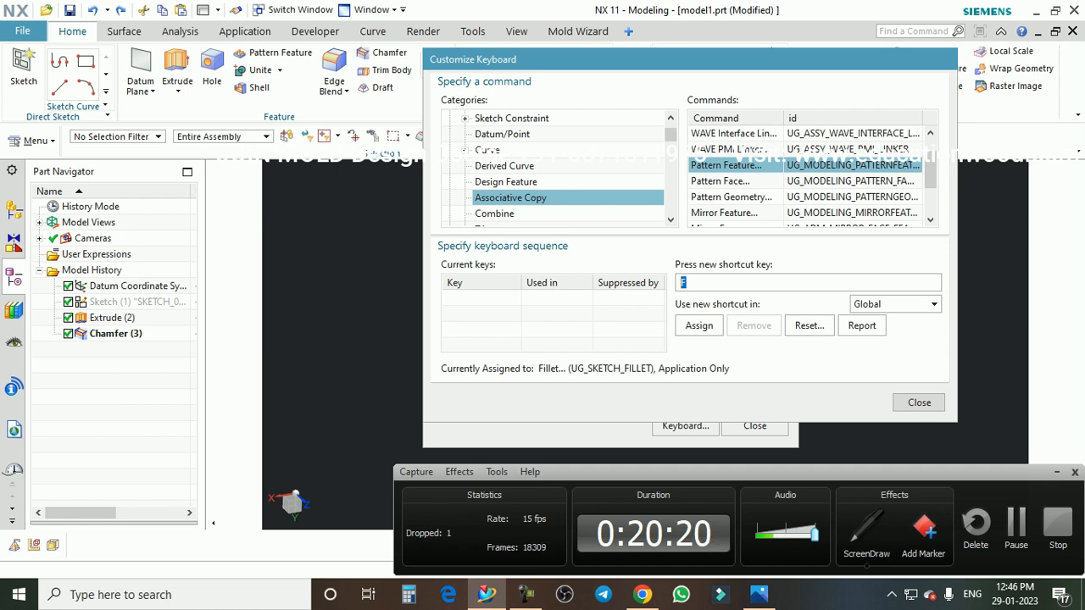
pyautogui.press('p')
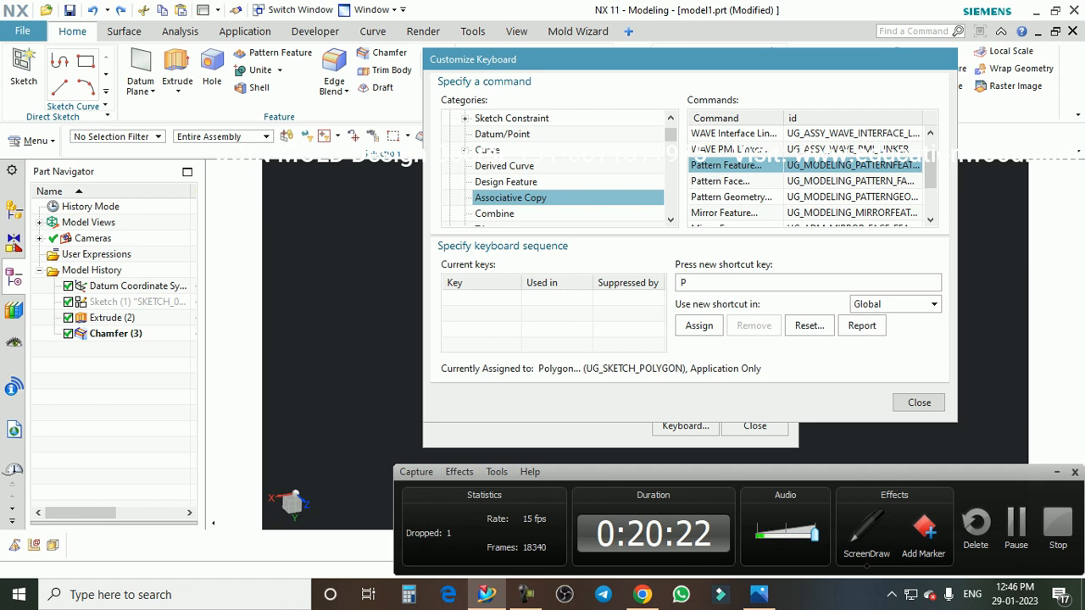
pyautogui.moveTo(688, 283); pyautogui.dragTo(653, 282)
pyautogui.press('x')
pyautogui.moveTo(689, 282); pyautogui.dragTo(678, 282)
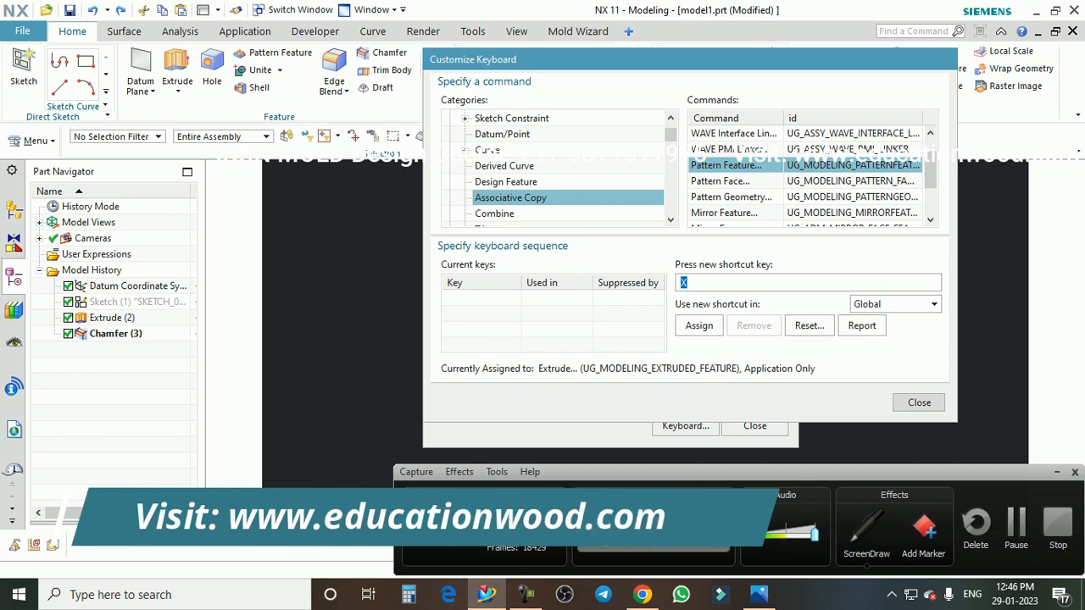
pyautogui.press('BackSpace')
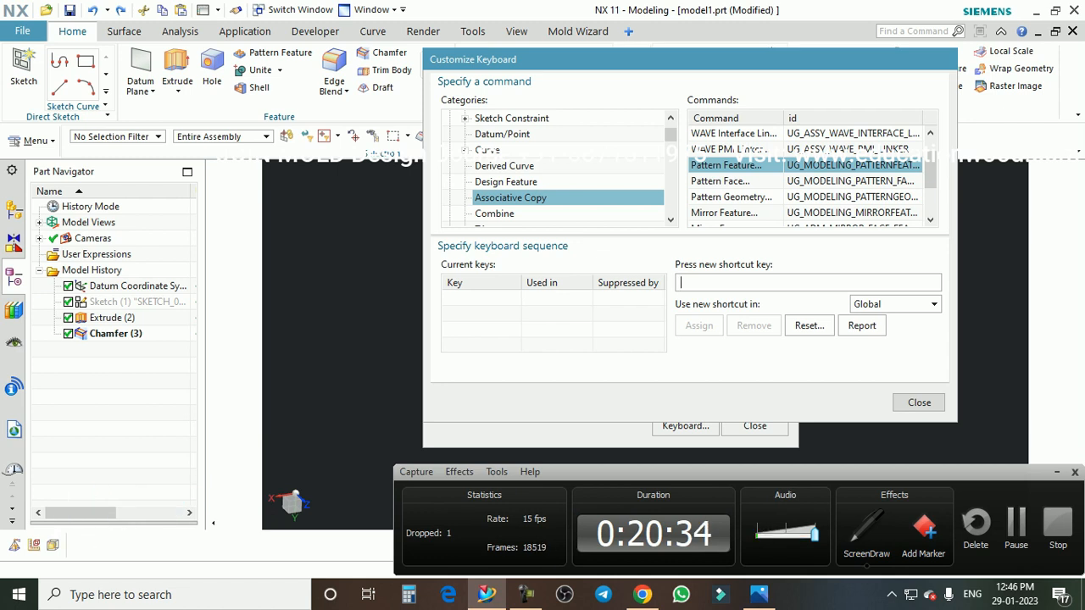
# Assign G as the global shortcut for Pattern Feature and close both customization dialogs
pyautogui.press('g')
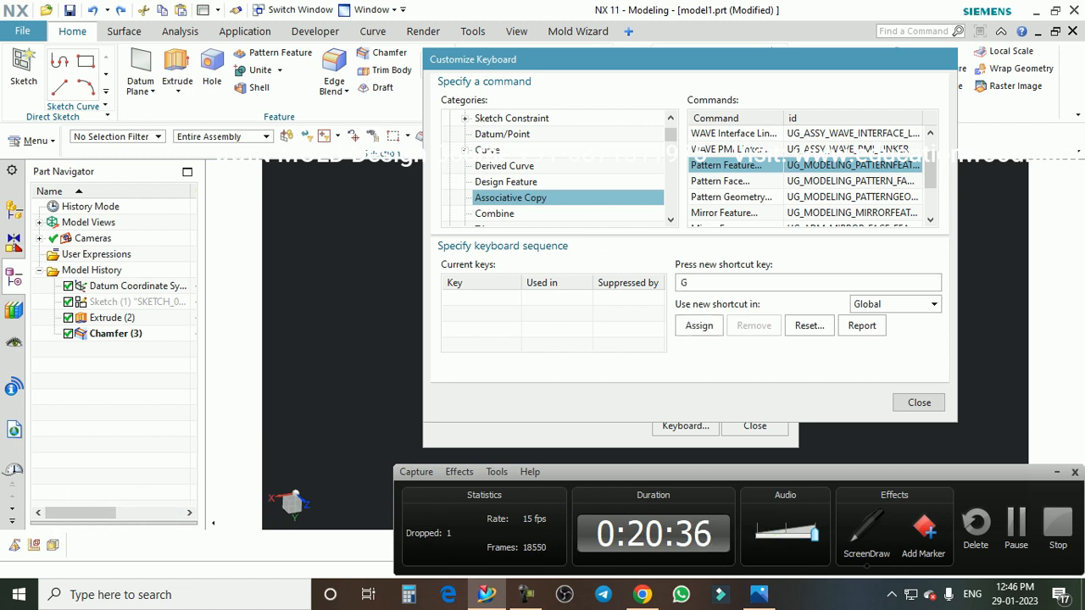
pyautogui.doubleClick(684, 282)
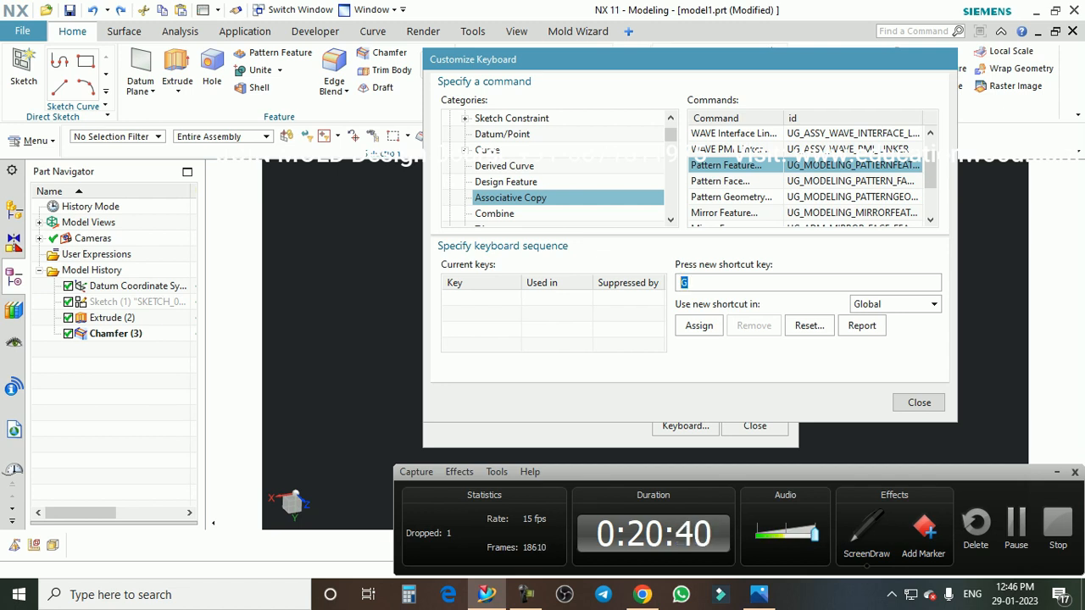
pyautogui.click(700, 326)
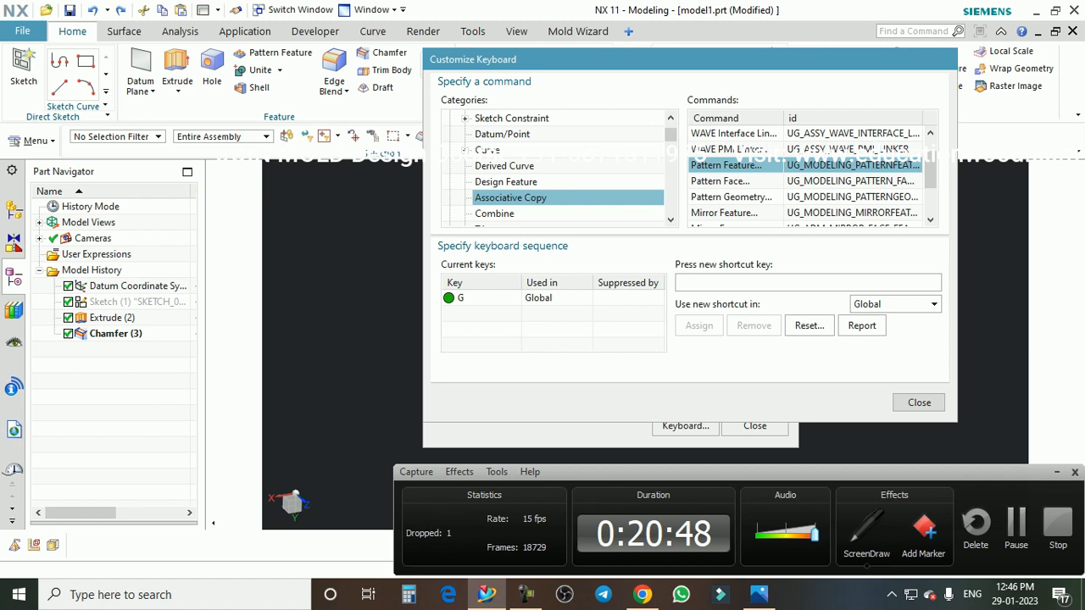
pyautogui.click(919, 403)
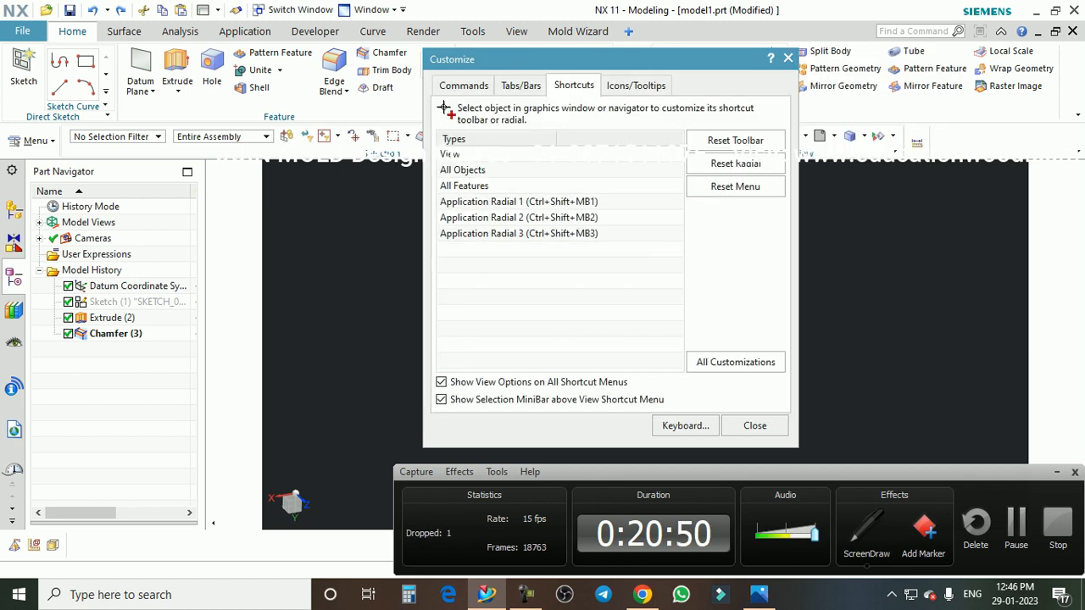
pyautogui.click(754, 426)
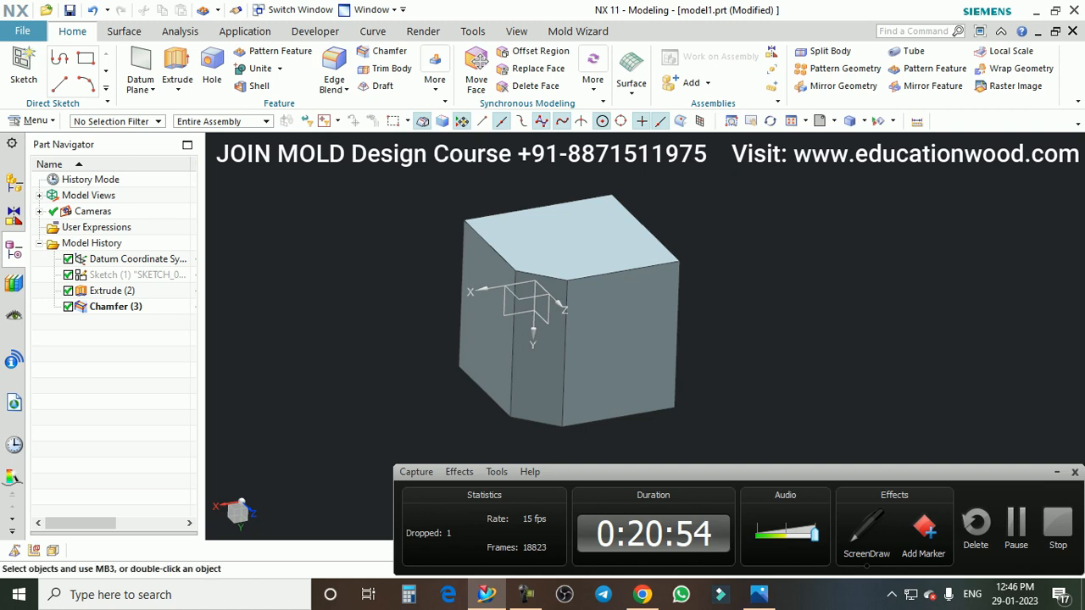
# Test the new Pattern Feature shortcut, compare it with the ribbon command, and cancel the command both times
pyautogui.press('p')
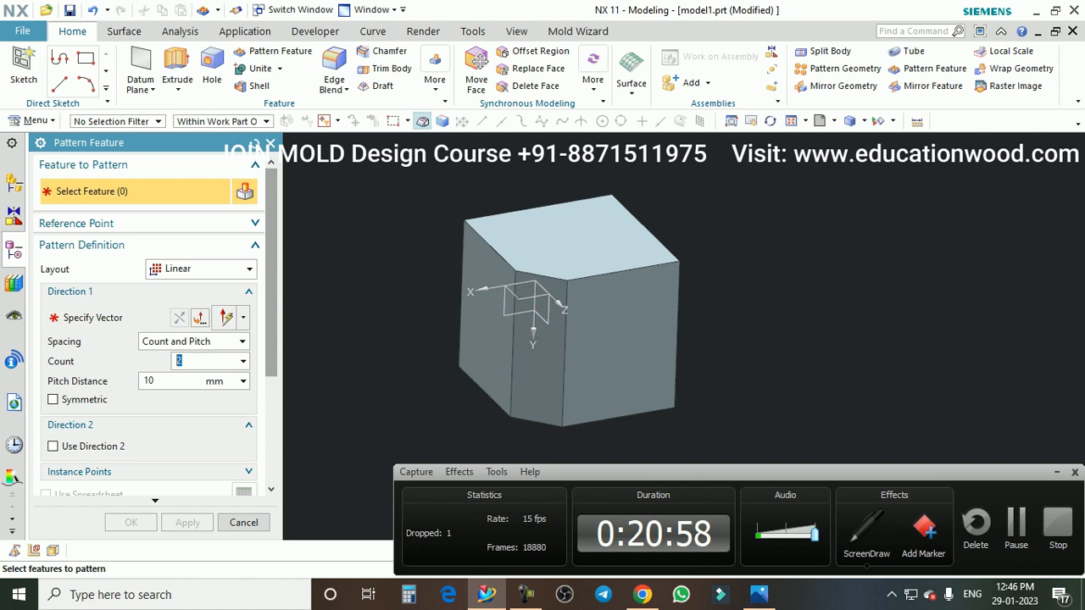
pyautogui.press('Escape')
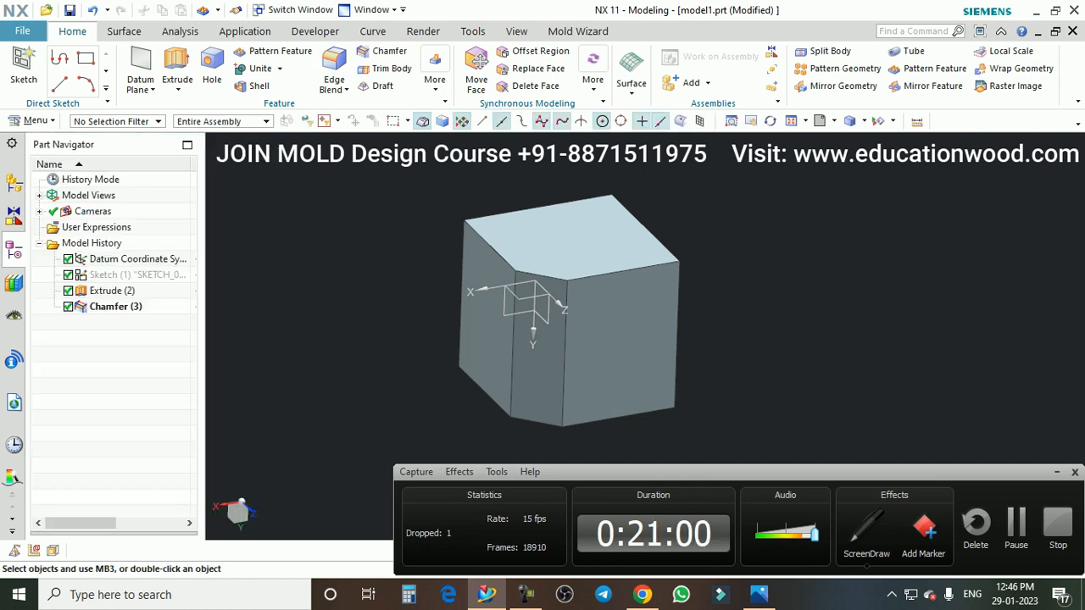
pyautogui.click(280, 50)
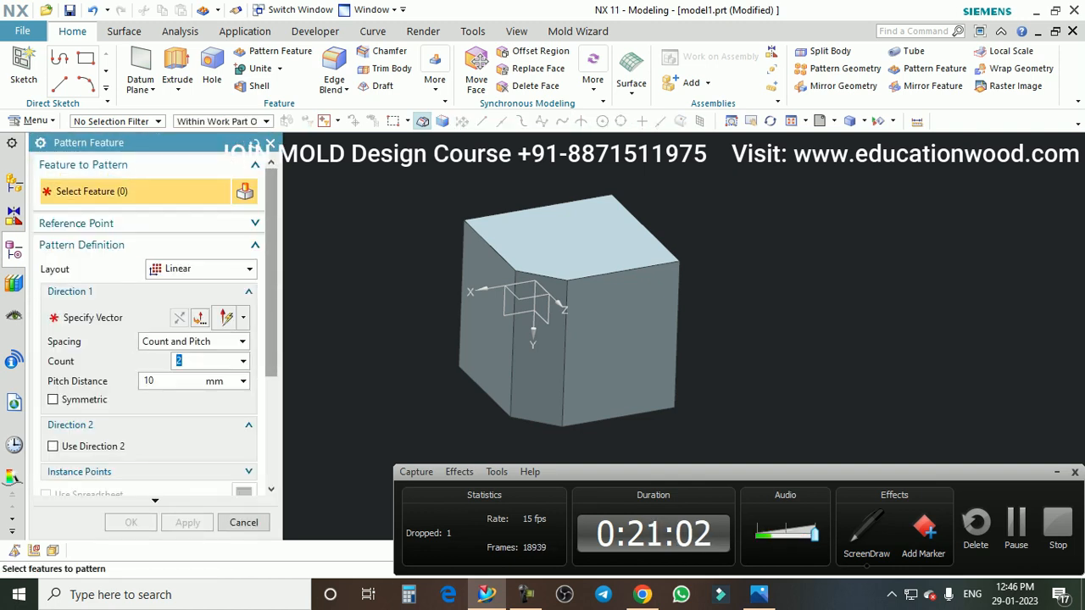
pyautogui.click(272, 144)
# Demonstrate the shortcuts for Import Parasolid and Export Parasolid, closing each dialog without processing a file
pyautogui.scroll(-2, 479, 242)
pyautogui.scroll(2, 511, 253)
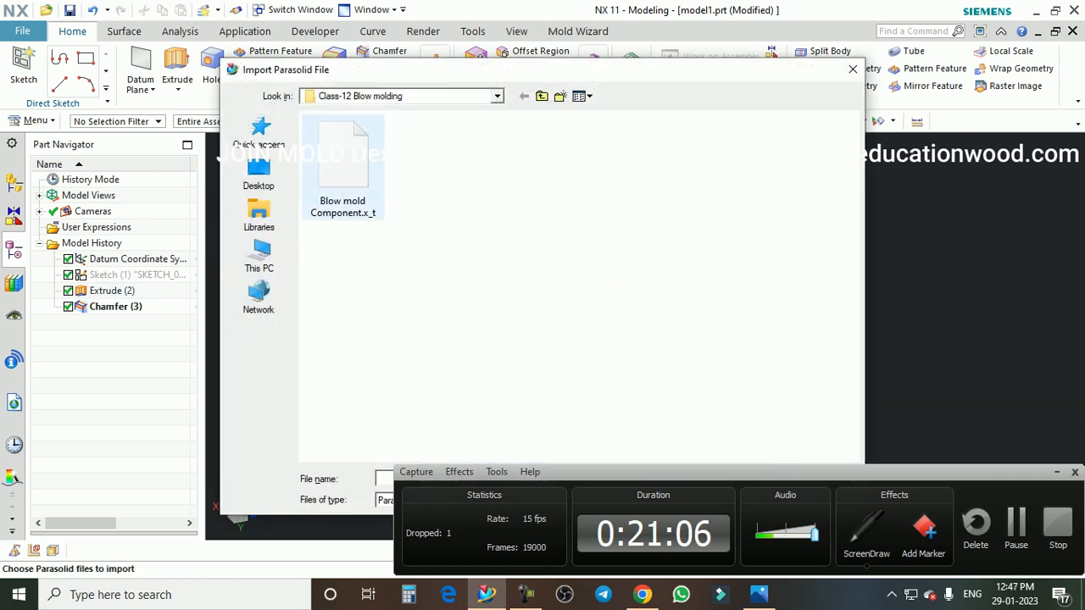
pyautogui.click(853, 70)
pyautogui.hotkey('ctrl', 'e')
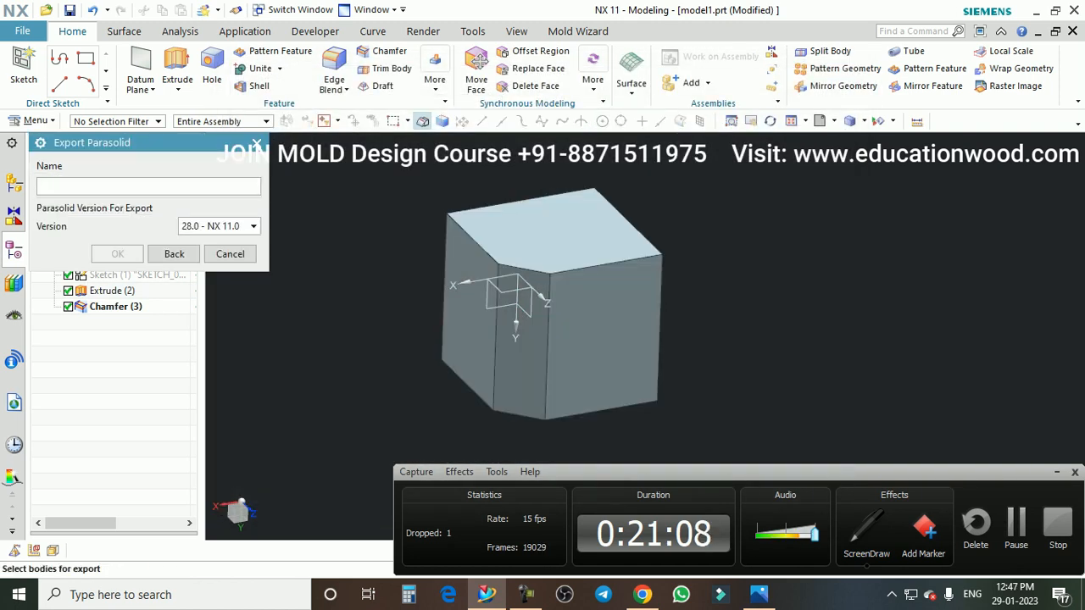
pyautogui.click(258, 143)
# Demonstrate the shortcuts for Measure Distance, Subtract, Unite and Scale Body, closing each dialog without applying it
pyautogui.press('m')
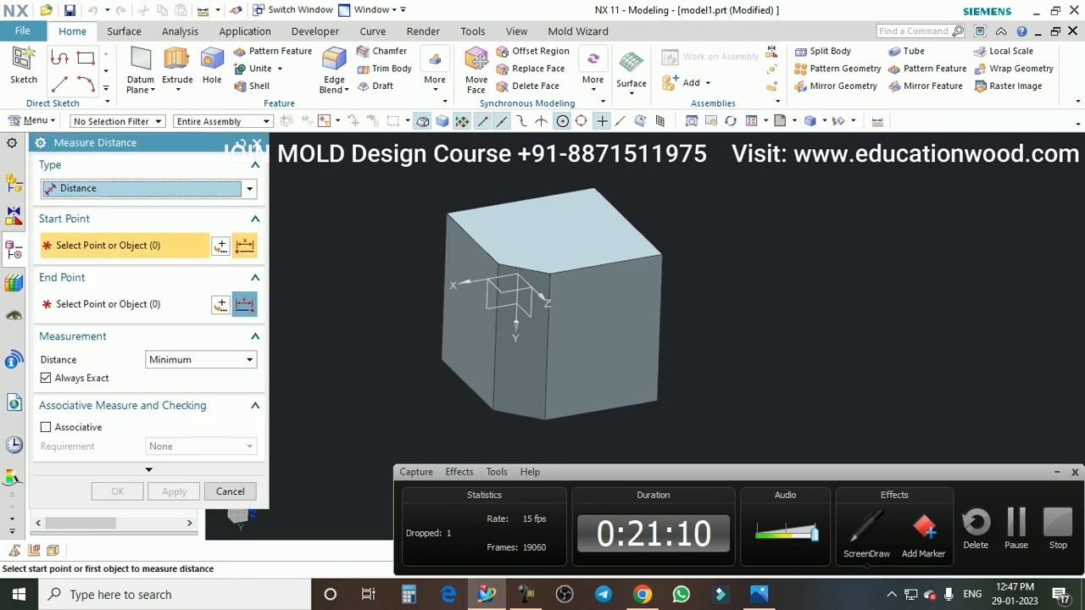
pyautogui.click(258, 143)
pyautogui.press('s')
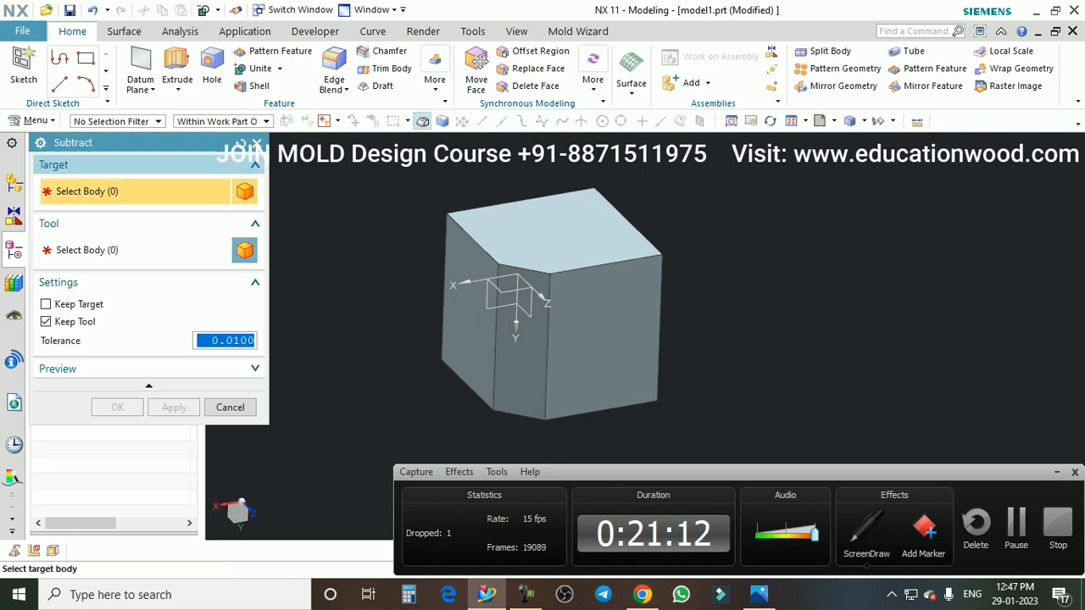
pyautogui.click(258, 143)
pyautogui.press('u')
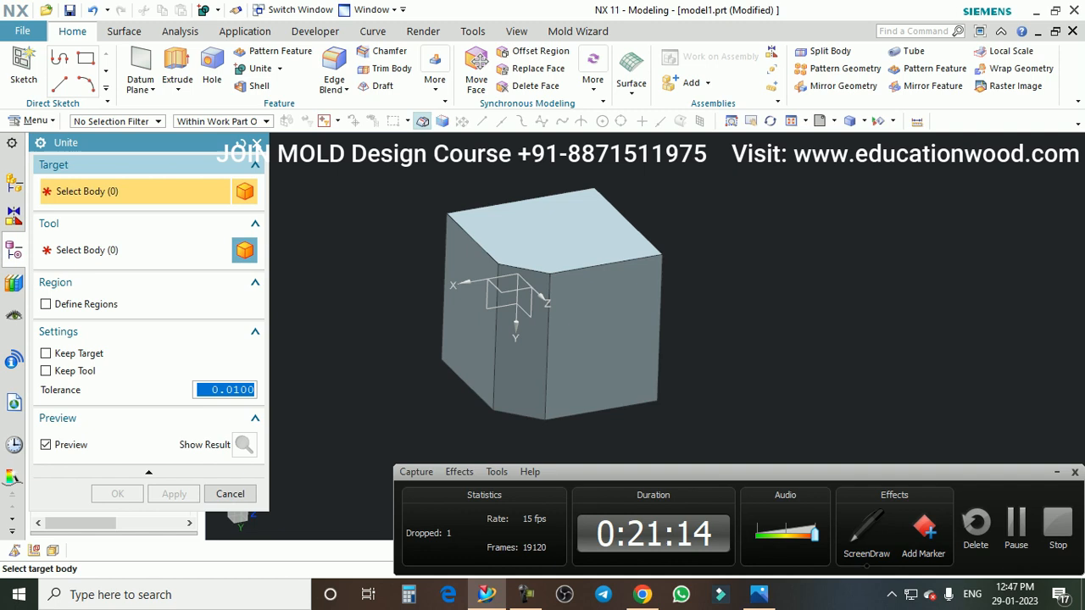
pyautogui.click(259, 143)
pyautogui.hotkey('shift', 's')
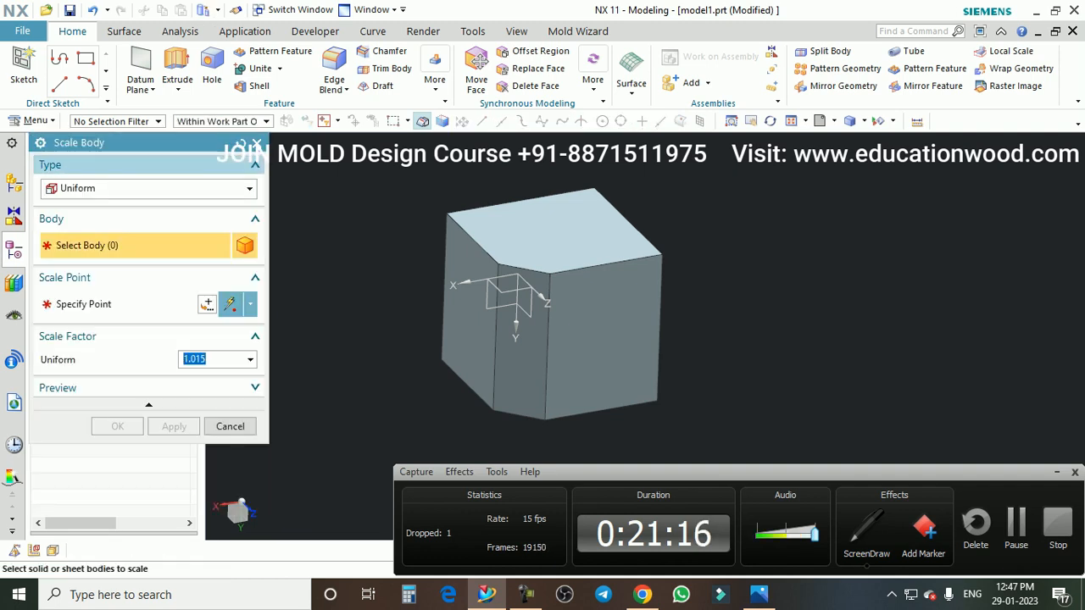
pyautogui.click(259, 143)
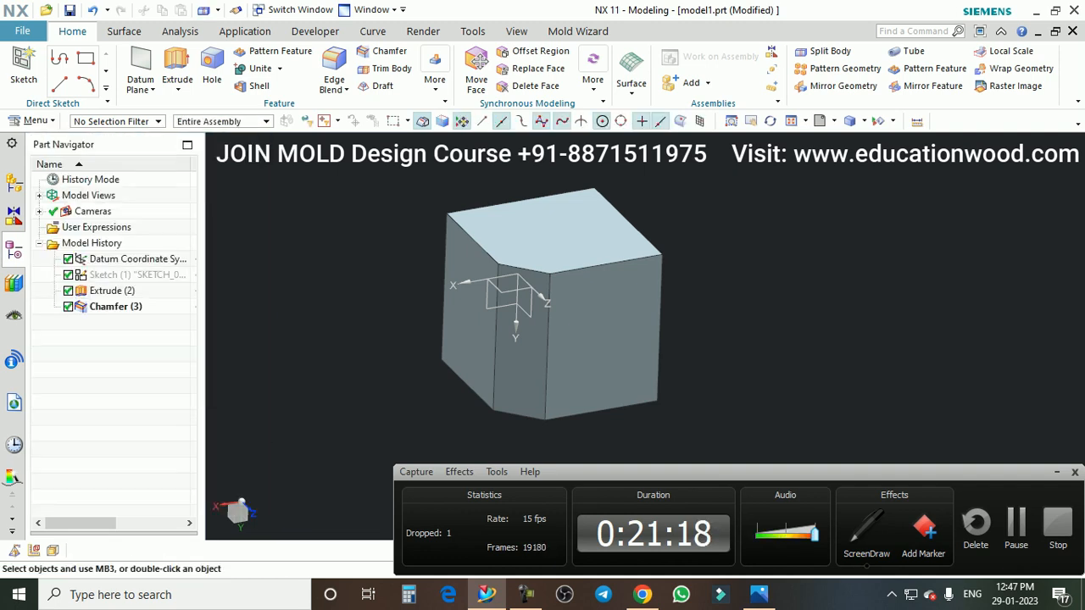
# Demonstrate the shortcuts for Split Body, moving objects and Geometric Properties, closing each dialog without applying it
pyautogui.press('s')
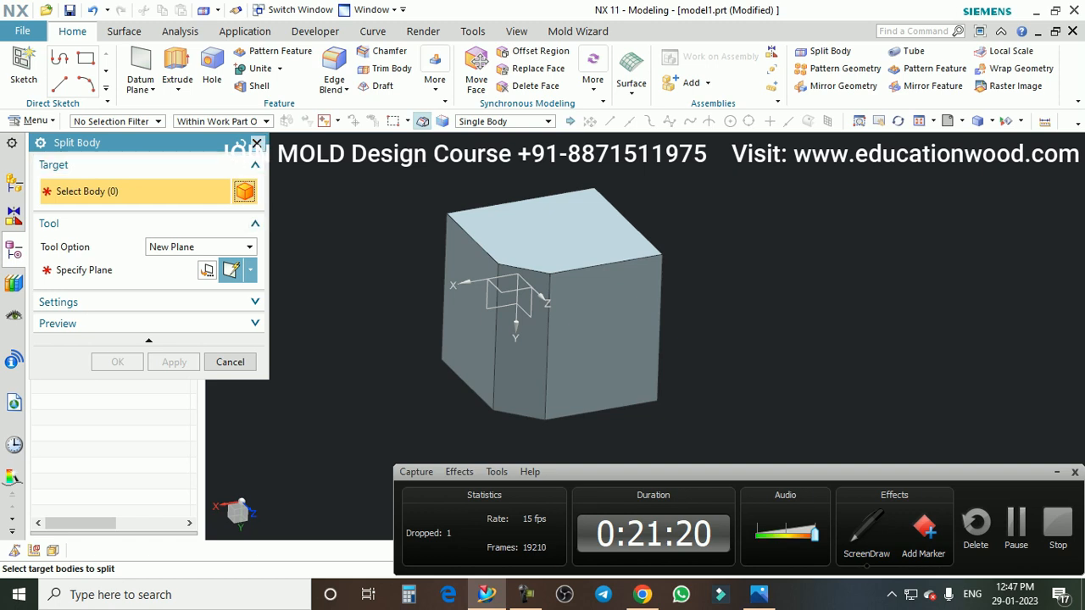
pyautogui.press('Escape')
pyautogui.hotkey('ctrl', 't')
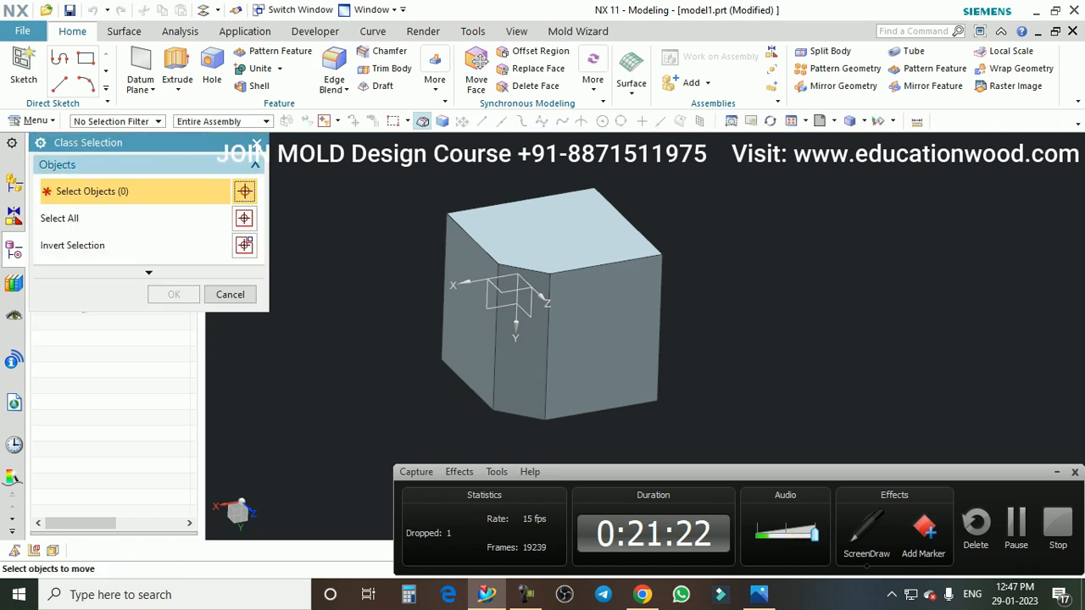
pyautogui.click(257, 142)
pyautogui.press('g')
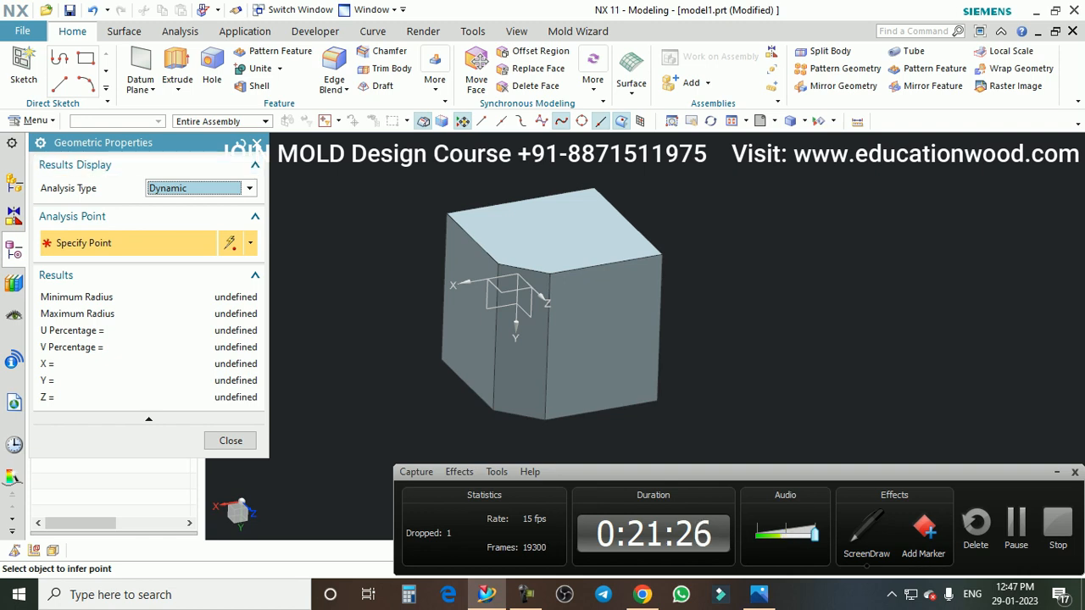
pyautogui.click(257, 142)
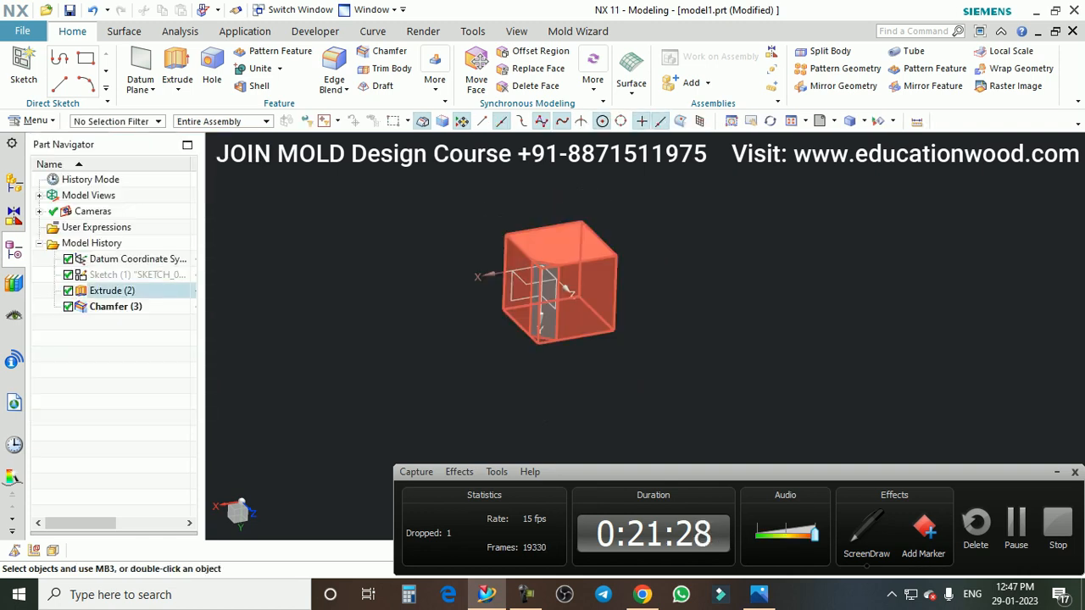
# Switch to the image viewer showing the NX CAD course topics slide gfadsf.jpg
pyautogui.scroll(3, 561, 262)
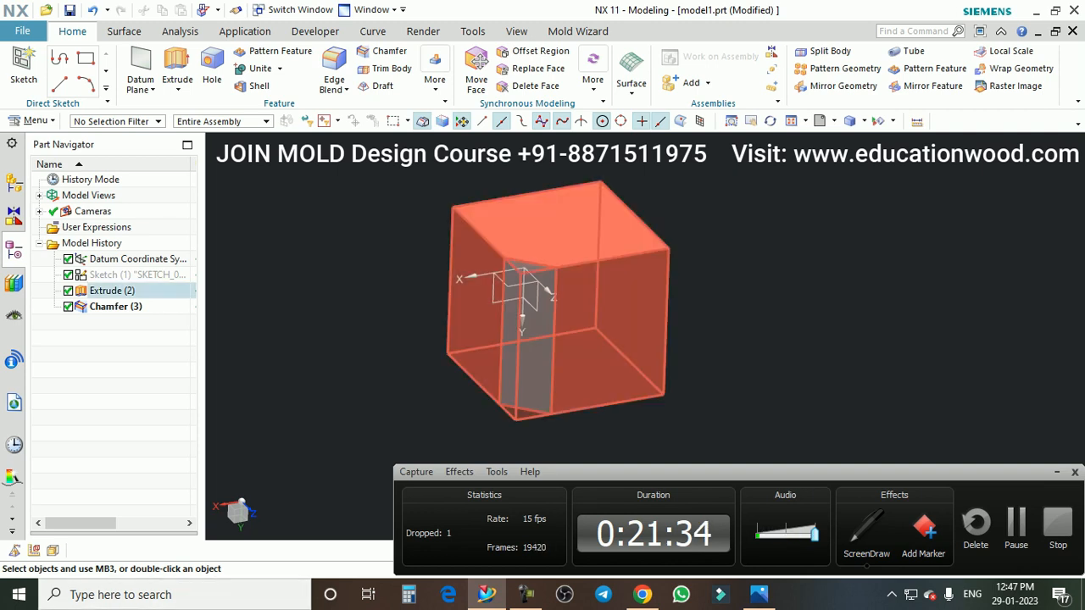
pyautogui.scroll(-1, 704, 323)
pyautogui.scroll(2, 585, 305)
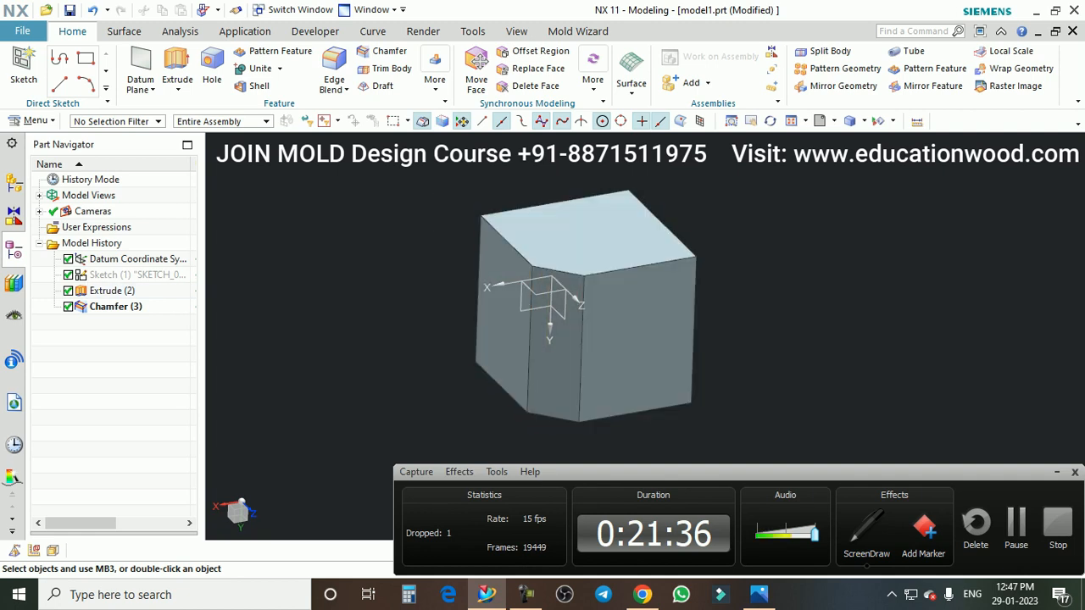
pyautogui.click(759, 594)
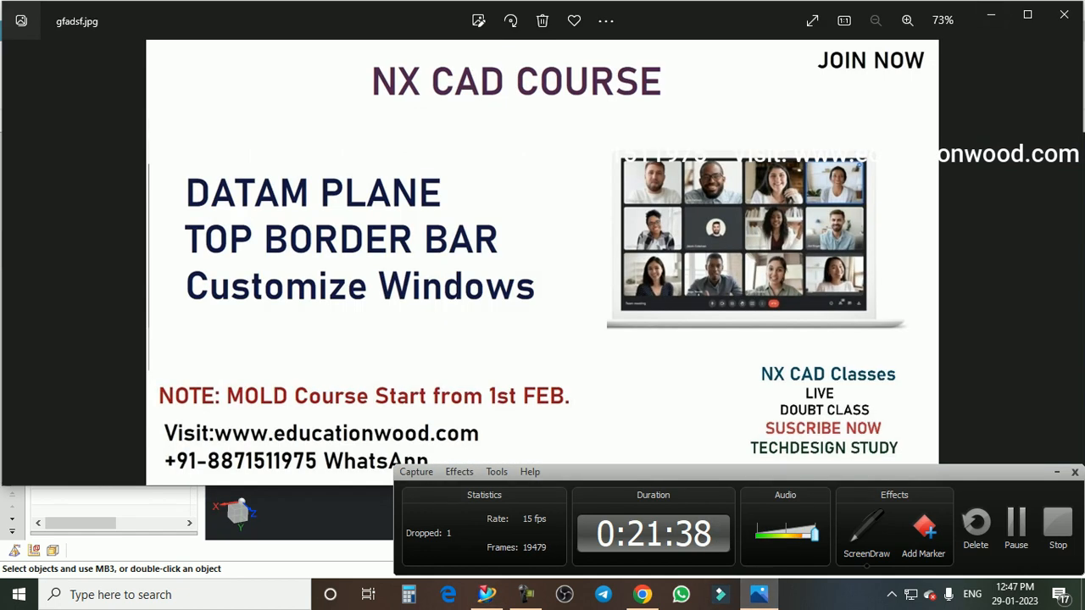